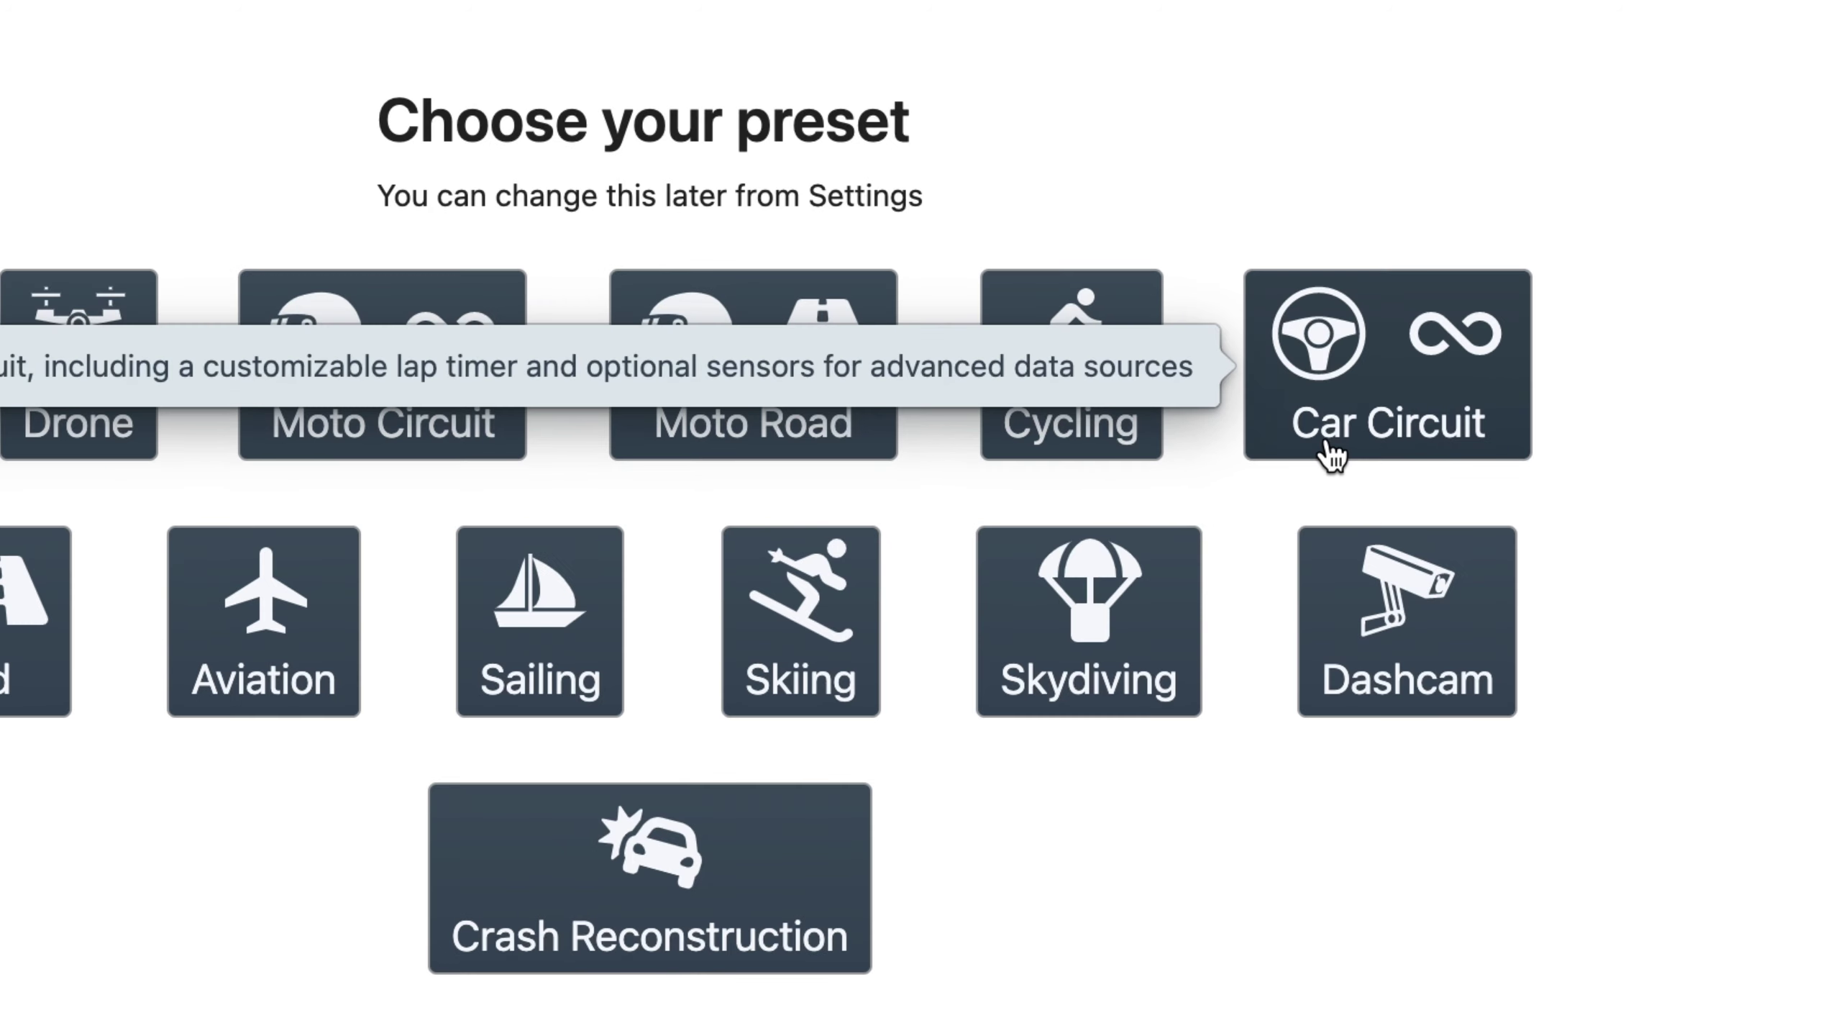
Start a Car Circuit project and load GX010096.MP4 from the Footage folder as its video.
left_click(1487, 452)
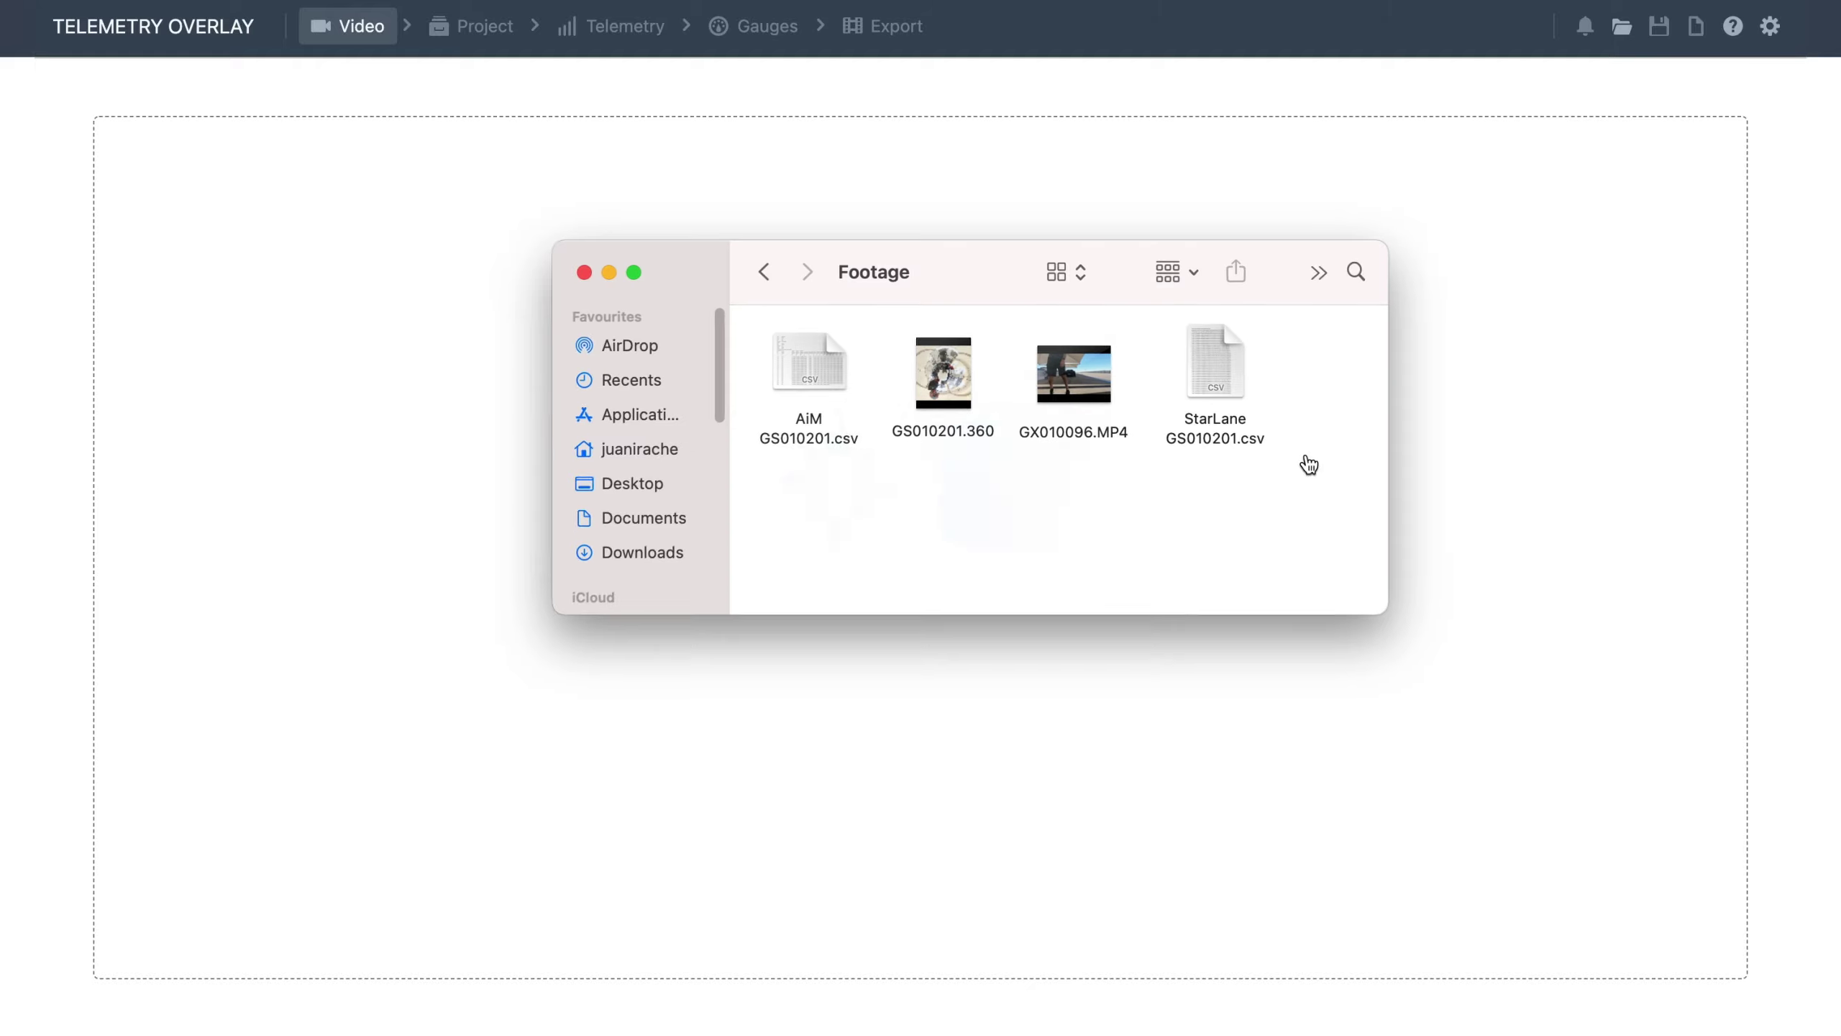
left_click_drag(1140, 617, 839, 421)
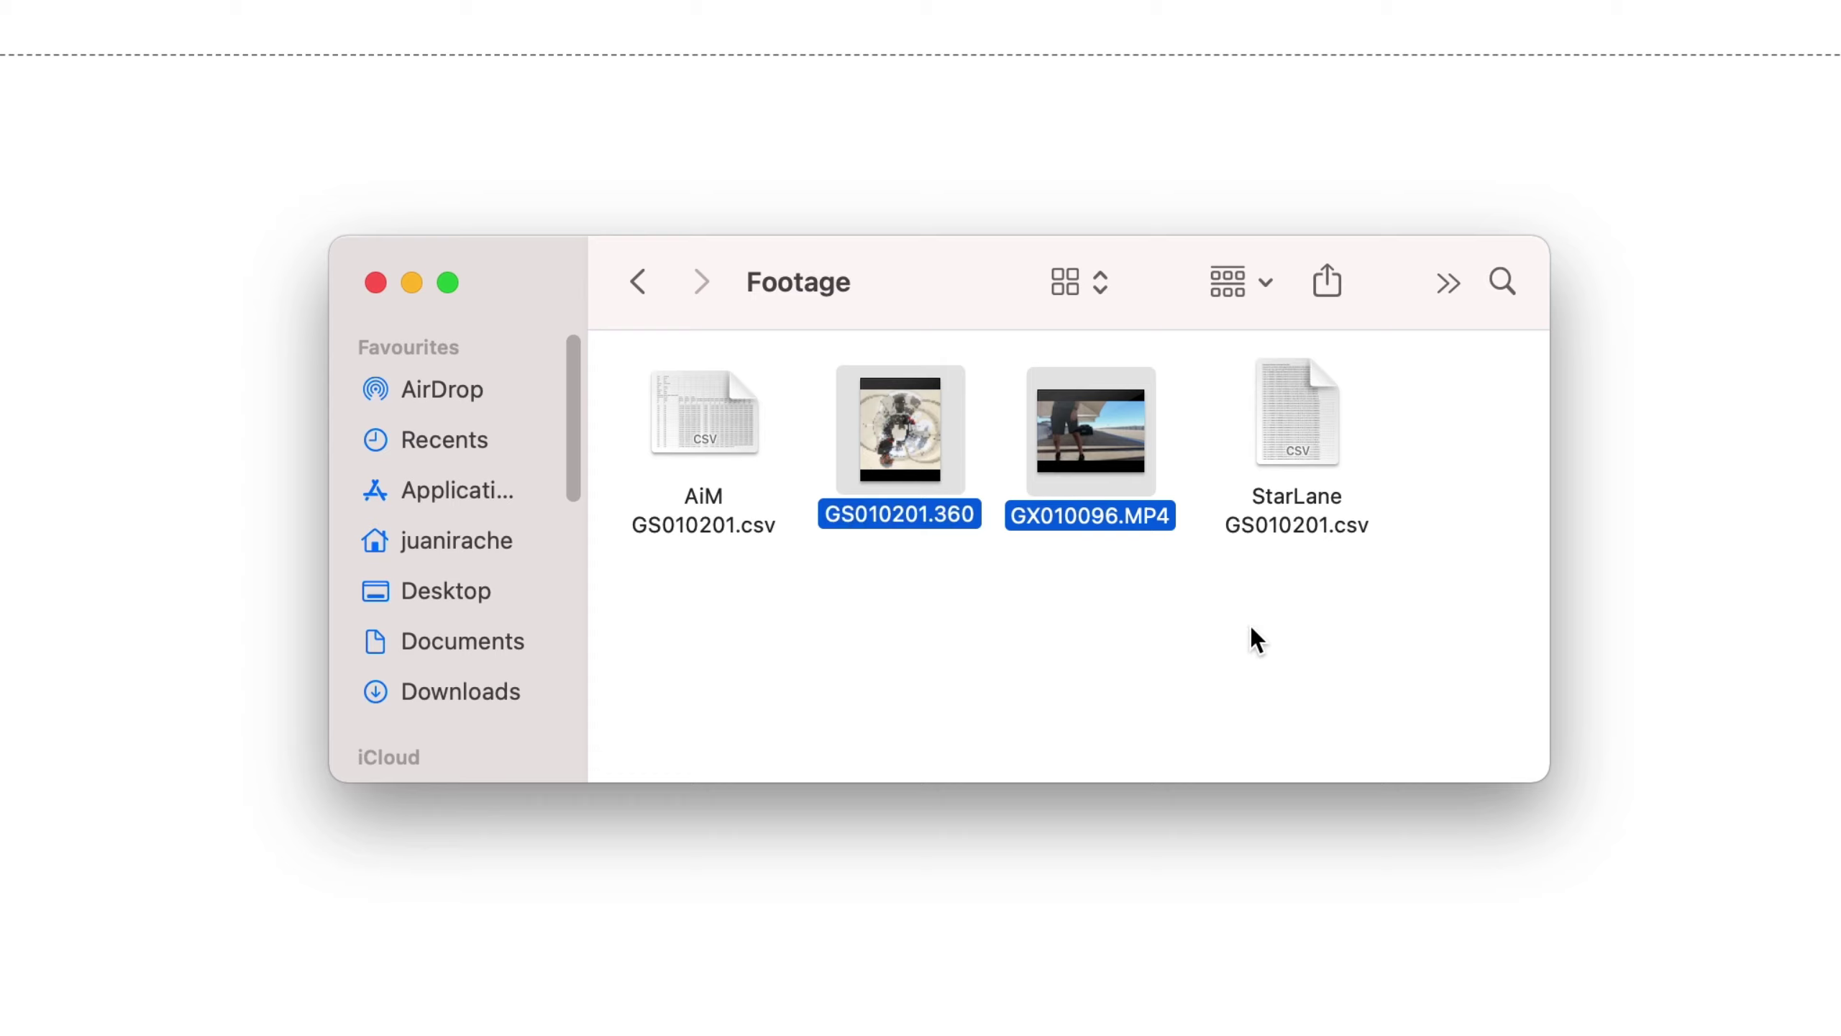
left_click(1321, 462)
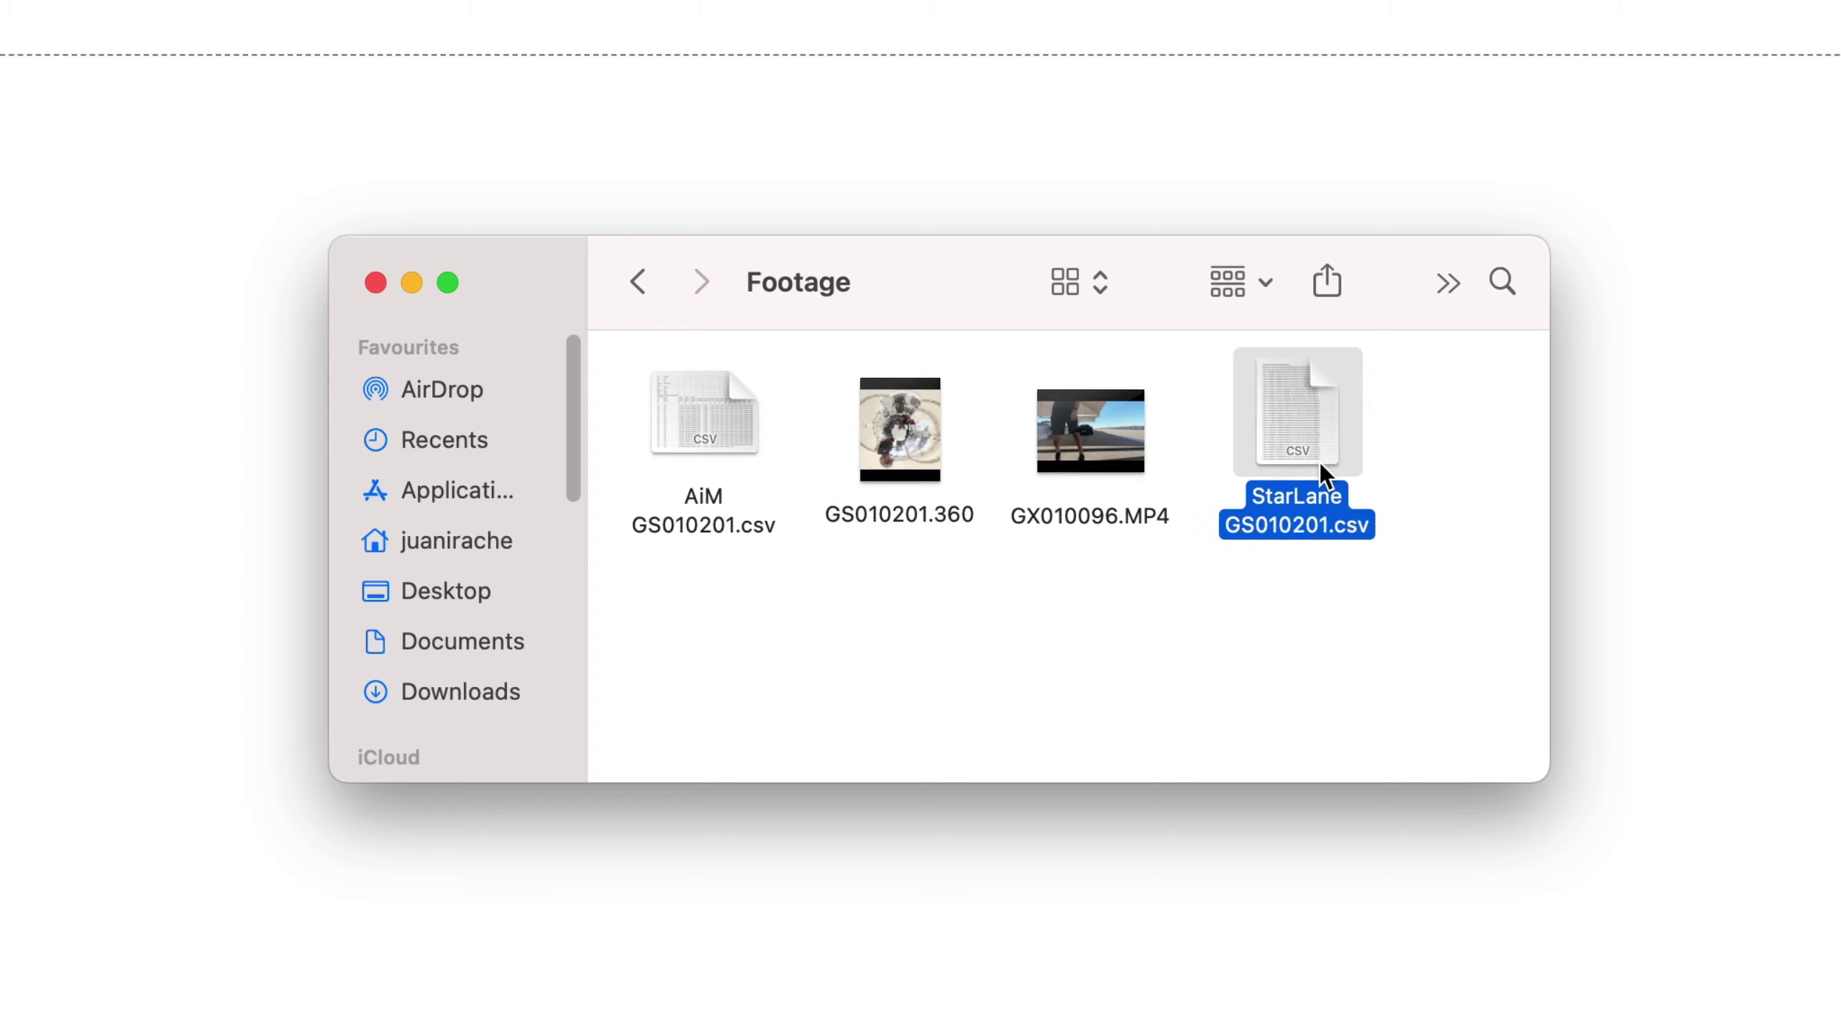
left_click(681, 455)
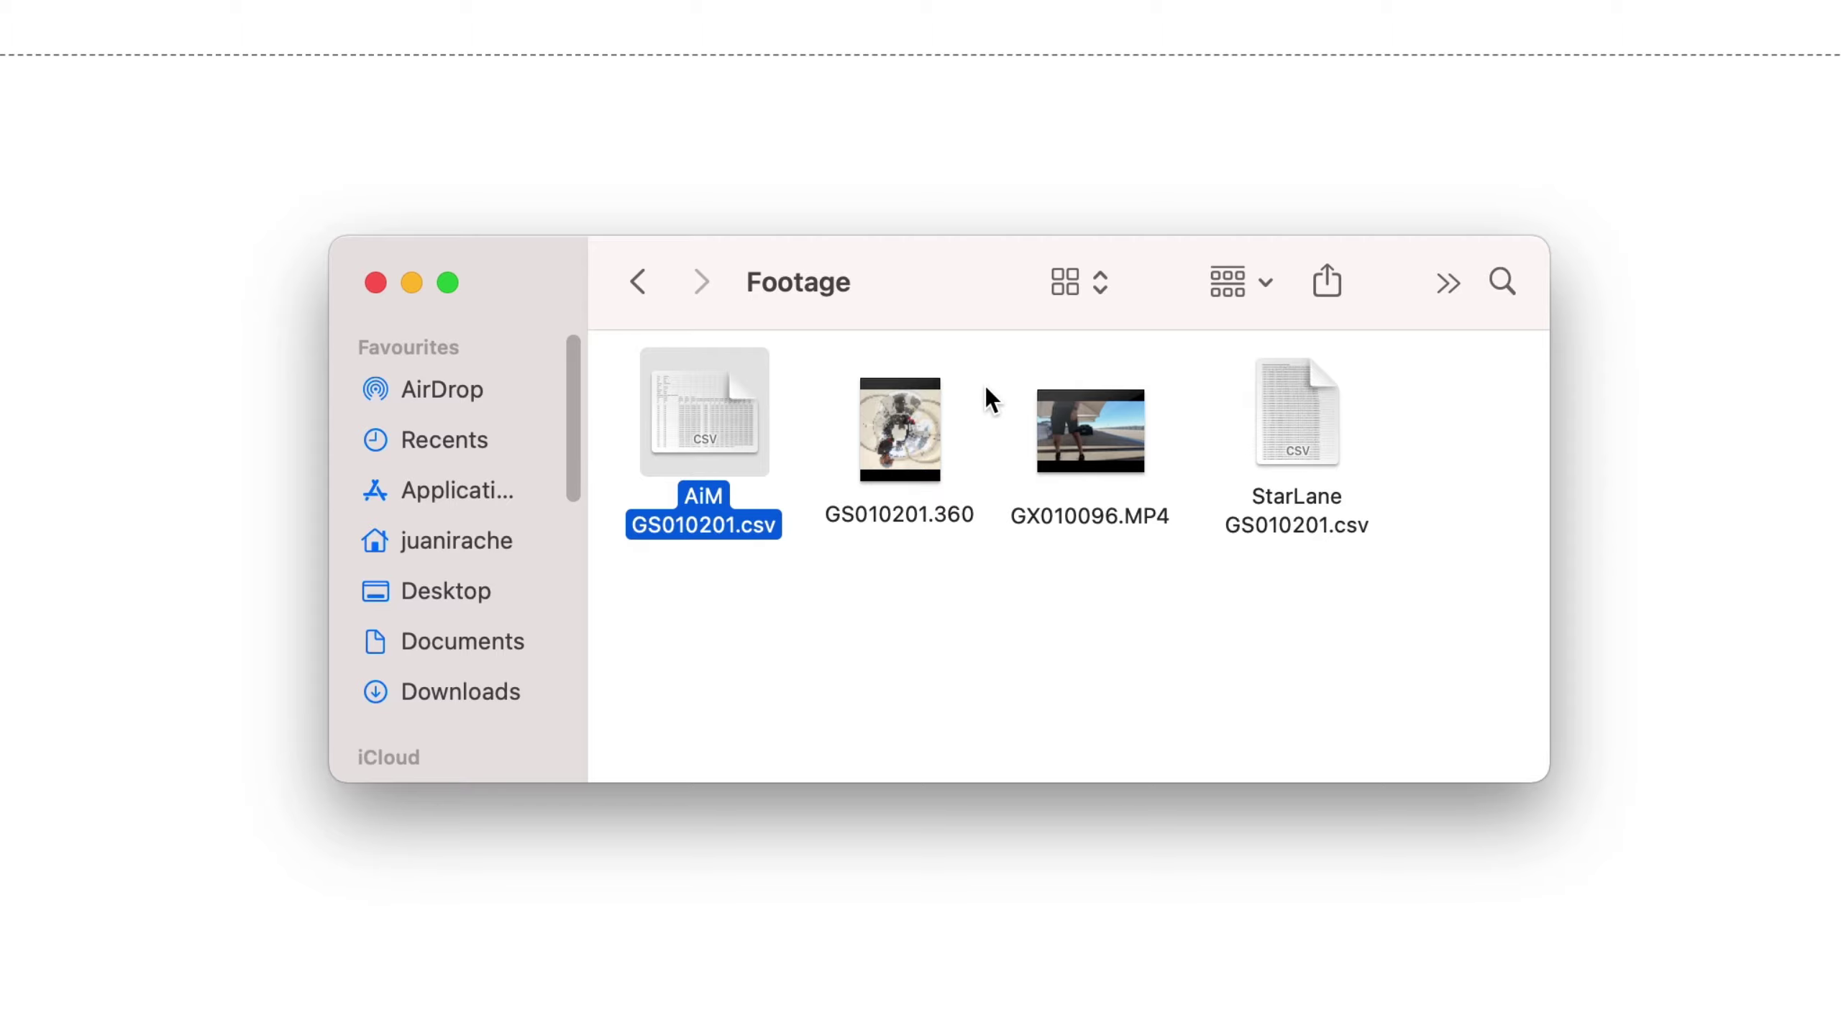
left_click_drag(987, 293, 1671, 121)
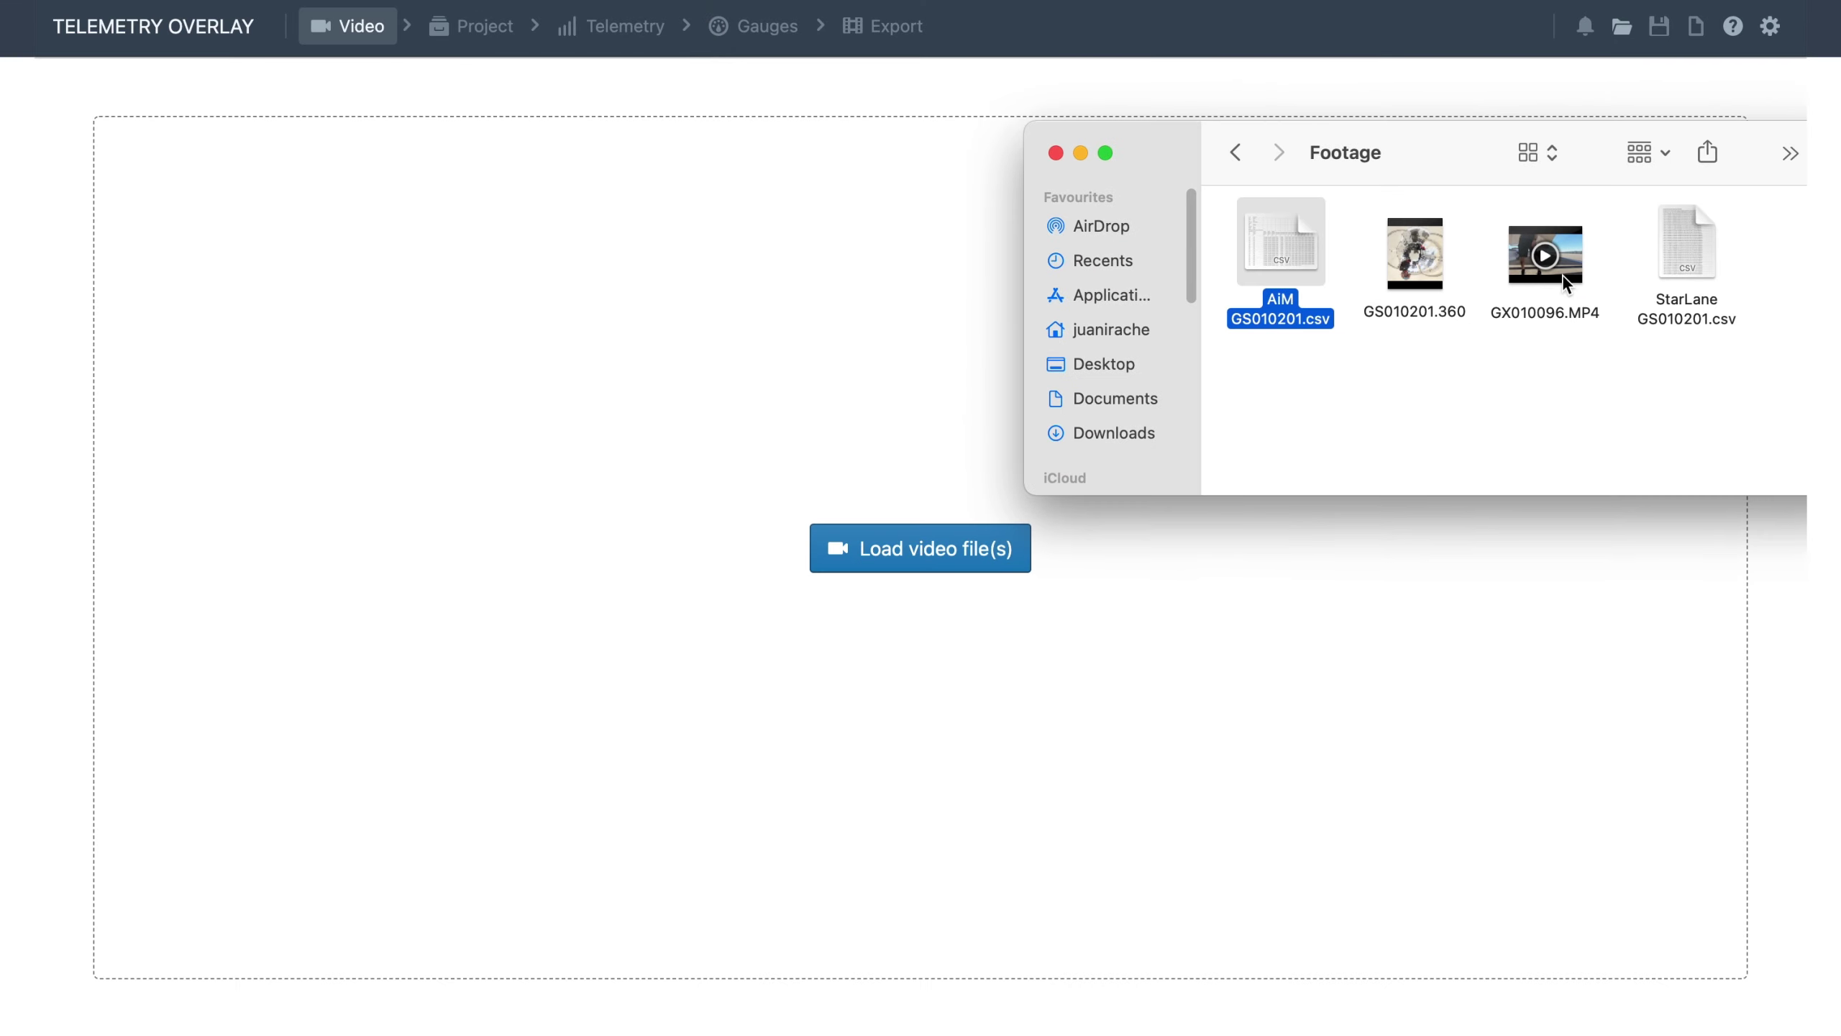
left_click_drag(1562, 276, 924, 574)
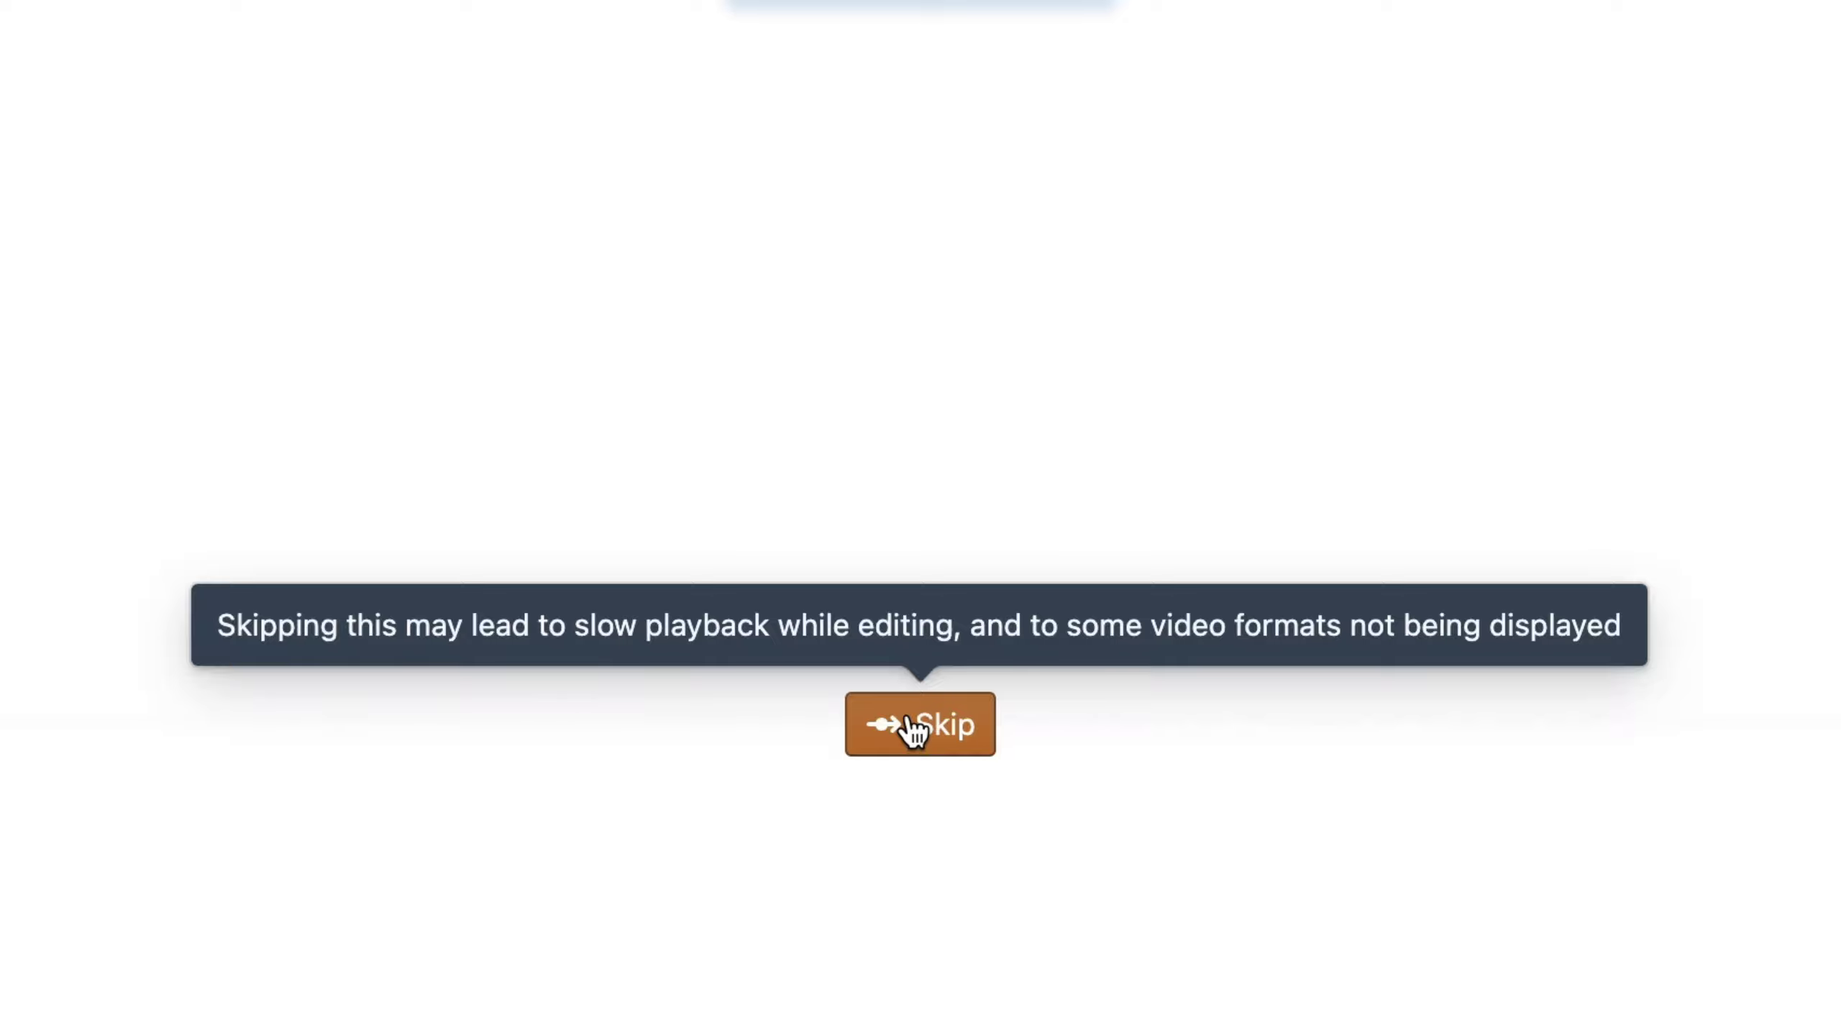
Skip optimizing GX010096.MP4 and play the preview with its default lap gauges.
left_click(914, 725)
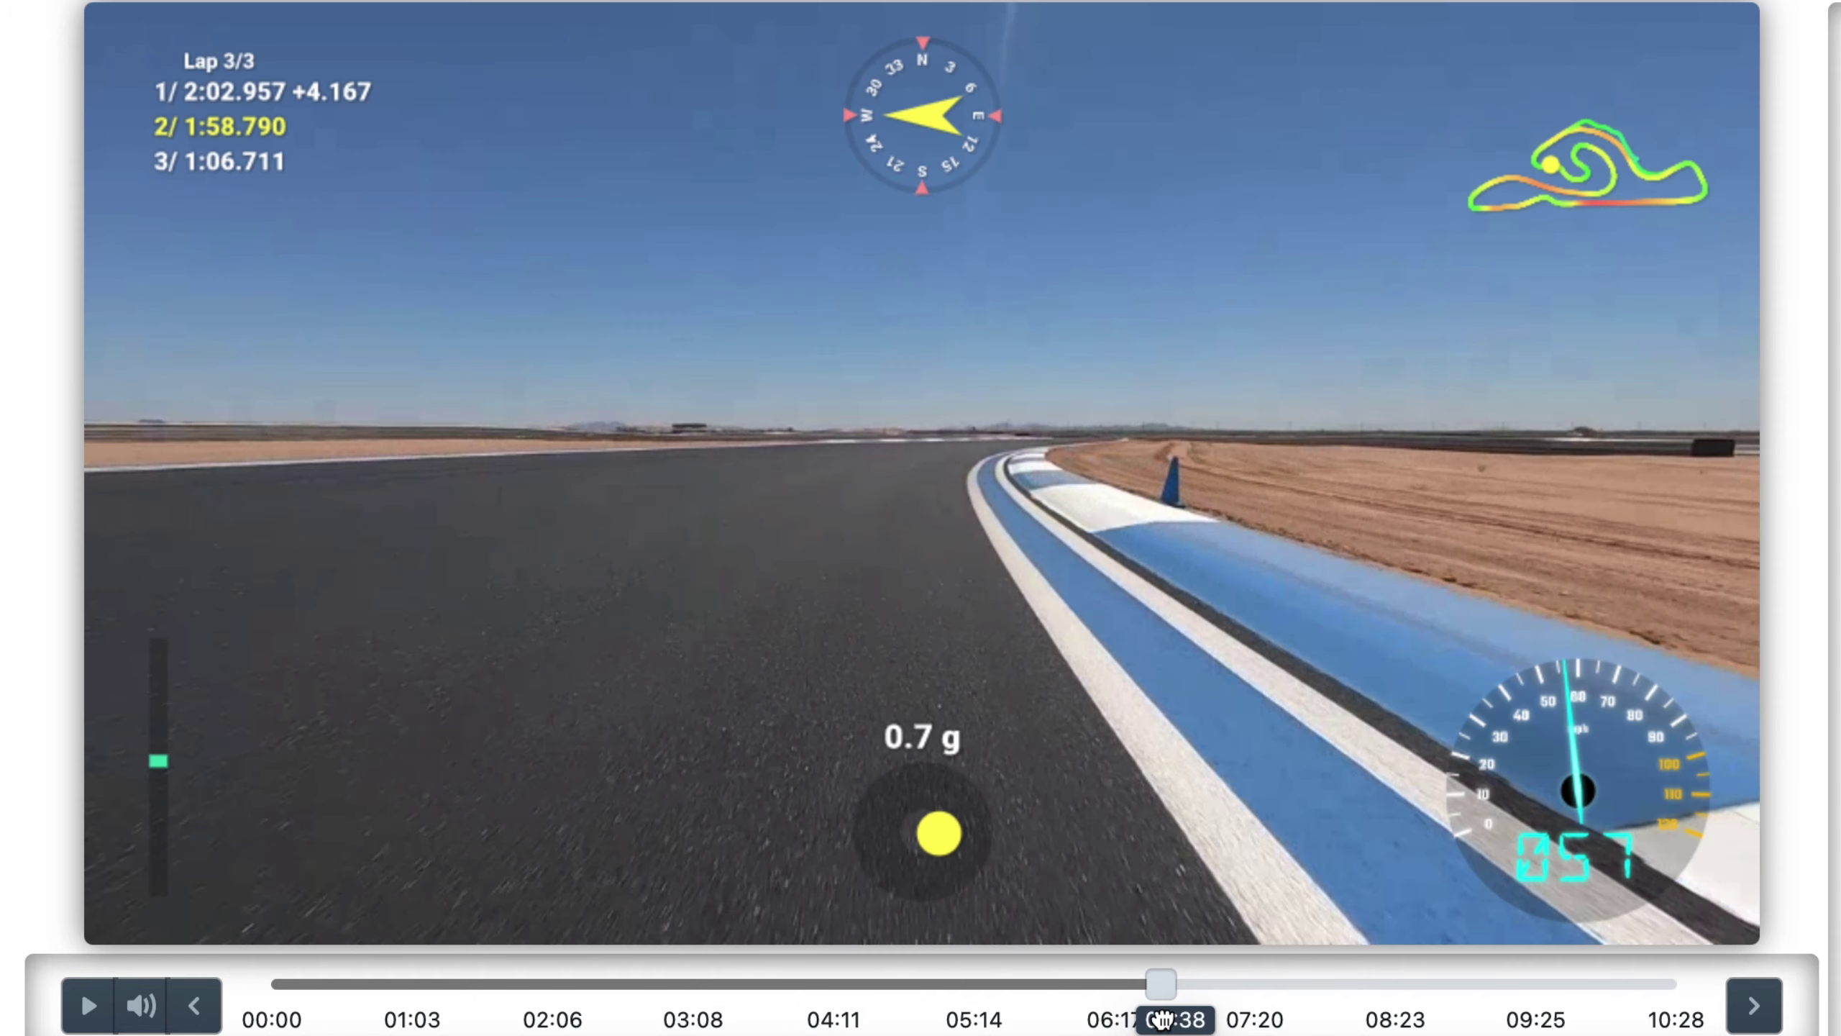
left_click(94, 998)
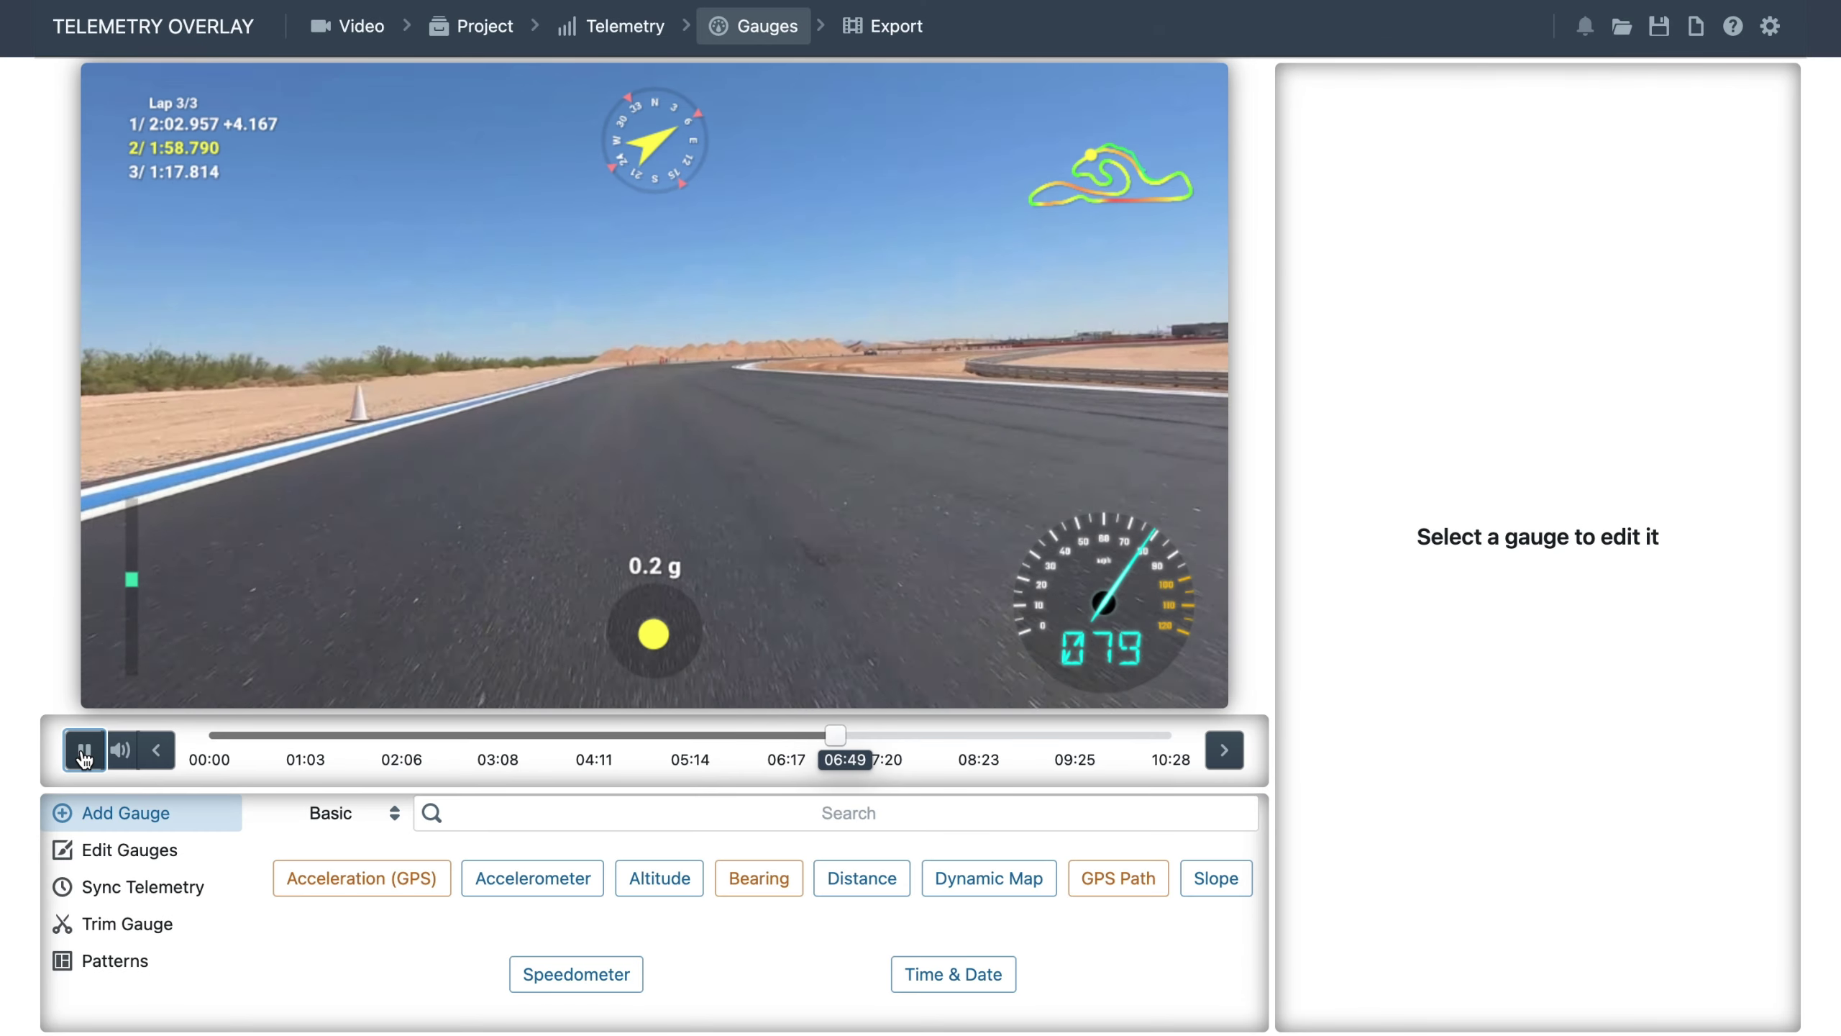
Pause at 06:49, reposition the compass, enlarge it to 2.4 and make its arrow light blue.
left_click(84, 755)
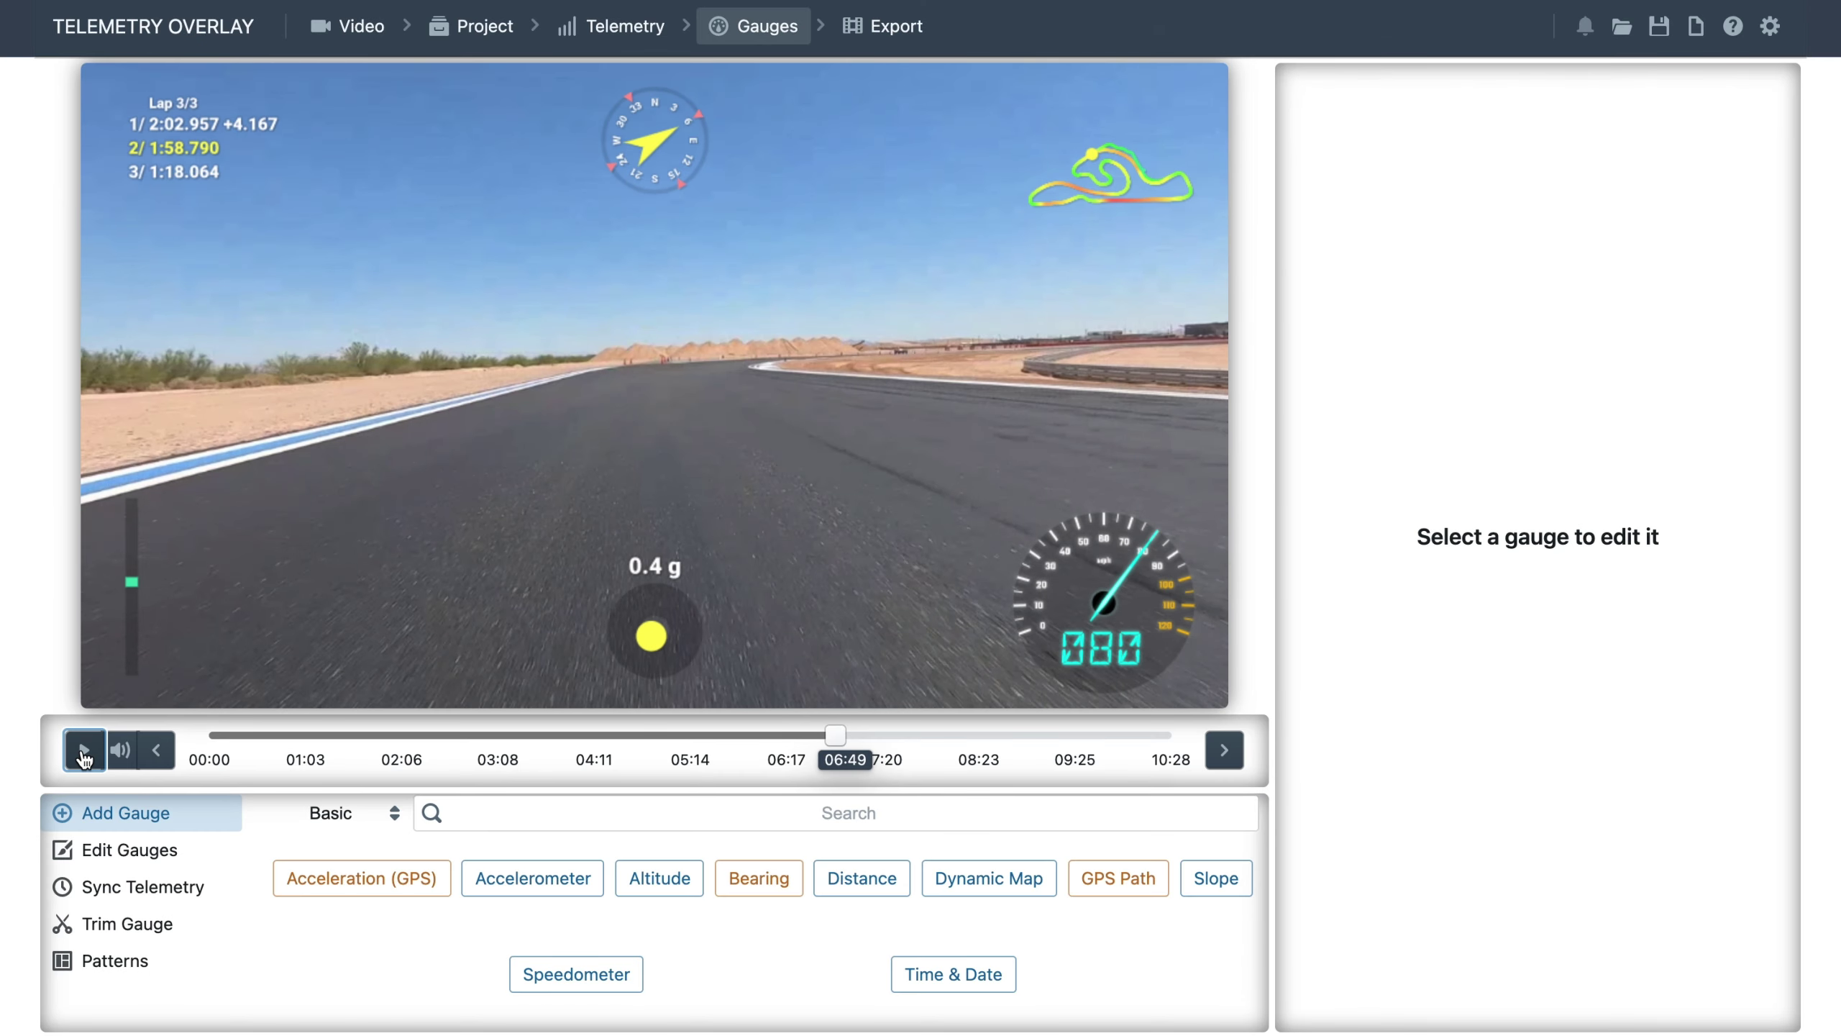
left_click(670, 136)
mouse_move(627, 136)
left_mouse_down()
mouse_move(685, 221)
mouse_move(641, 161)
left_mouse_up()
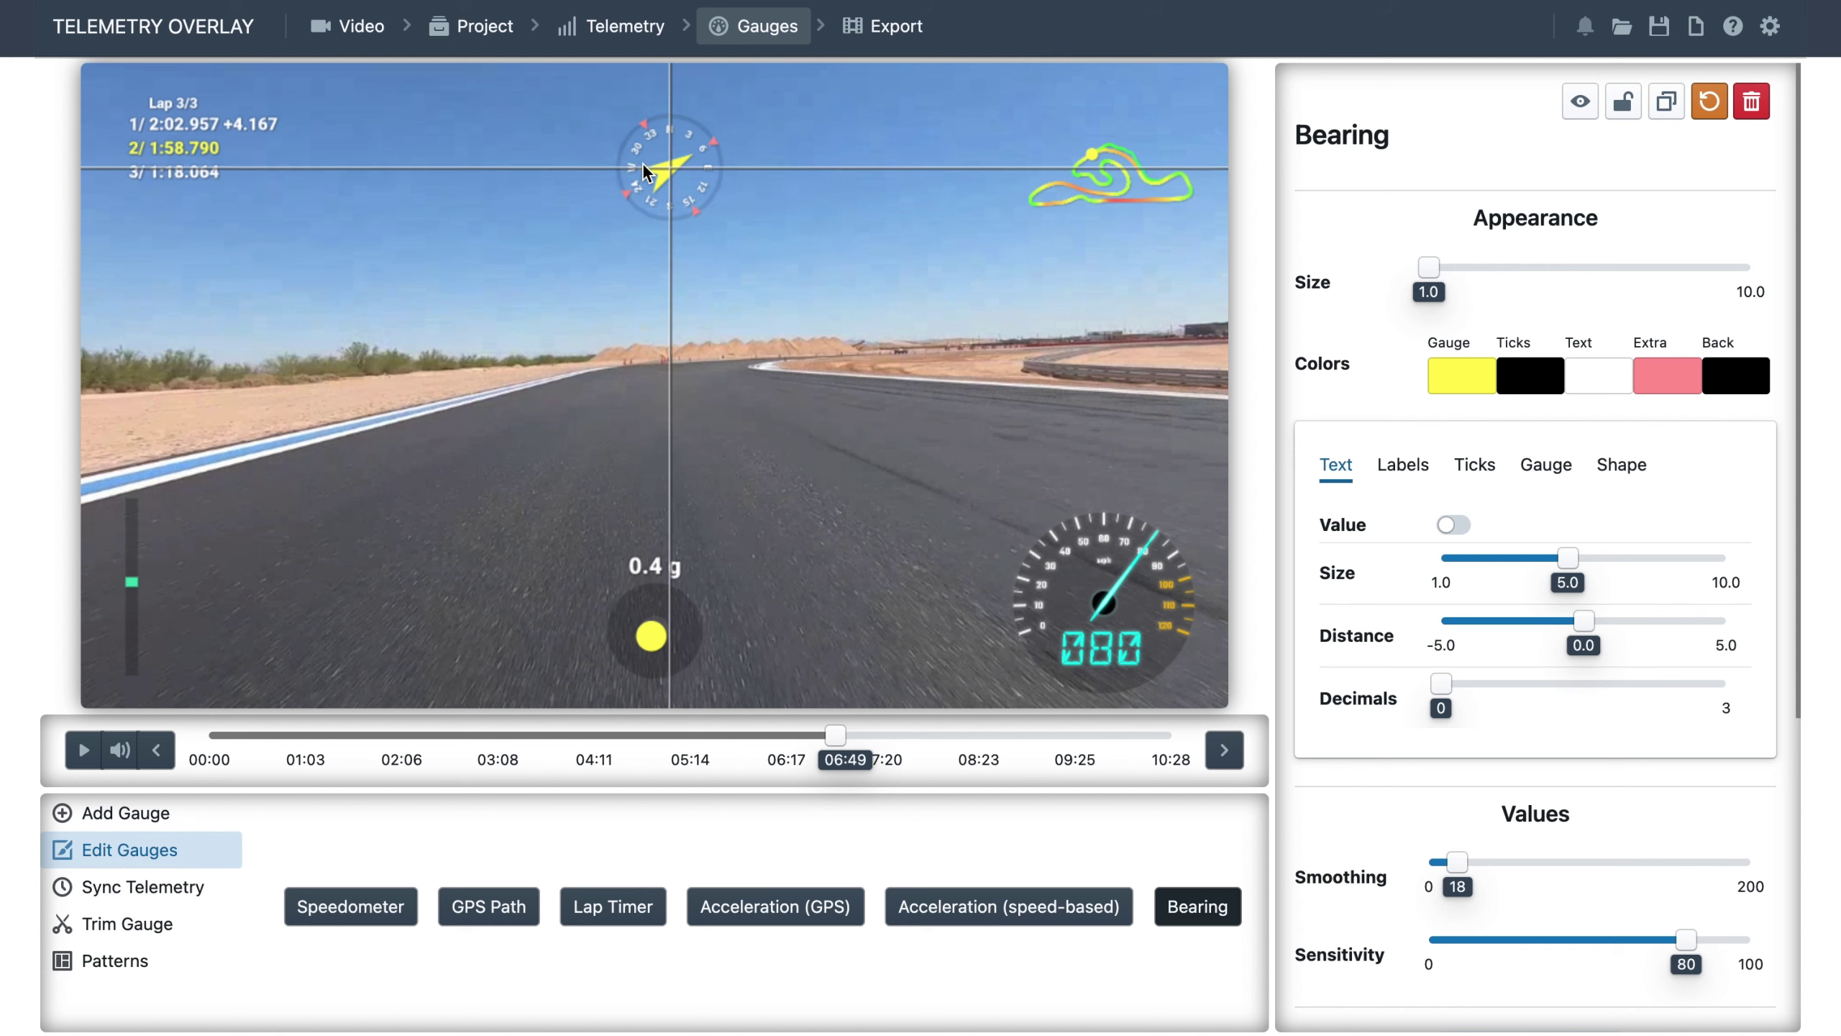
mouse_move(1470, 264)
left_mouse_down()
mouse_move(1533, 267)
mouse_move(1478, 266)
left_mouse_up()
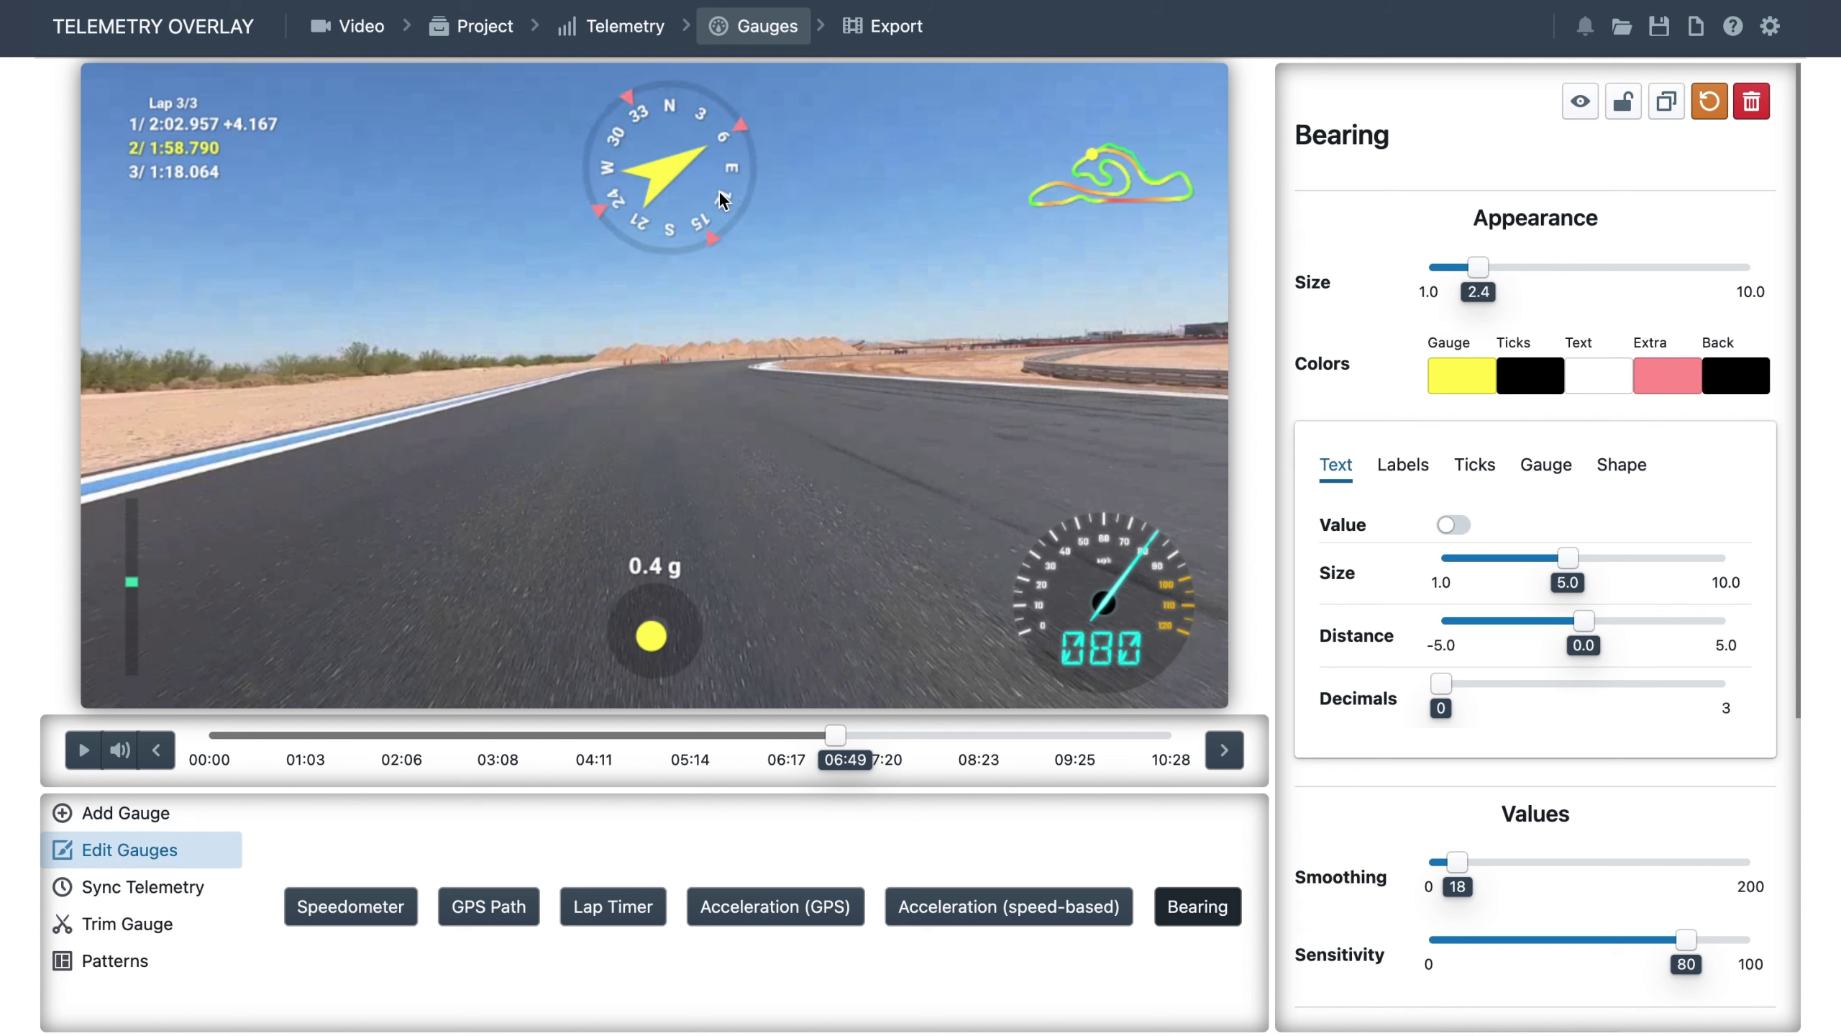
left_click_drag(723, 200, 733, 213)
left_click(1486, 389)
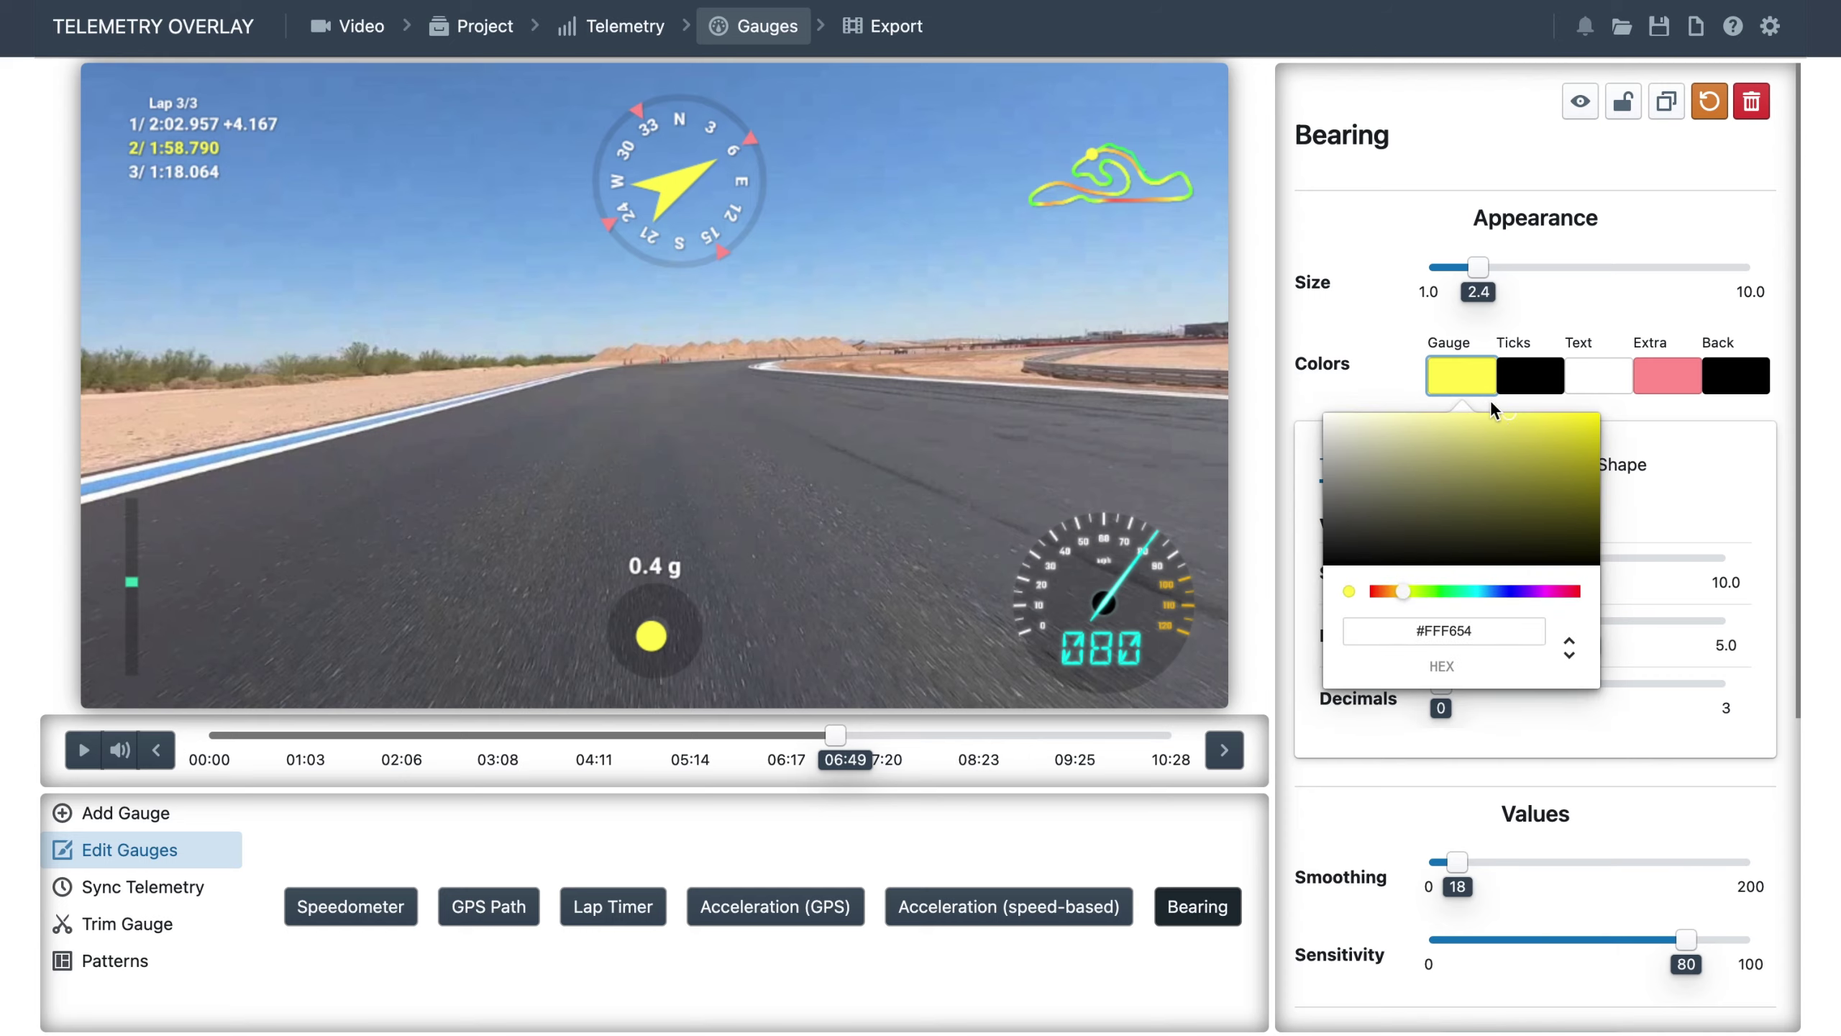
left_click(1483, 592)
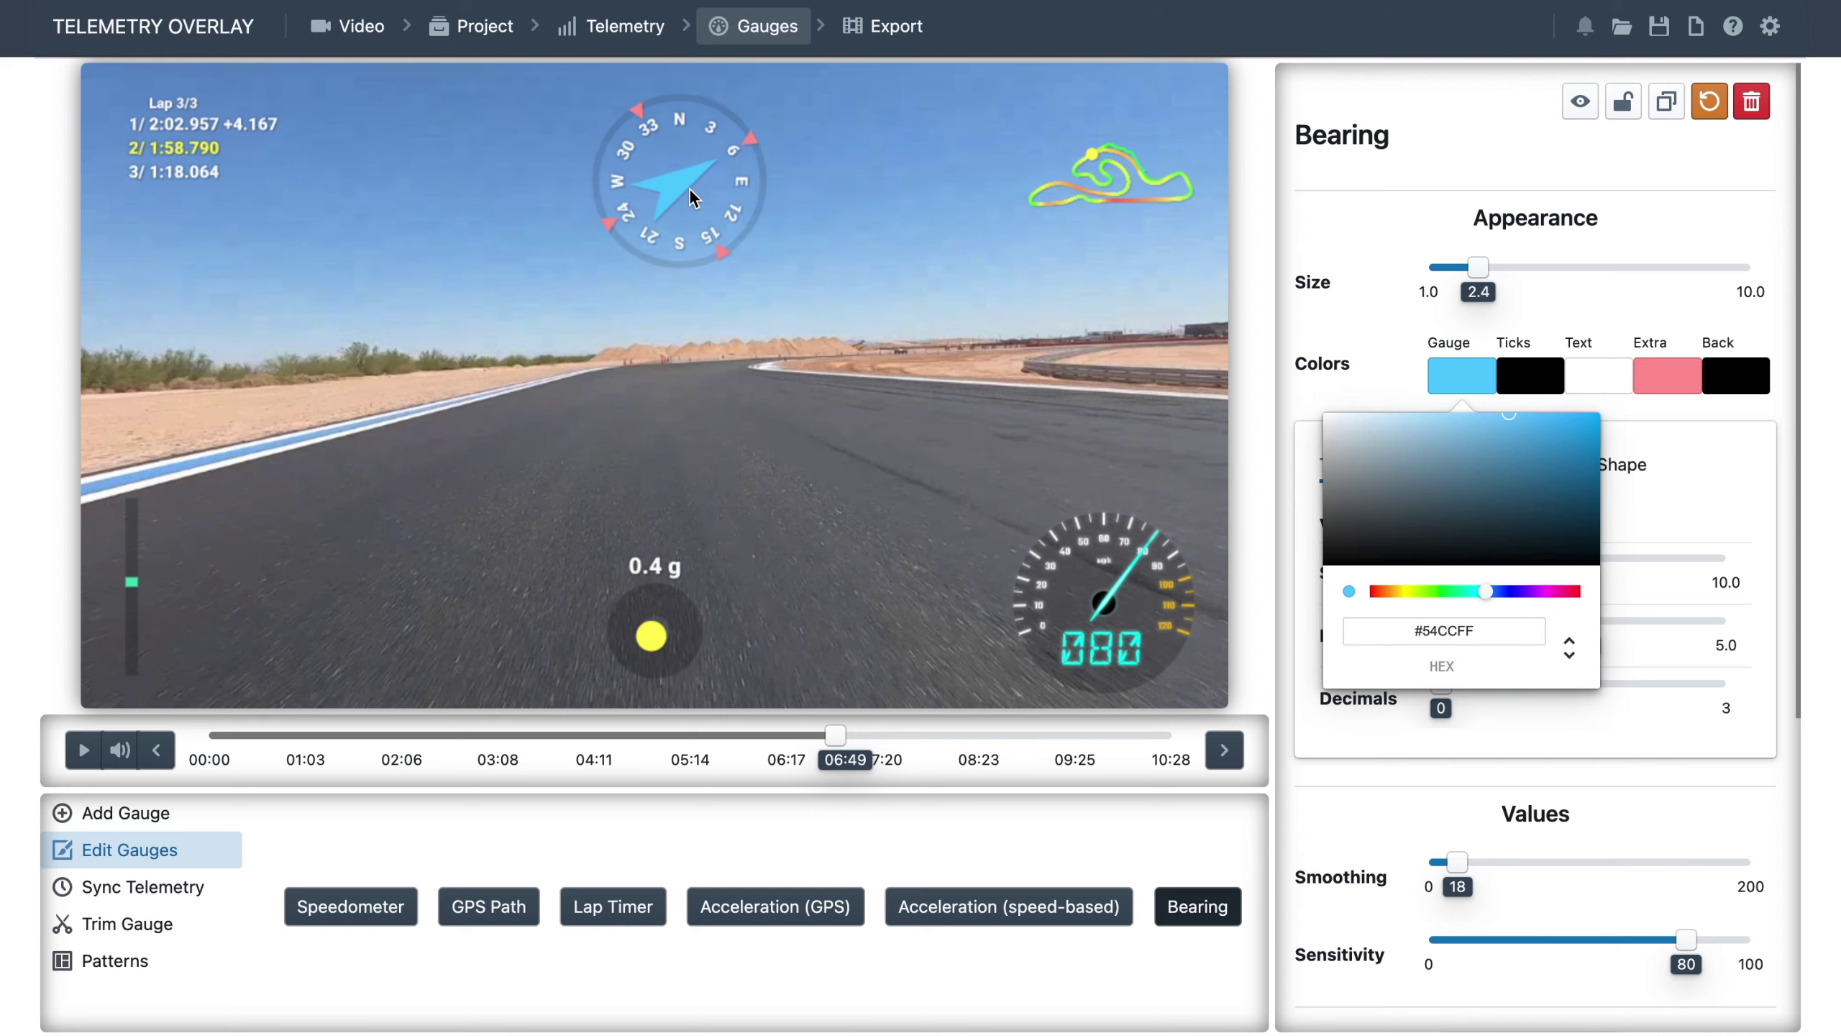
left_click(1446, 129)
Delete the Bearing compass gauge and nudge the speedometer slightly up and left.
left_click(1752, 101)
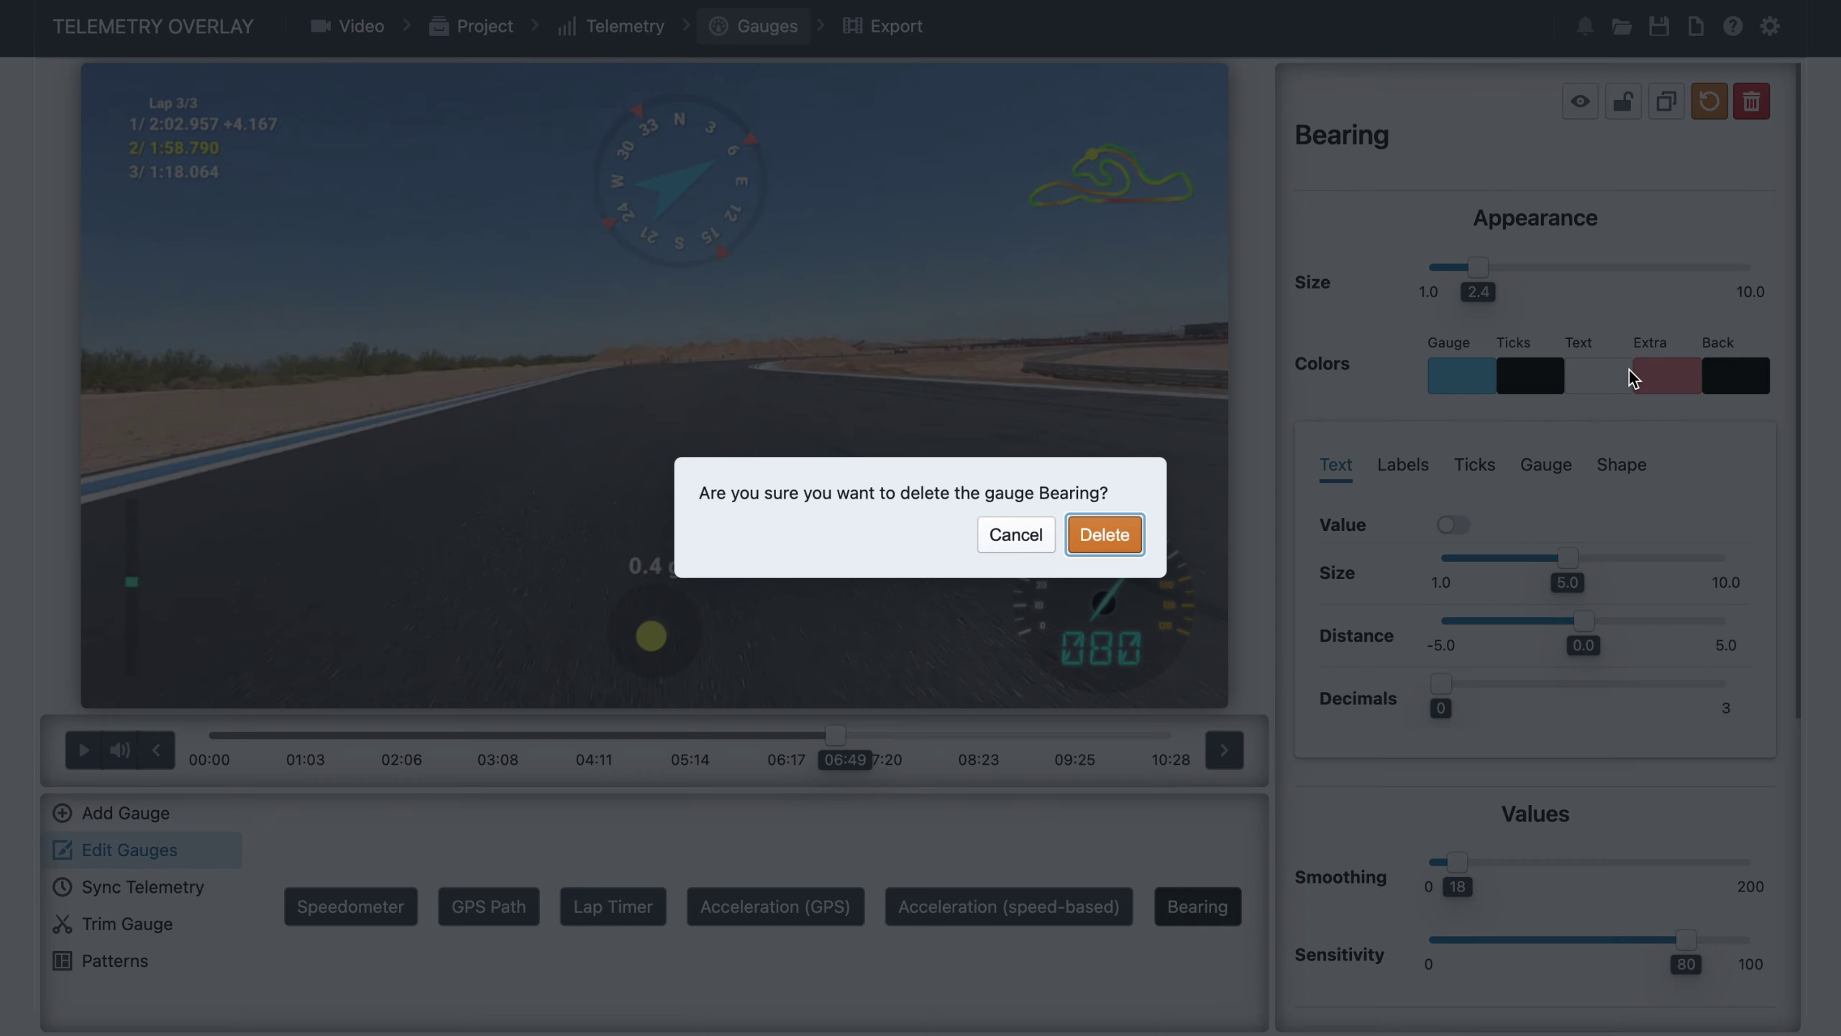
left_click(1105, 535)
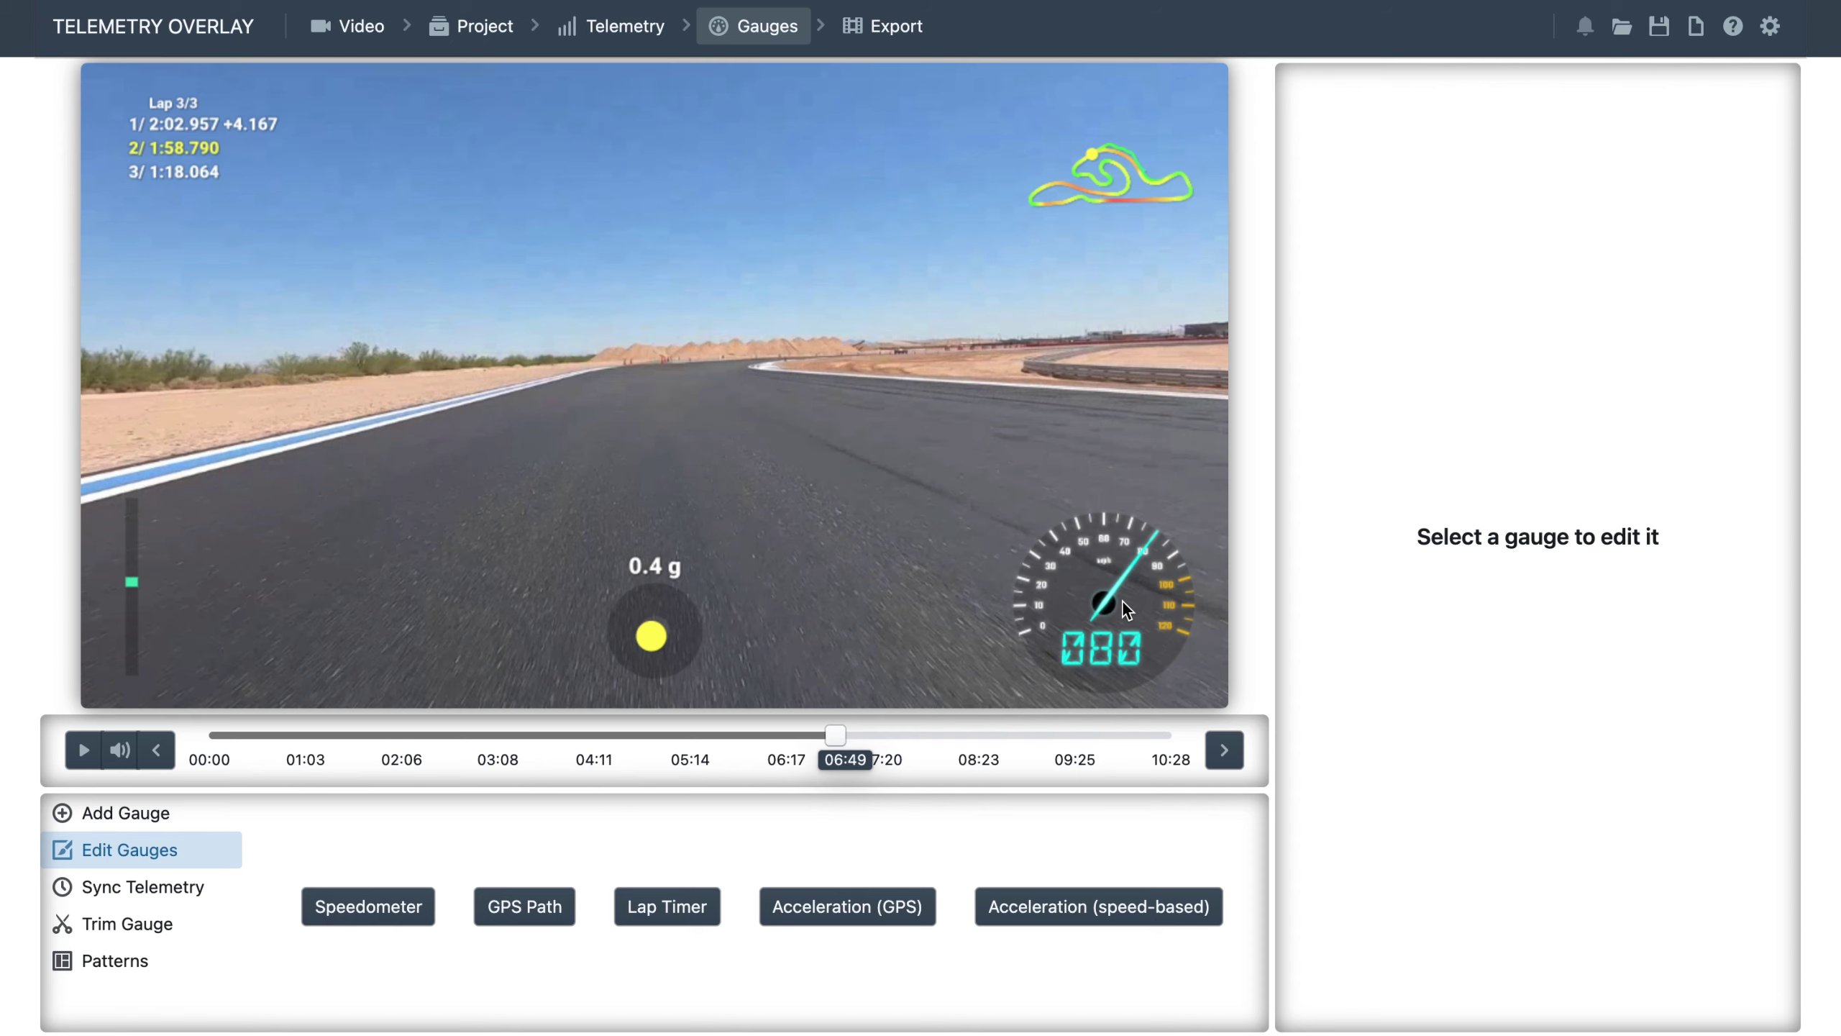
mouse_move(1122, 601)
left_mouse_down()
mouse_move(1093, 587)
mouse_move(1116, 595)
left_mouse_up()
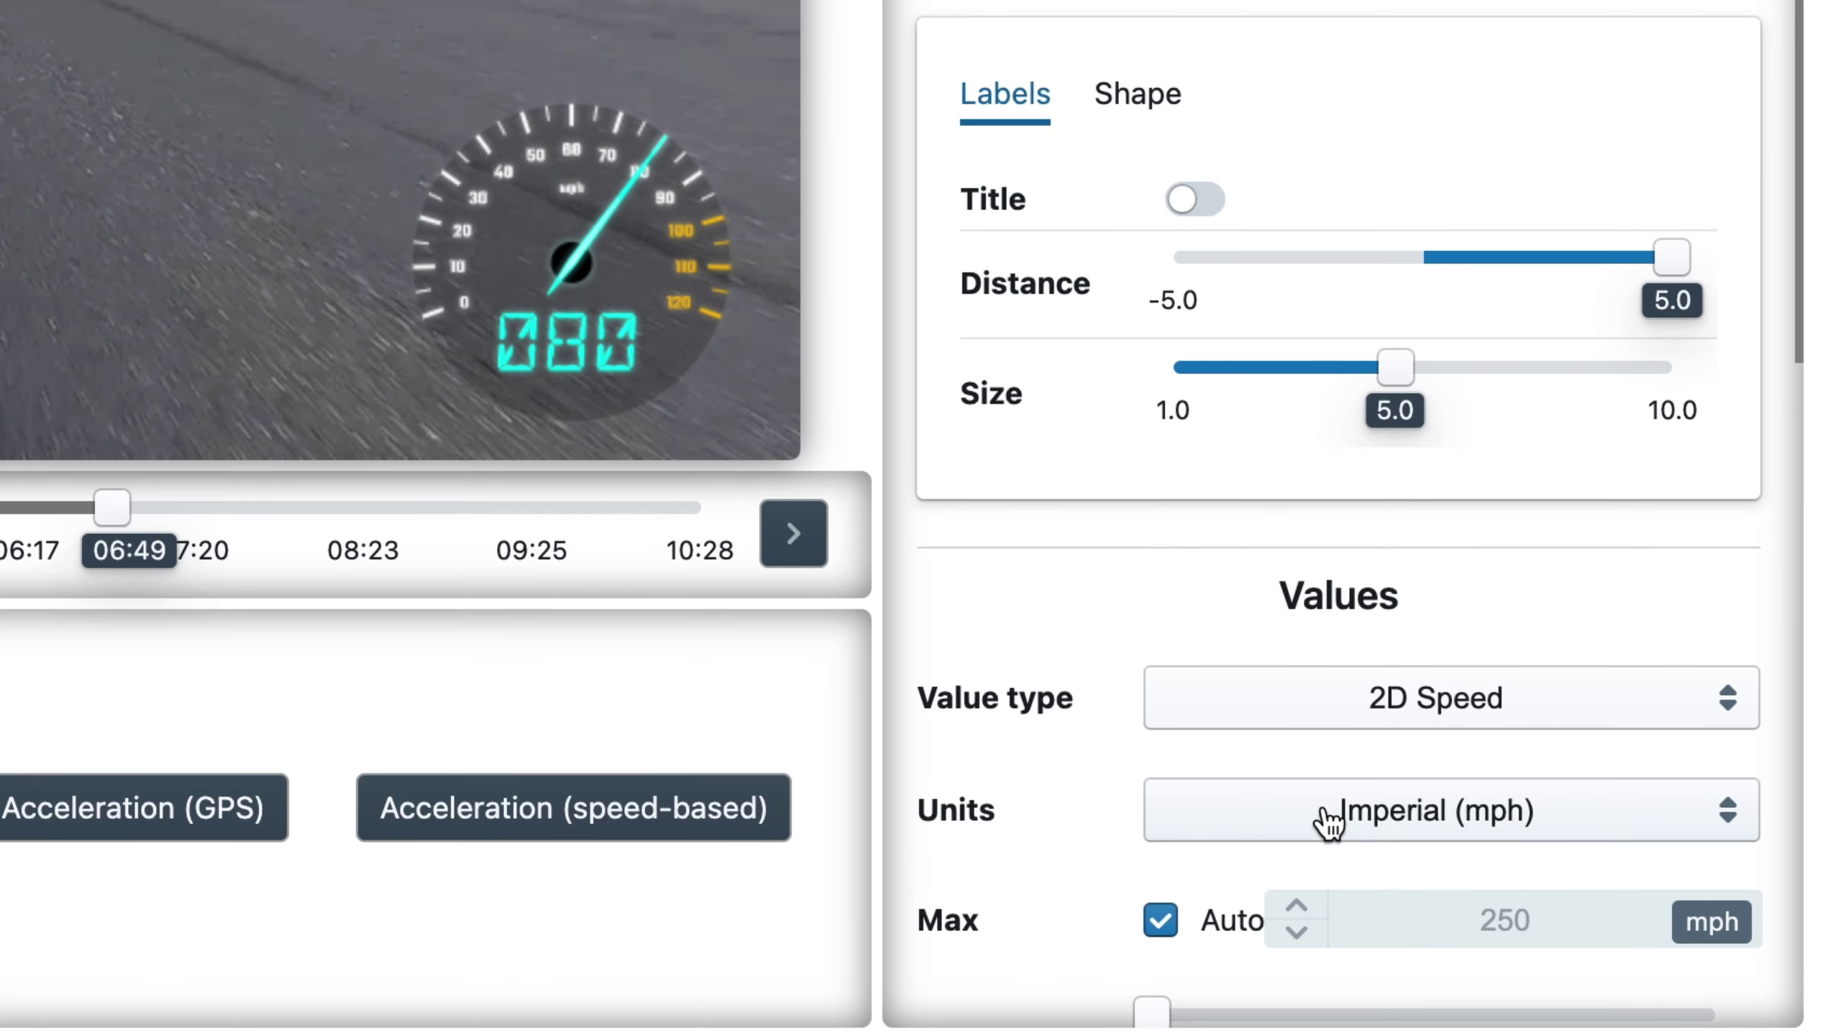
Keep the speedometer's speed unit at Imperial (mph).
left_click(1324, 822)
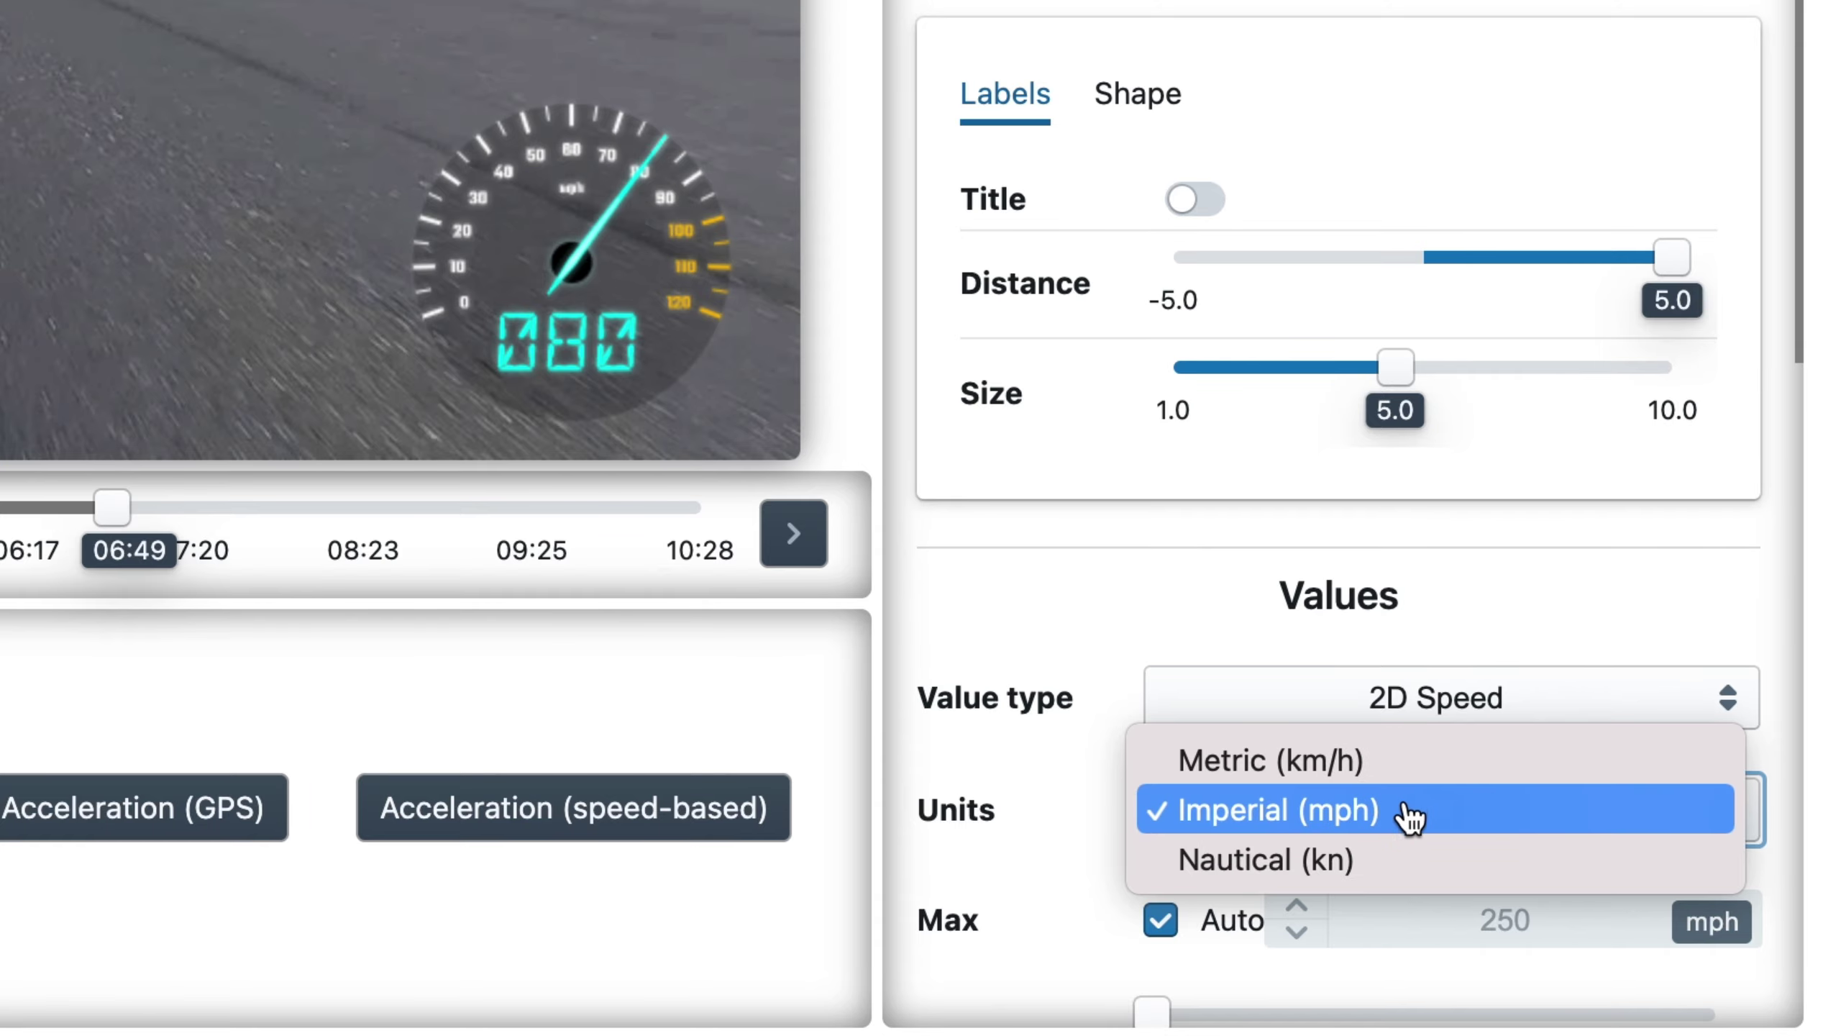
left_click(1043, 664)
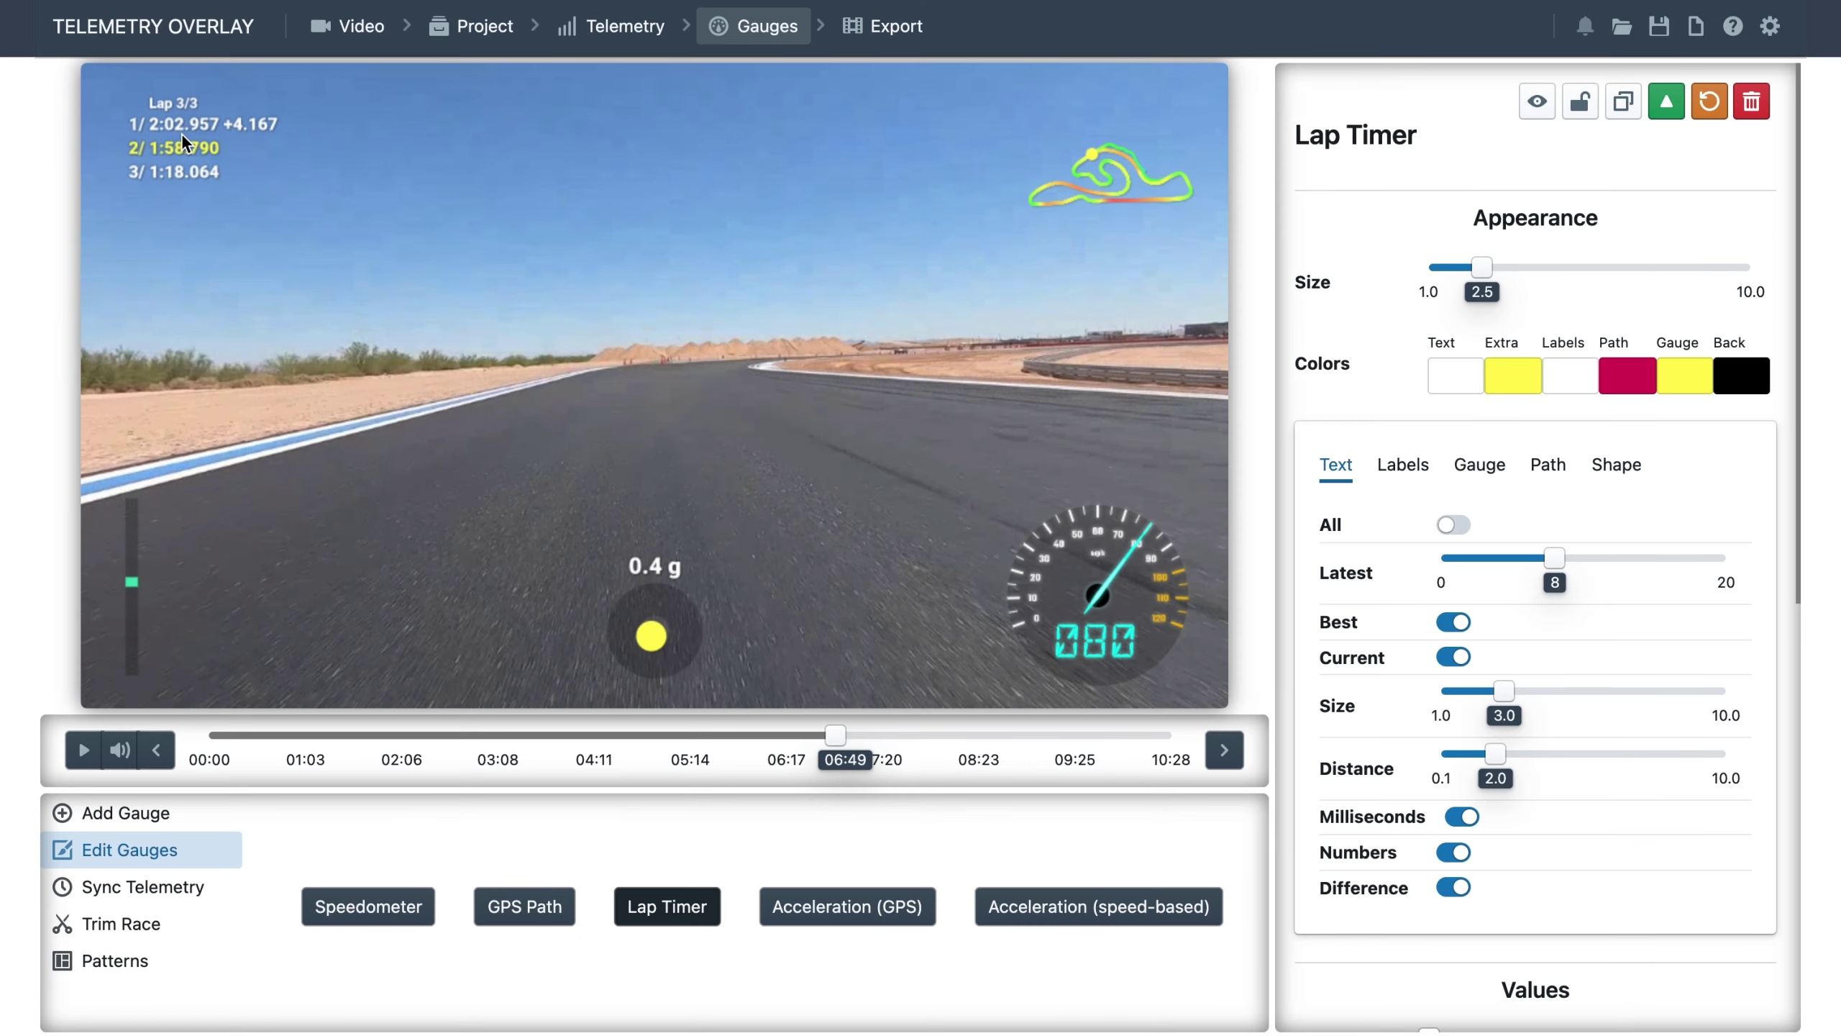
Set the lap timer's finish line at 05:29 in lap 2 and shift the lap list down-right.
left_click_drag(817, 731, 714, 737)
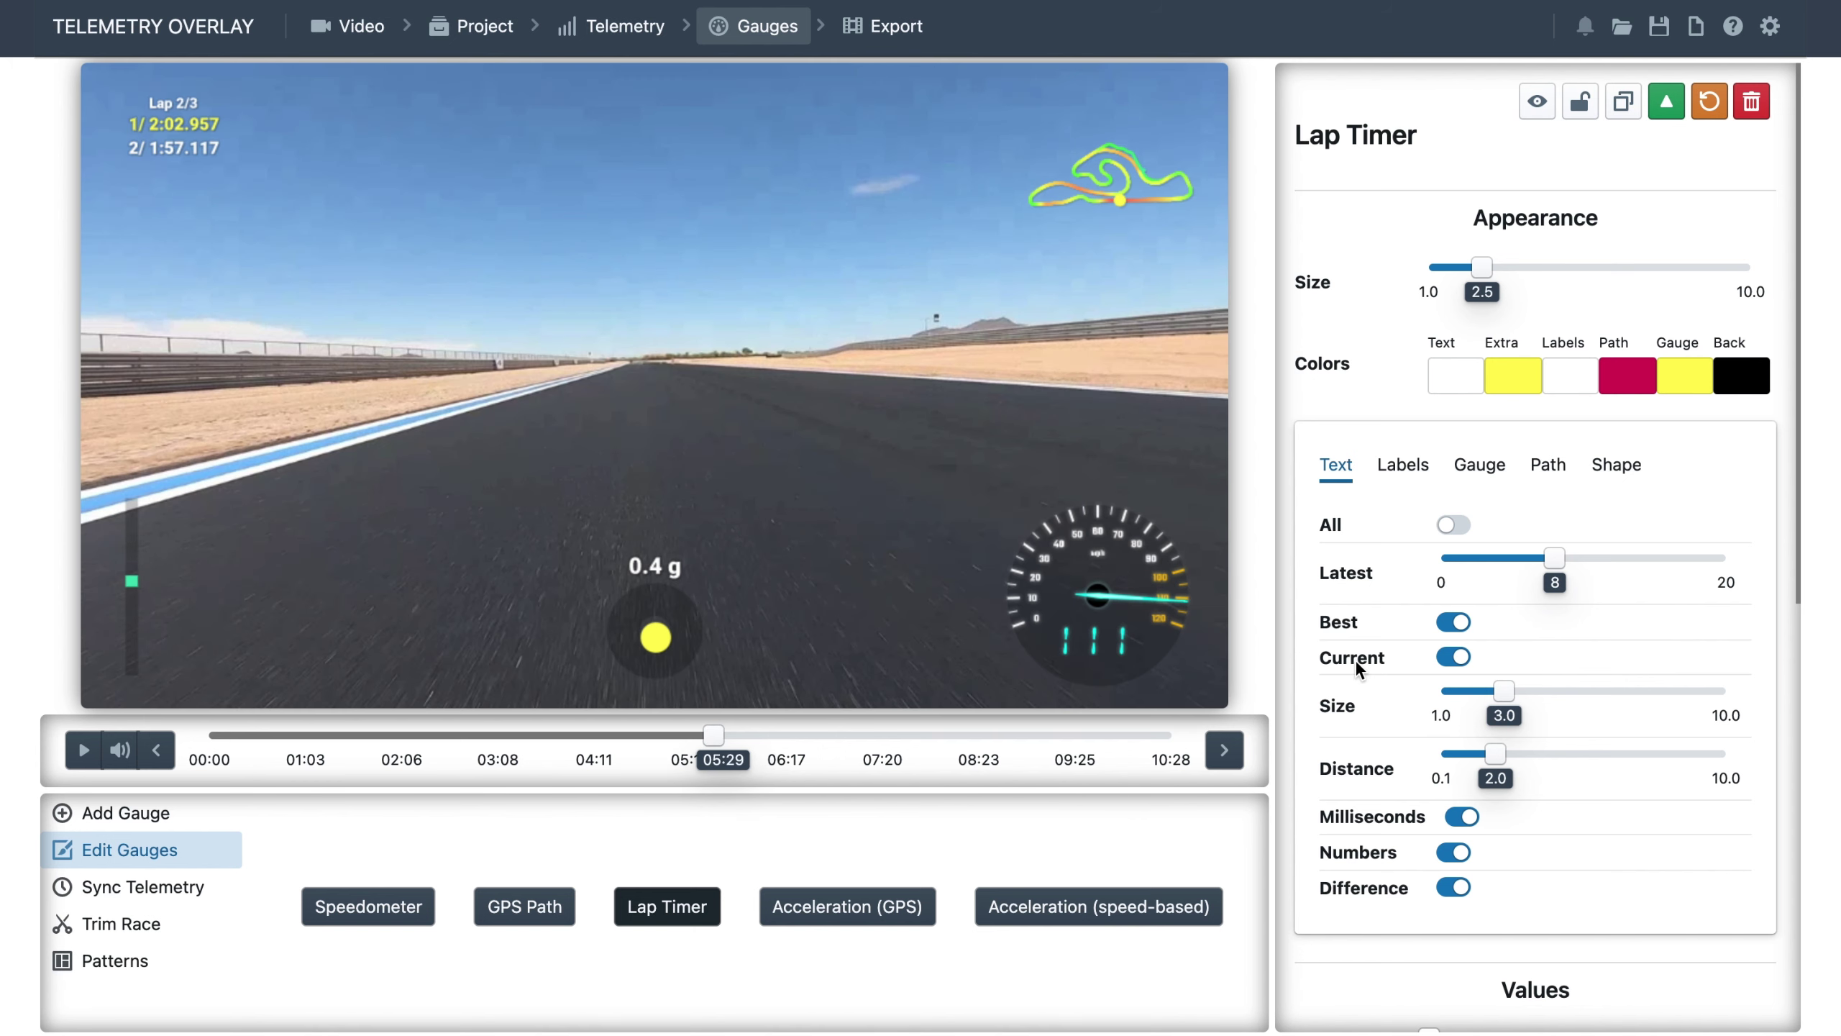
scroll(1361, 674, "down", 5)
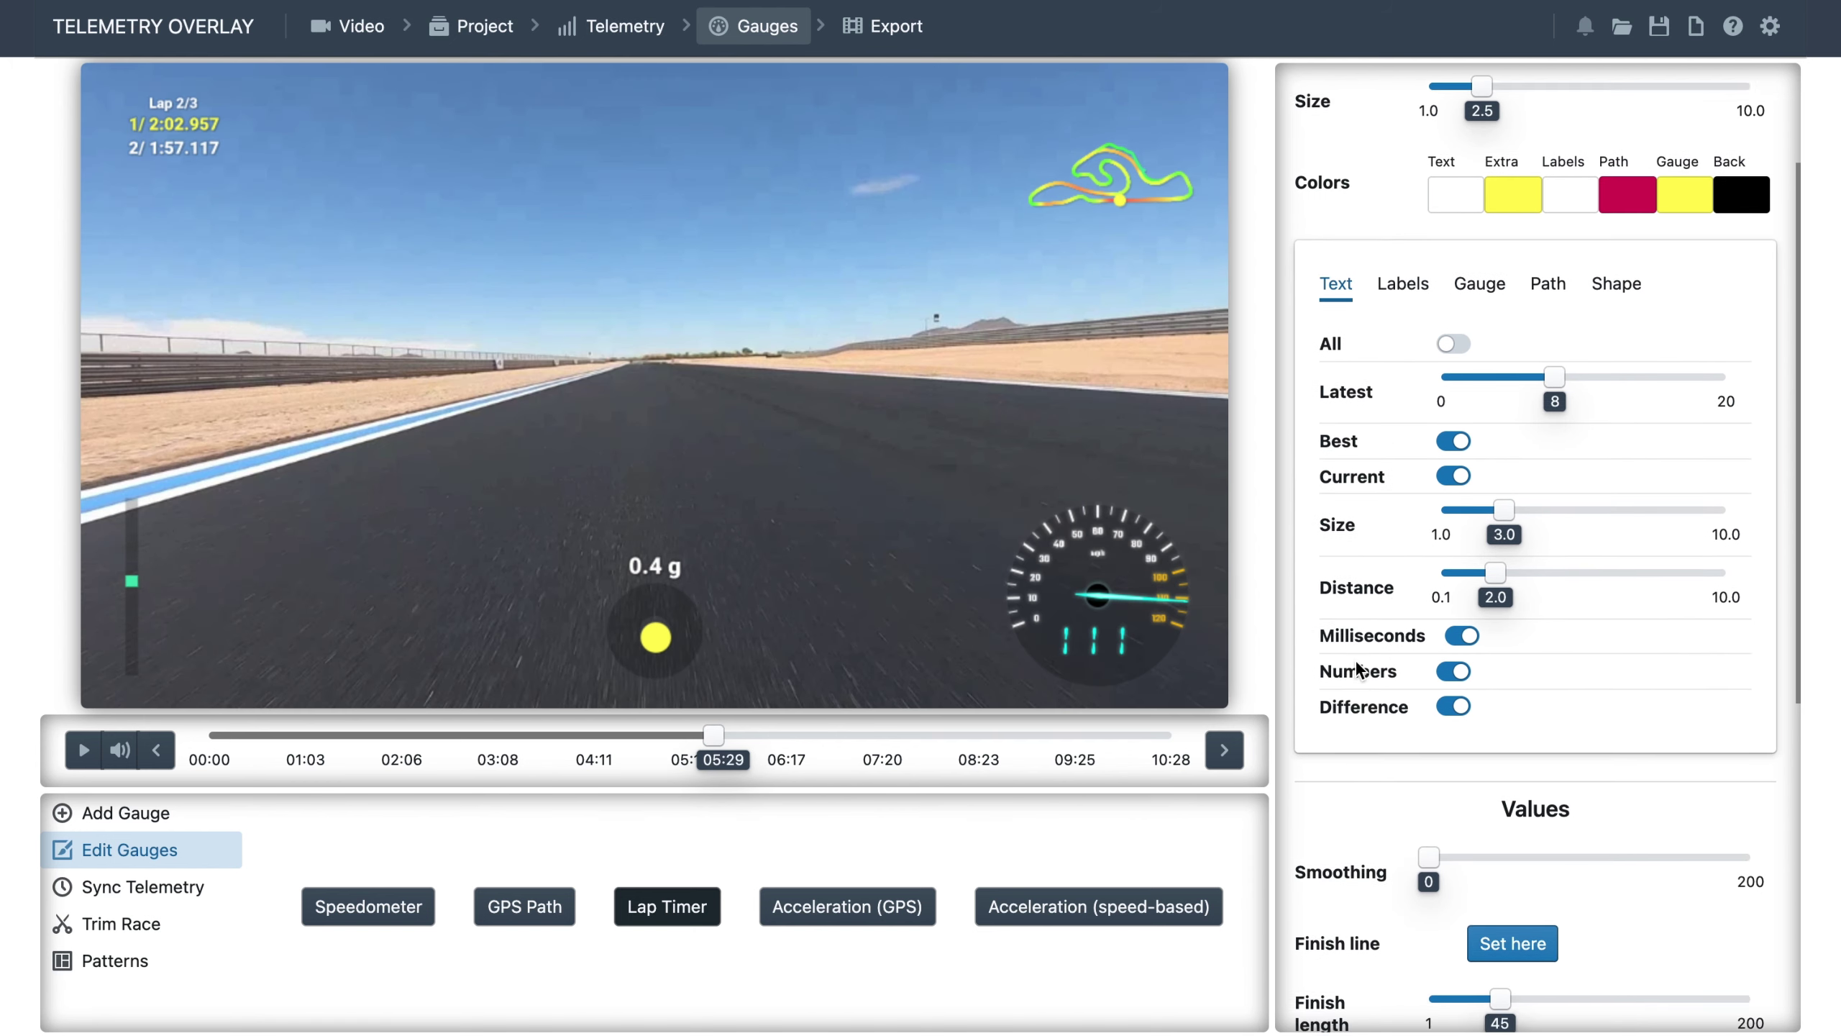
left_click(1509, 928)
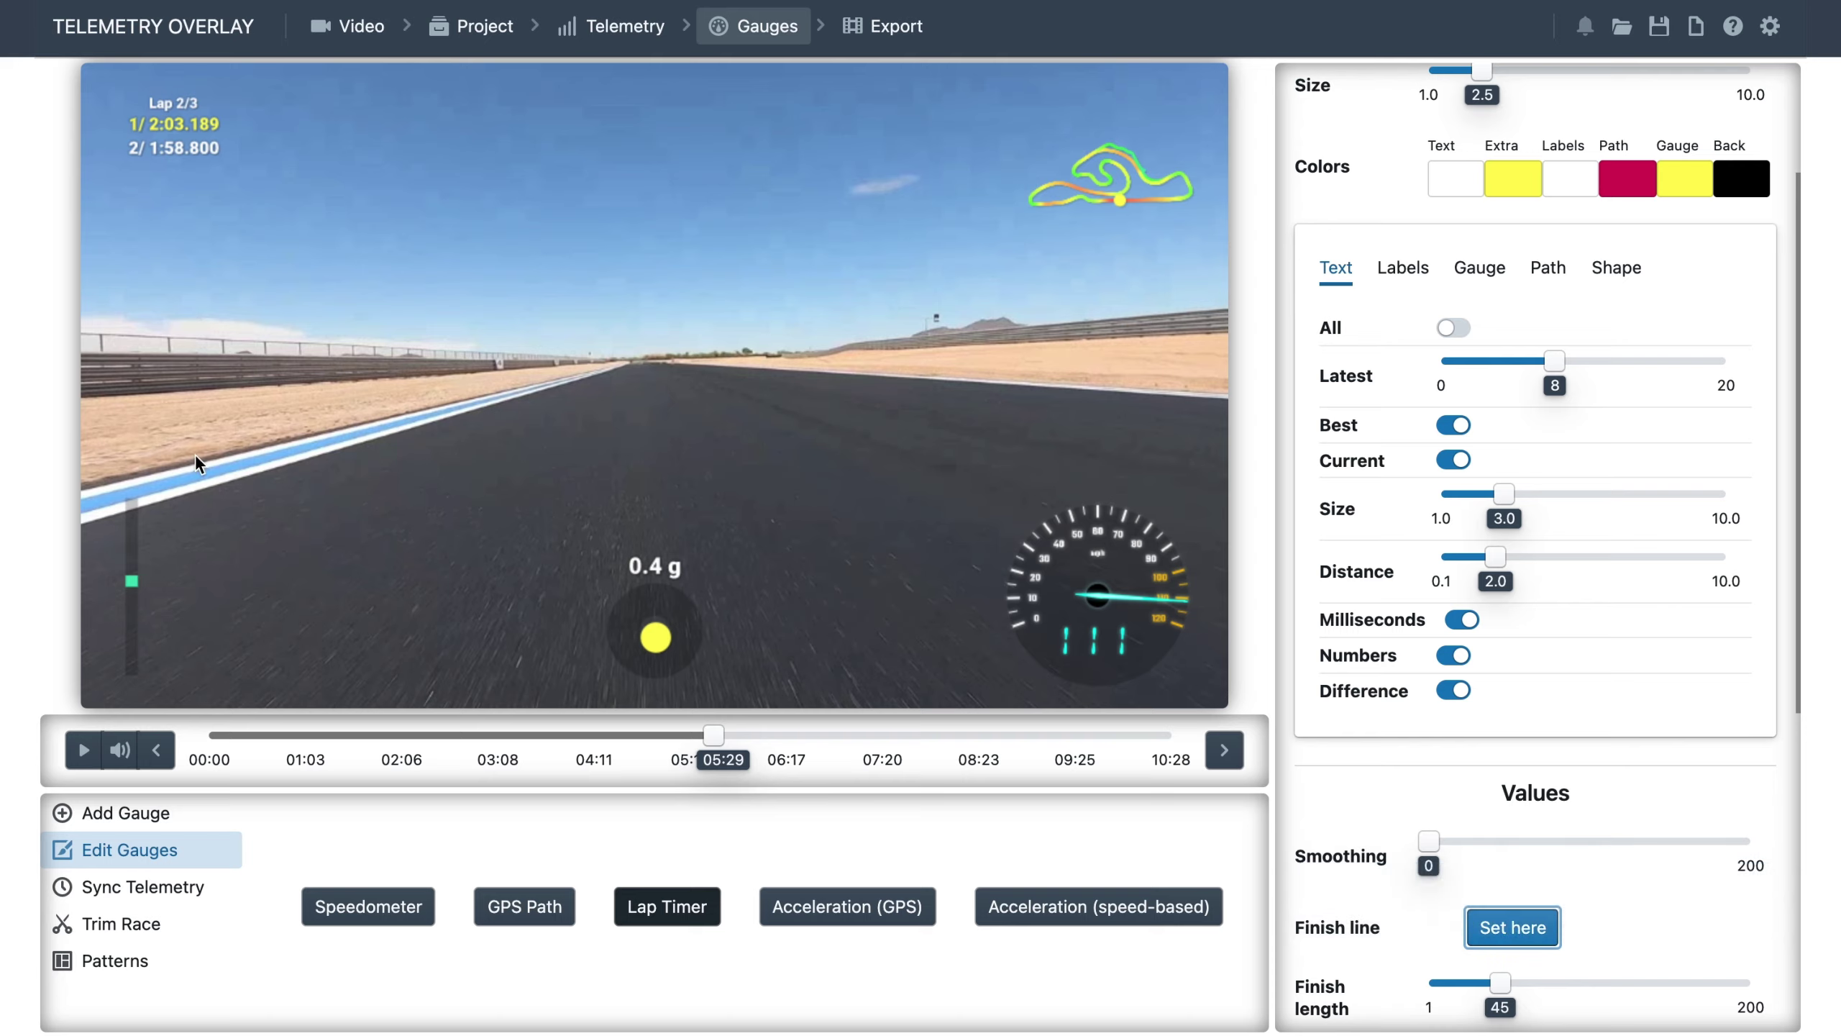
left_click(85, 750)
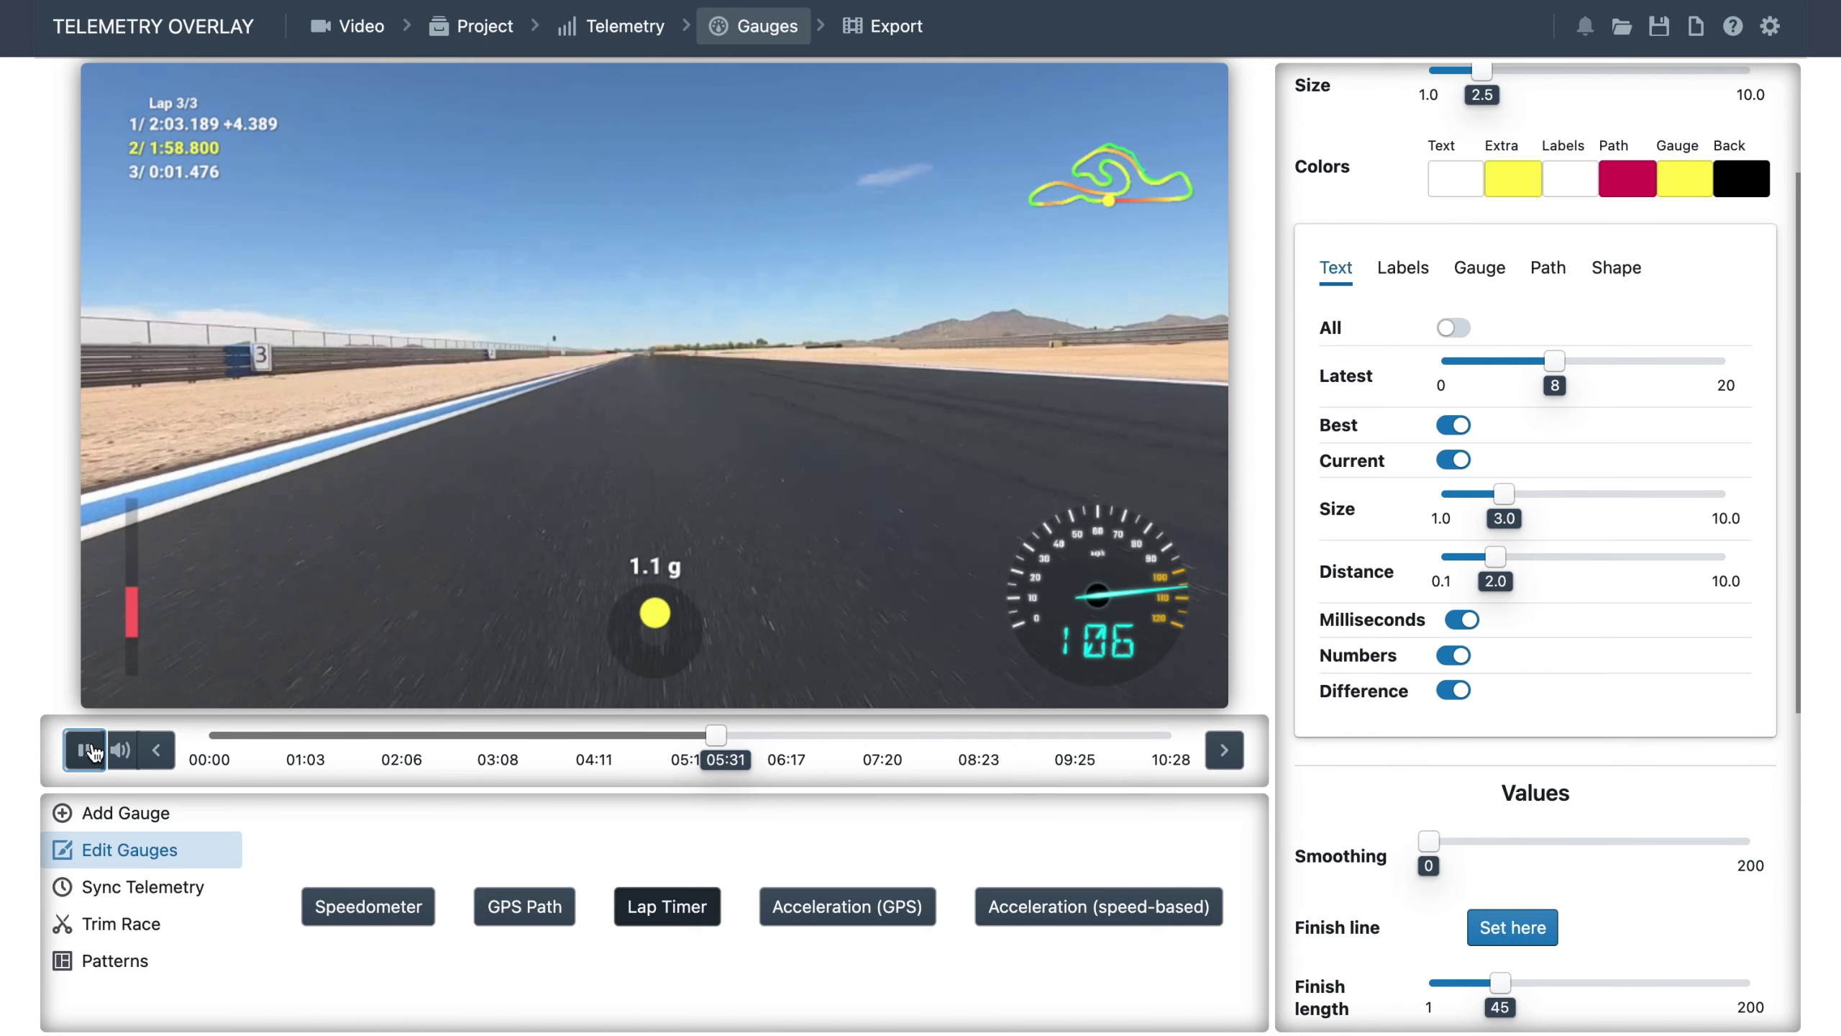
left_click(90, 752)
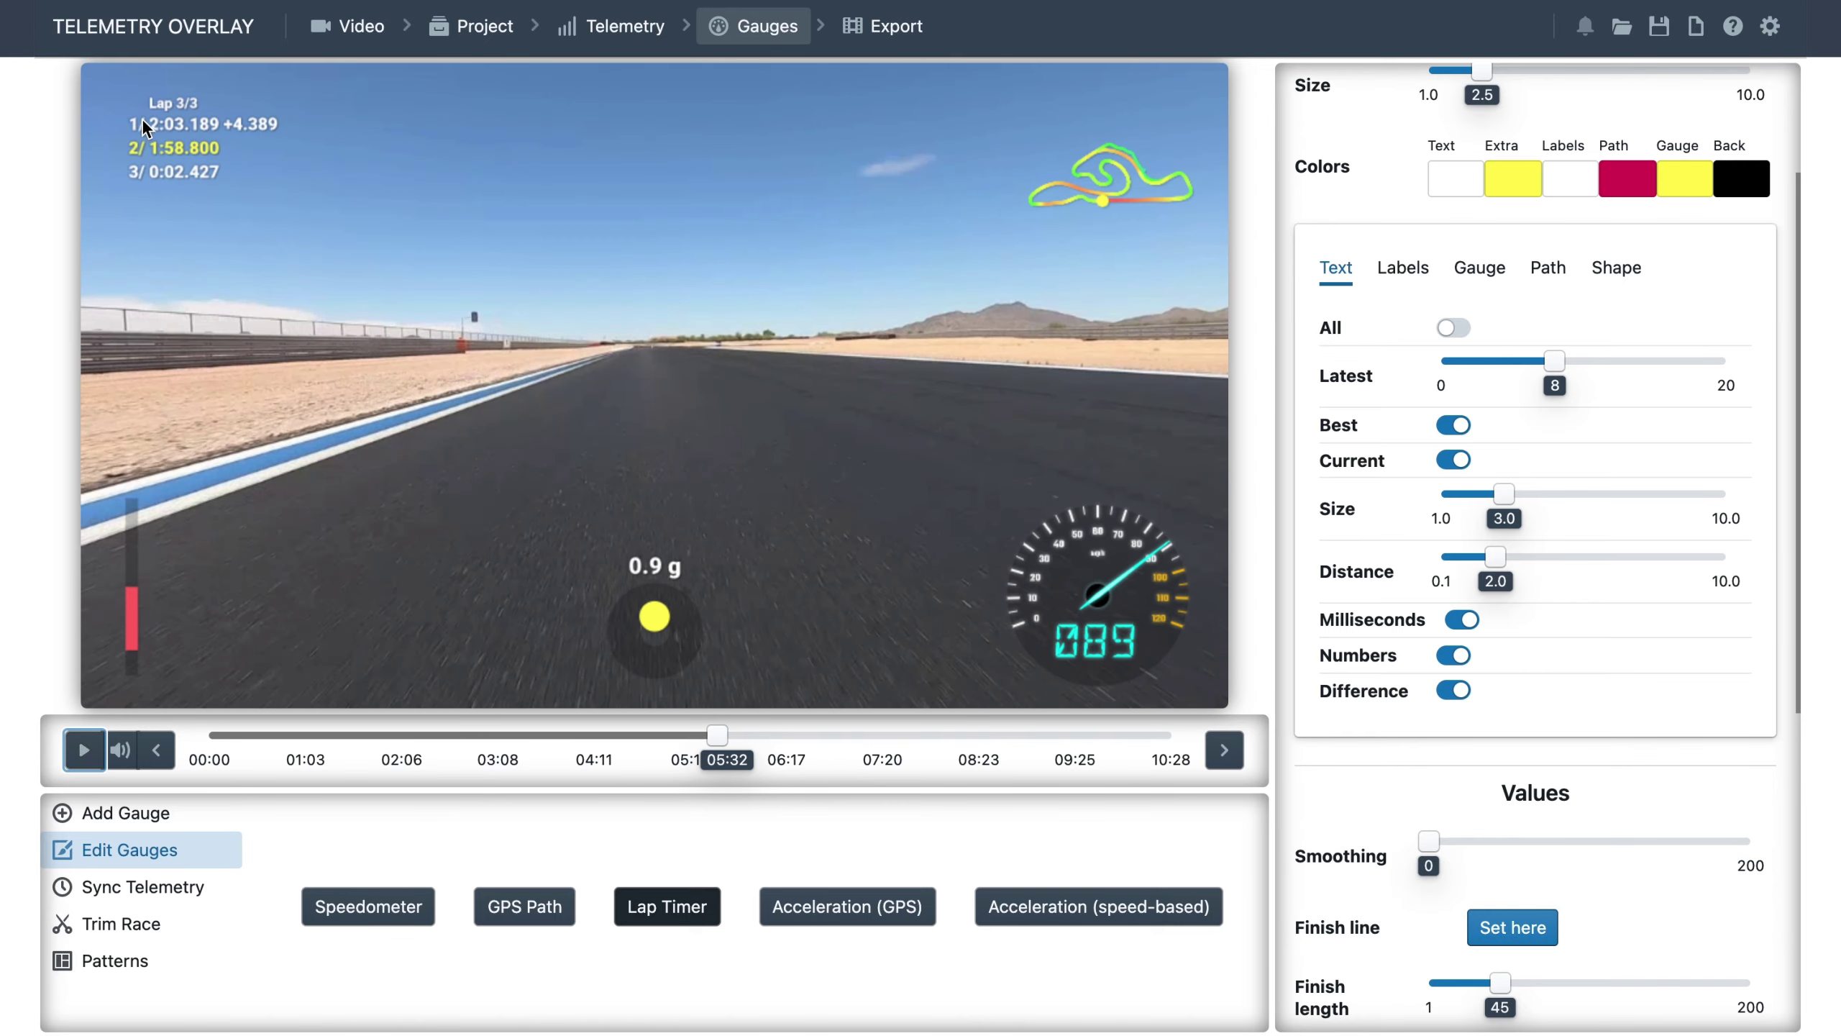
left_click_drag(144, 125, 301, 254)
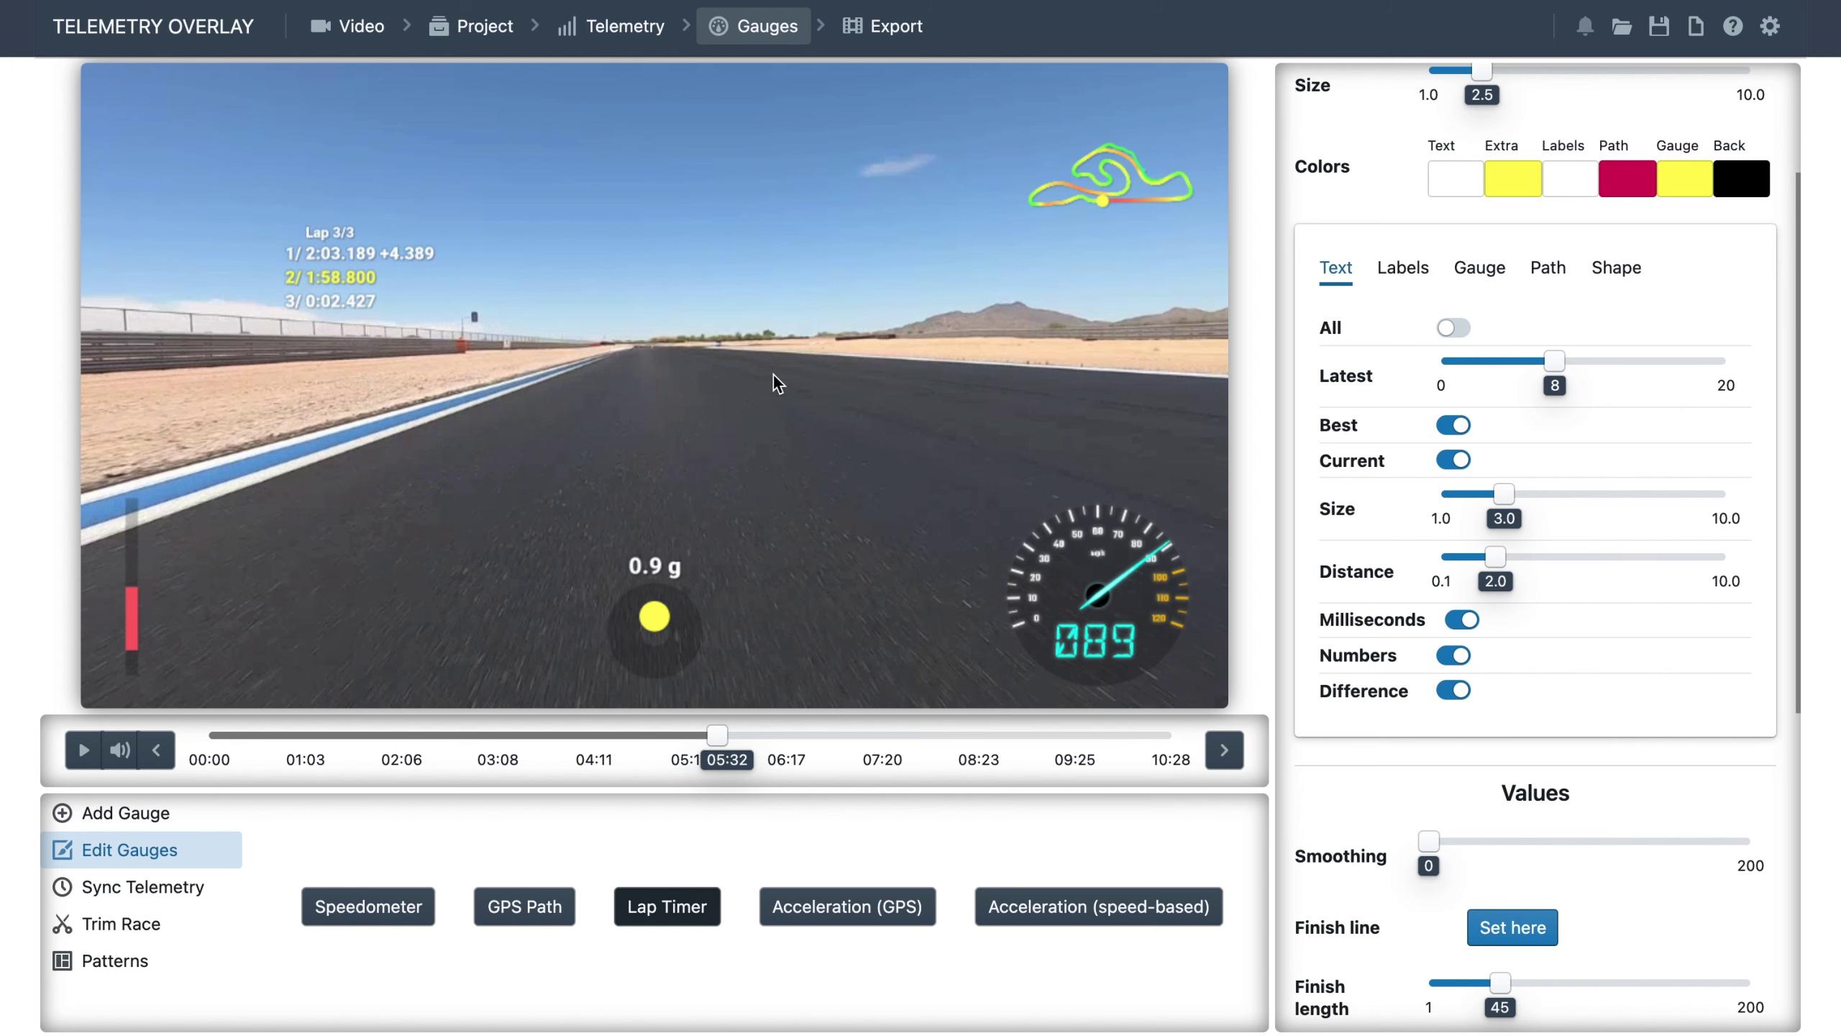
Show the lap timer's track path and reset the finish line at about 05:25.
left_click(1529, 272)
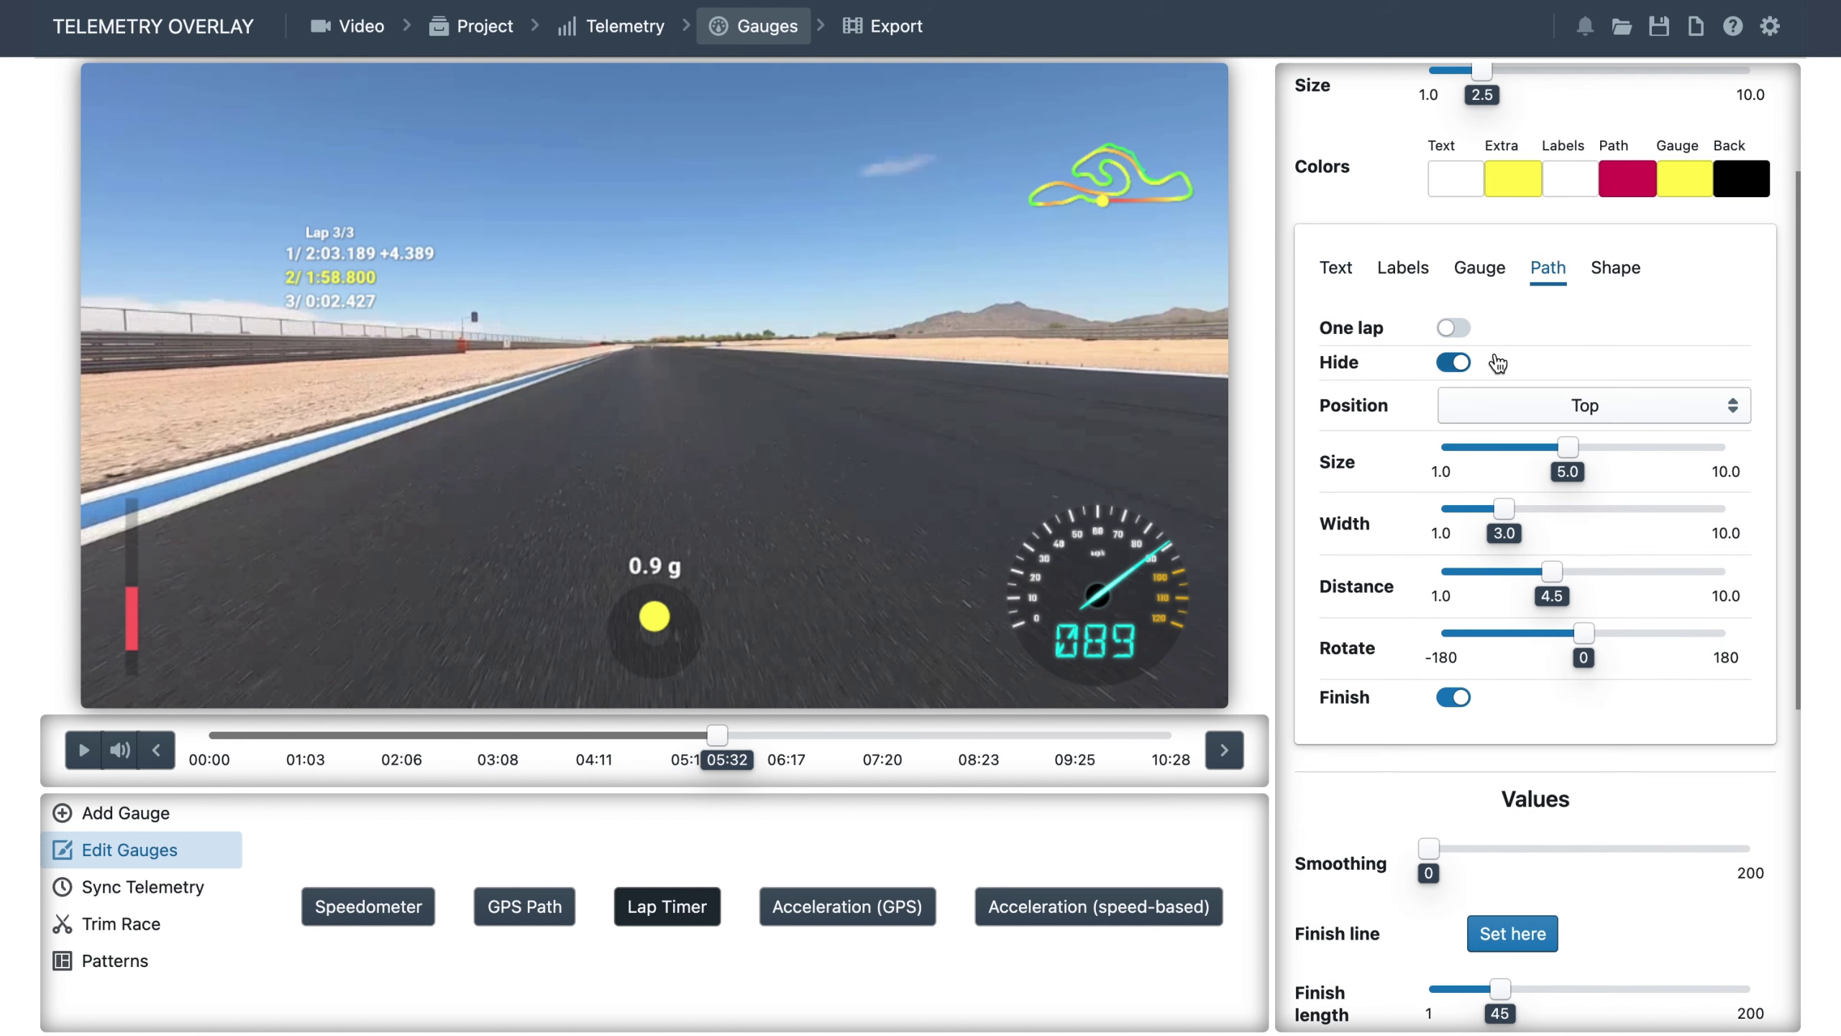
left_click(1459, 366)
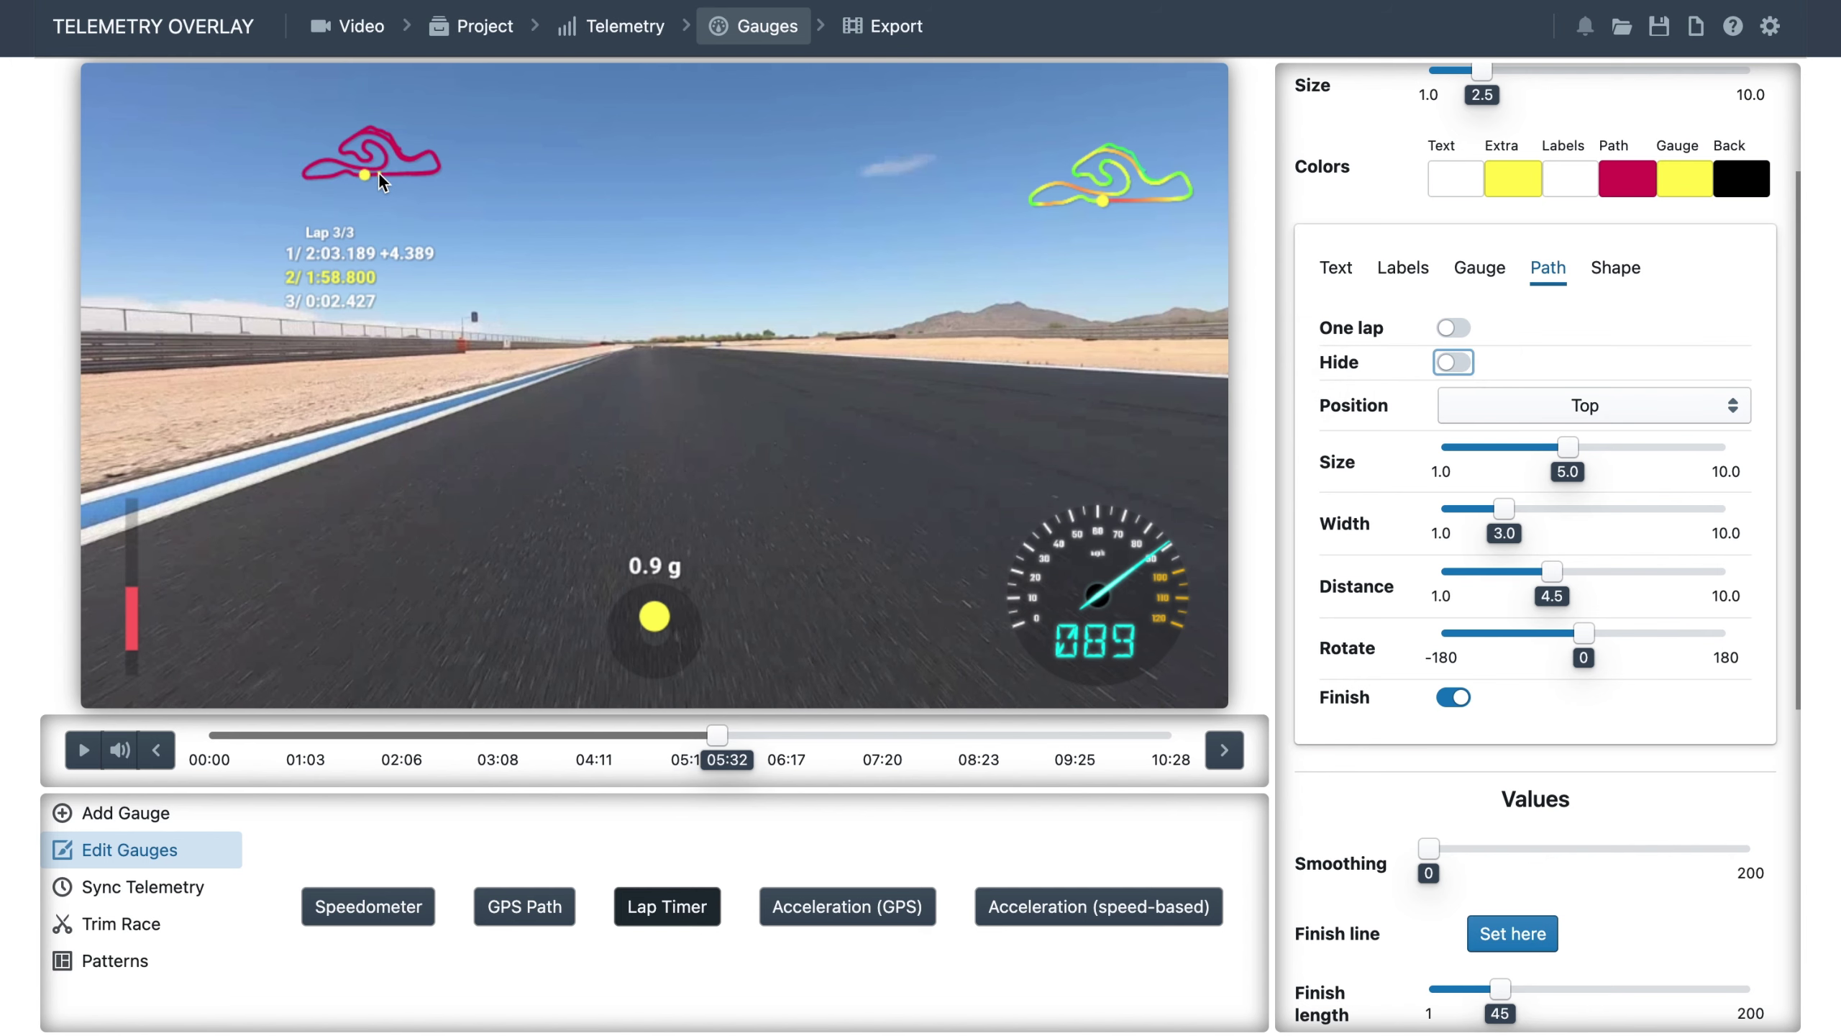
scroll(1444, 661, "down", 3)
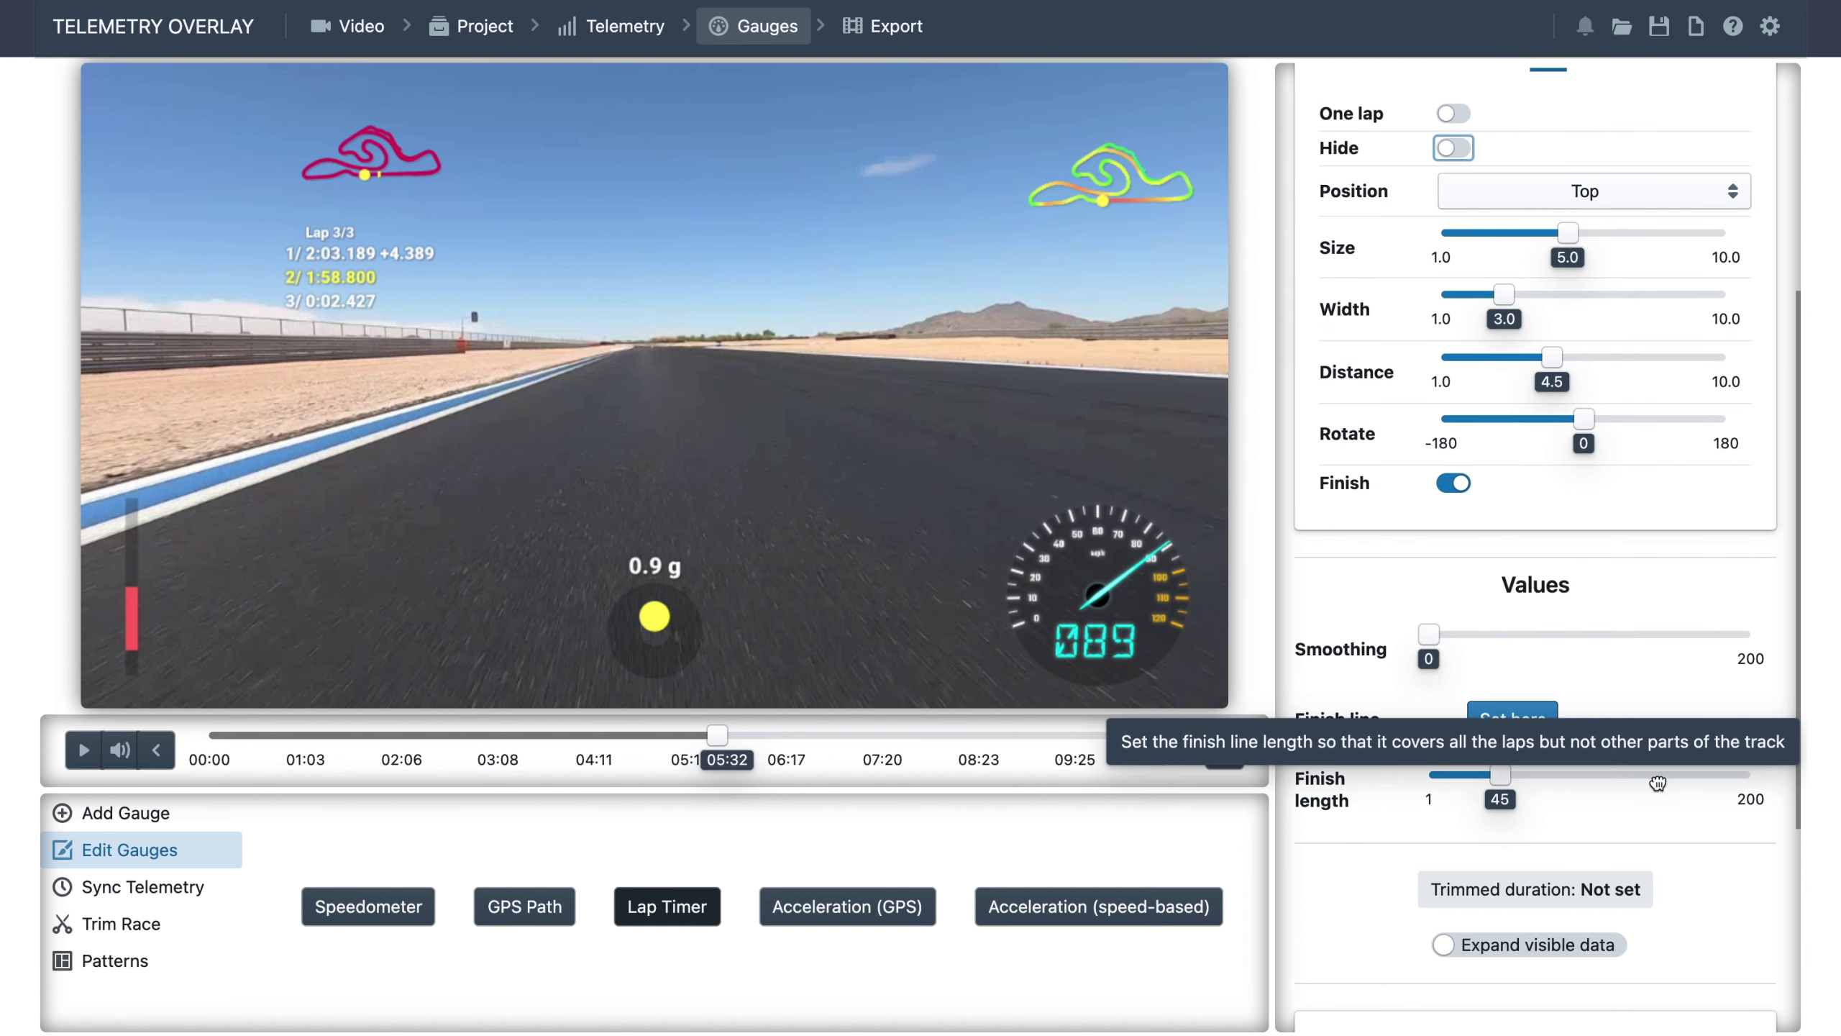
left_click_drag(1500, 774, 1699, 780)
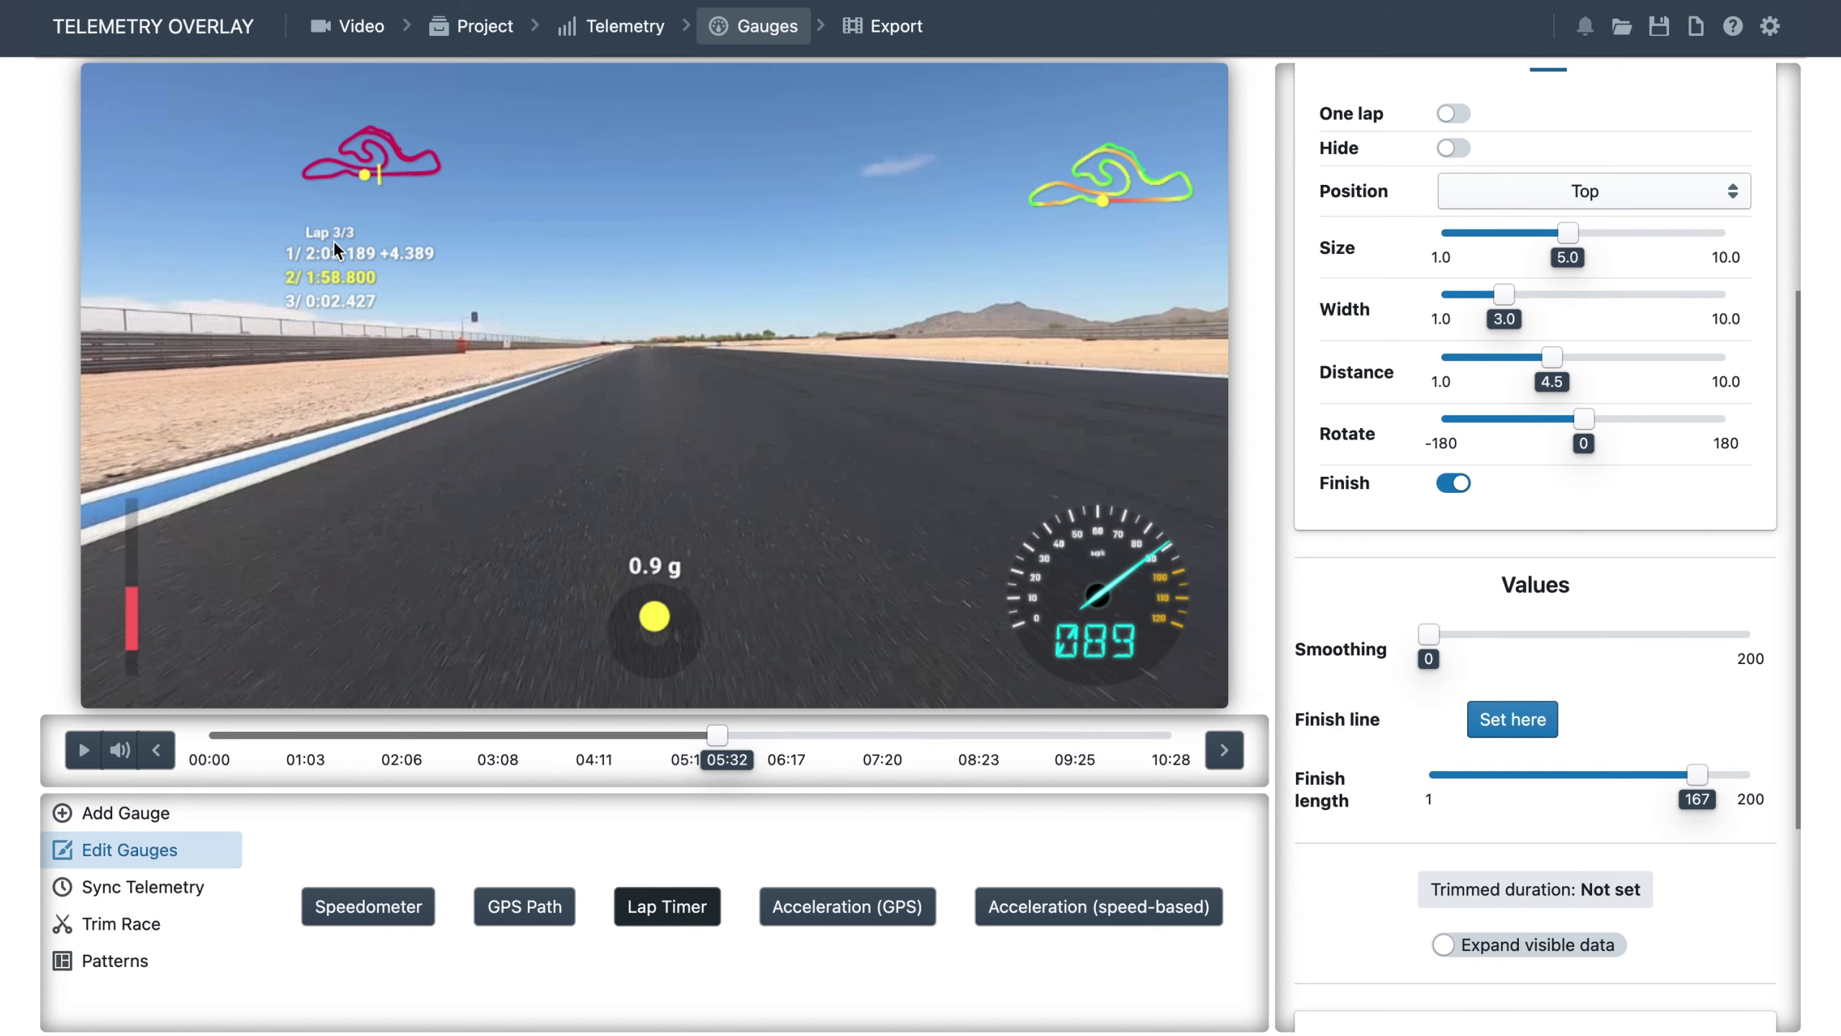
mouse_move(716, 736)
left_mouse_down()
mouse_move(681, 737)
mouse_move(705, 738)
left_mouse_up()
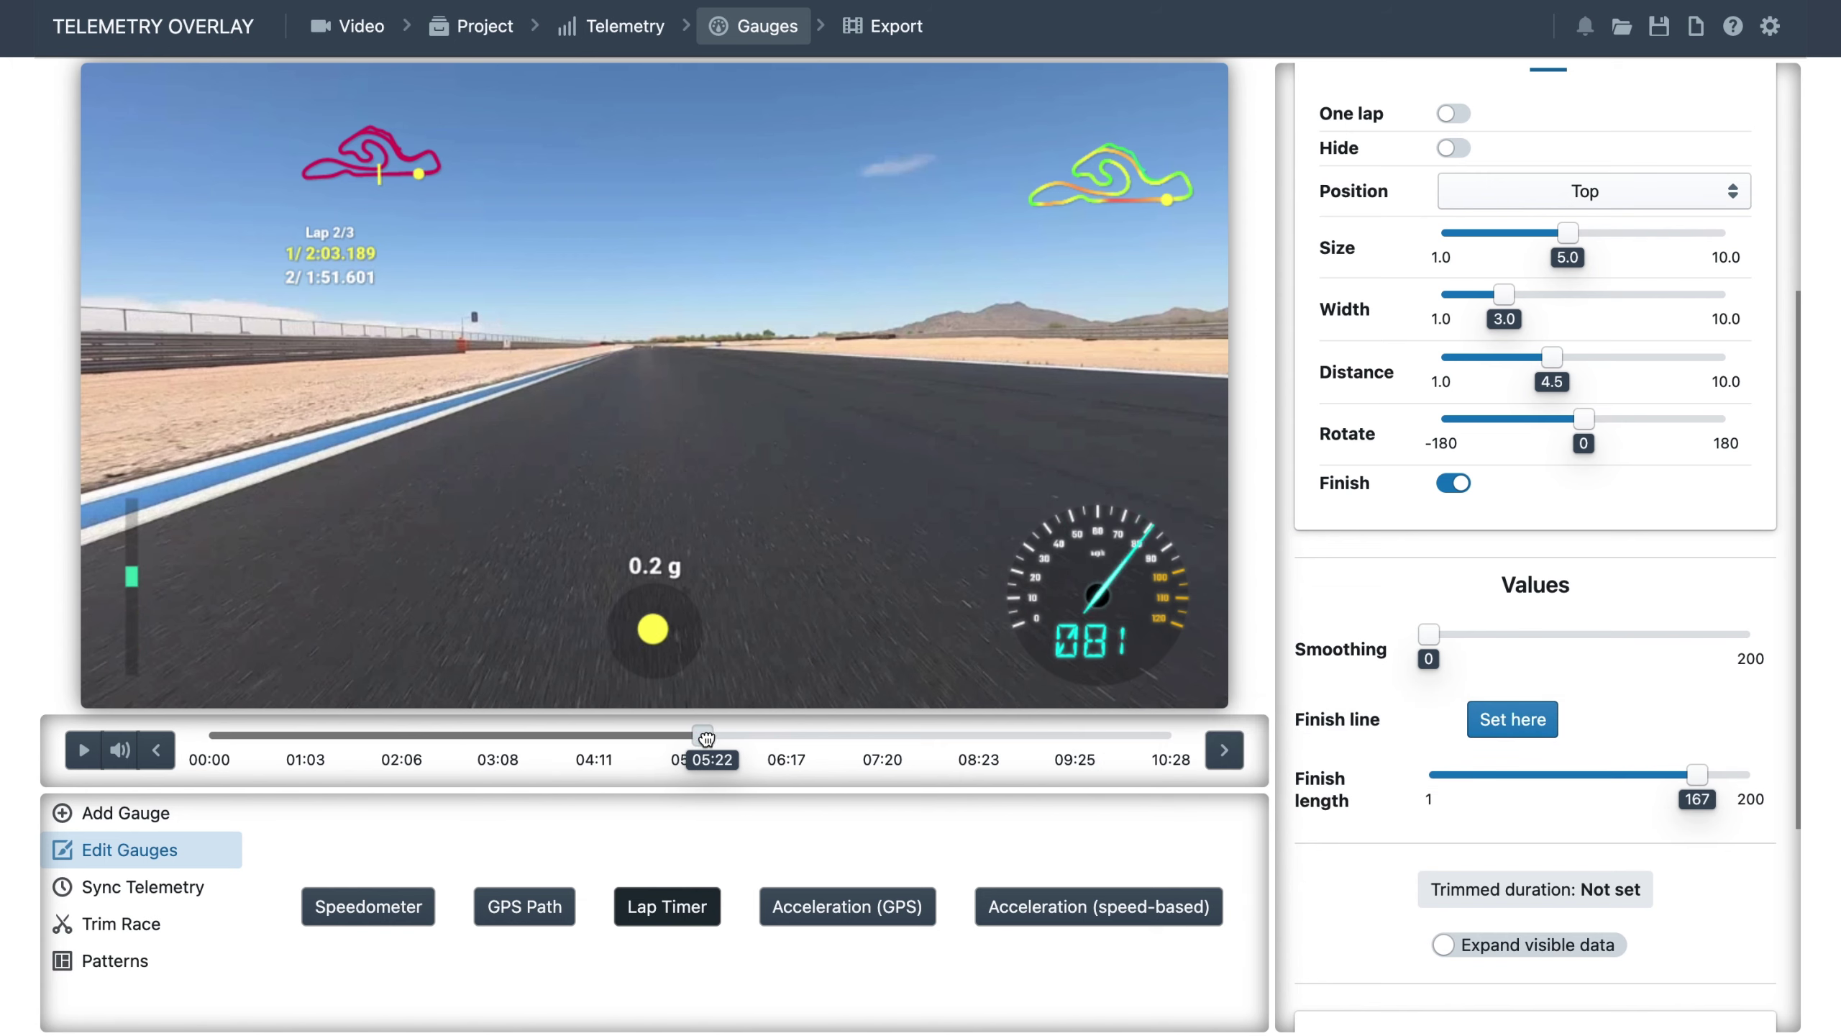
left_click(1513, 719)
scroll(1457, 314, "up", 5)
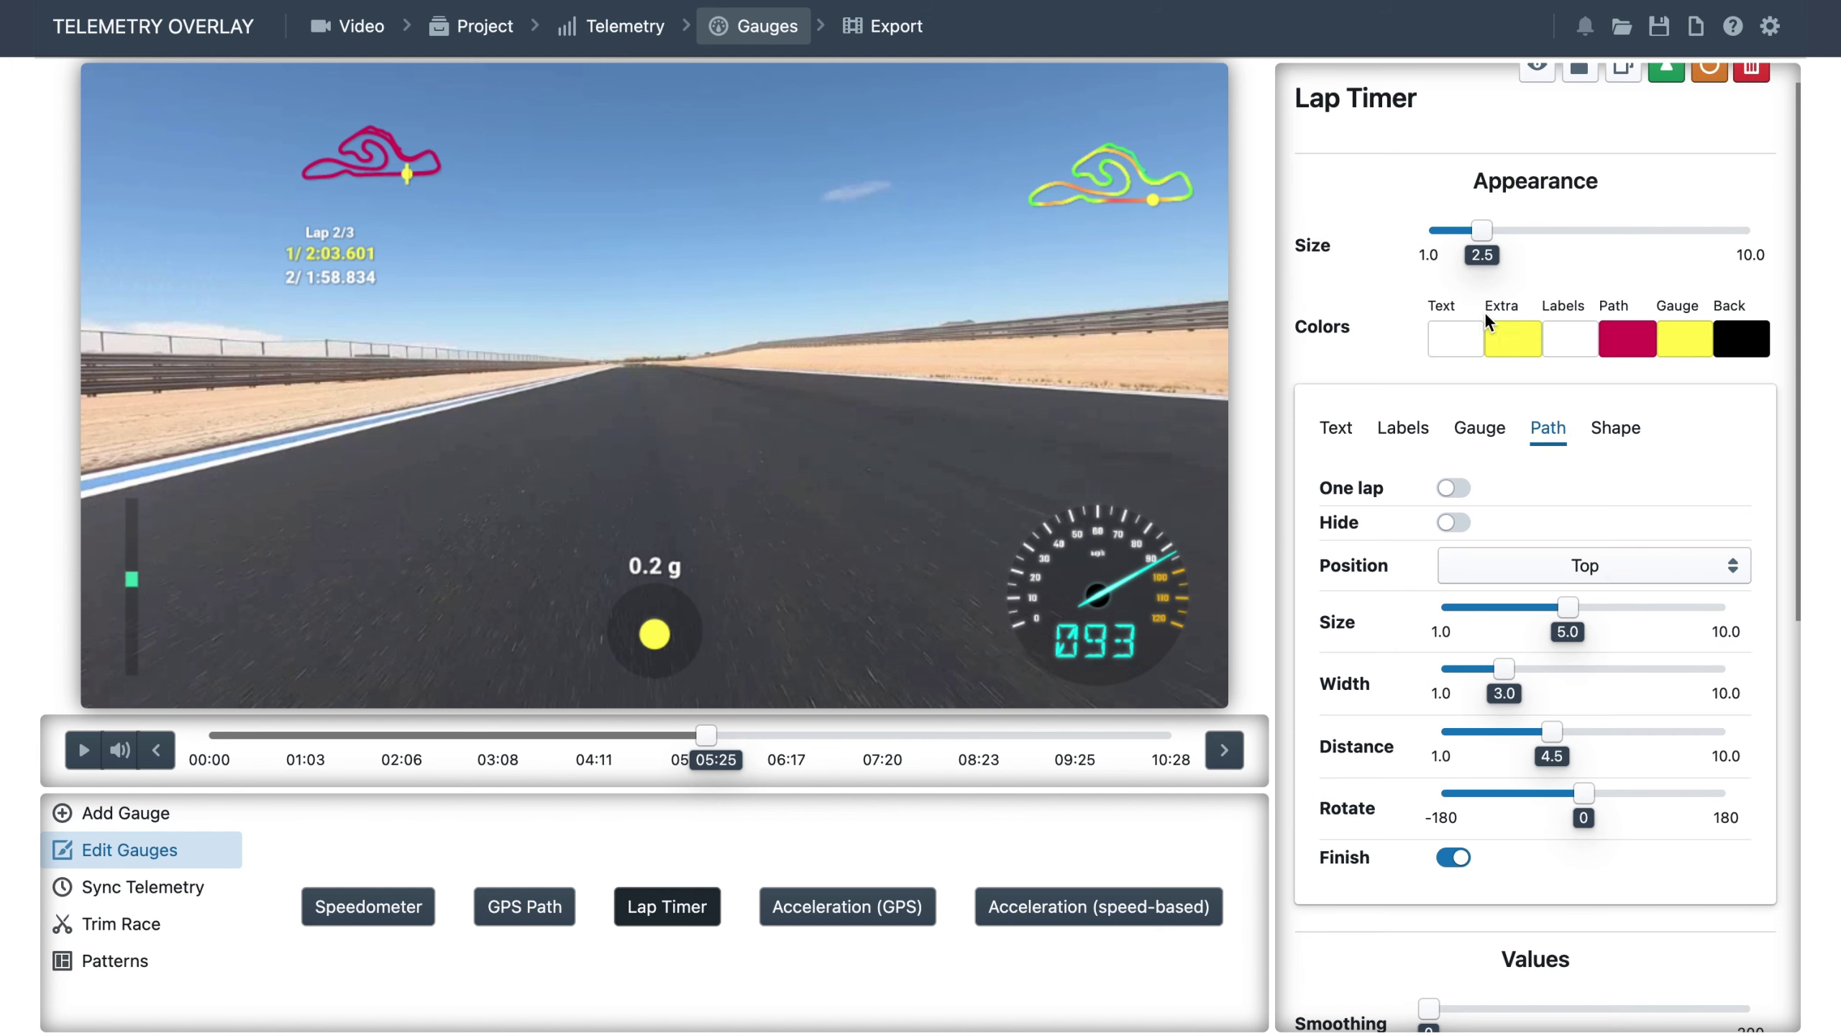
Limit the track path to one lap, hide it, and move the lap times top-left.
left_click(1453, 525)
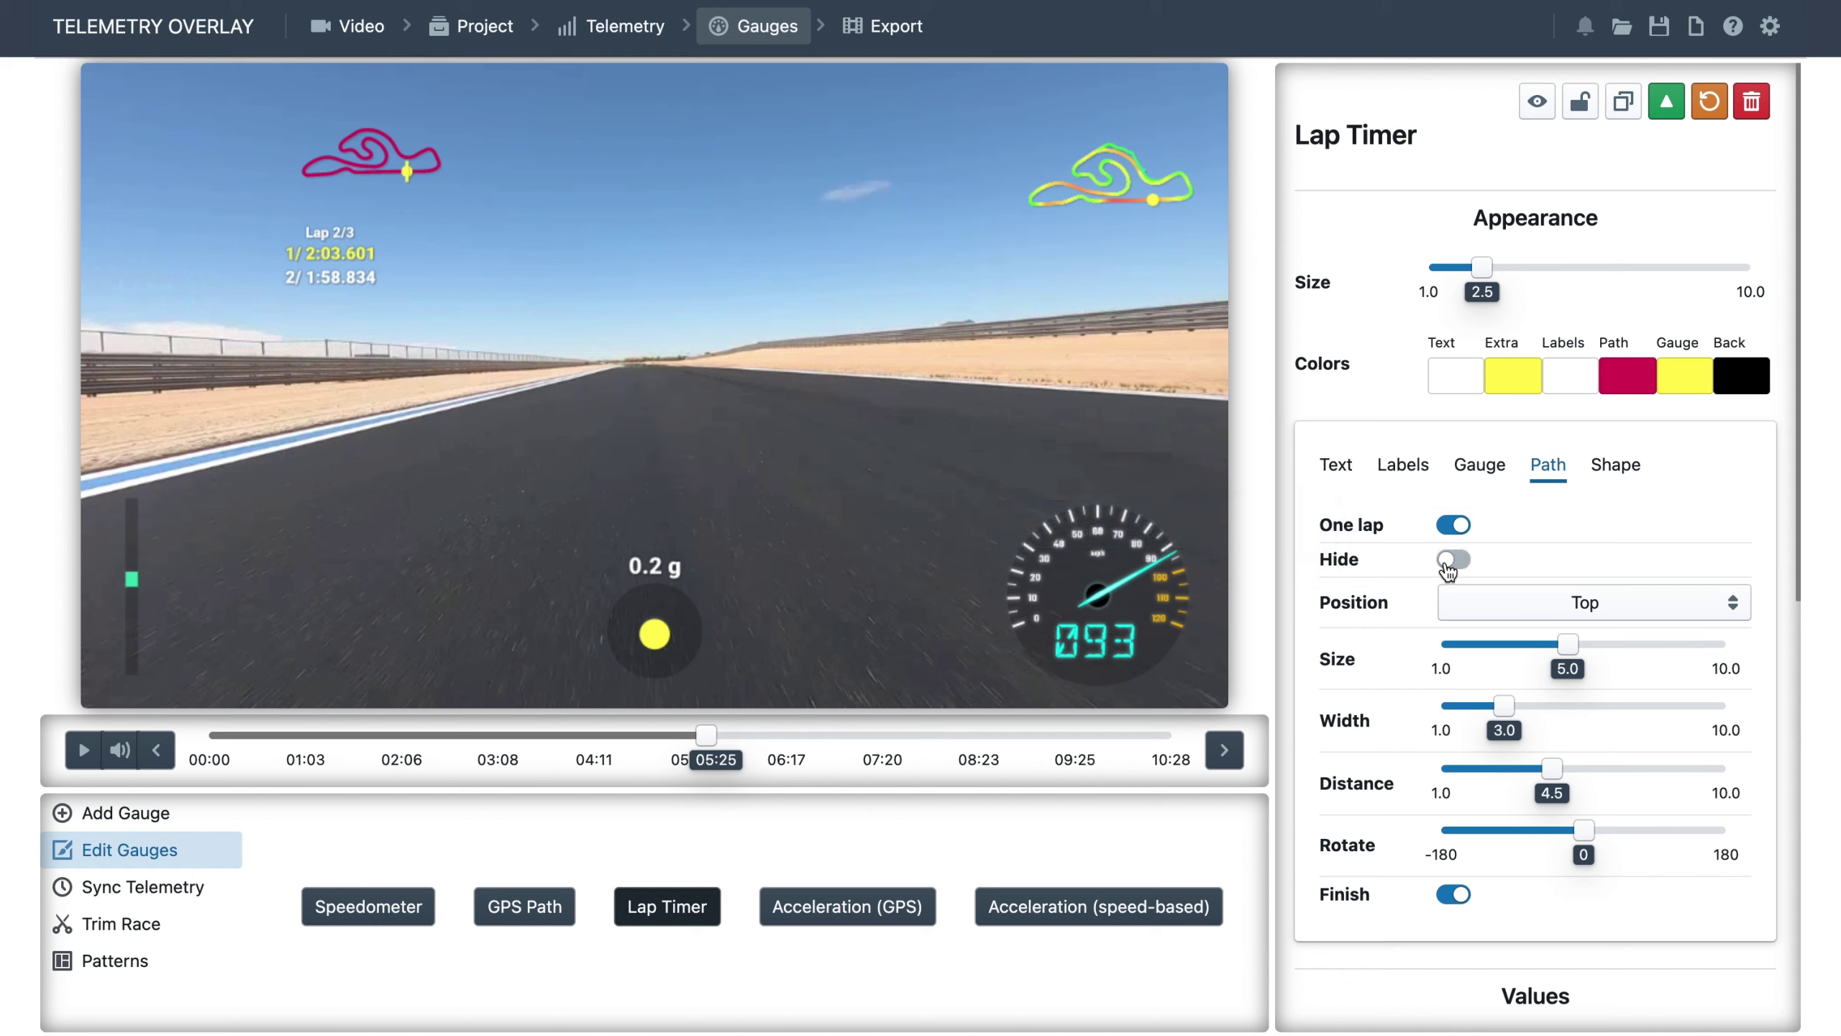
left_click(1450, 560)
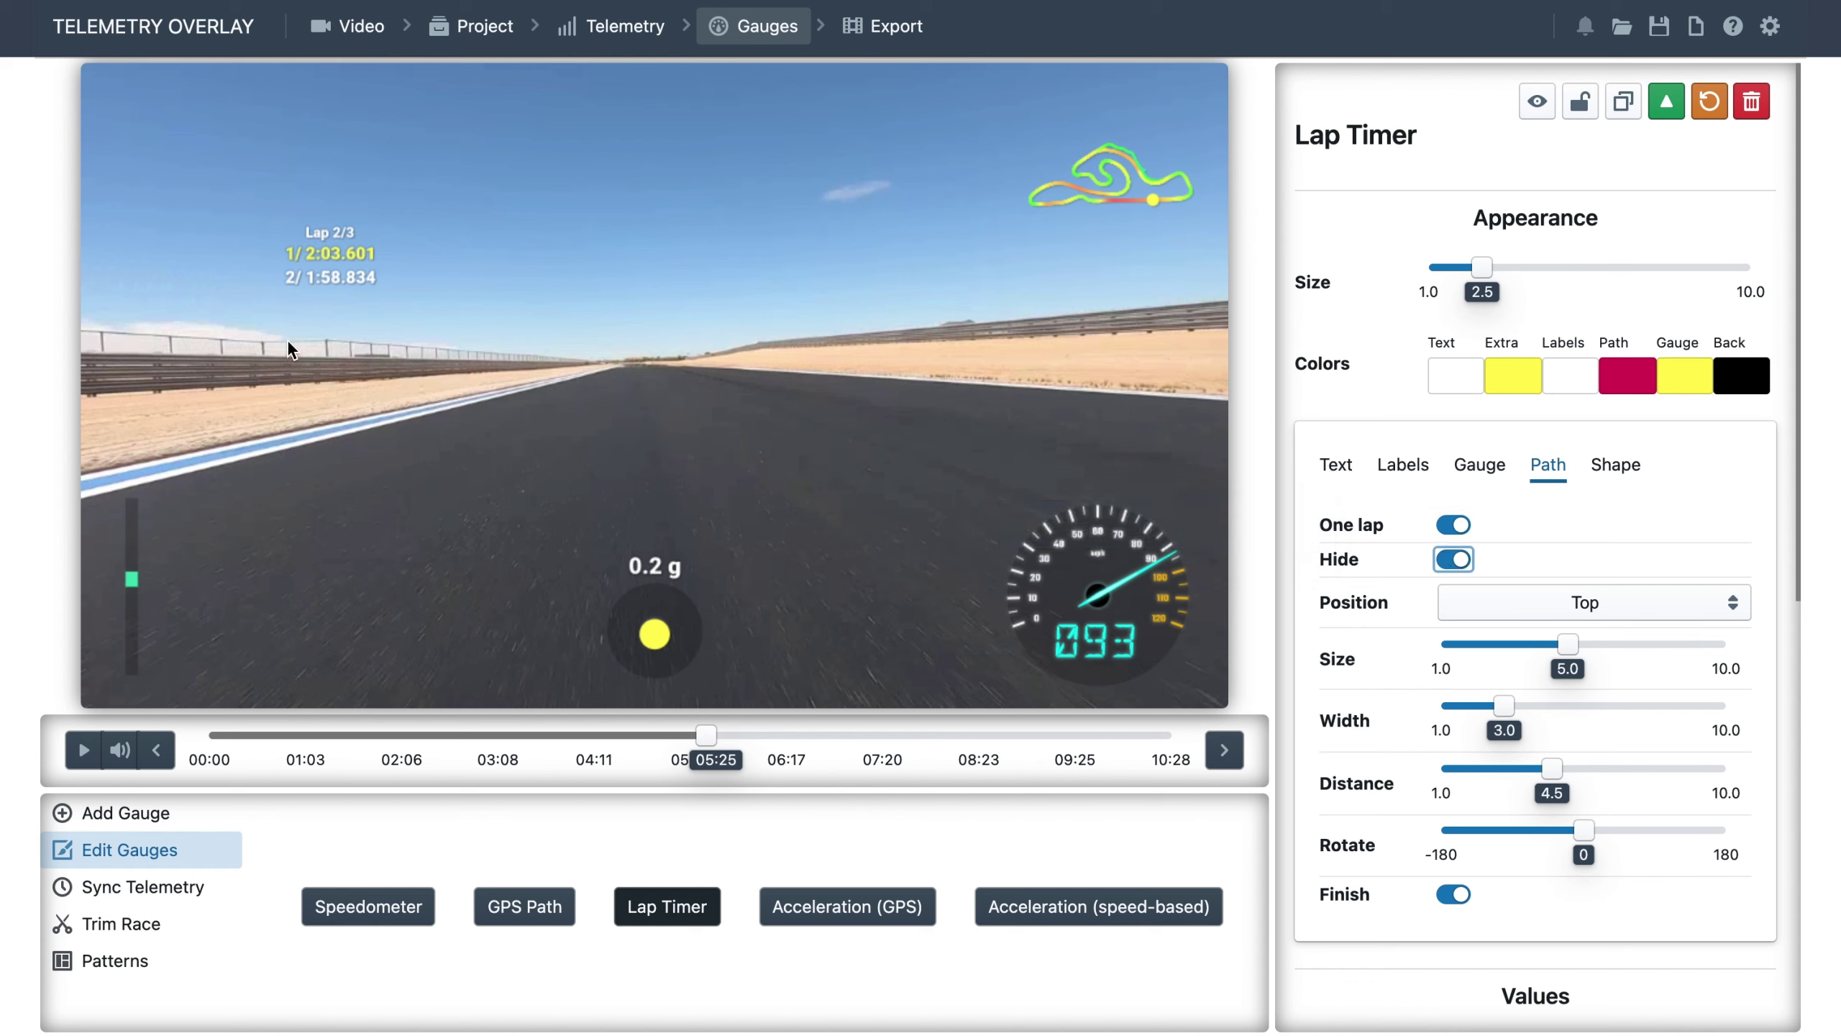
left_click_drag(325, 283, 144, 150)
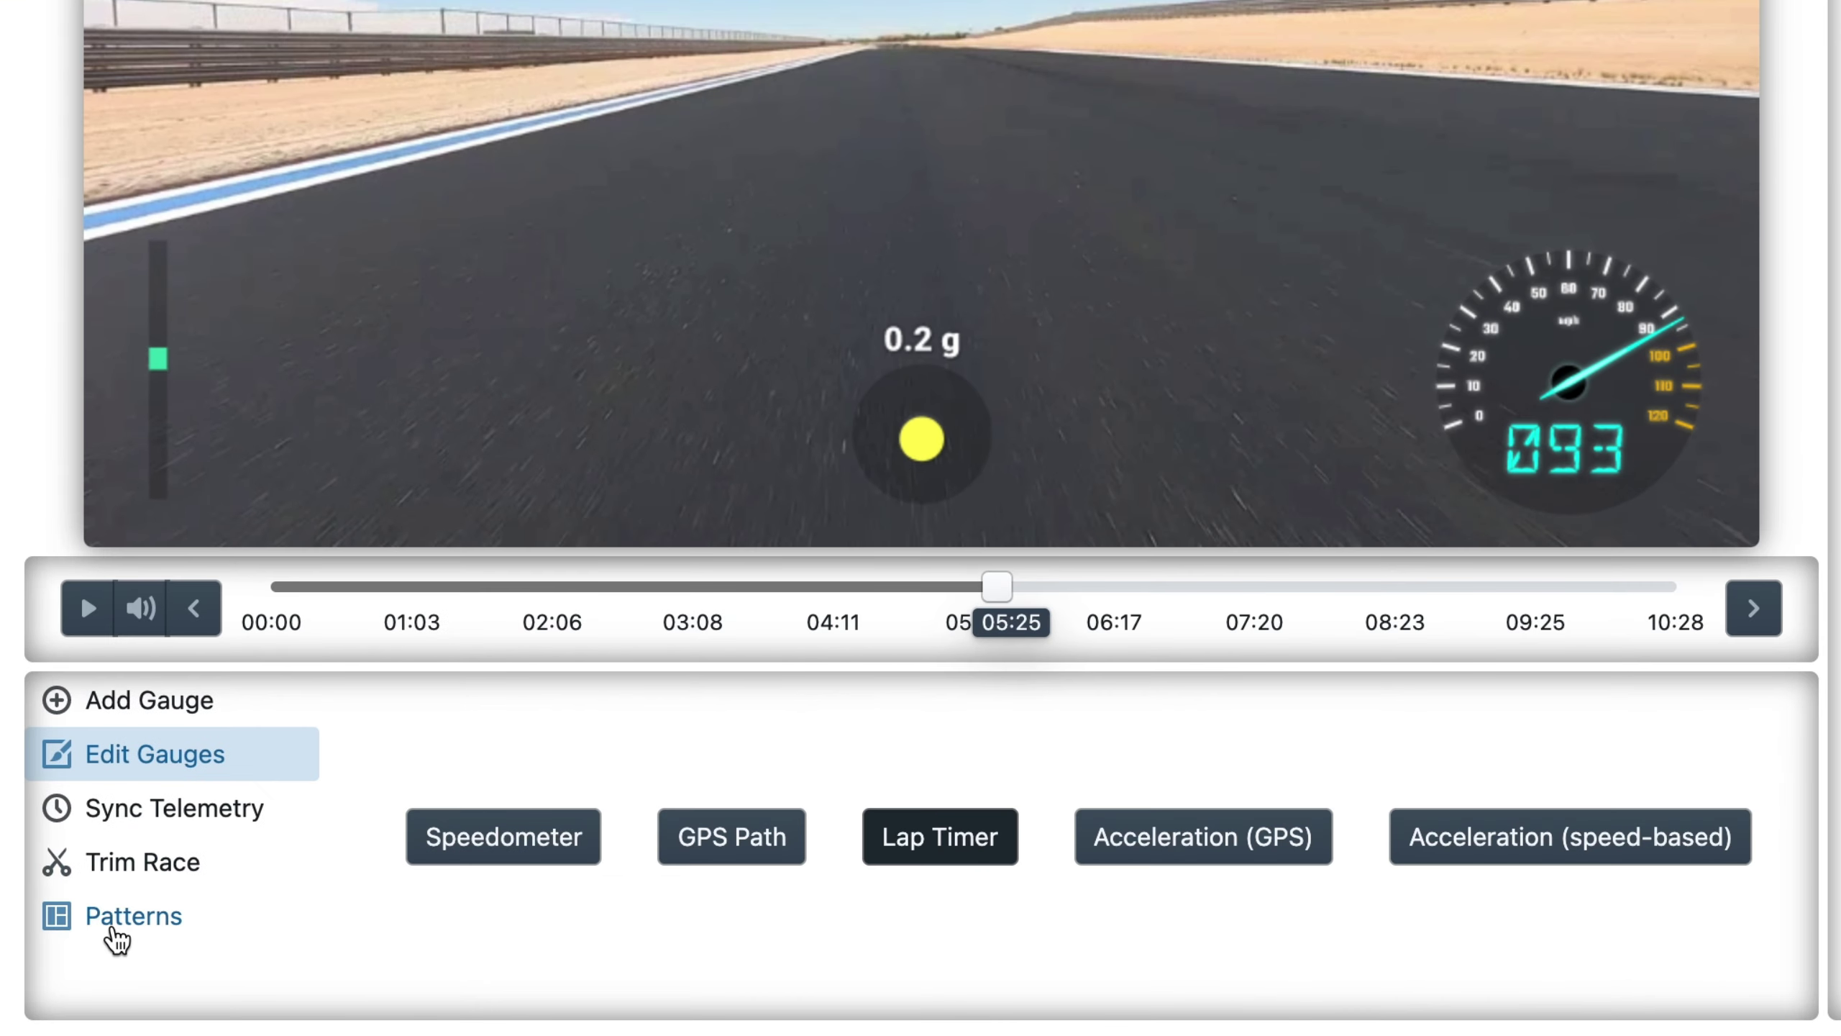
Load the Car Road gauge pattern with Delete existing gauges kept on.
left_click(101, 963)
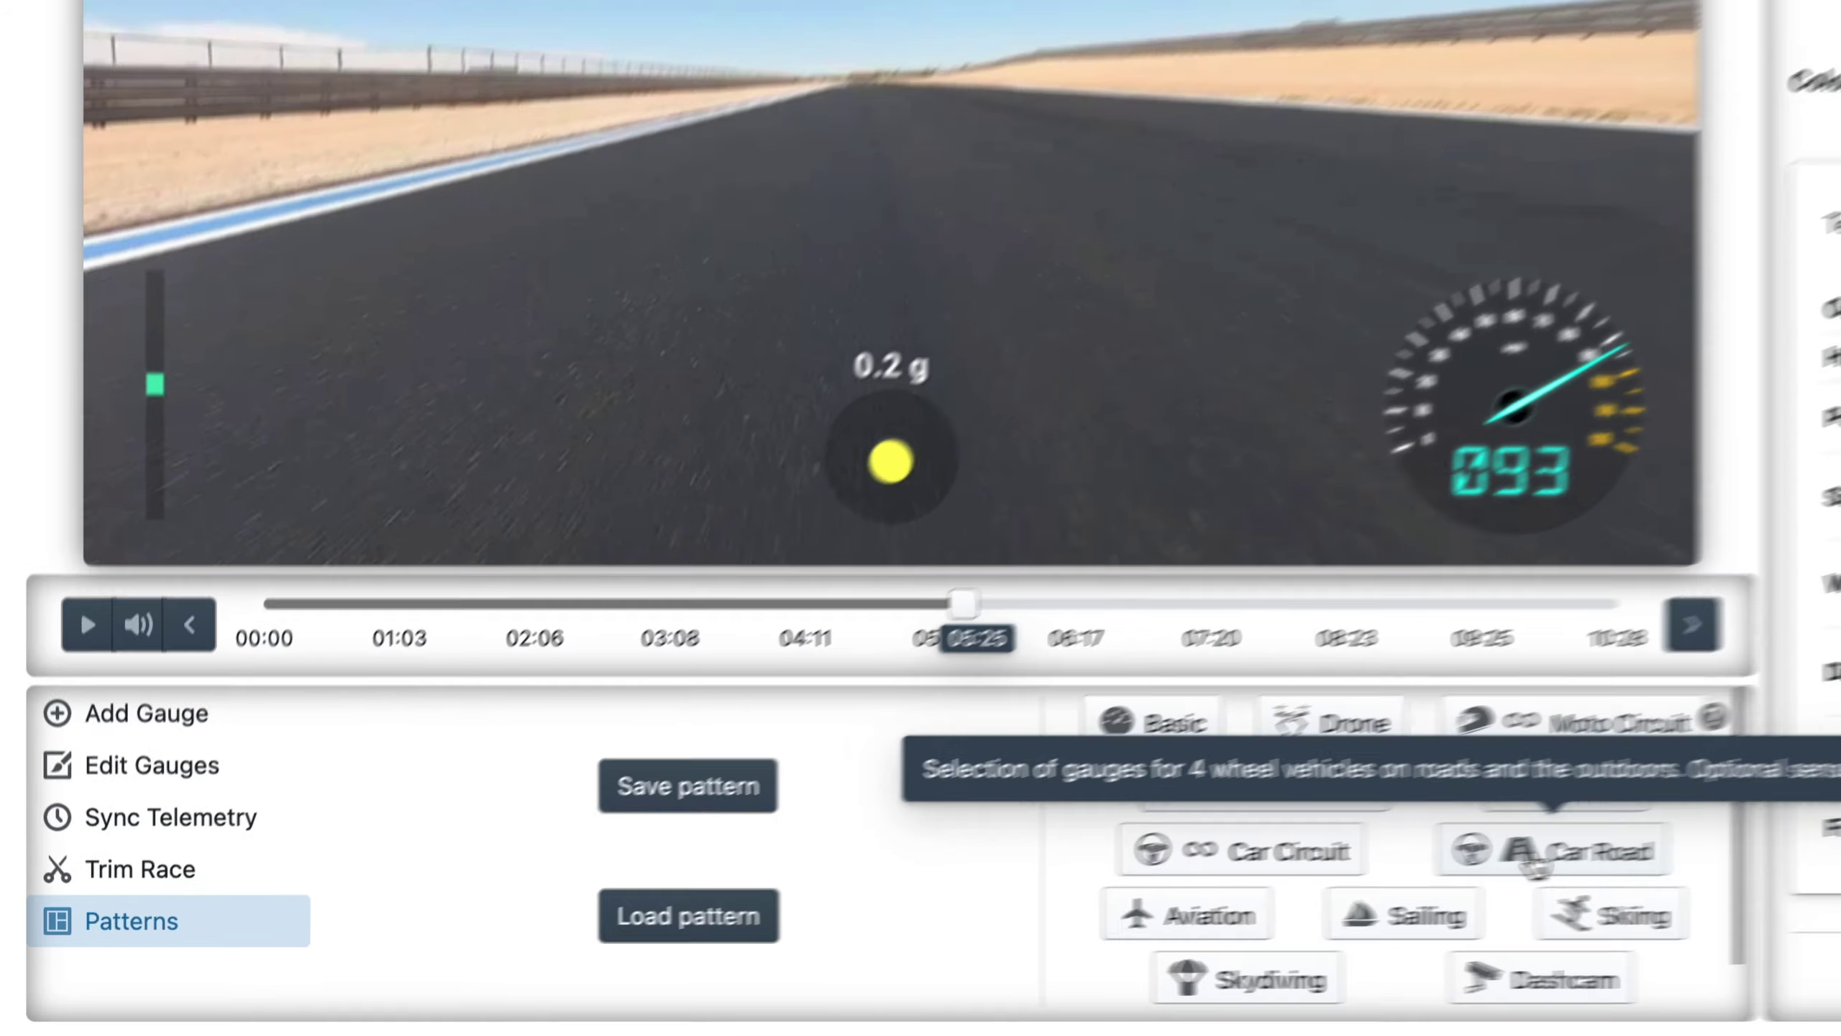
left_click(1267, 853)
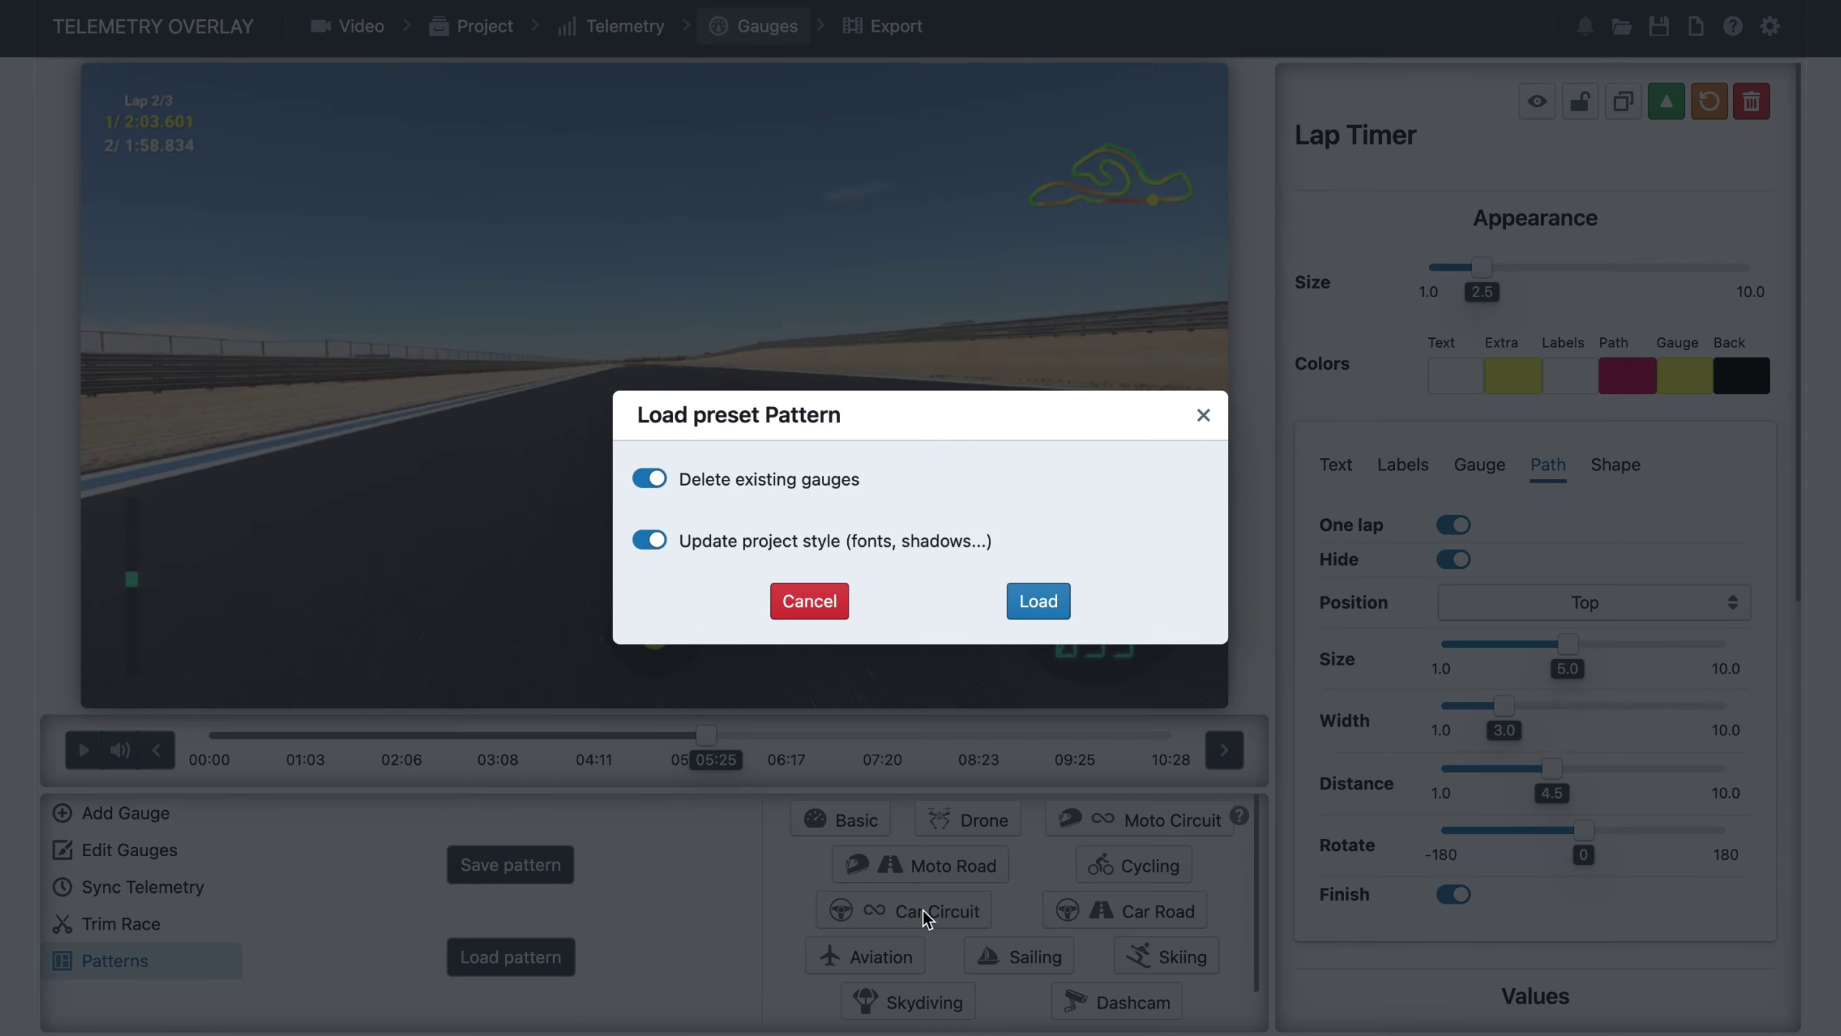
left_click(1034, 604)
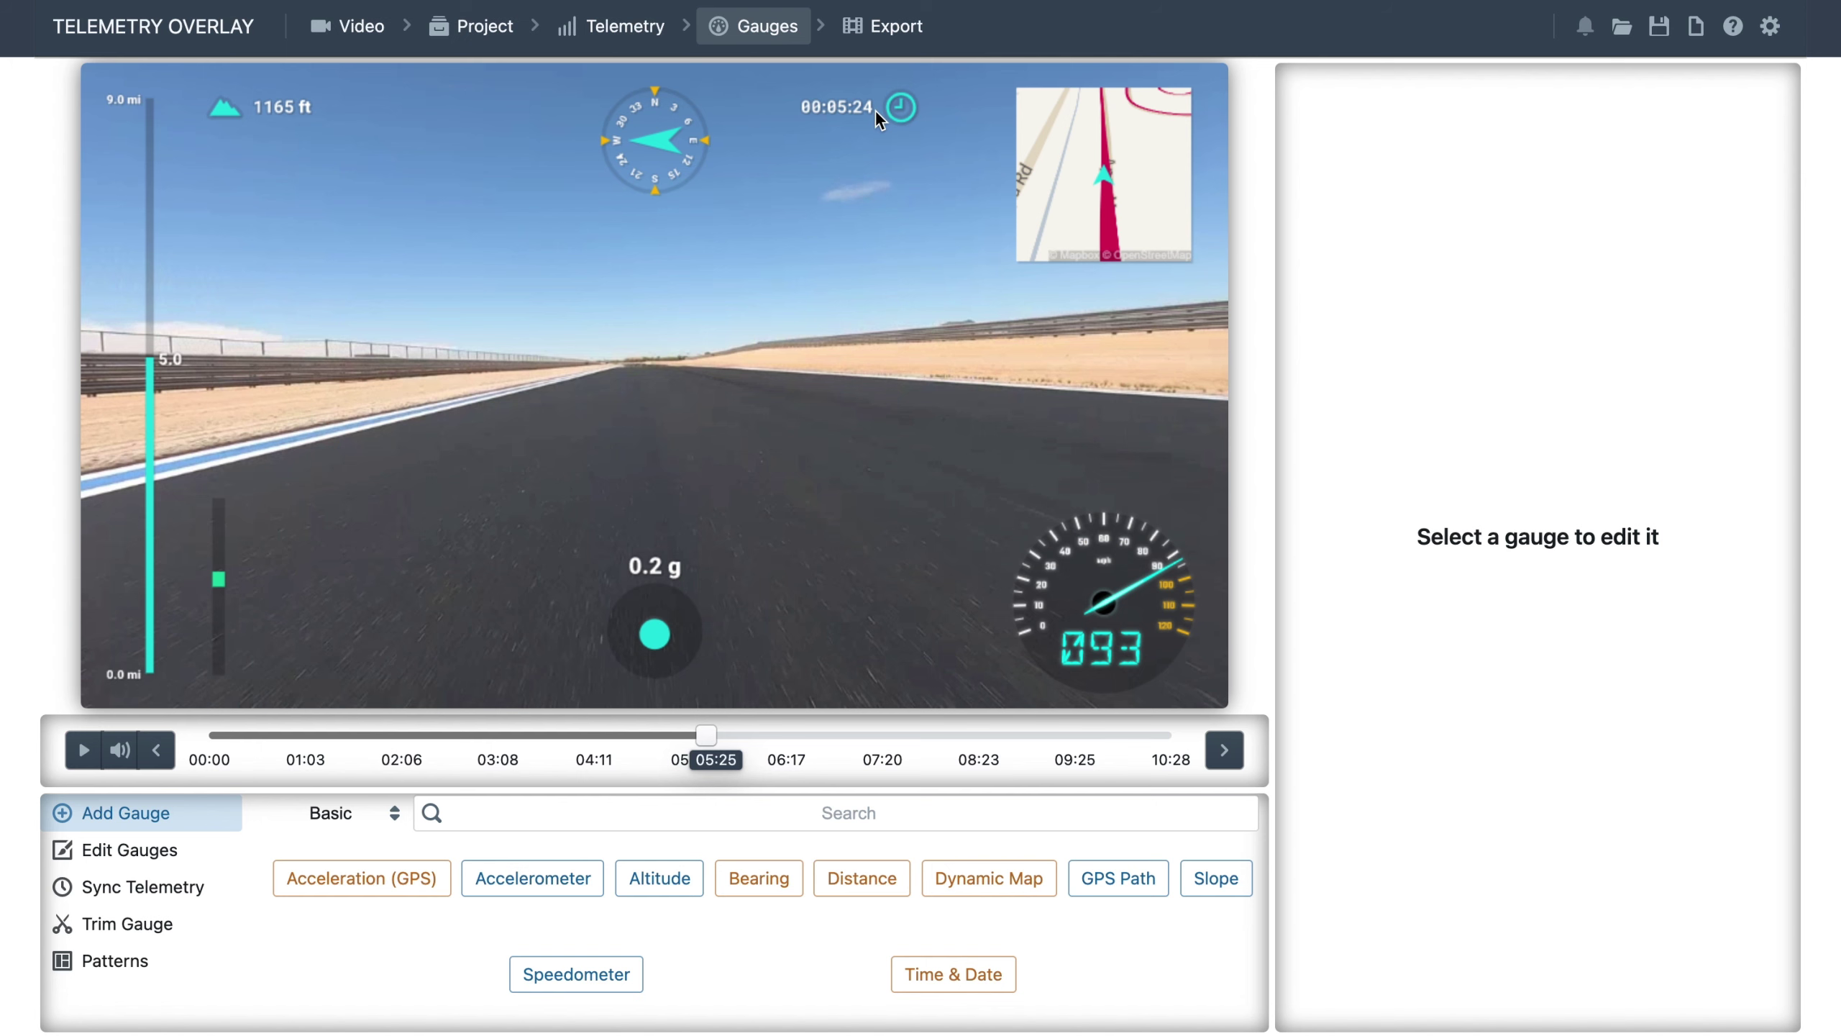
Lower the Dynamic Map gauge's Shape zoom to 13 to show the whole circuit.
left_click(1100, 187)
left_click(1557, 464)
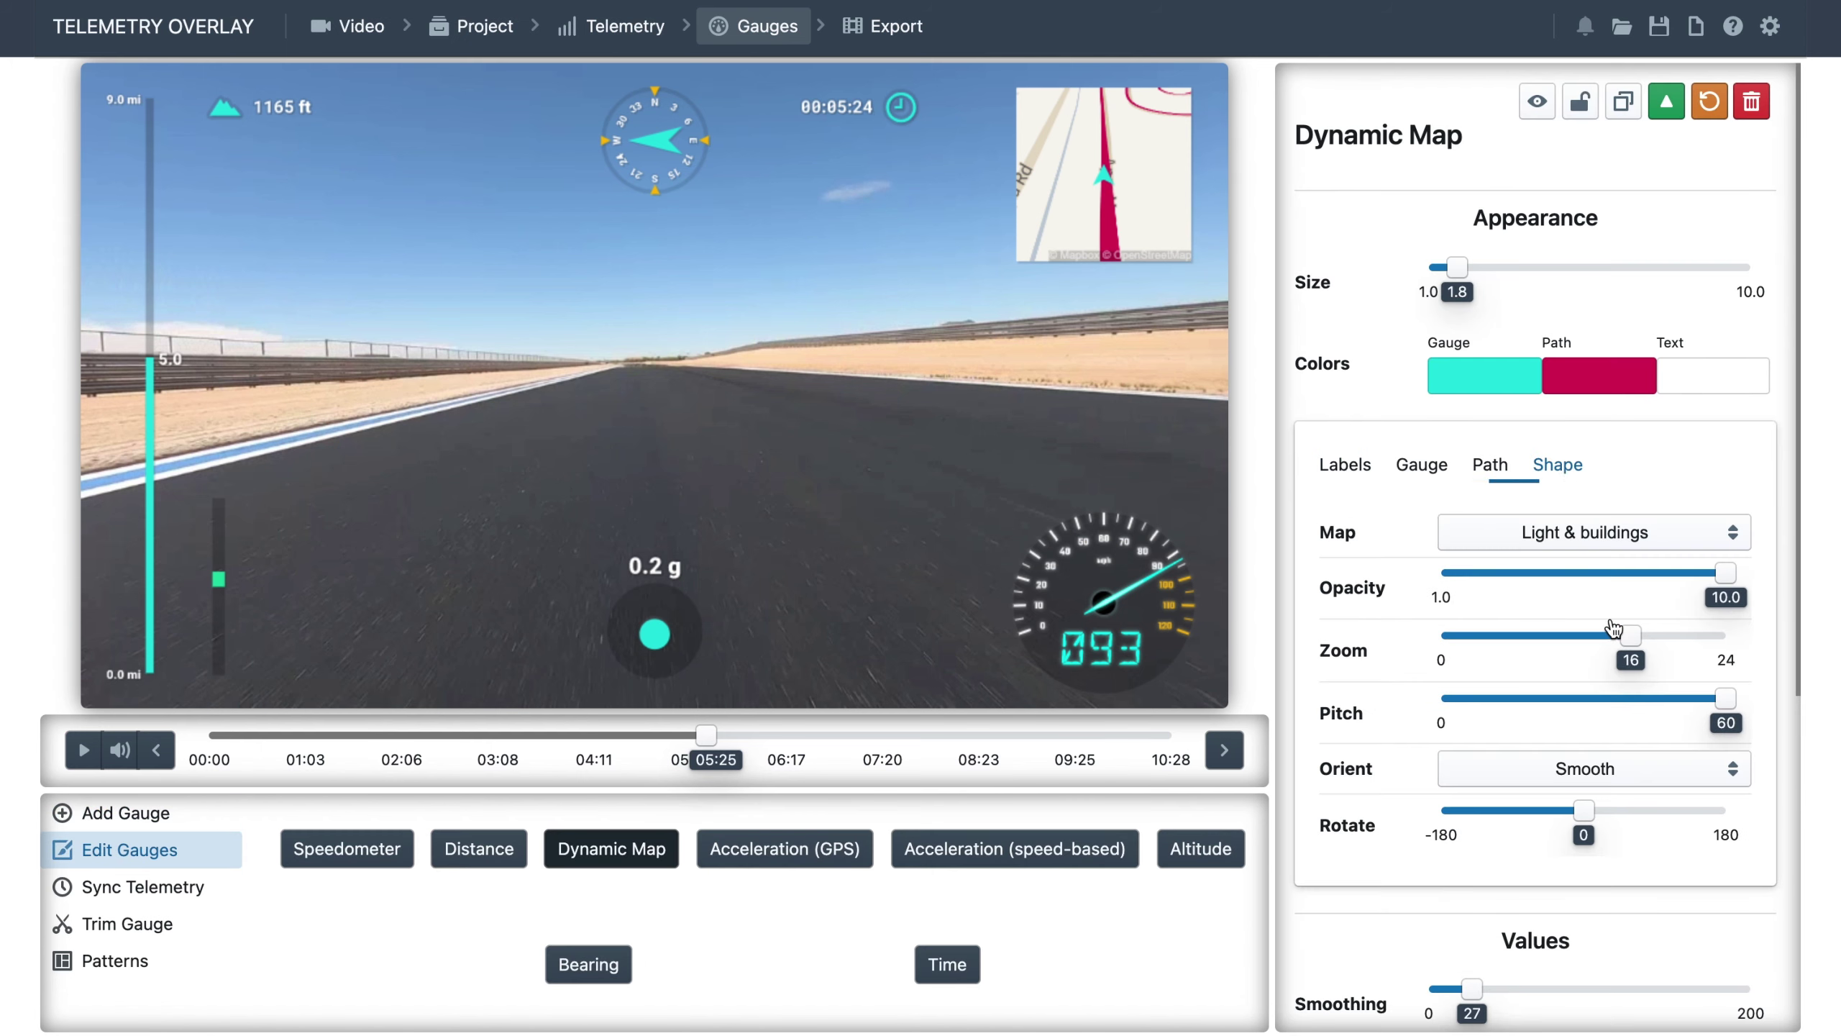
left_click_drag(1636, 641, 1593, 635)
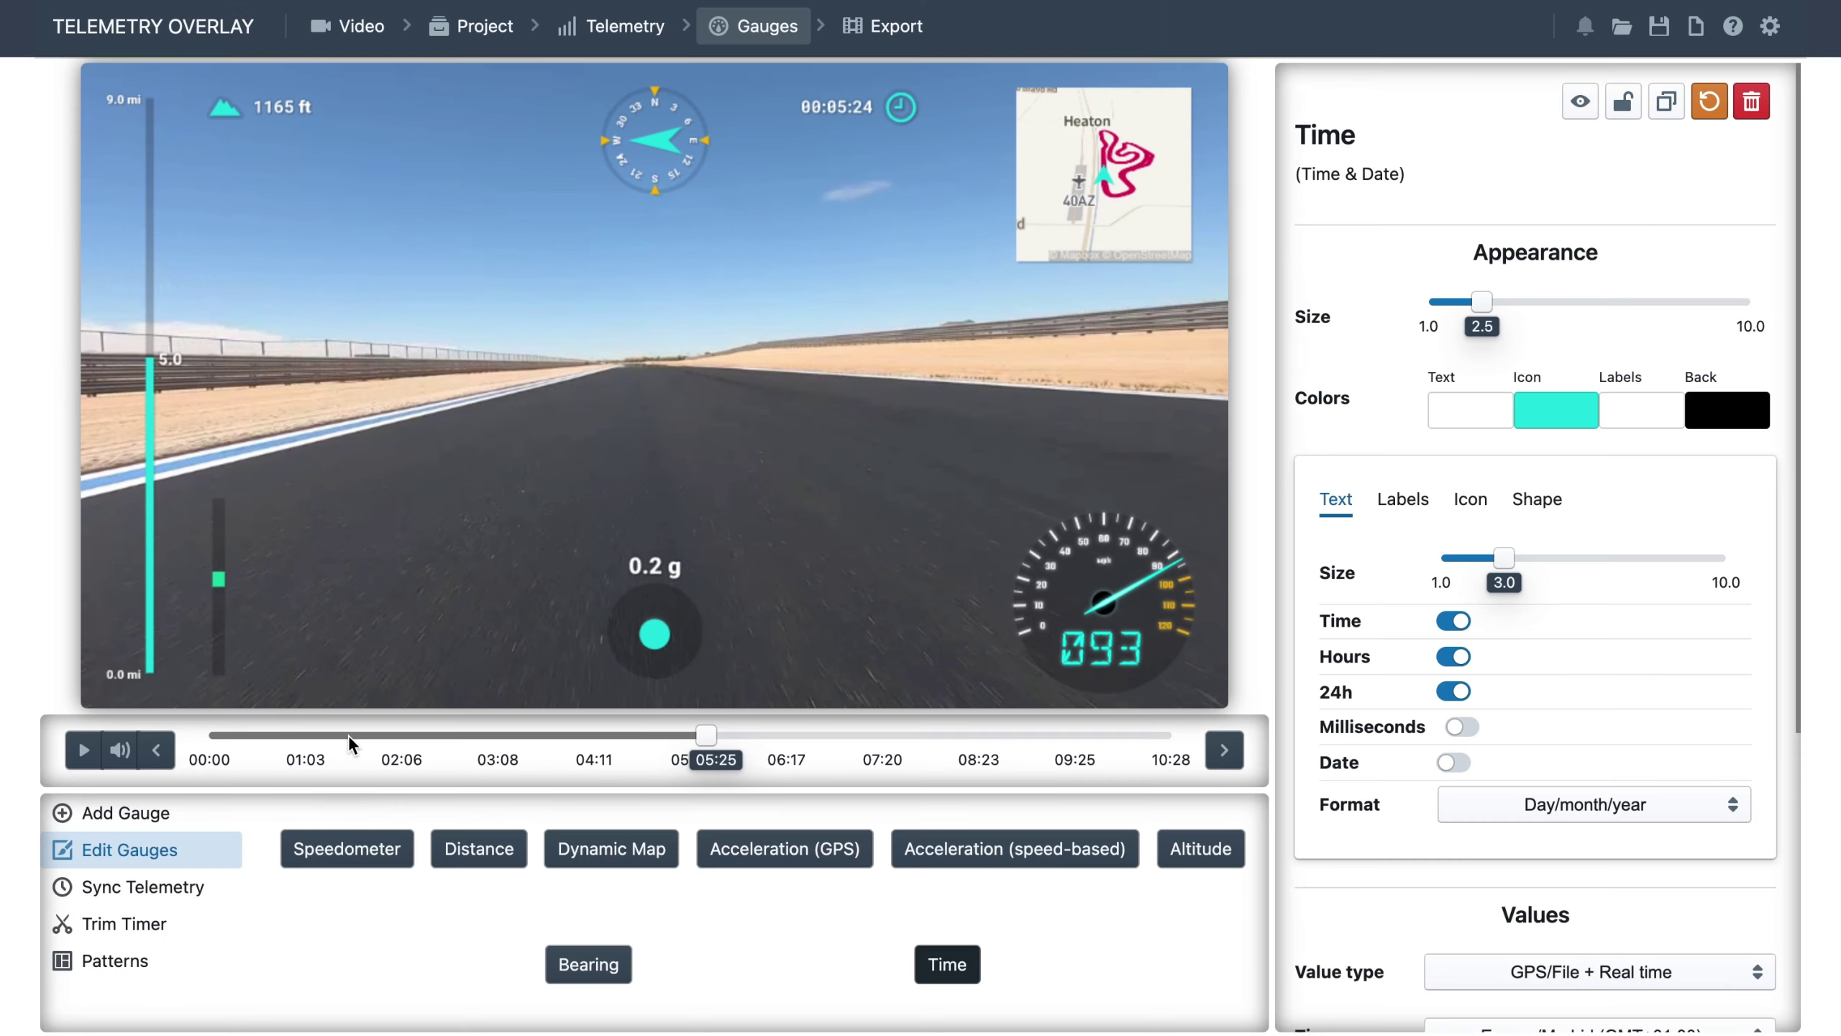
Scrub playback to 01:20 and show the Time gauge's Trim Timer settings.
left_click_drag(476, 1008, 391, 1008)
left_click_drag(290, 740, 332, 746)
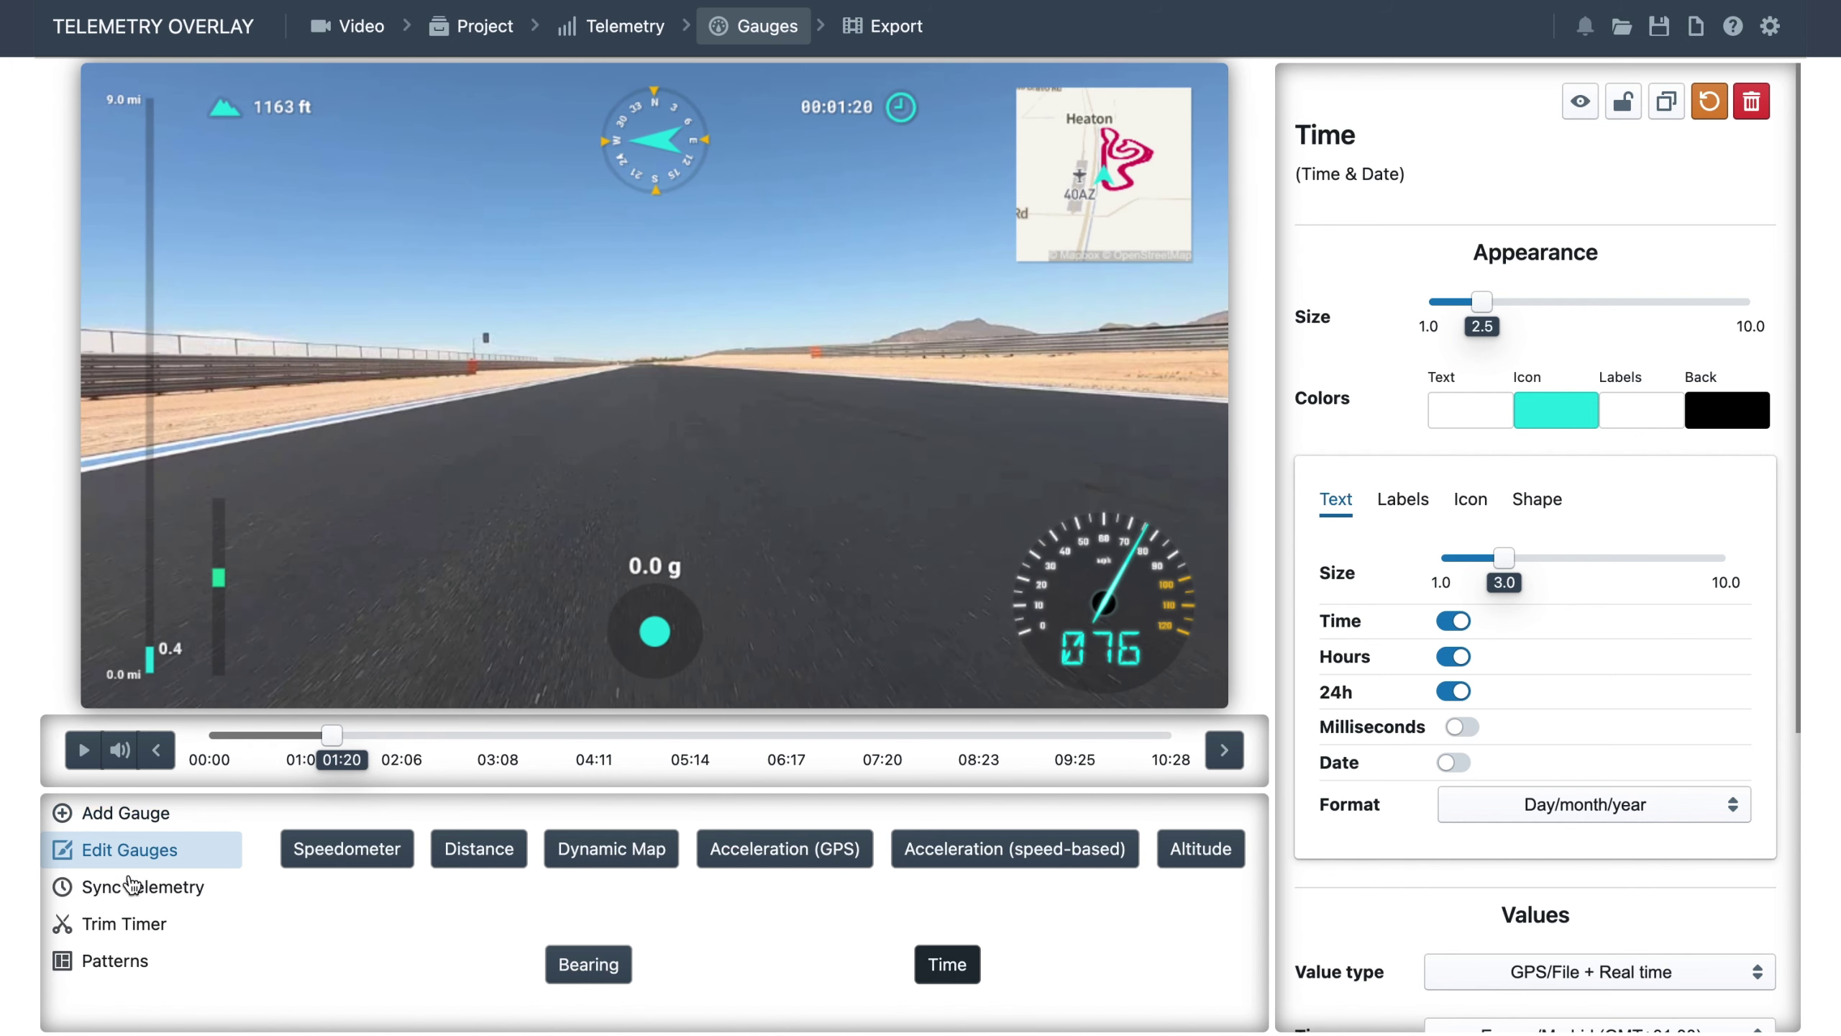
left_click(142, 923)
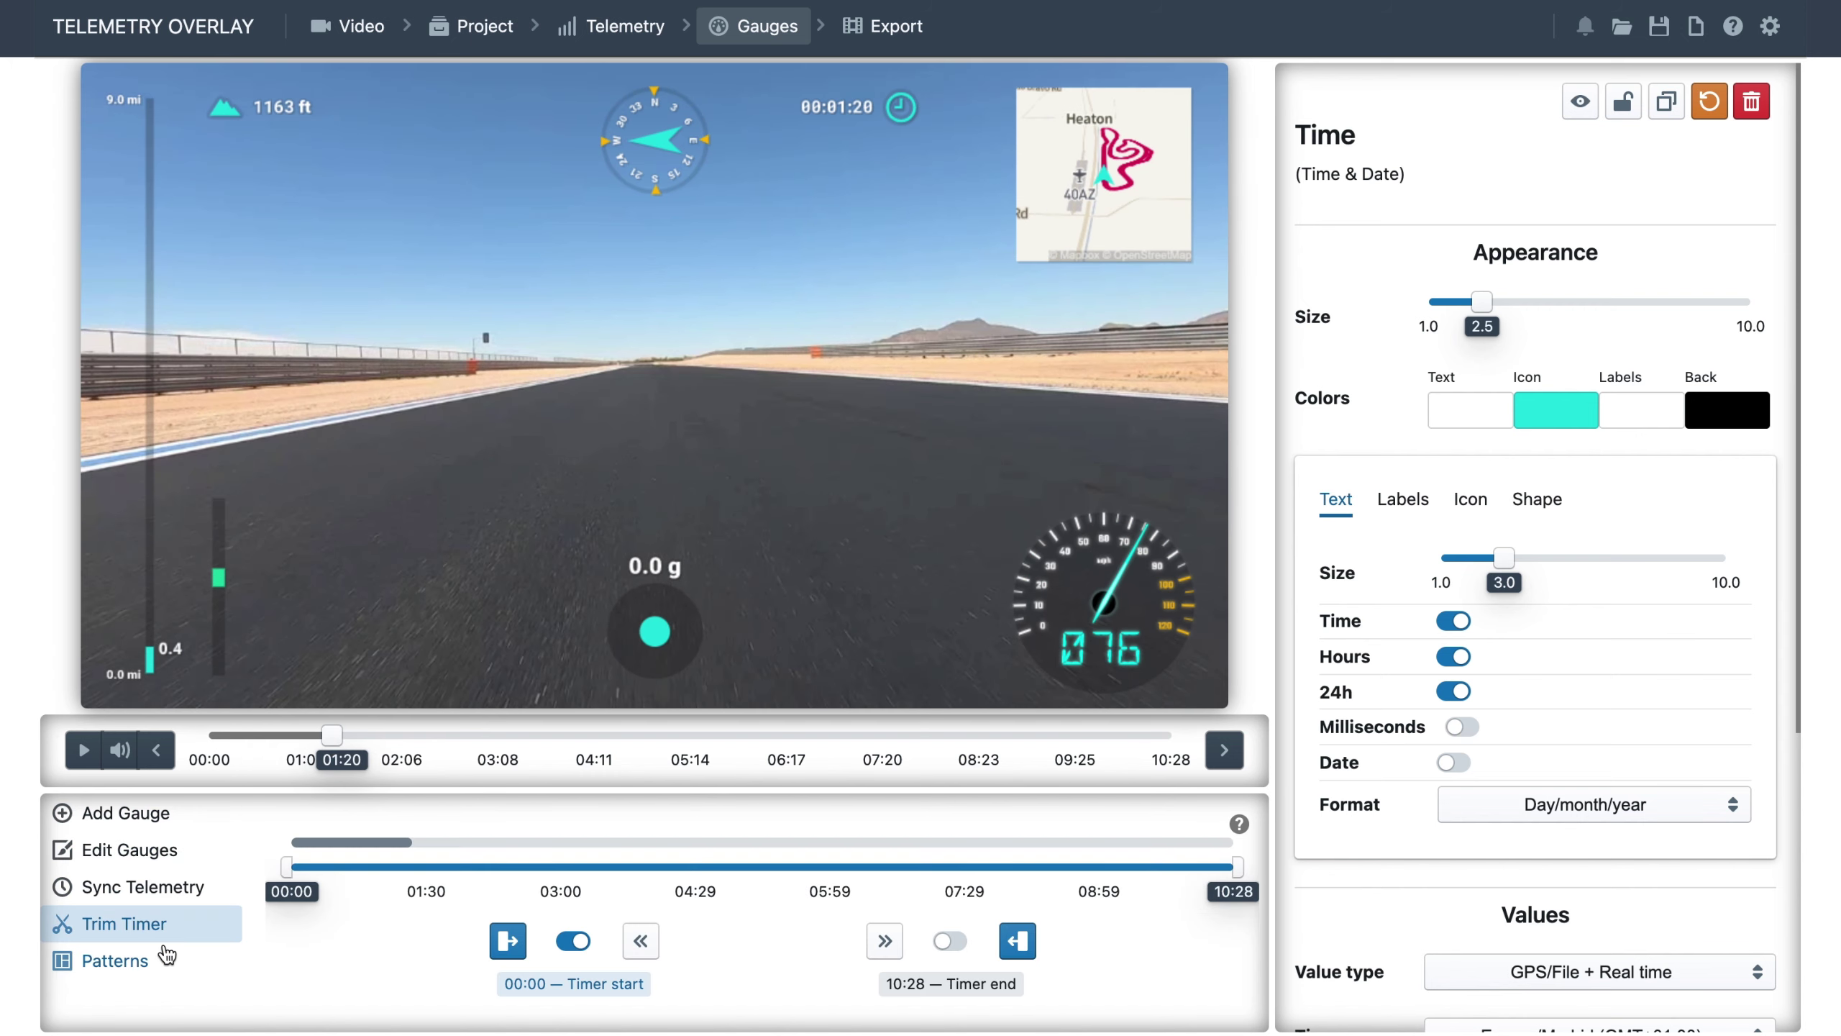
Start the timer at 01:20, show milliseconds and drop hours, checking it during playback.
left_click(510, 942)
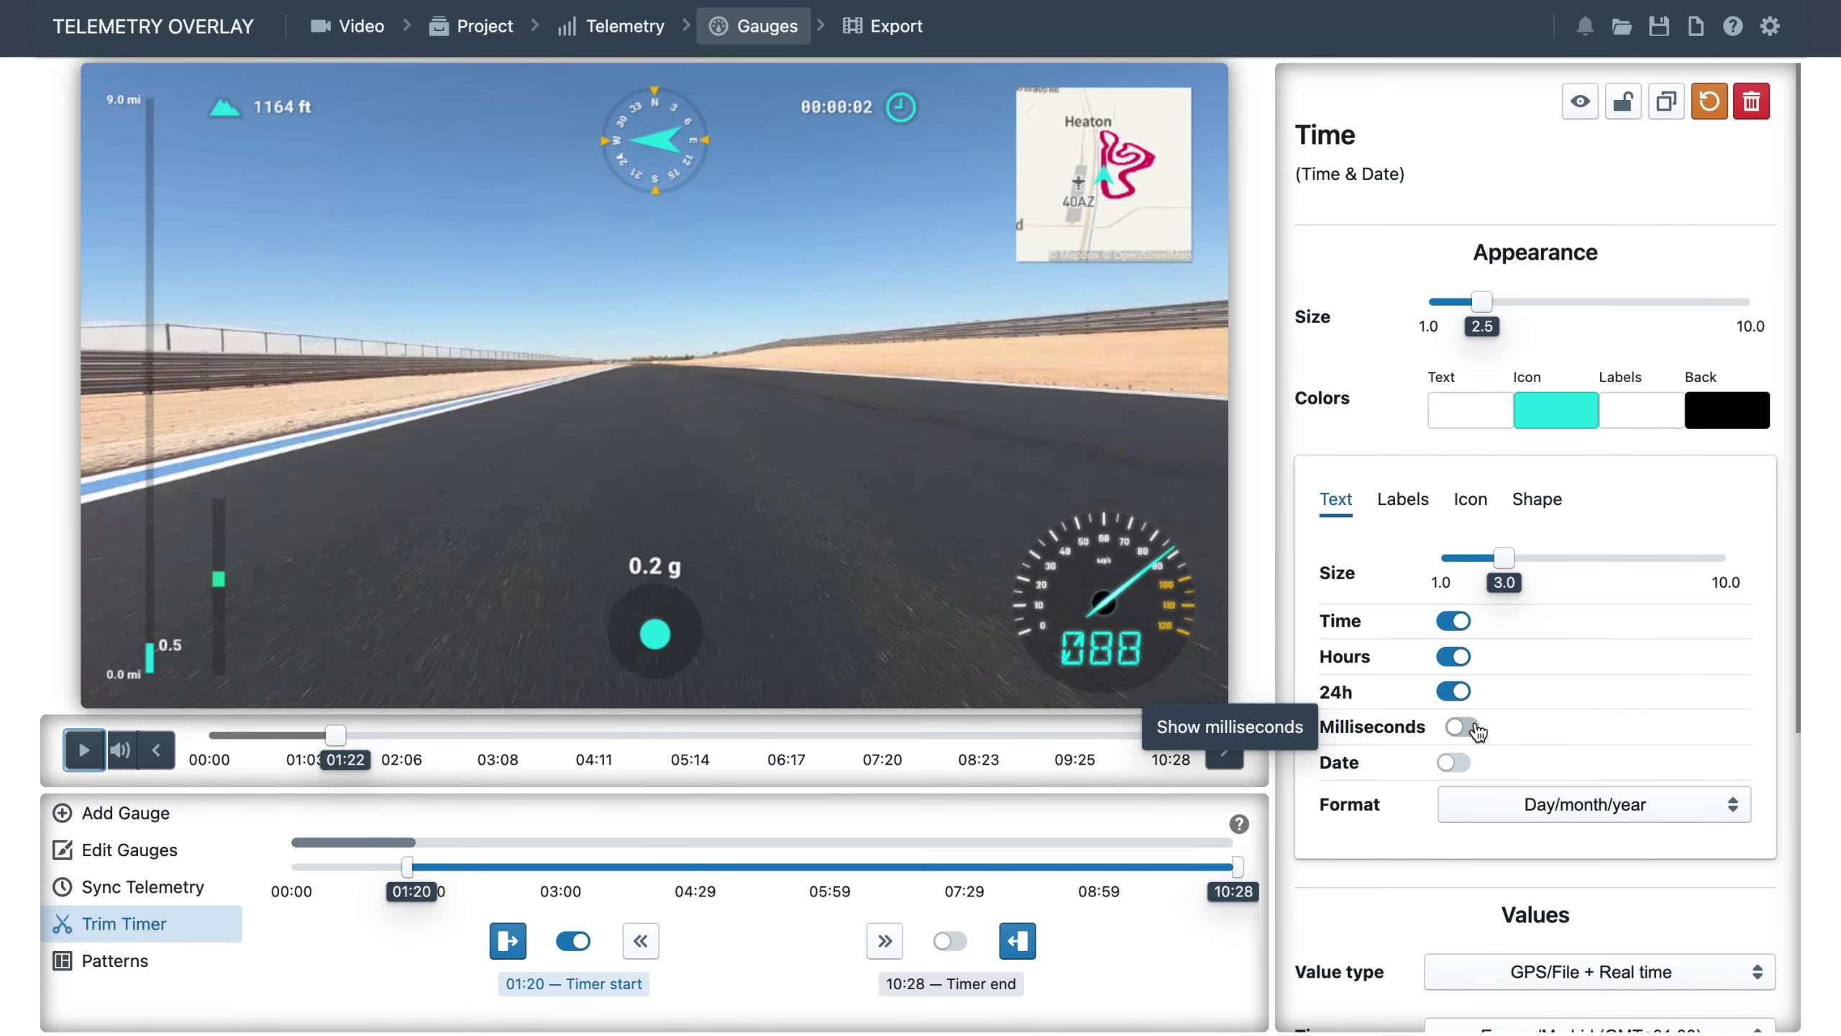
left_click(1461, 726)
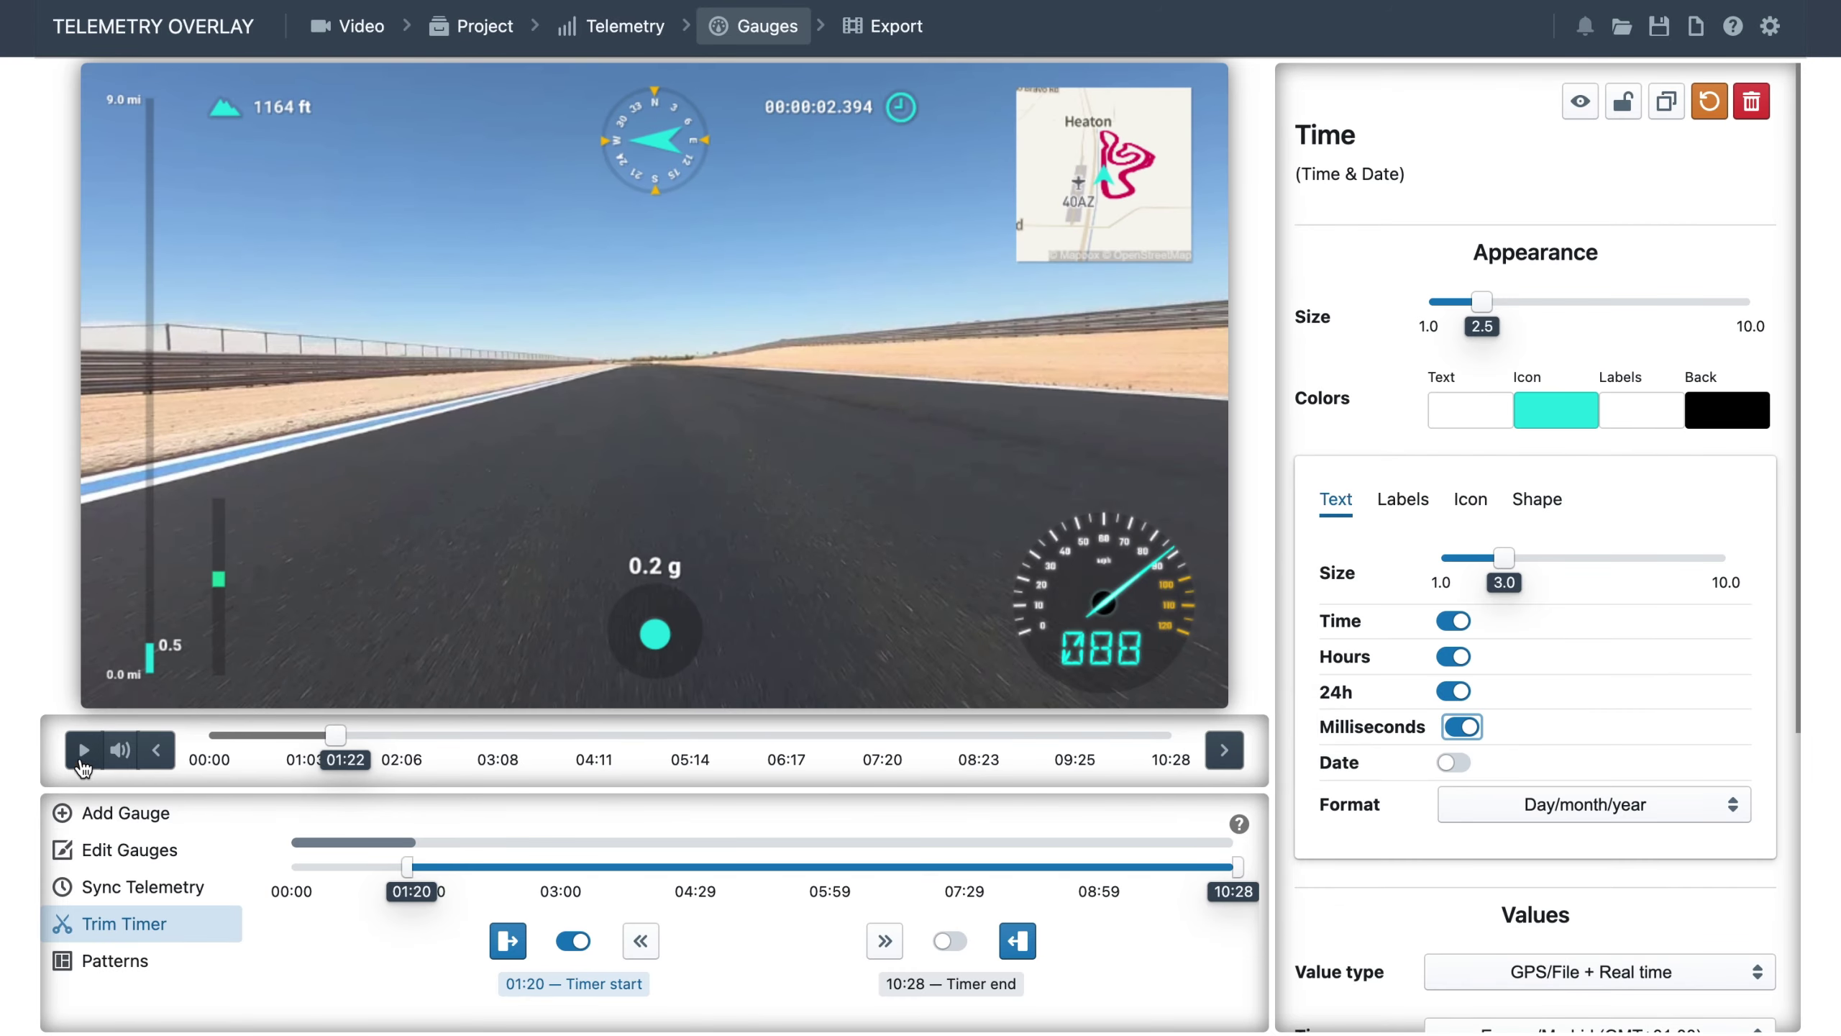
left_click(82, 751)
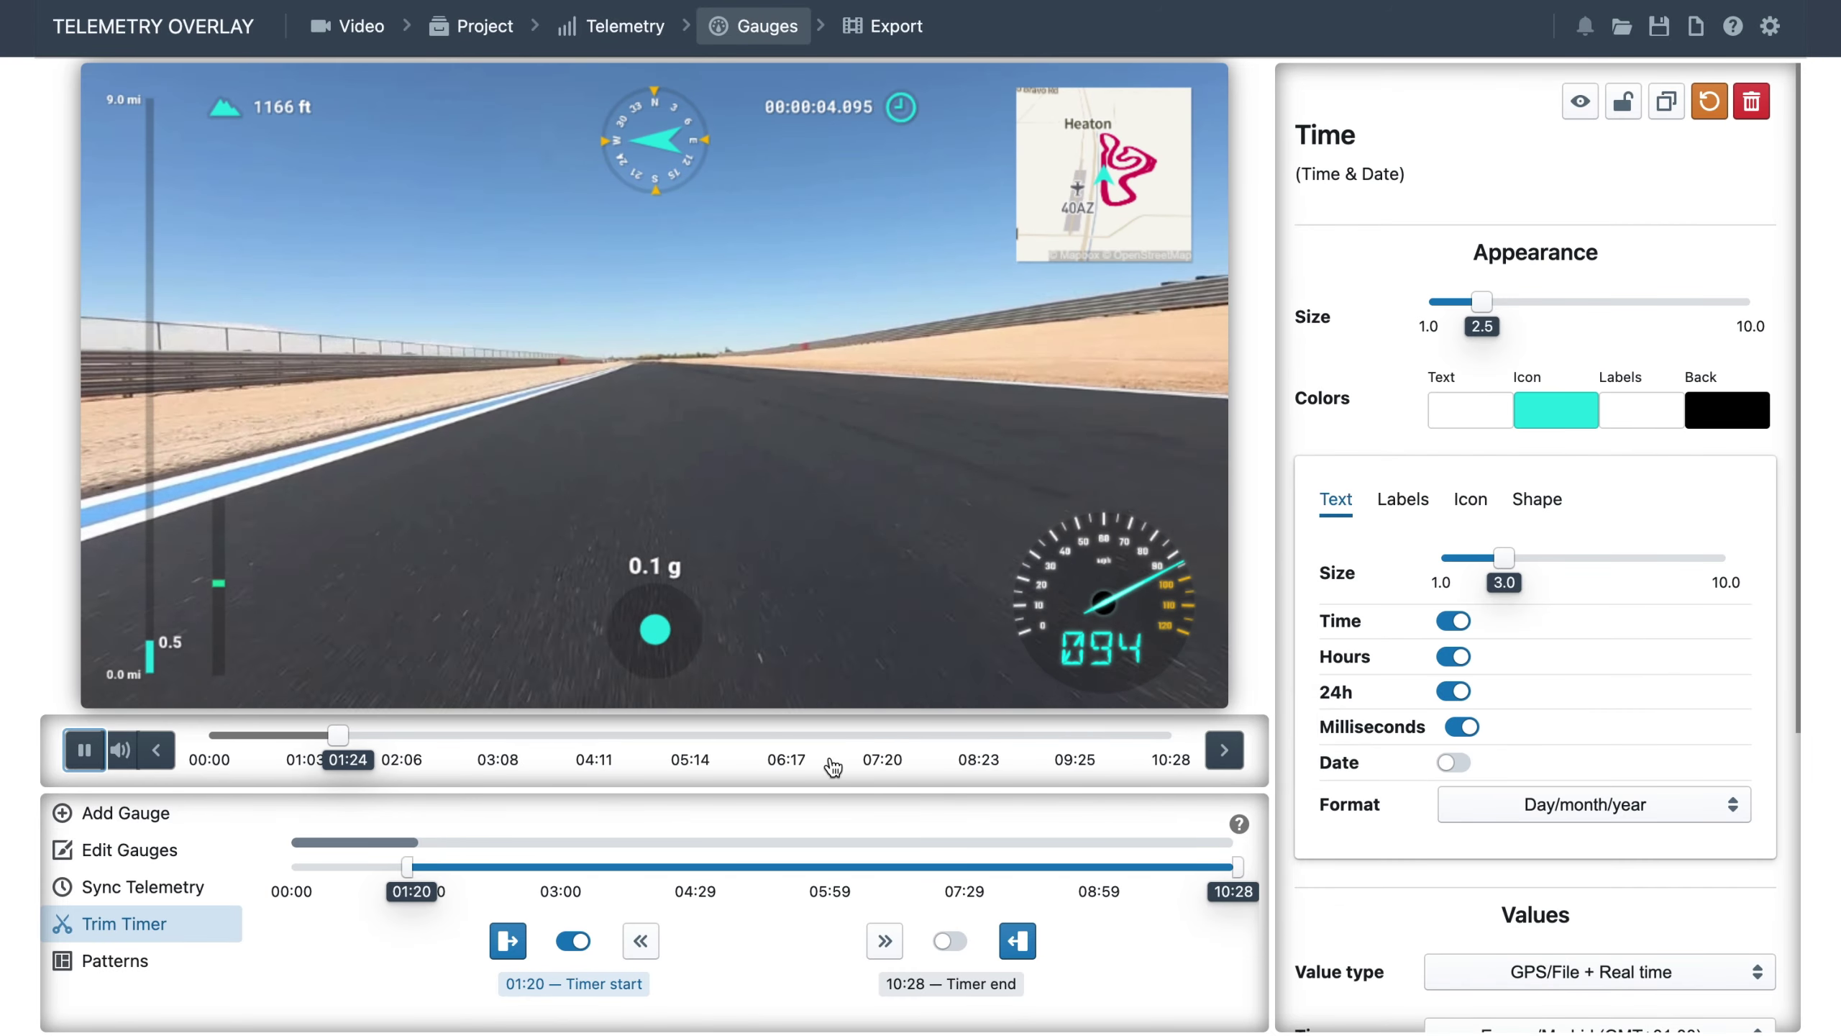
left_click(1453, 656)
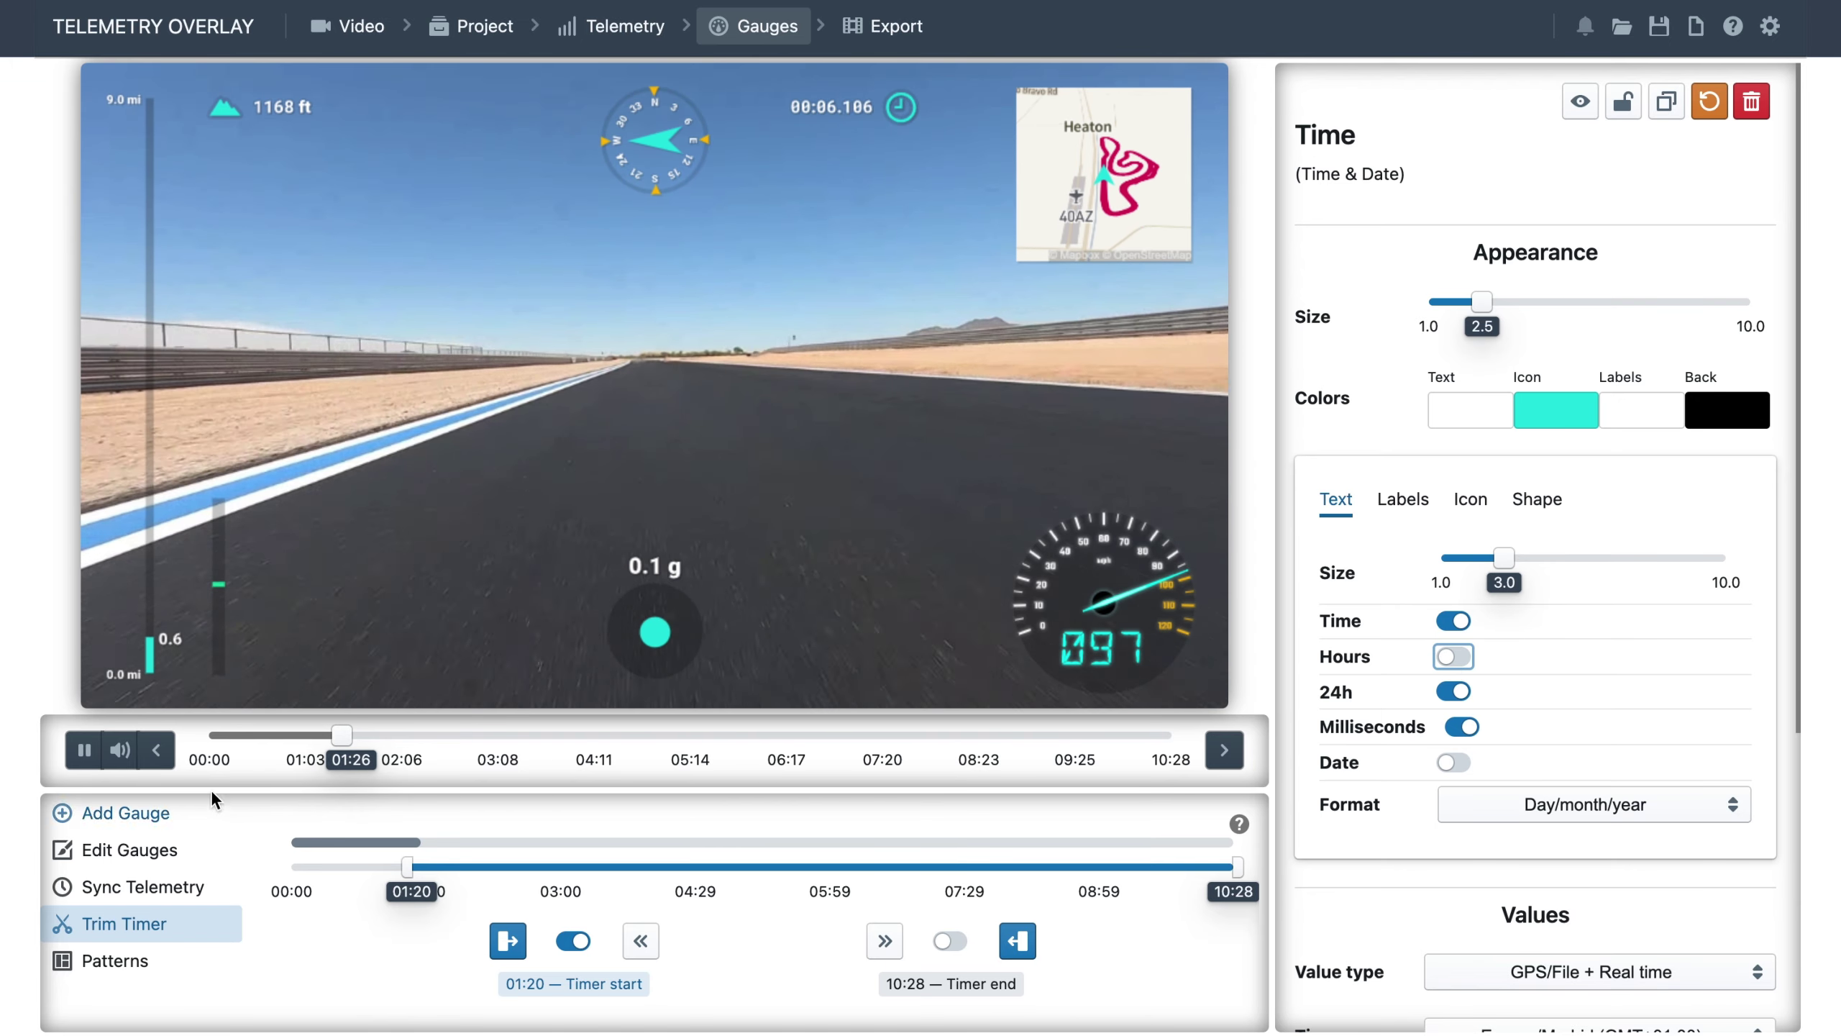
left_click(83, 752)
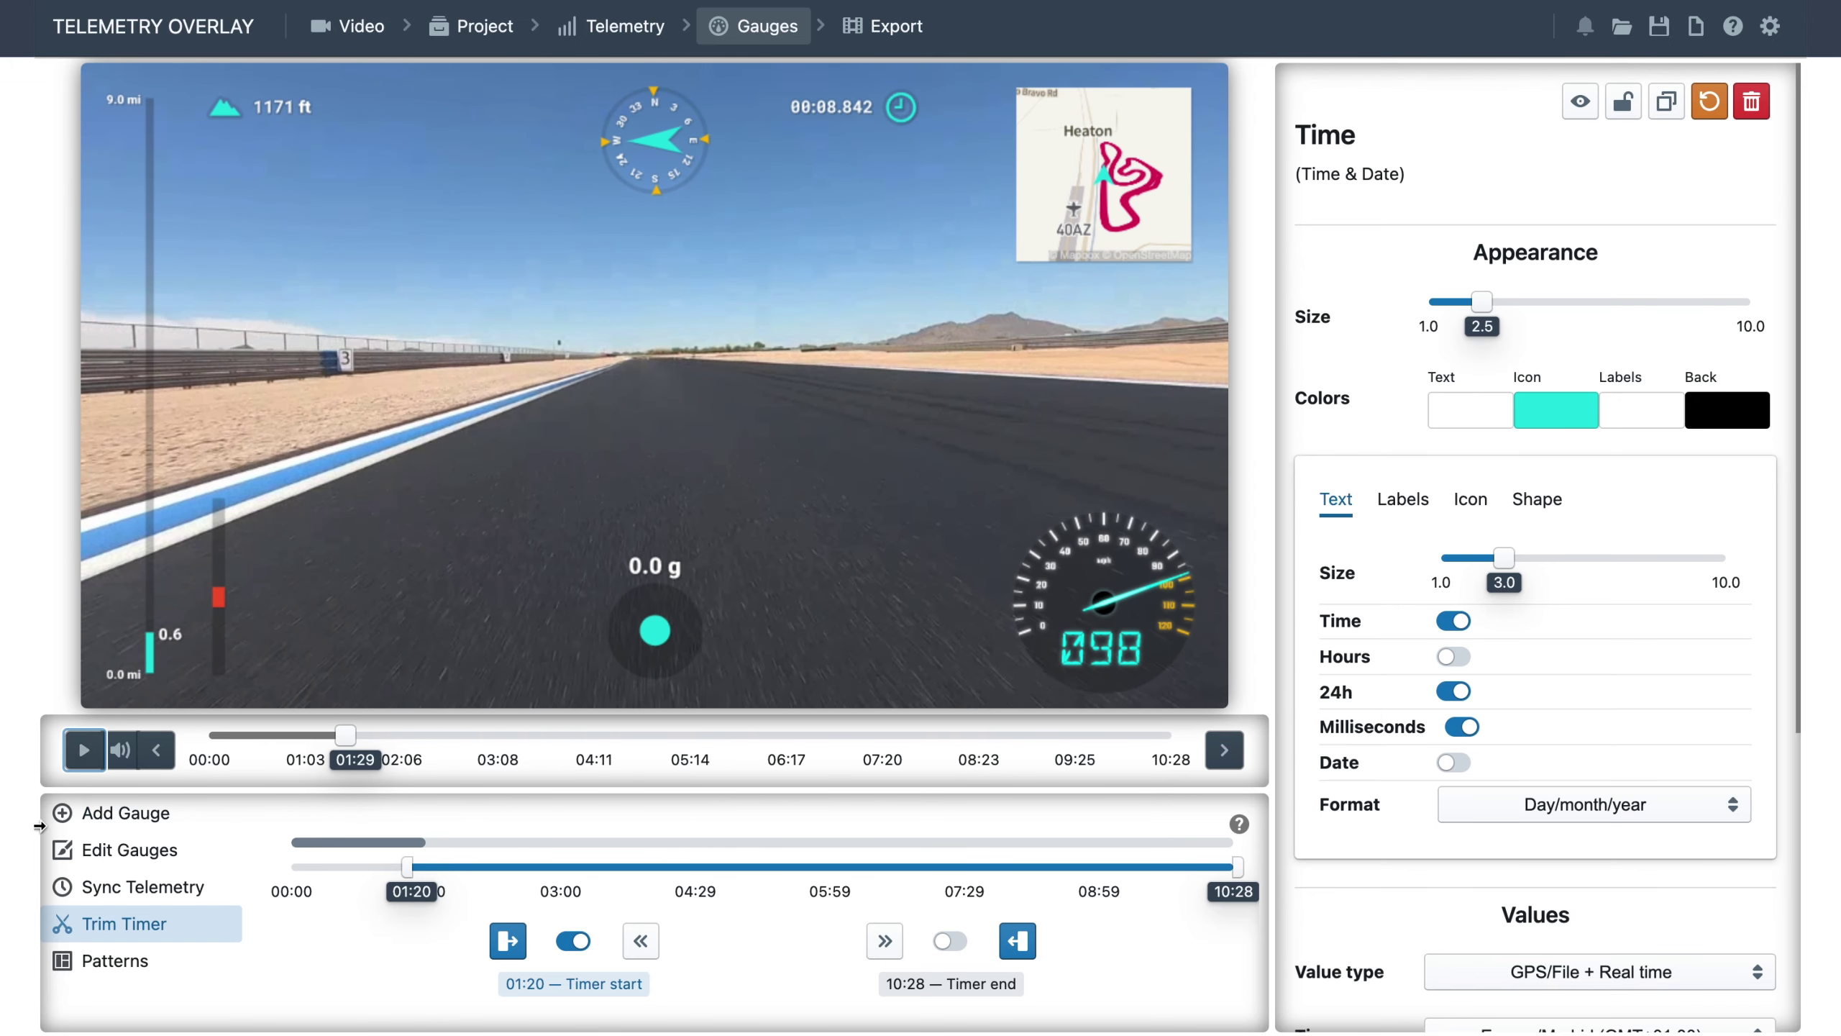
left_click(102, 961)
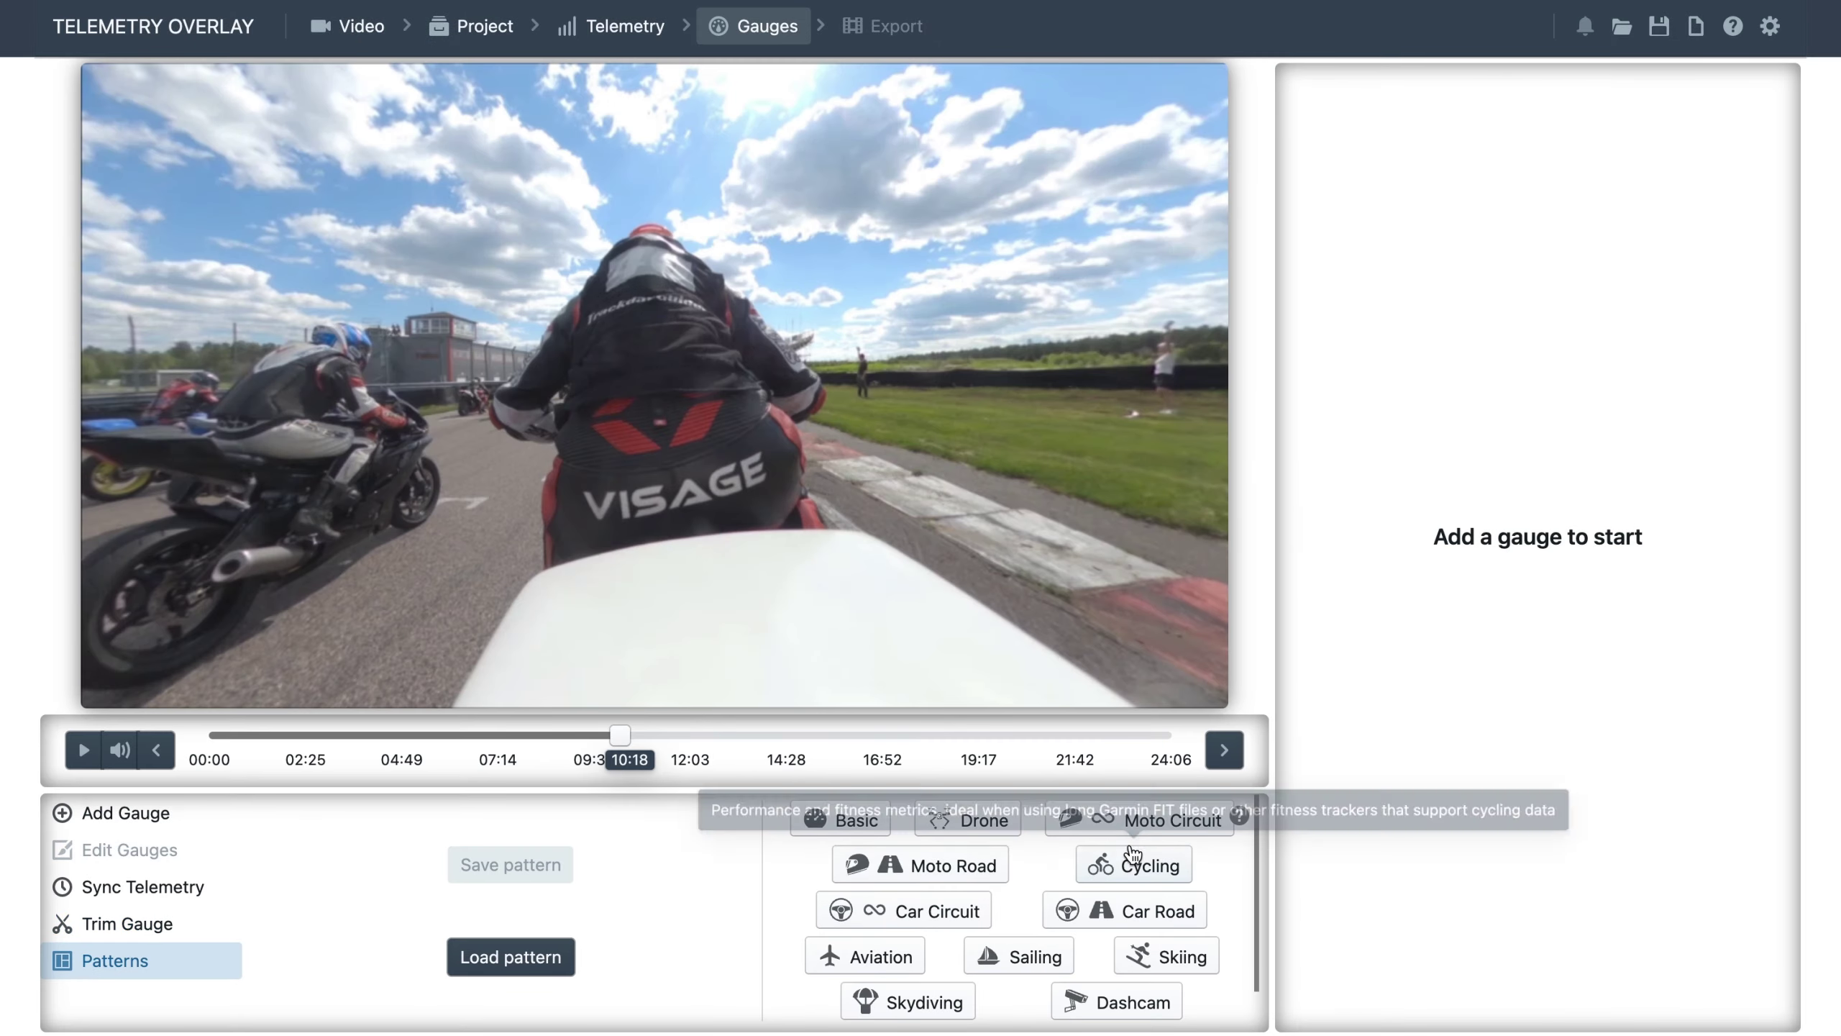
Load the Moto Circuit gauge pattern and play the preview, pausing at 10:37.
left_click(1160, 832)
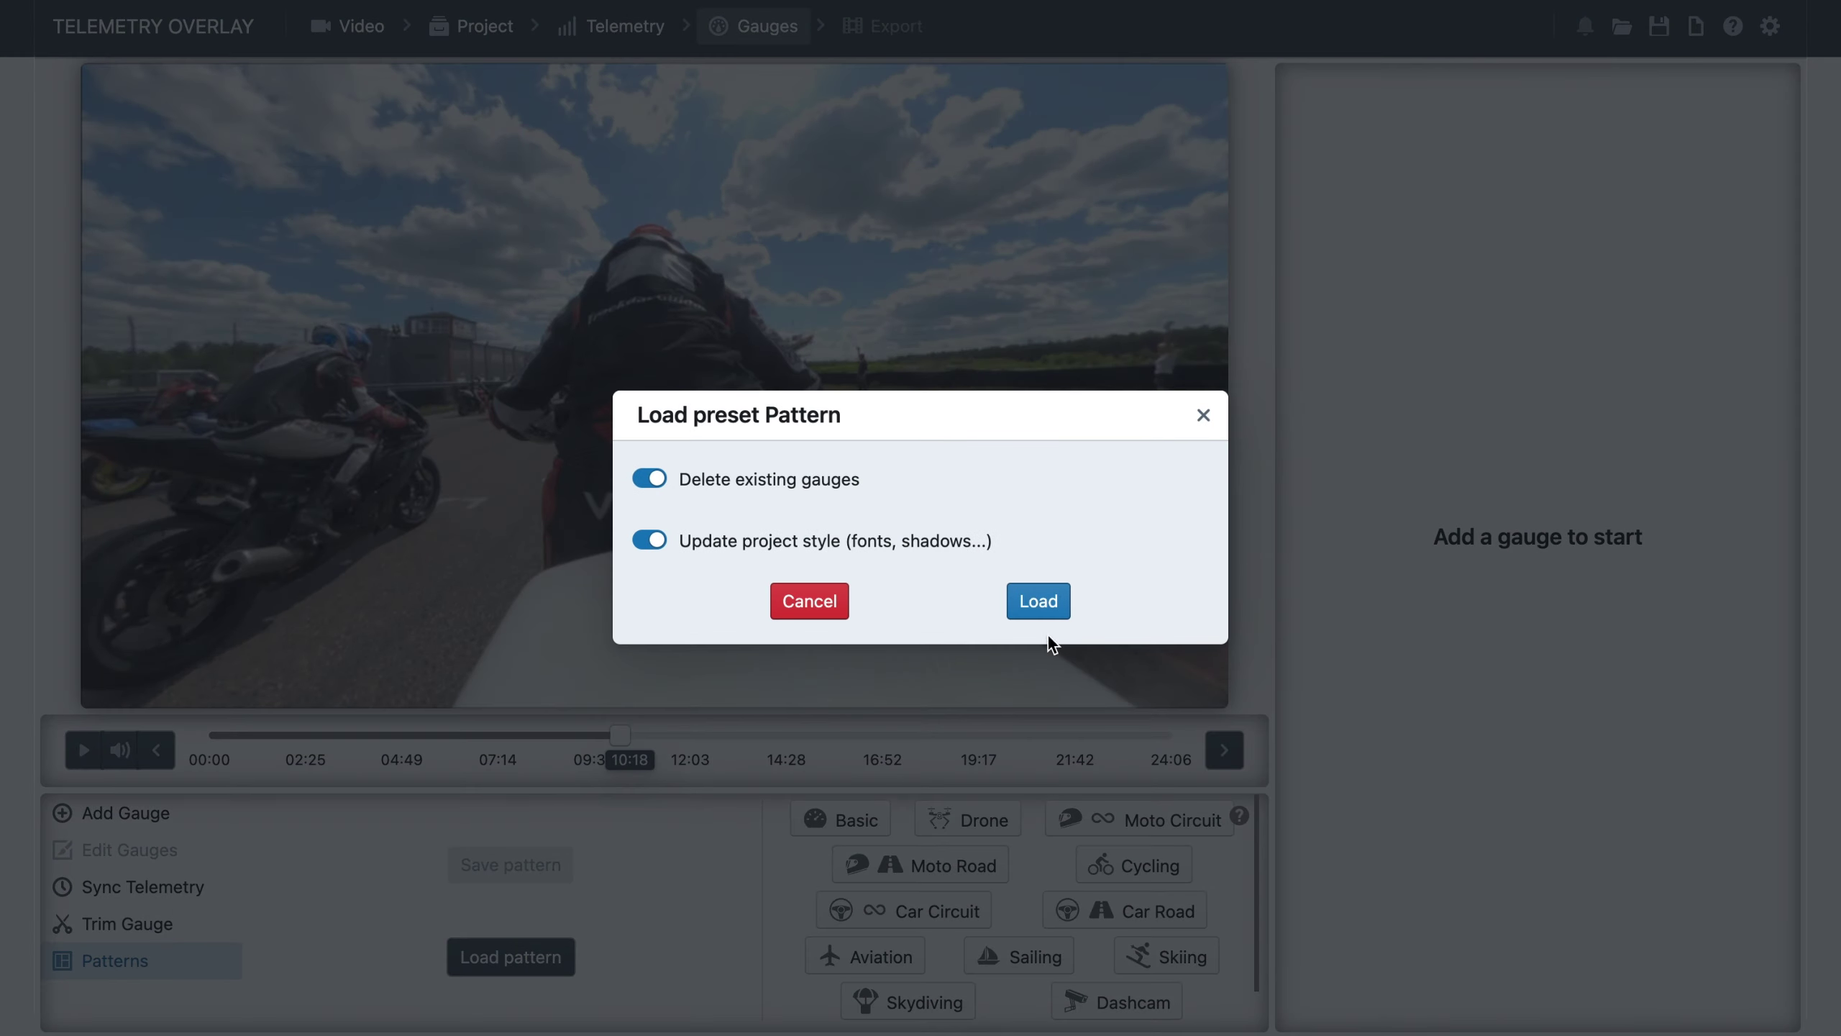
left_click(1044, 607)
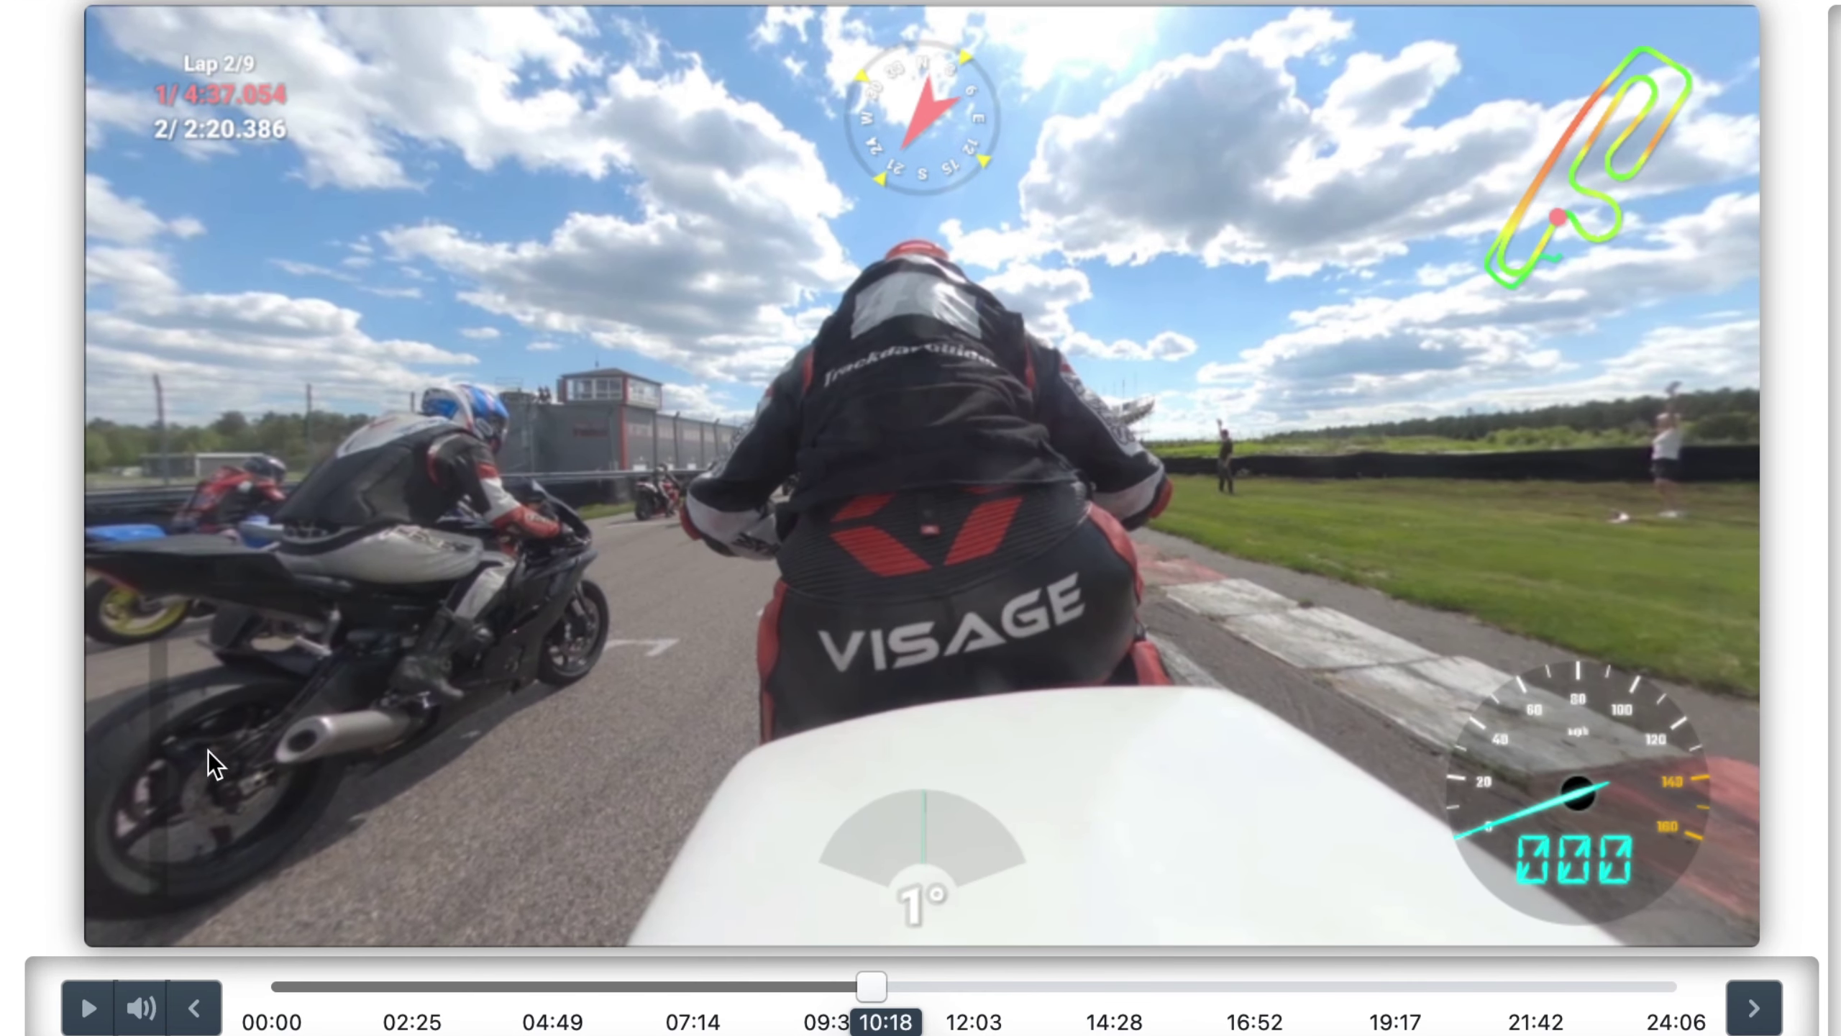
left_click(72, 1016)
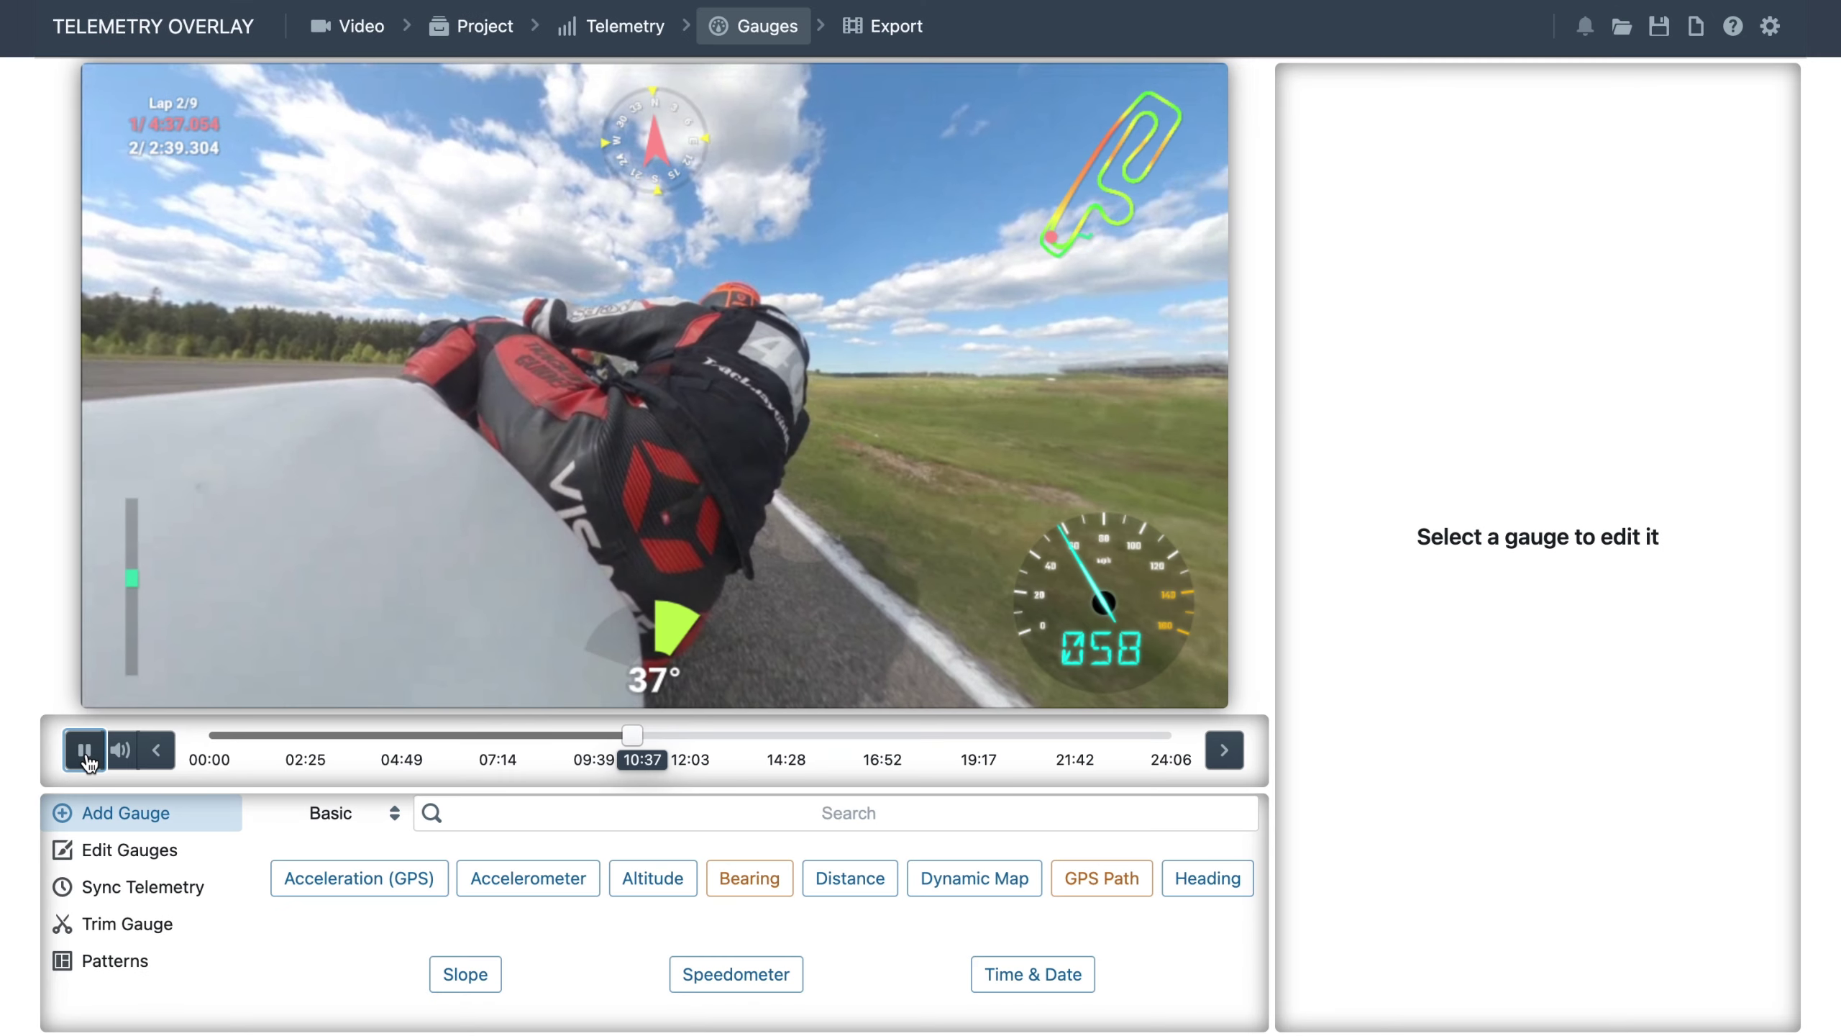
left_click(94, 1023)
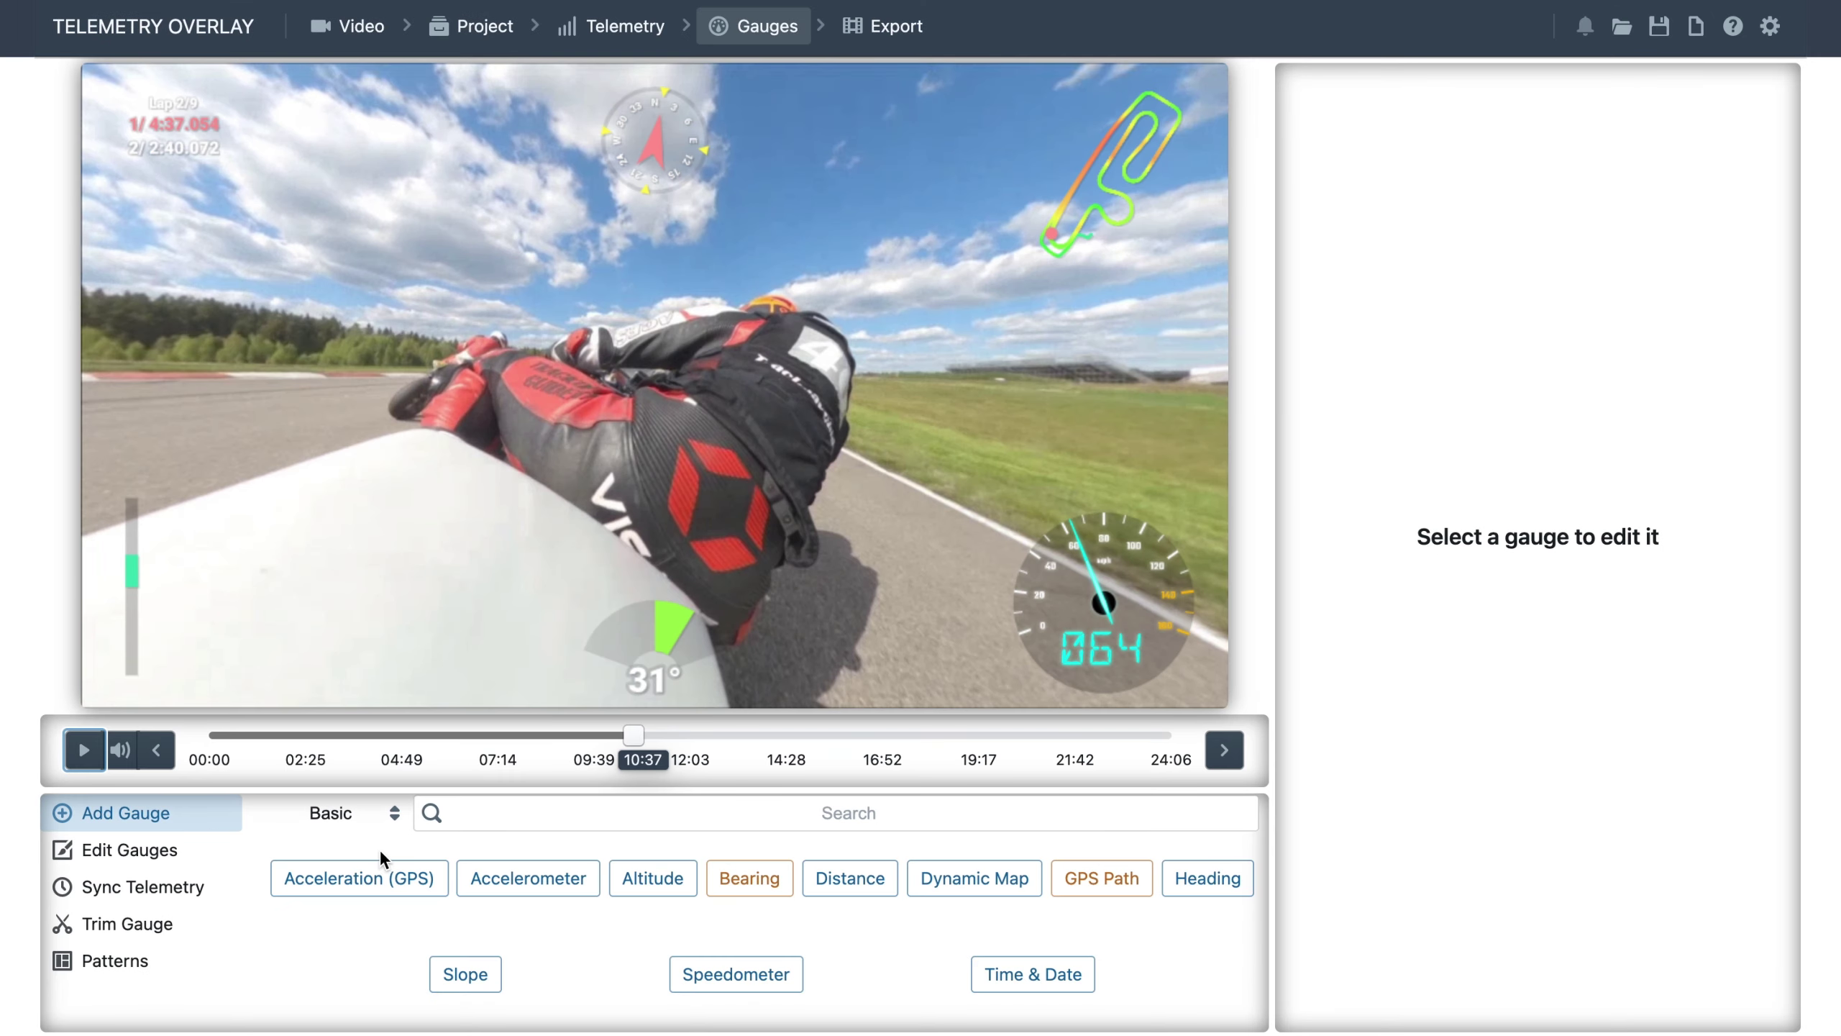
Add a second Racing Lean Angle gauge, move it lower on the video, and invert it.
left_click(377, 815)
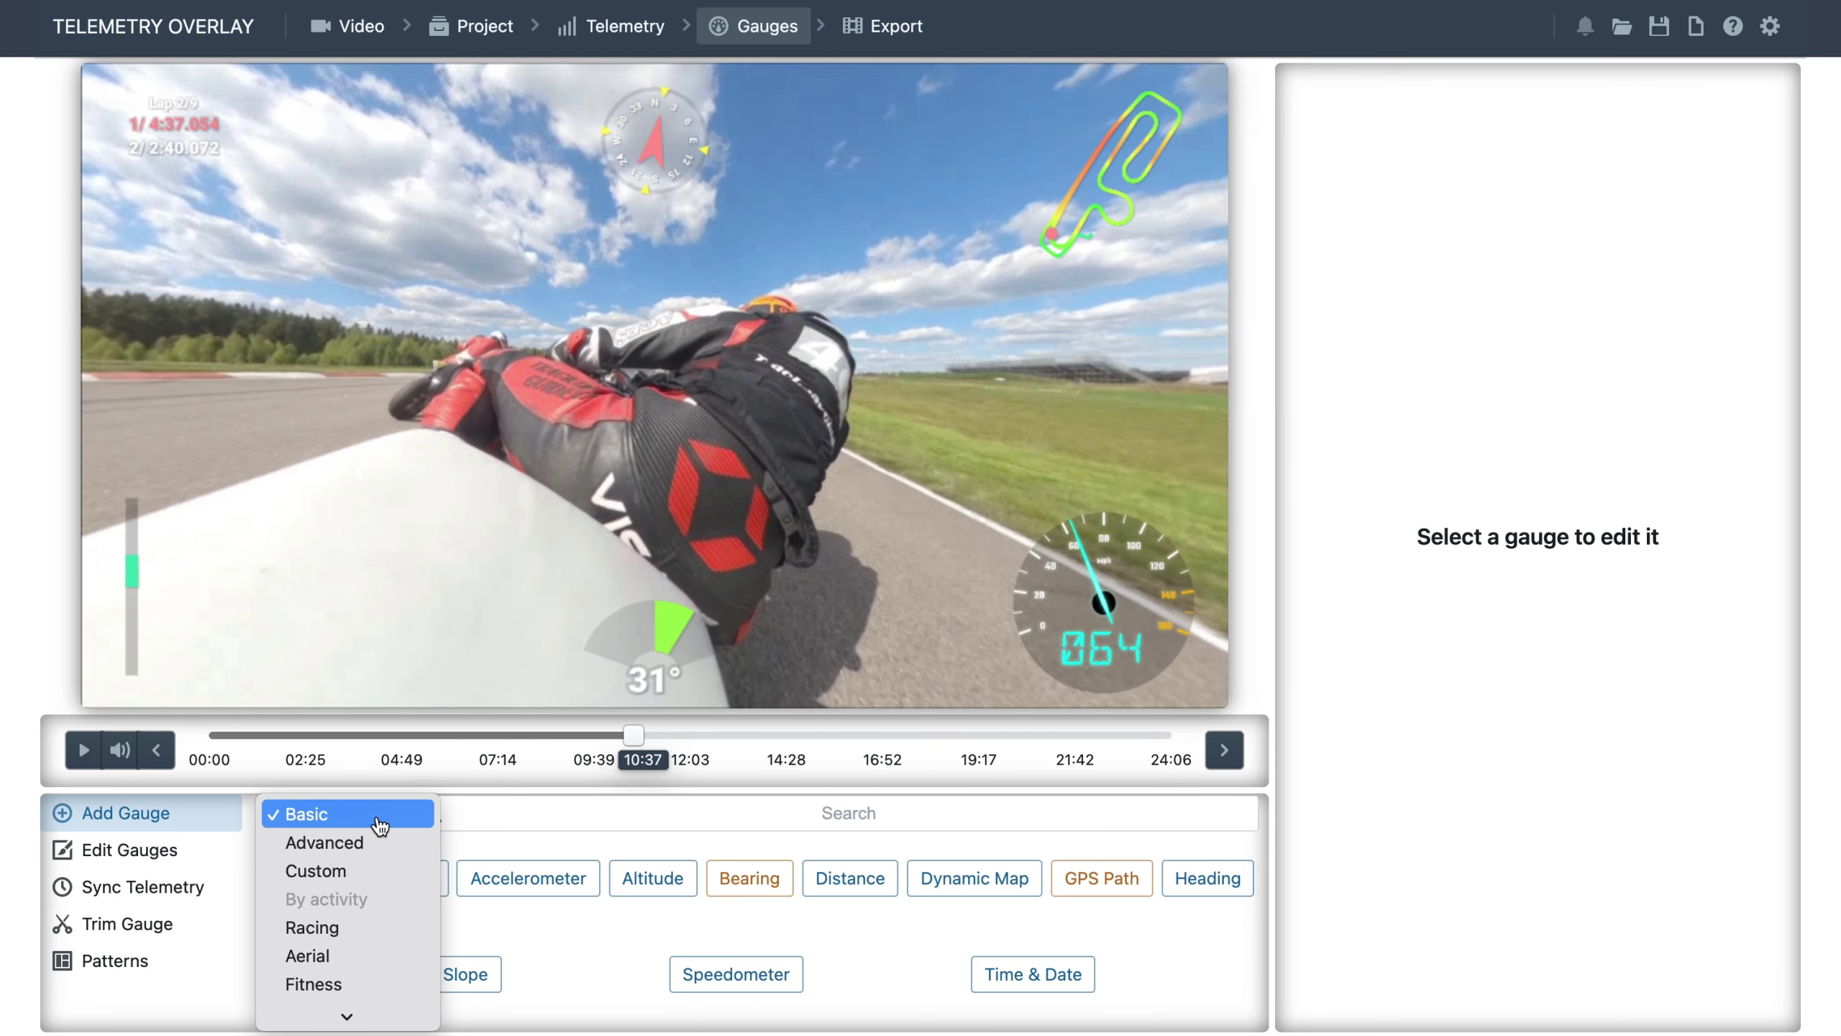
left_click(338, 928)
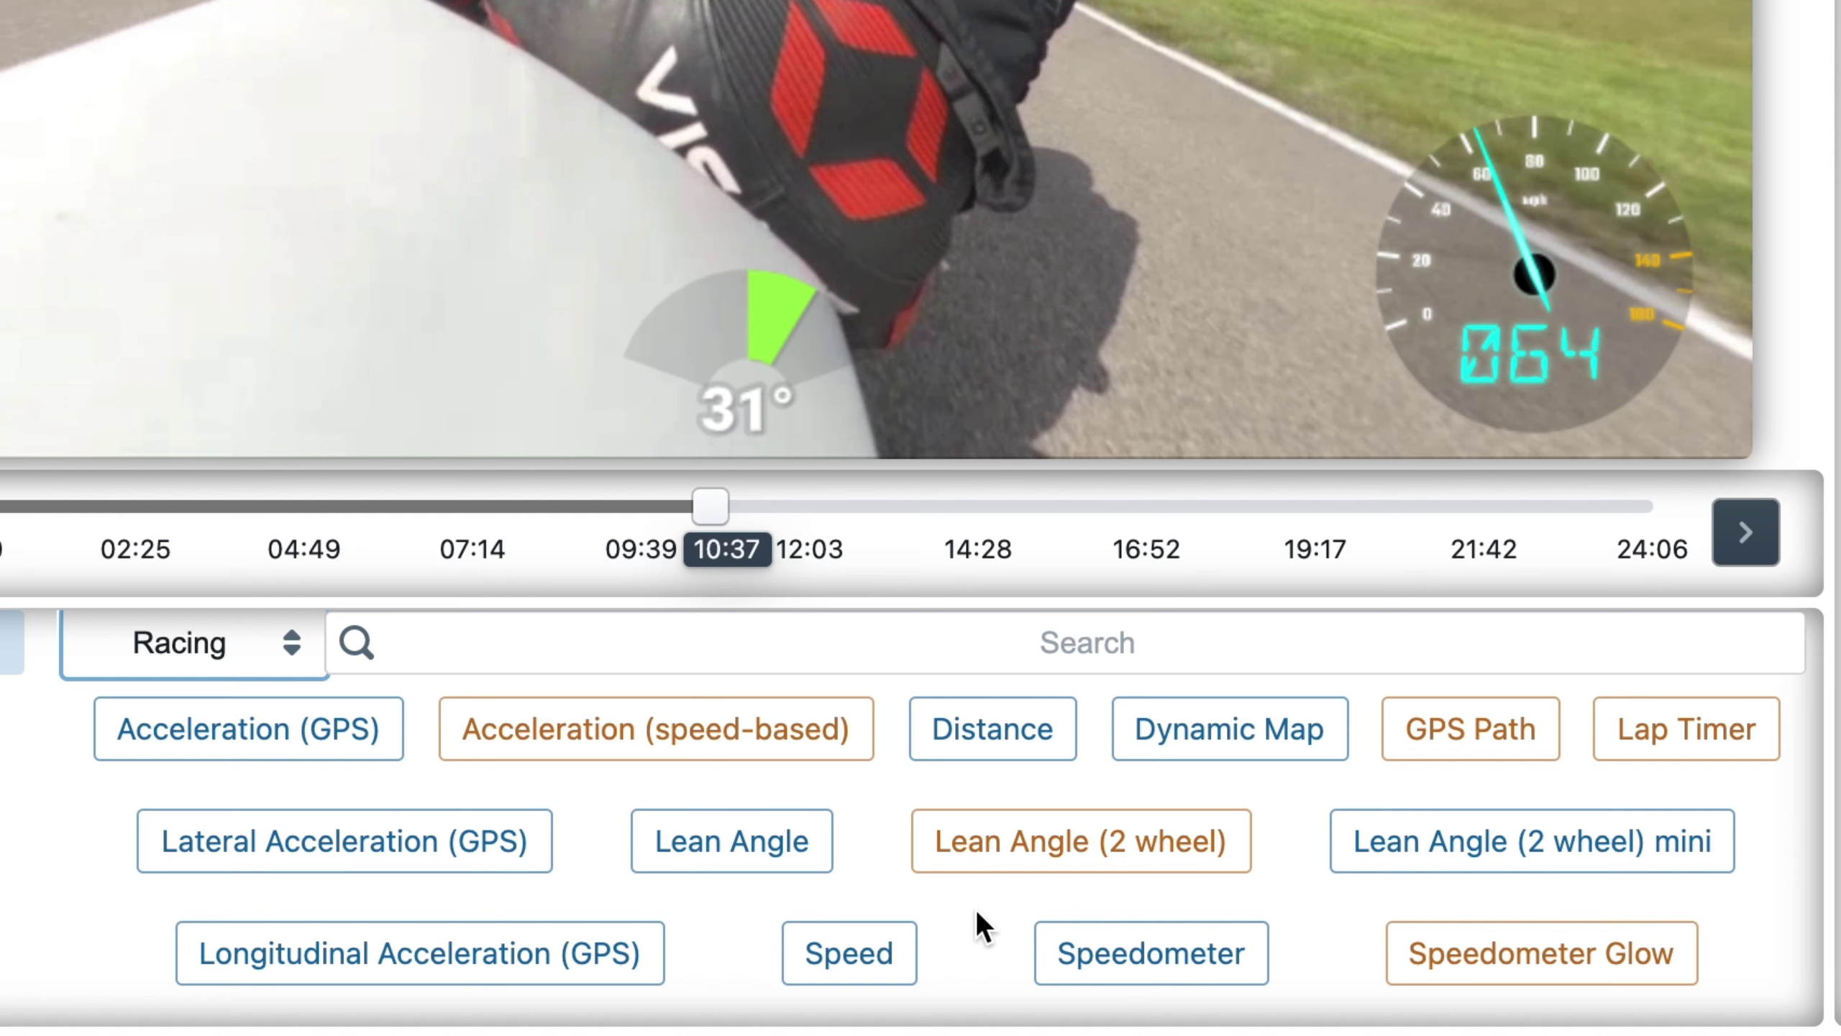
left_click(733, 842)
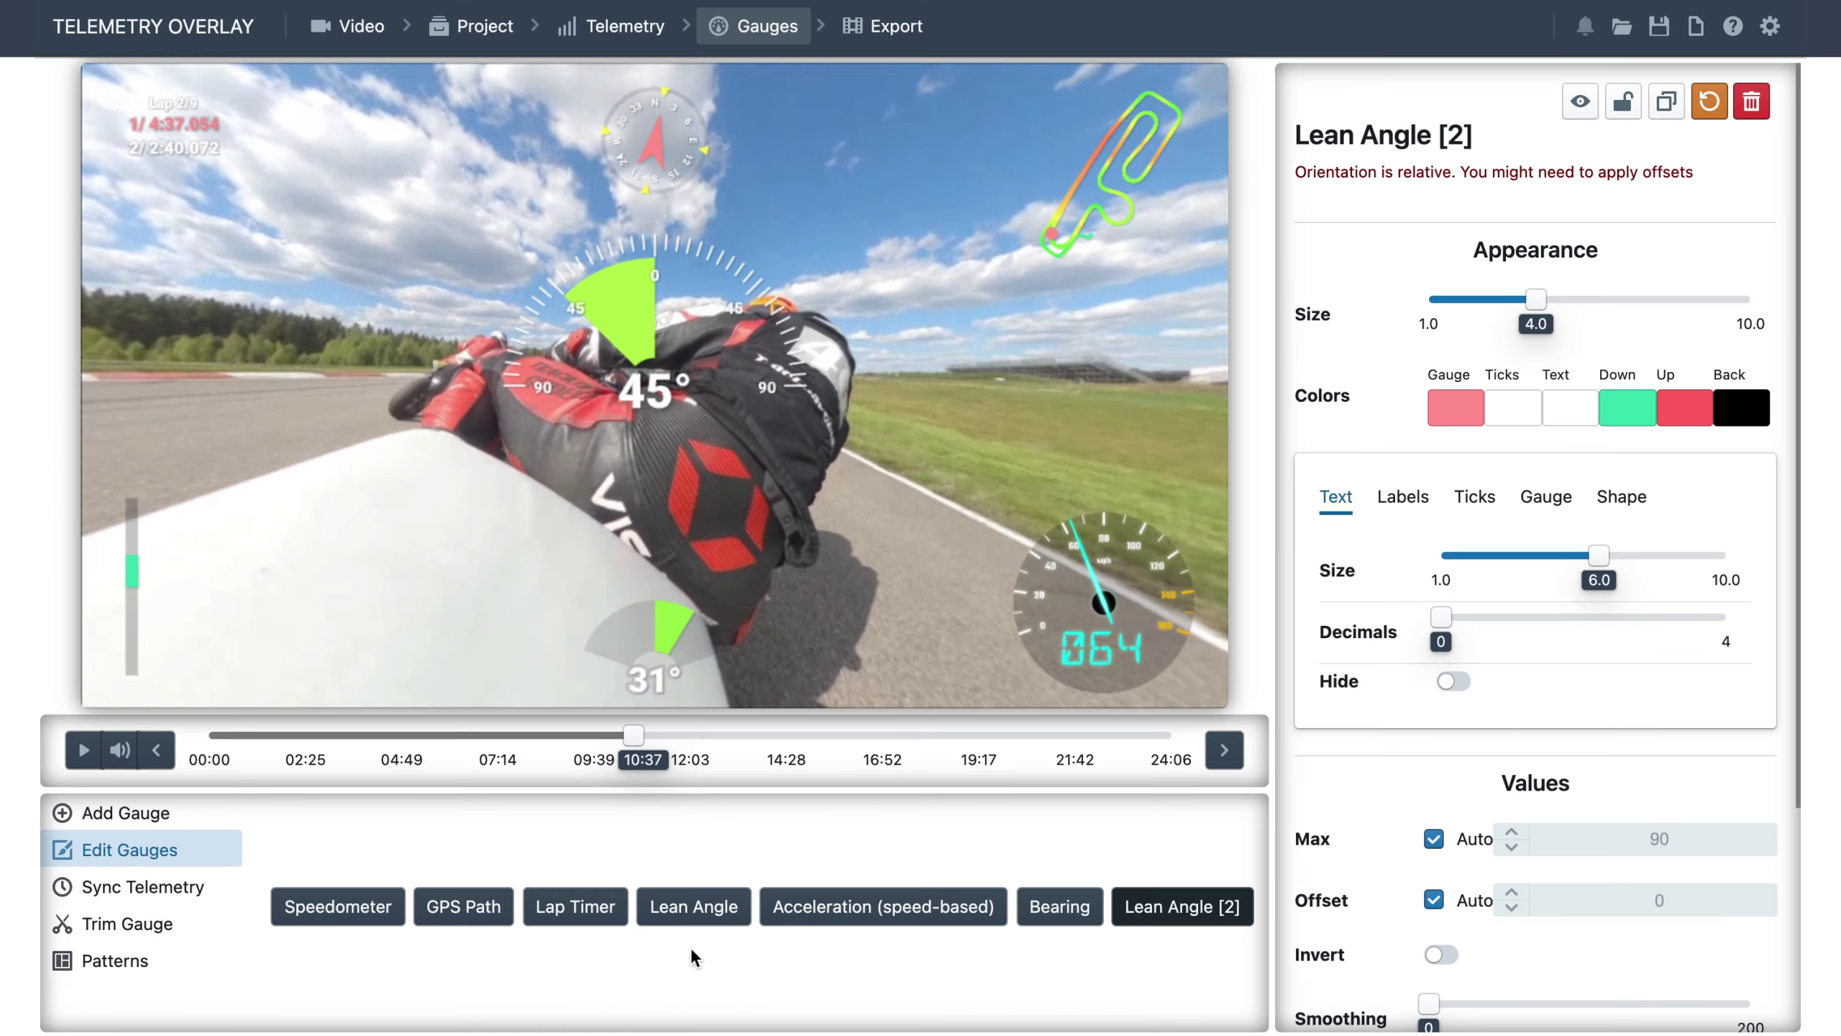
left_click_drag(642, 374, 710, 528)
left_click(1440, 956)
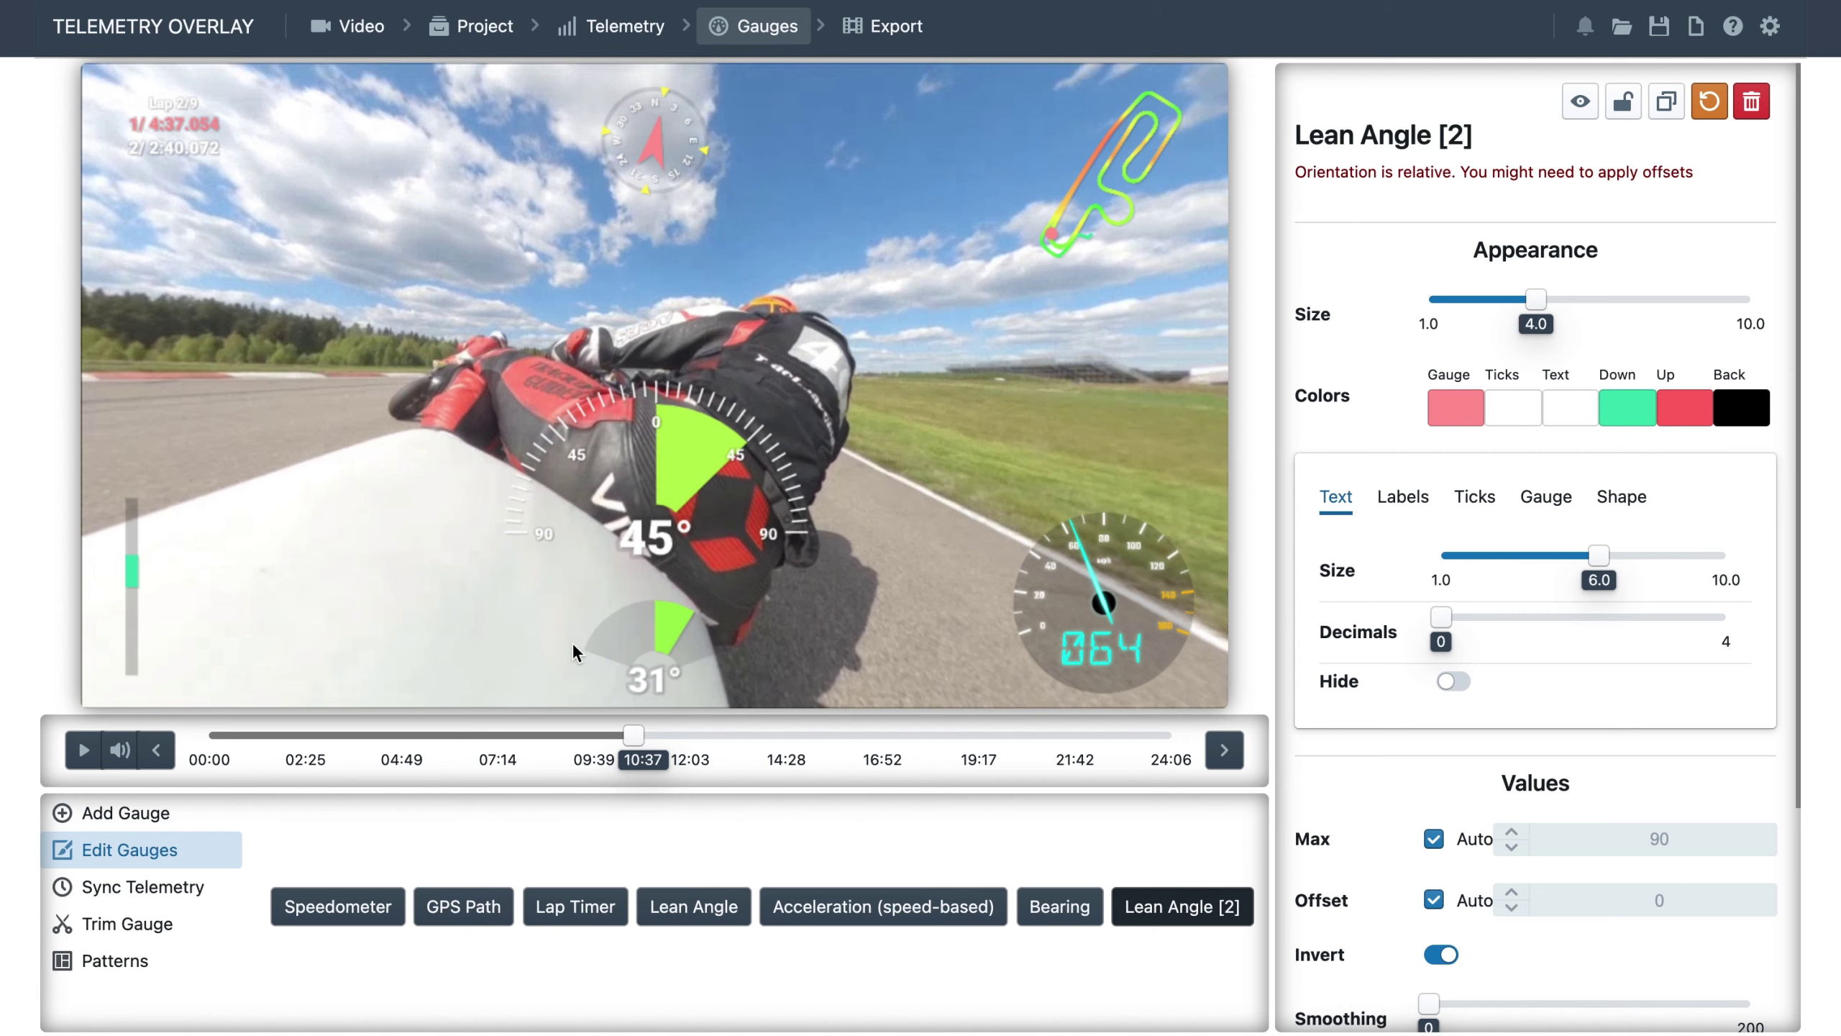
Preview the inverted Lean Angle [2] gauge during playback, then request its deletion.
left_click(85, 752)
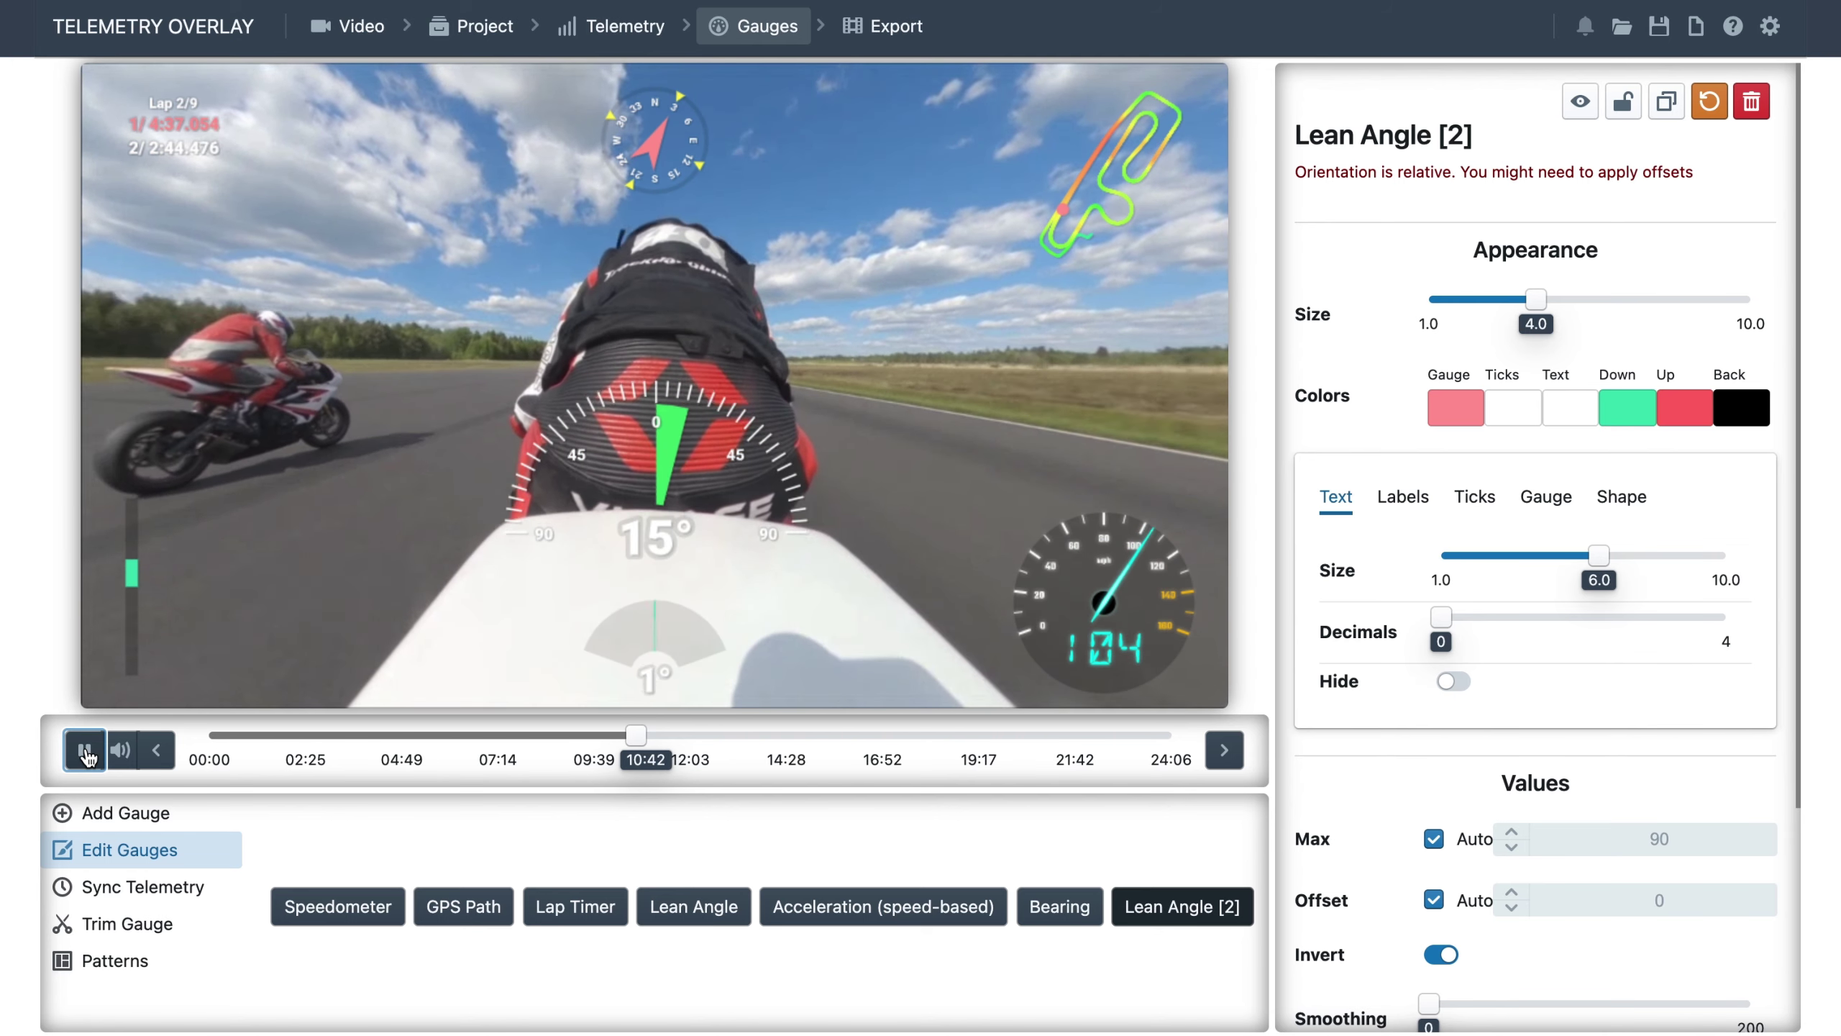
left_click(86, 751)
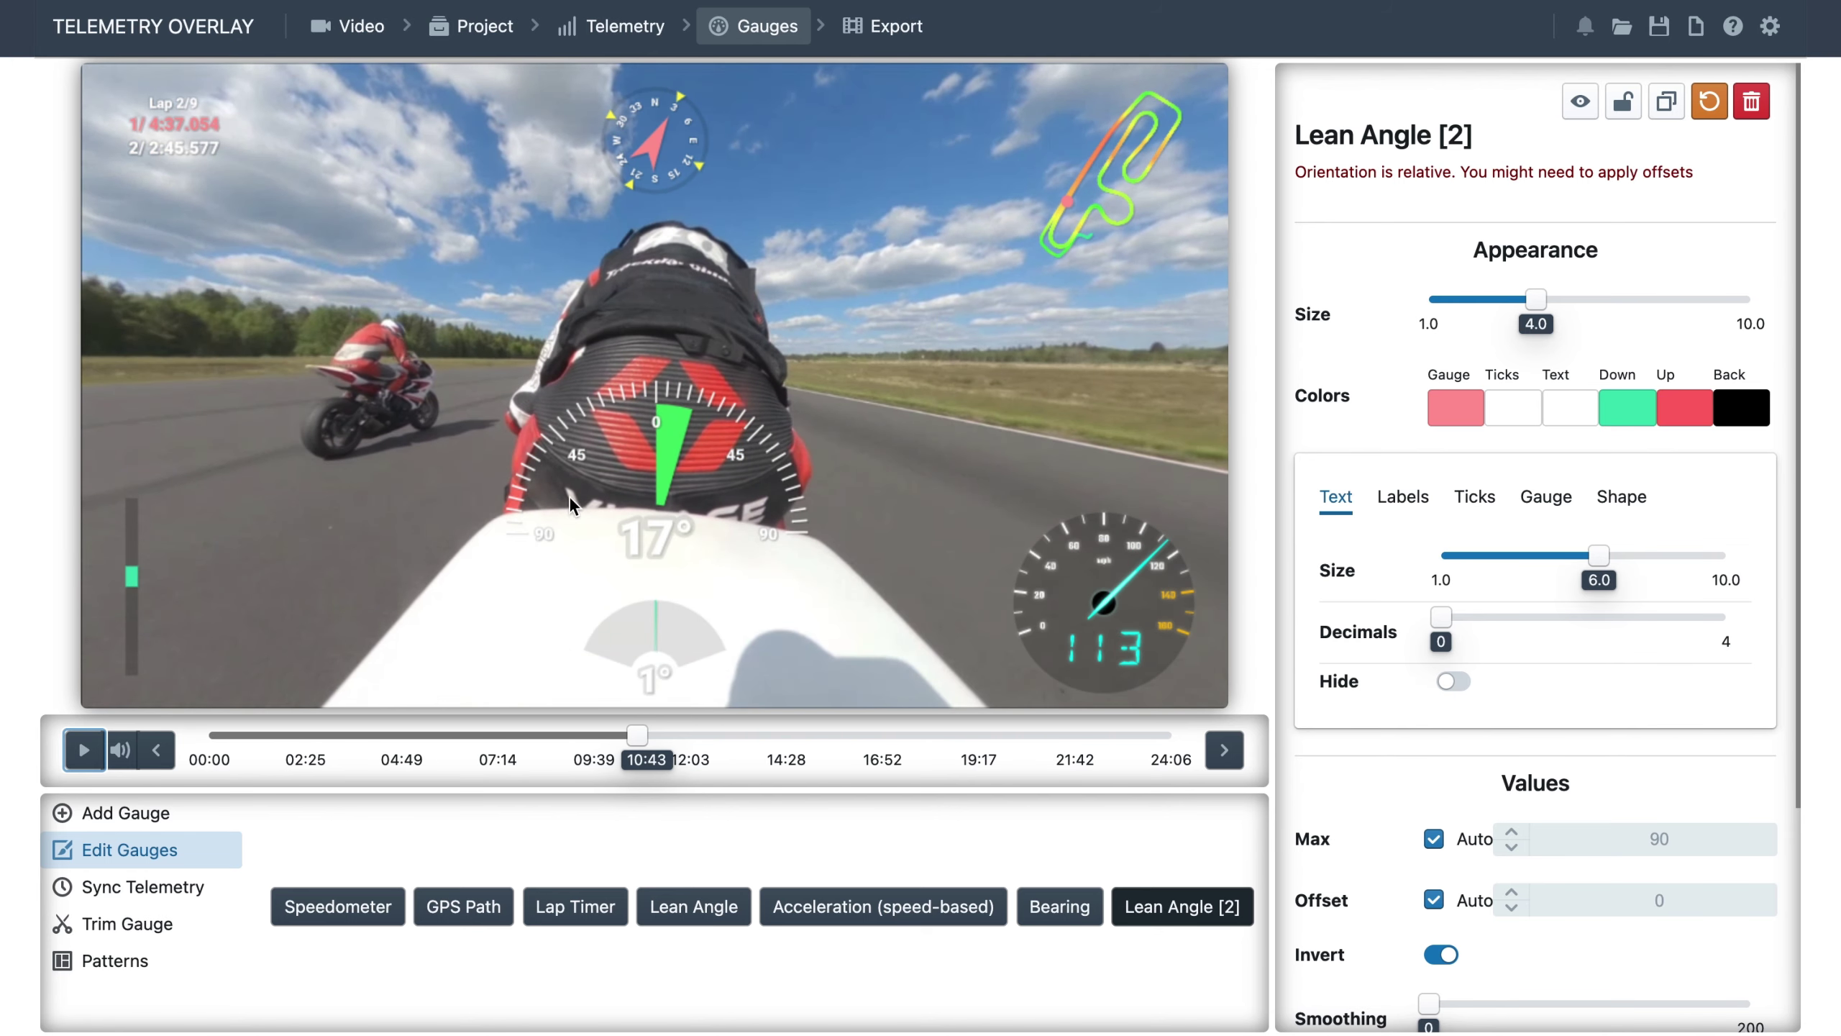
left_click(1751, 101)
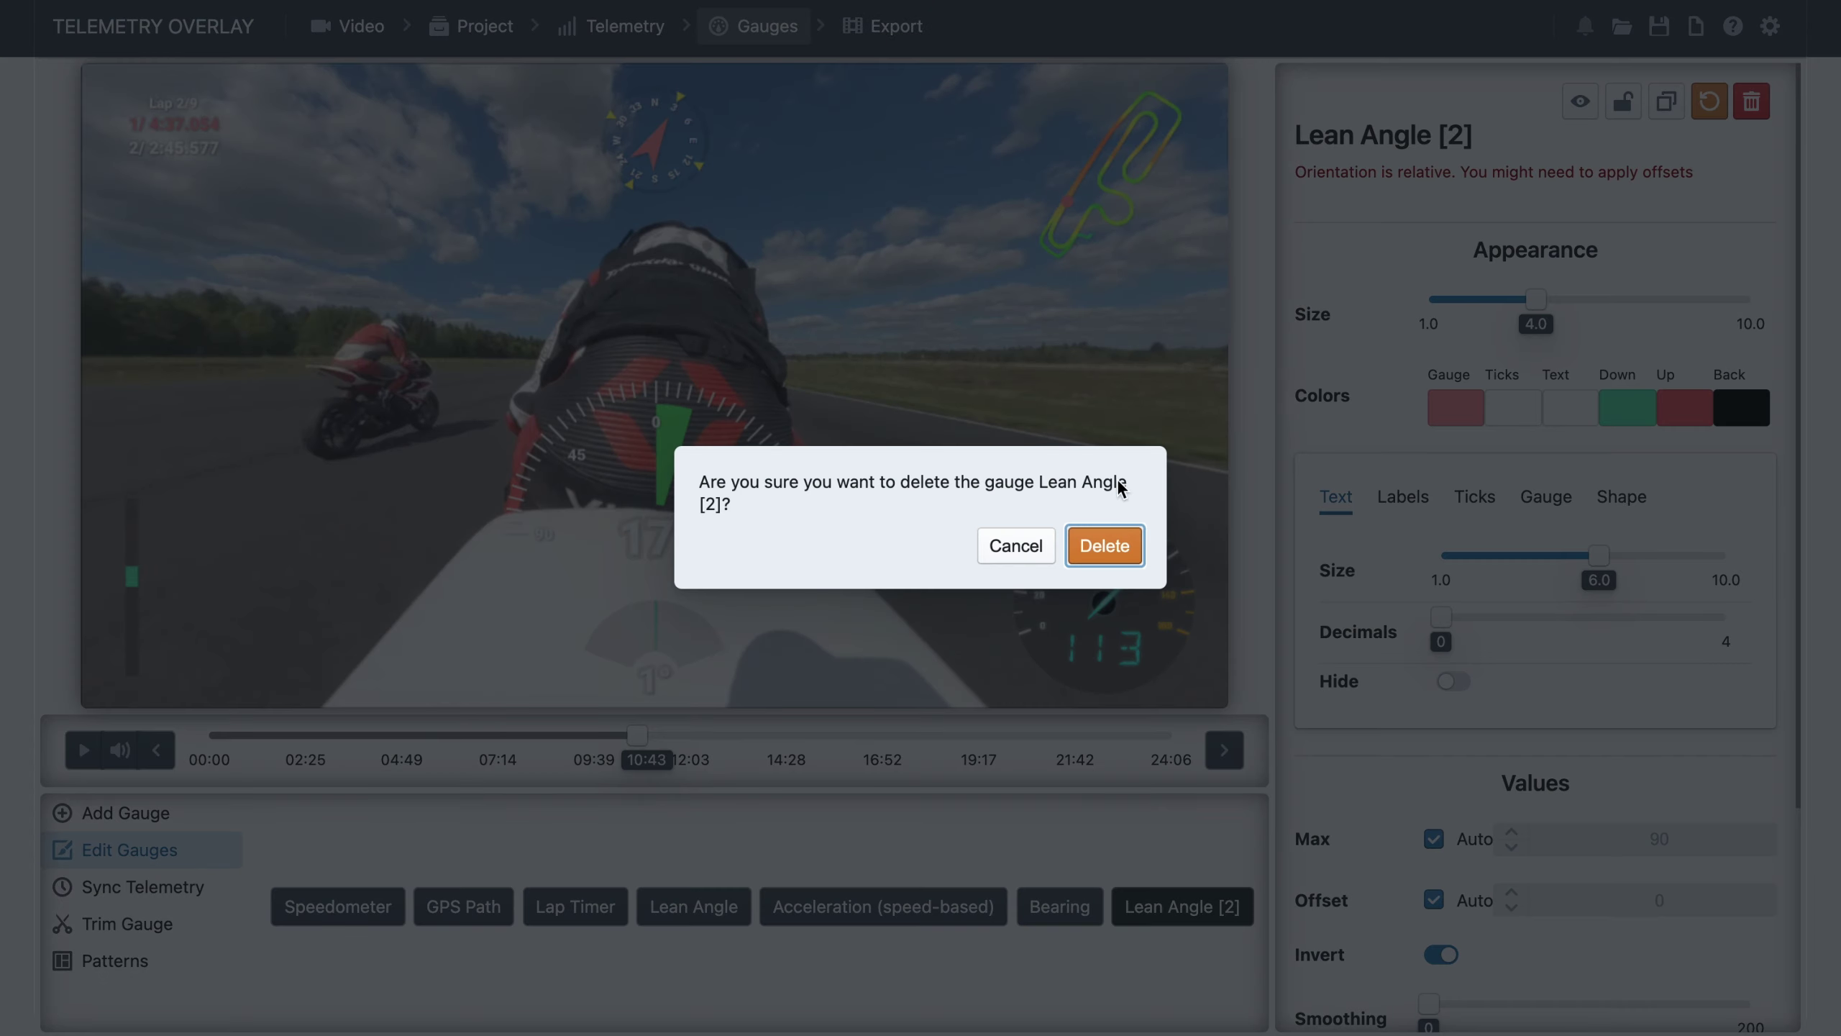
Confirm deleting Lean Angle [2] and add a Custom Tilt gauge.
left_click(1102, 541)
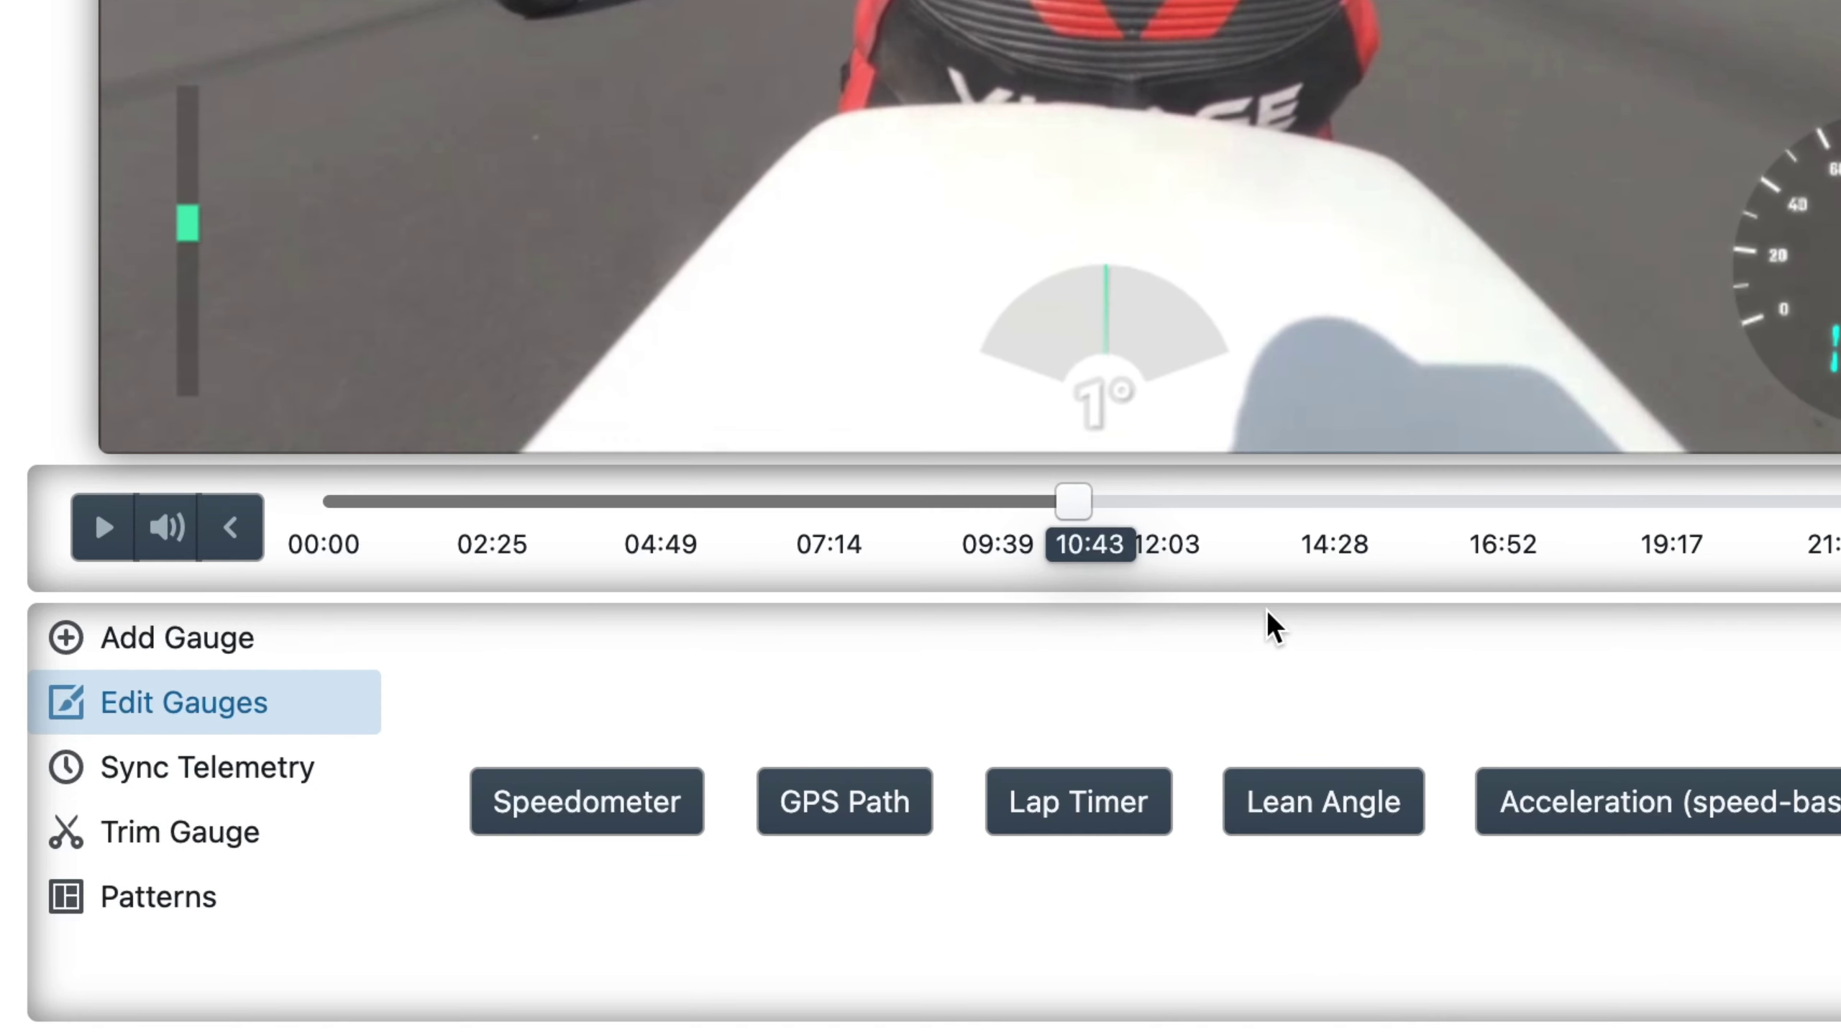
left_click(207, 649)
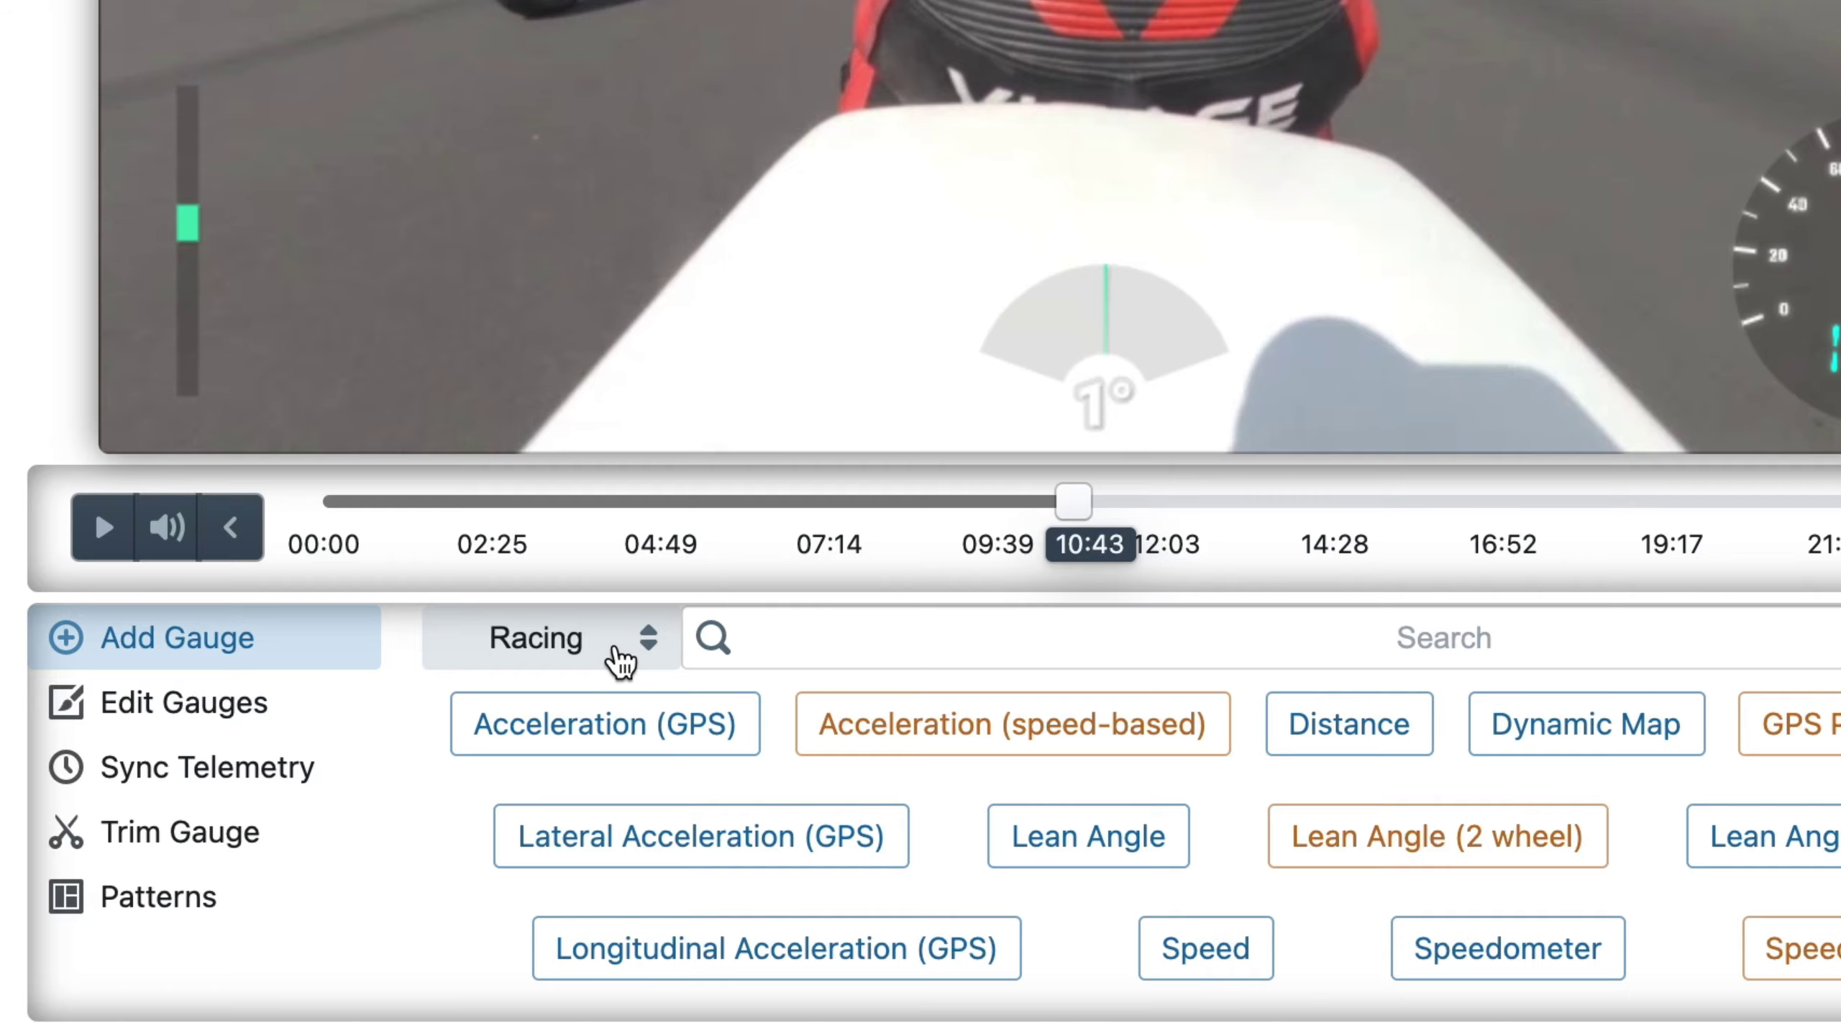
left_click(620, 660)
left_click(539, 570)
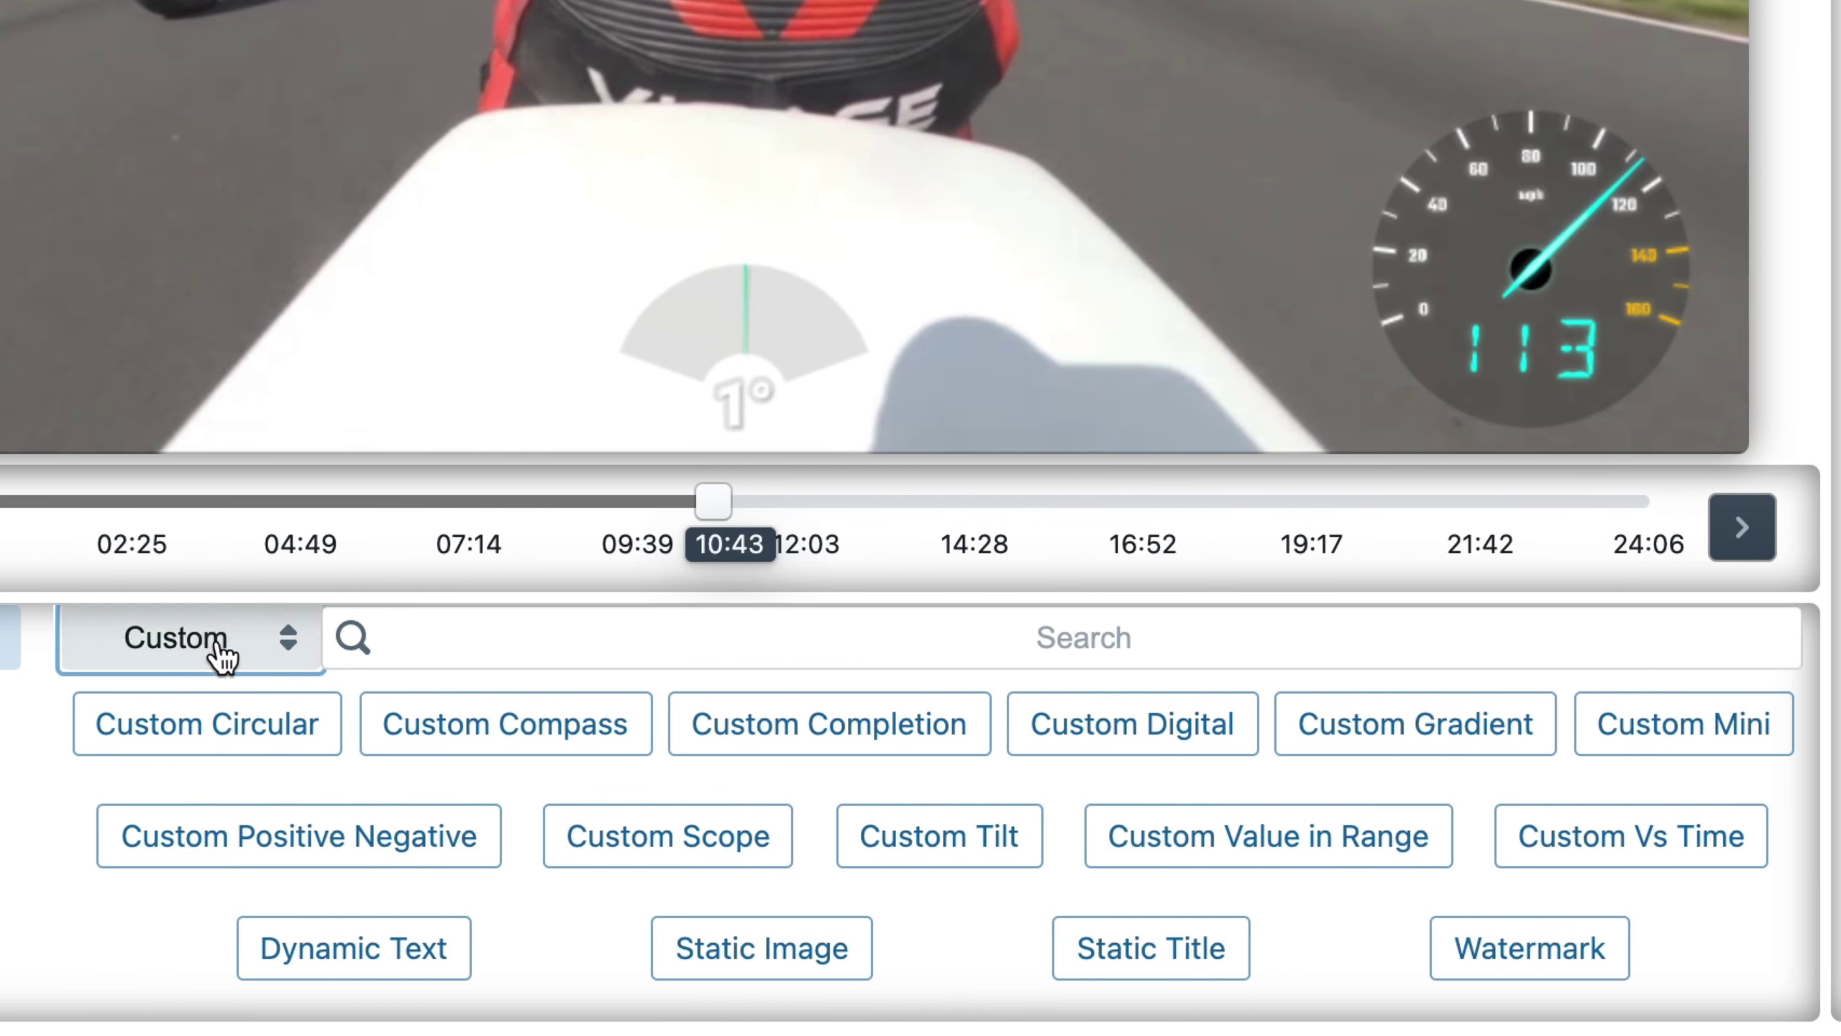
left_click(946, 850)
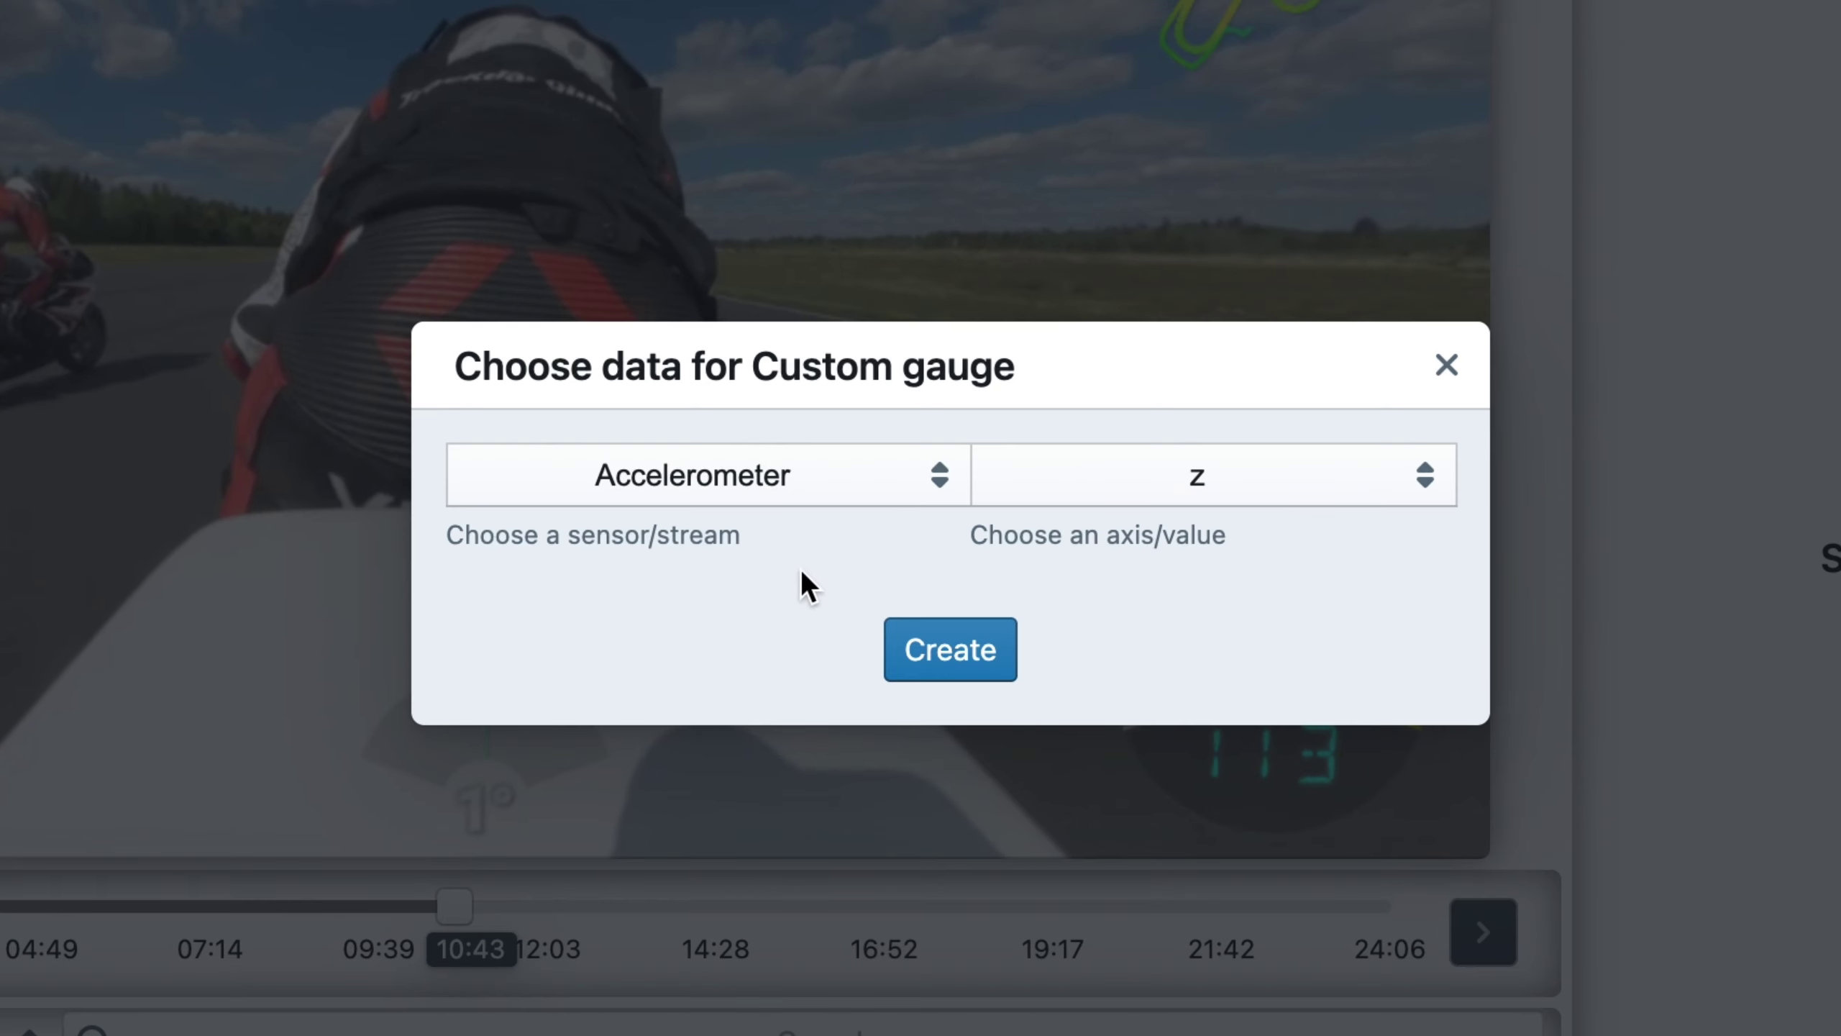
Create the custom gauge from Orientation Bank data, then delete it again.
left_click(896, 485)
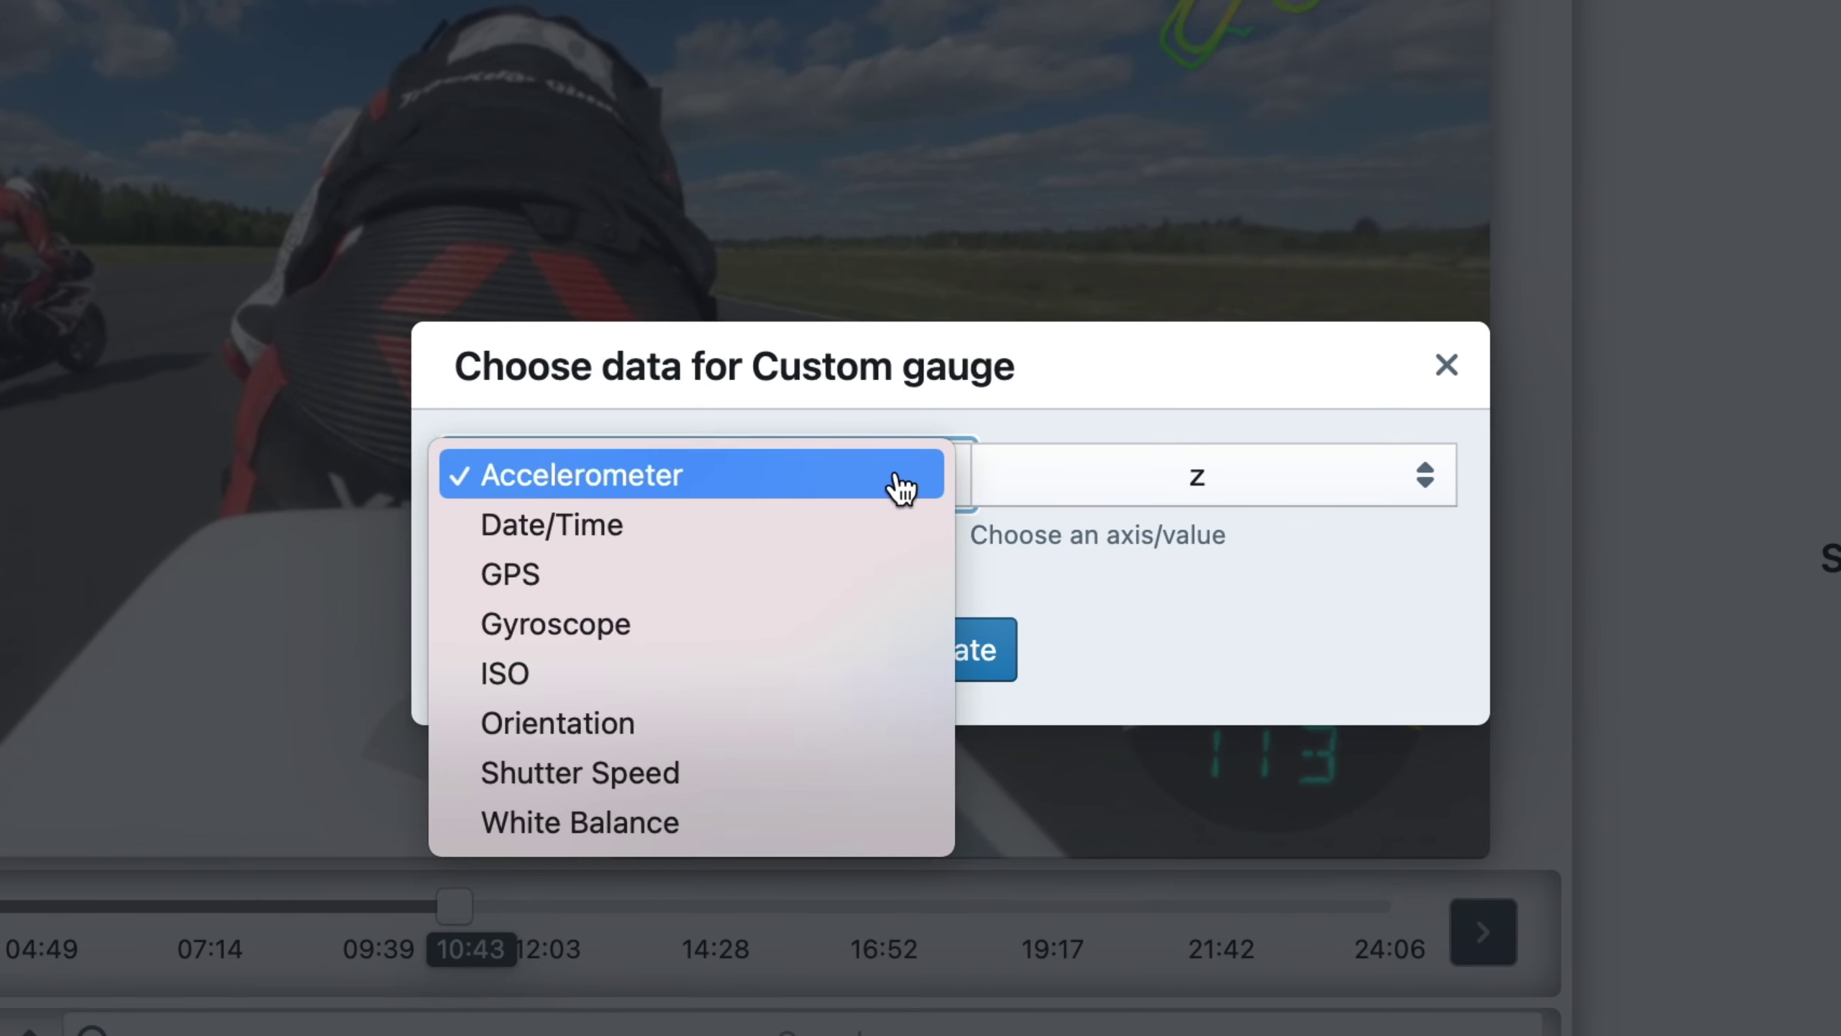
left_click(694, 716)
left_click(1263, 482)
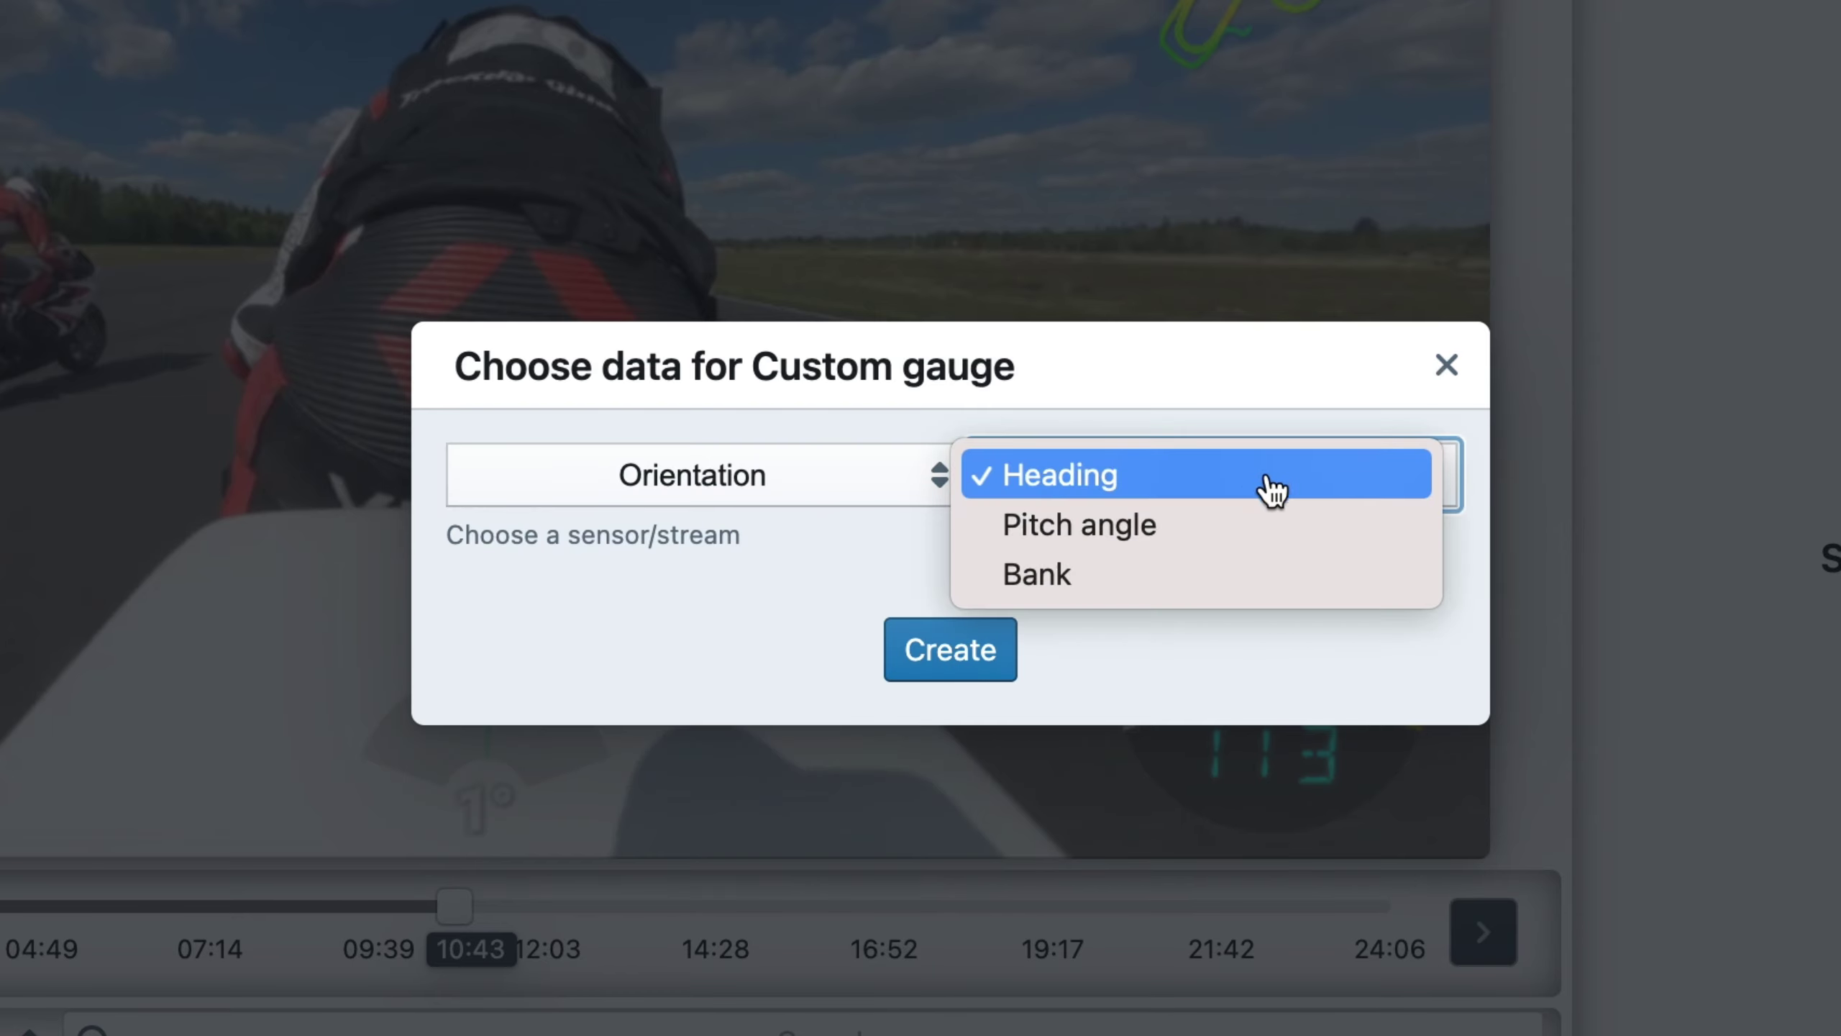
left_click(1152, 594)
left_click(969, 662)
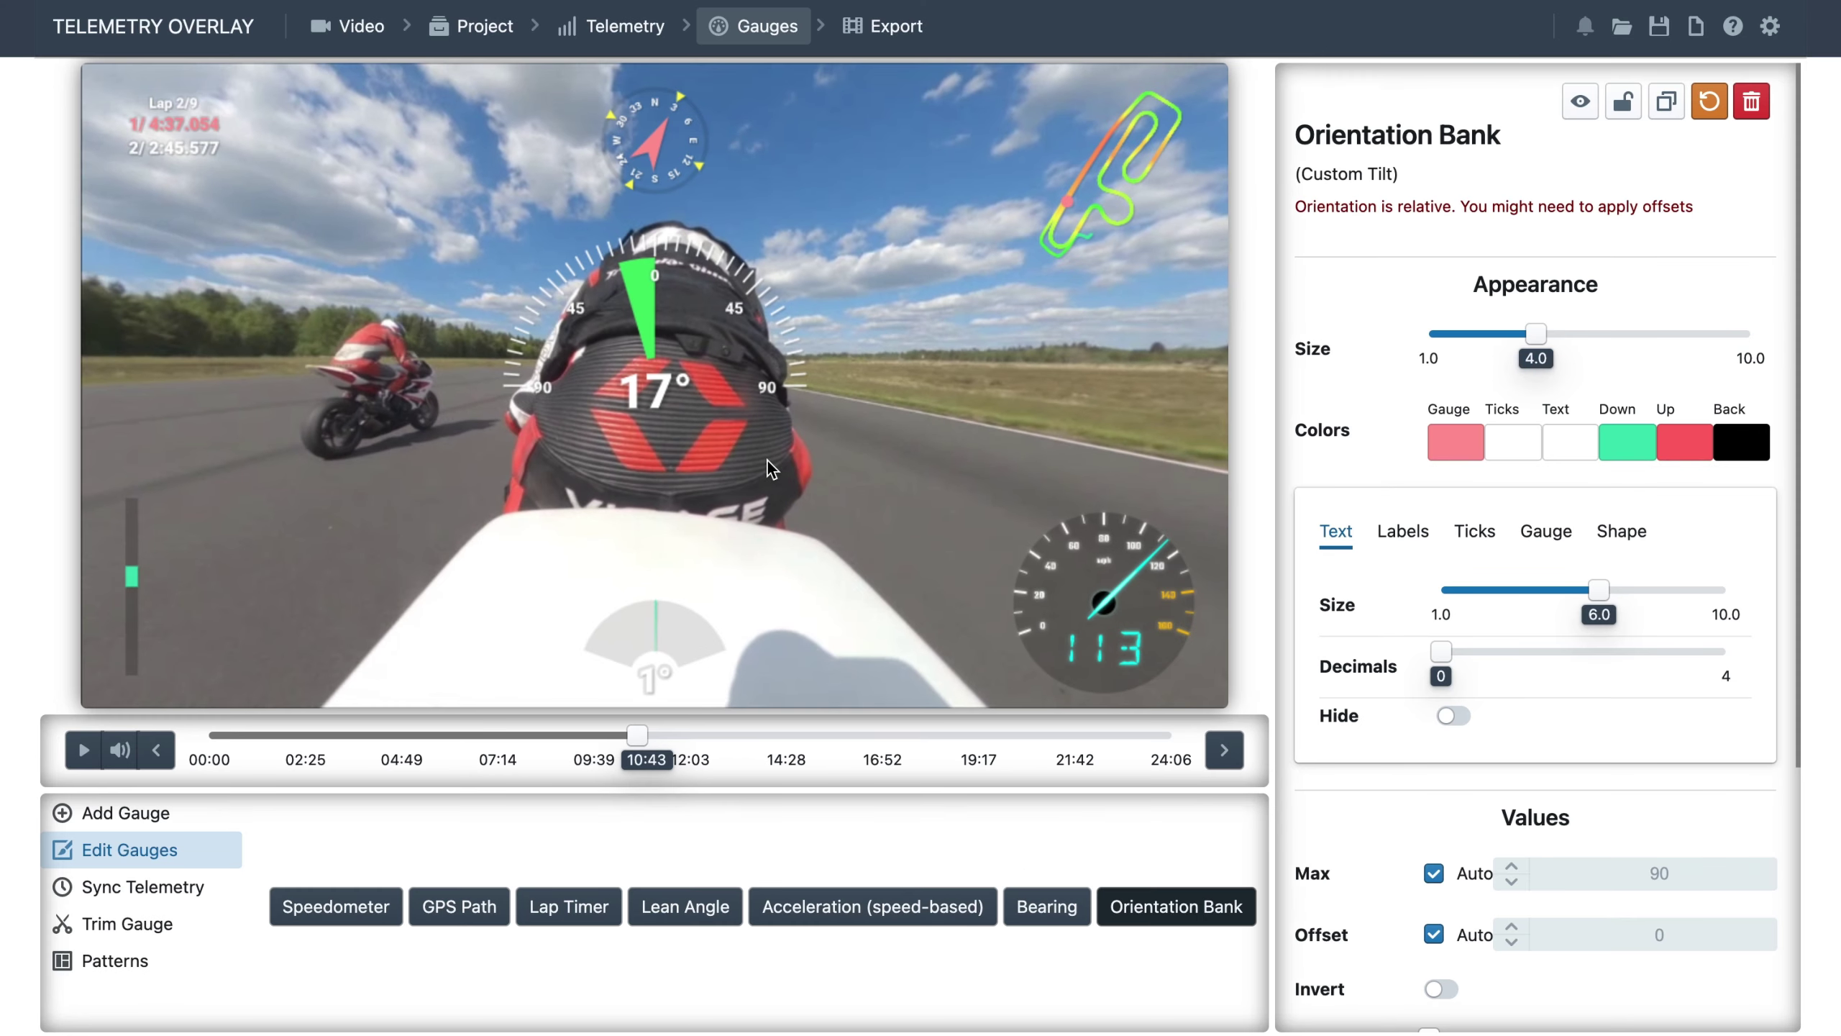
left_click(1752, 102)
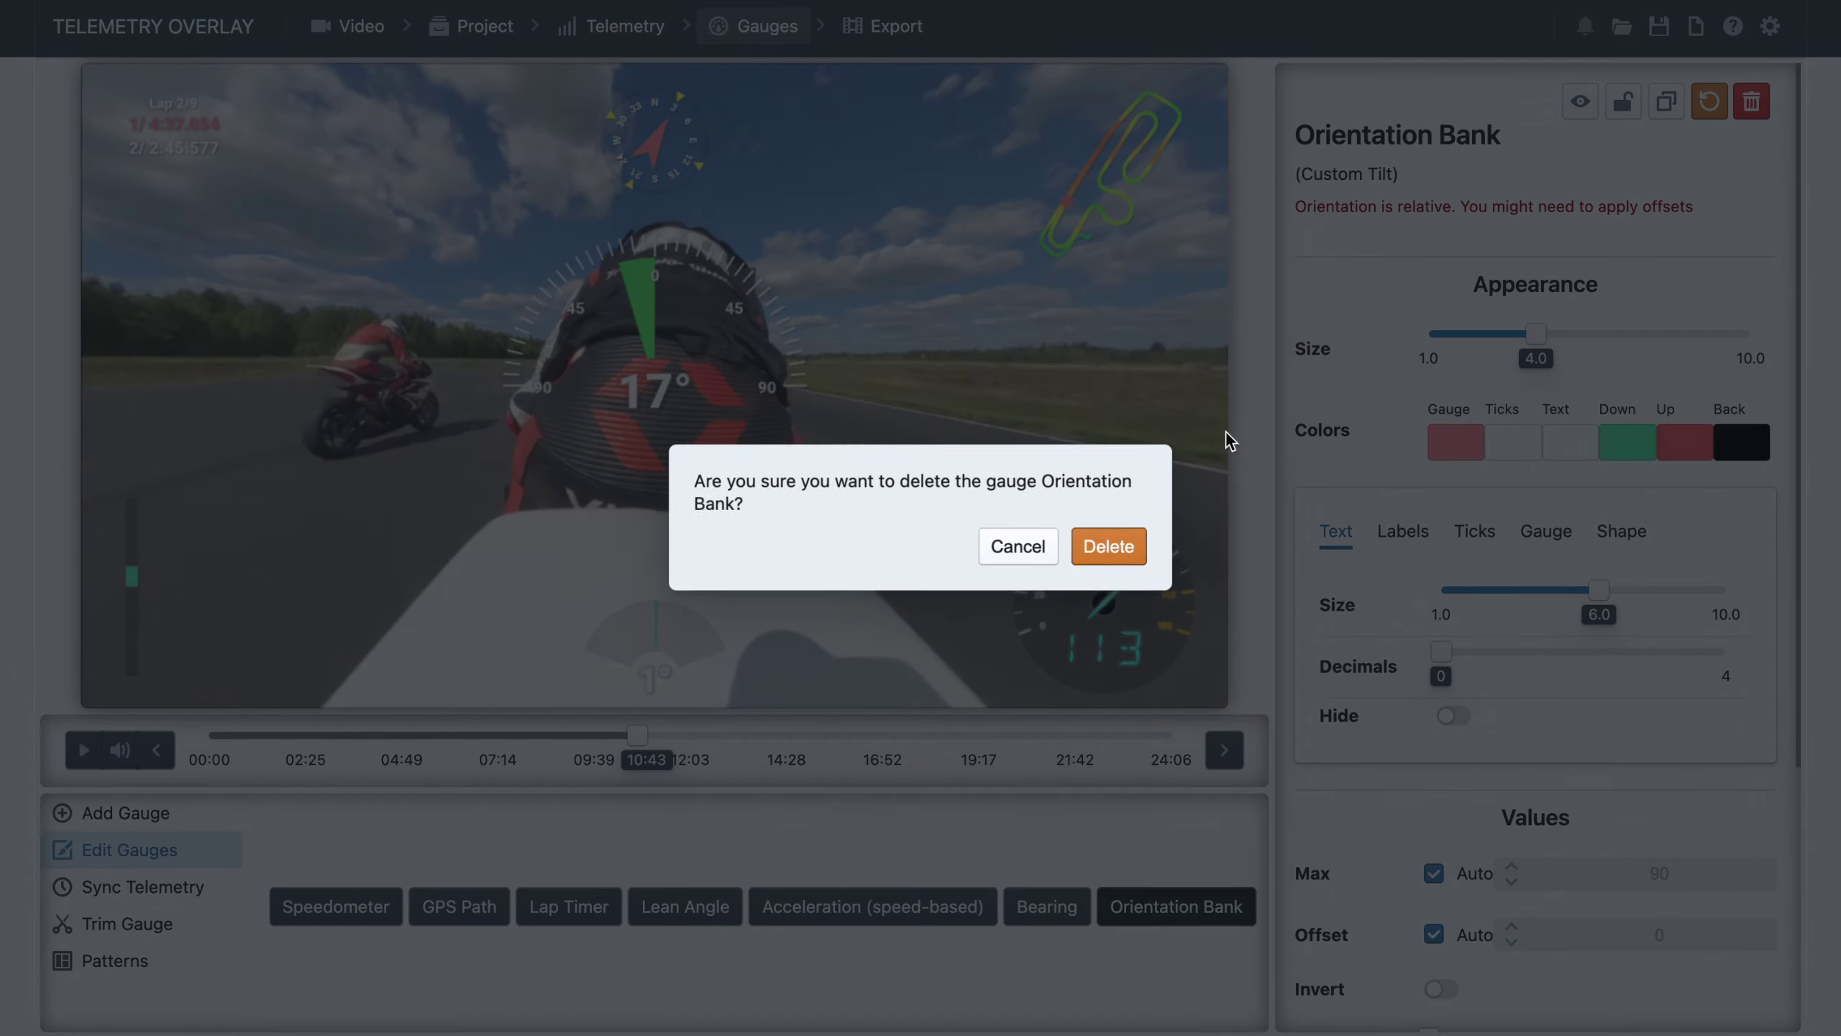
left_click(1107, 542)
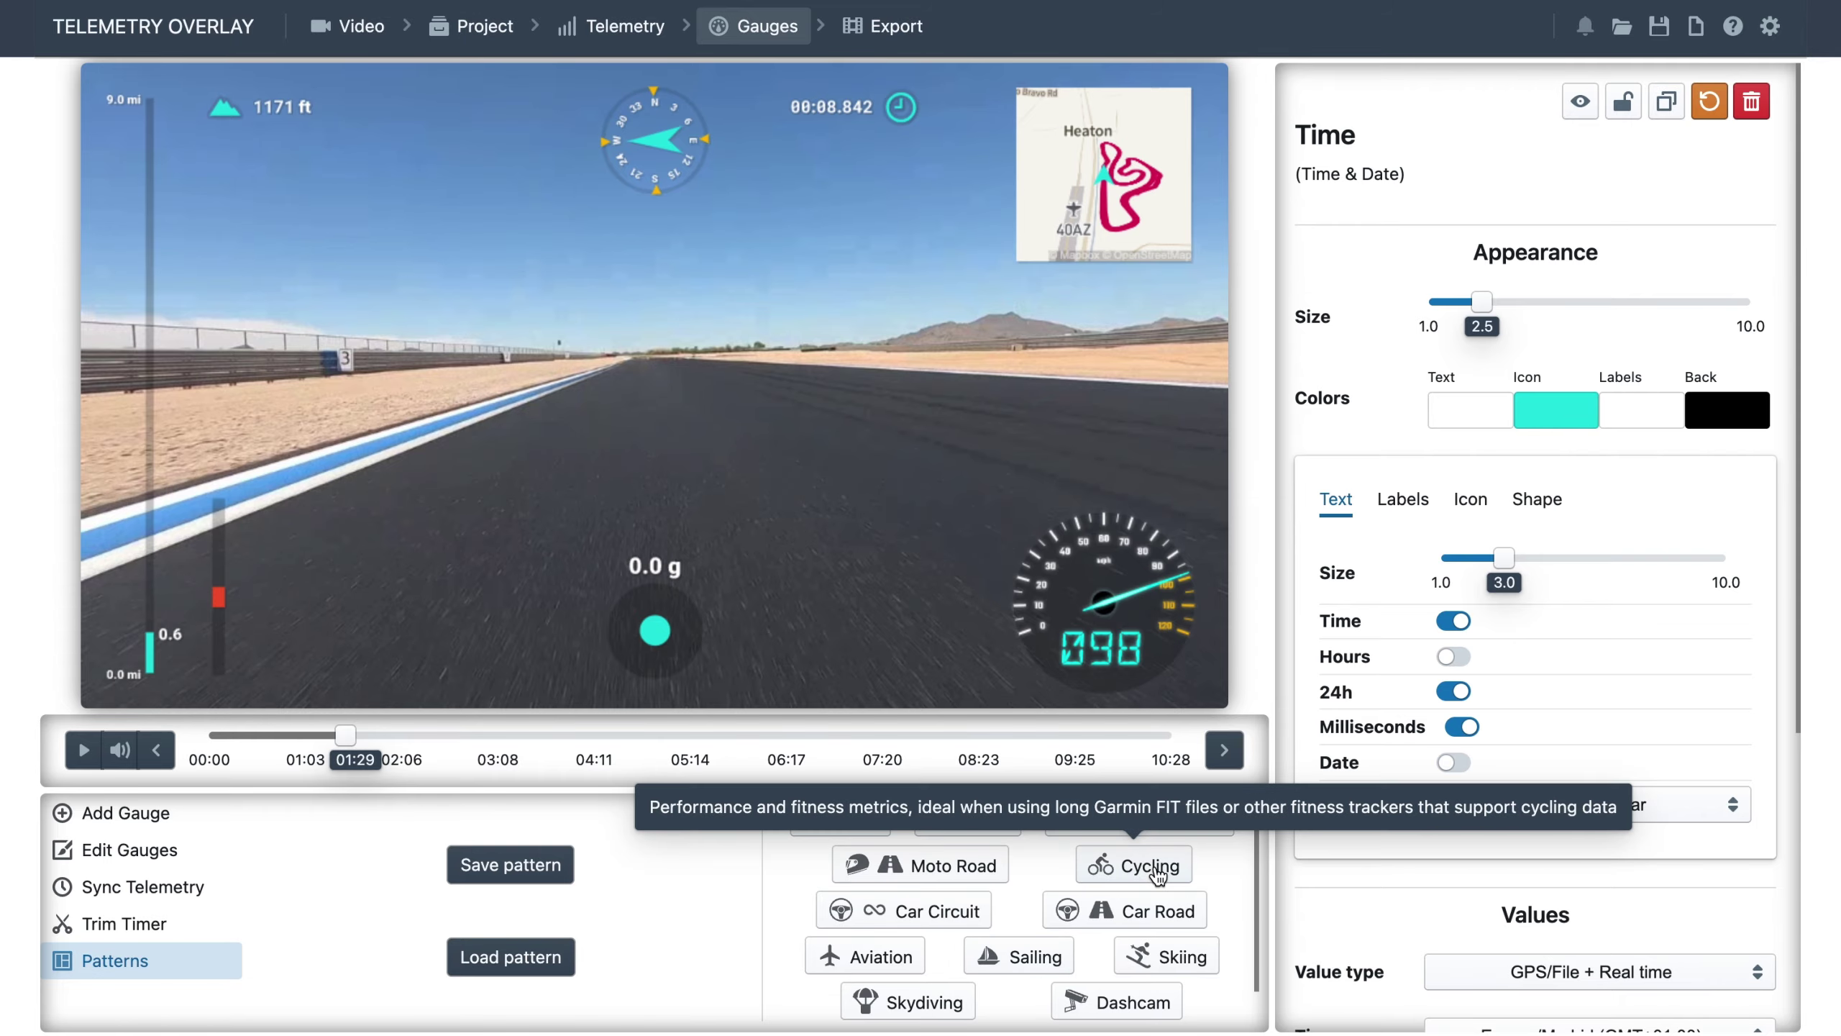
Load the Cycling gauge pattern, then replace it with the Car Circuit pattern.
left_click(1158, 875)
left_click(1033, 602)
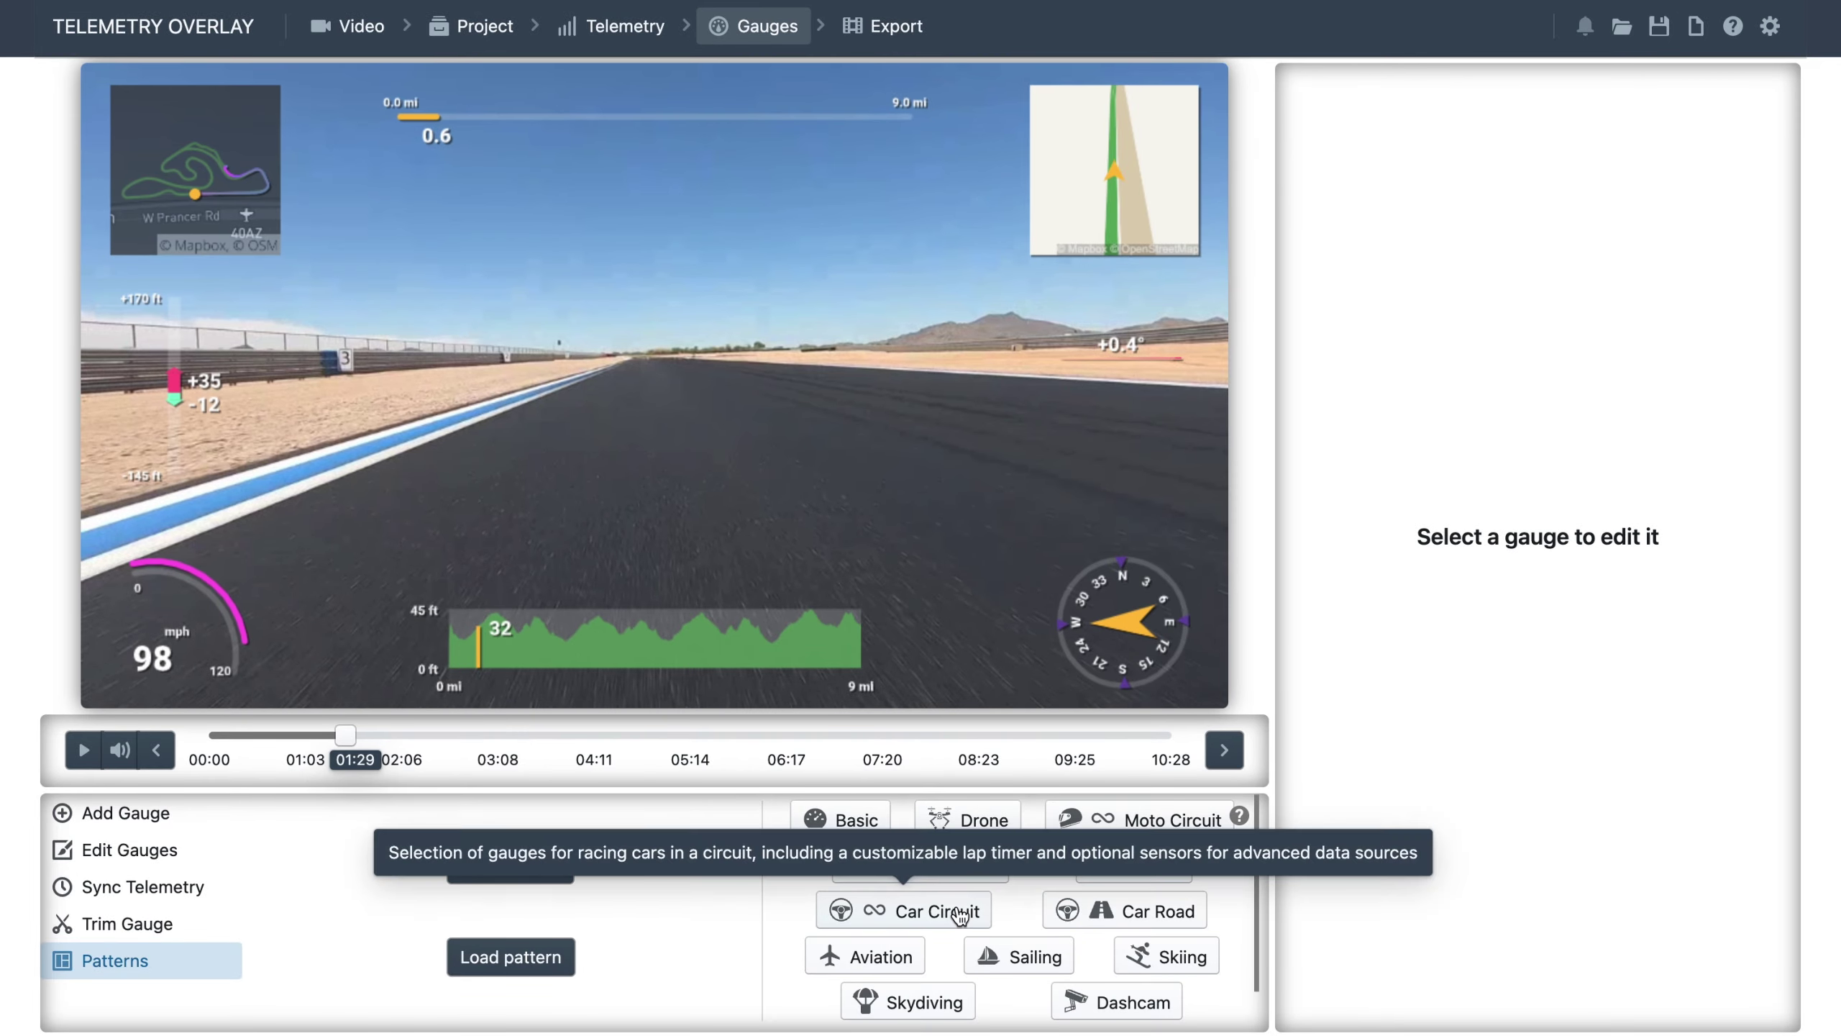
left_click(961, 915)
left_click(1031, 605)
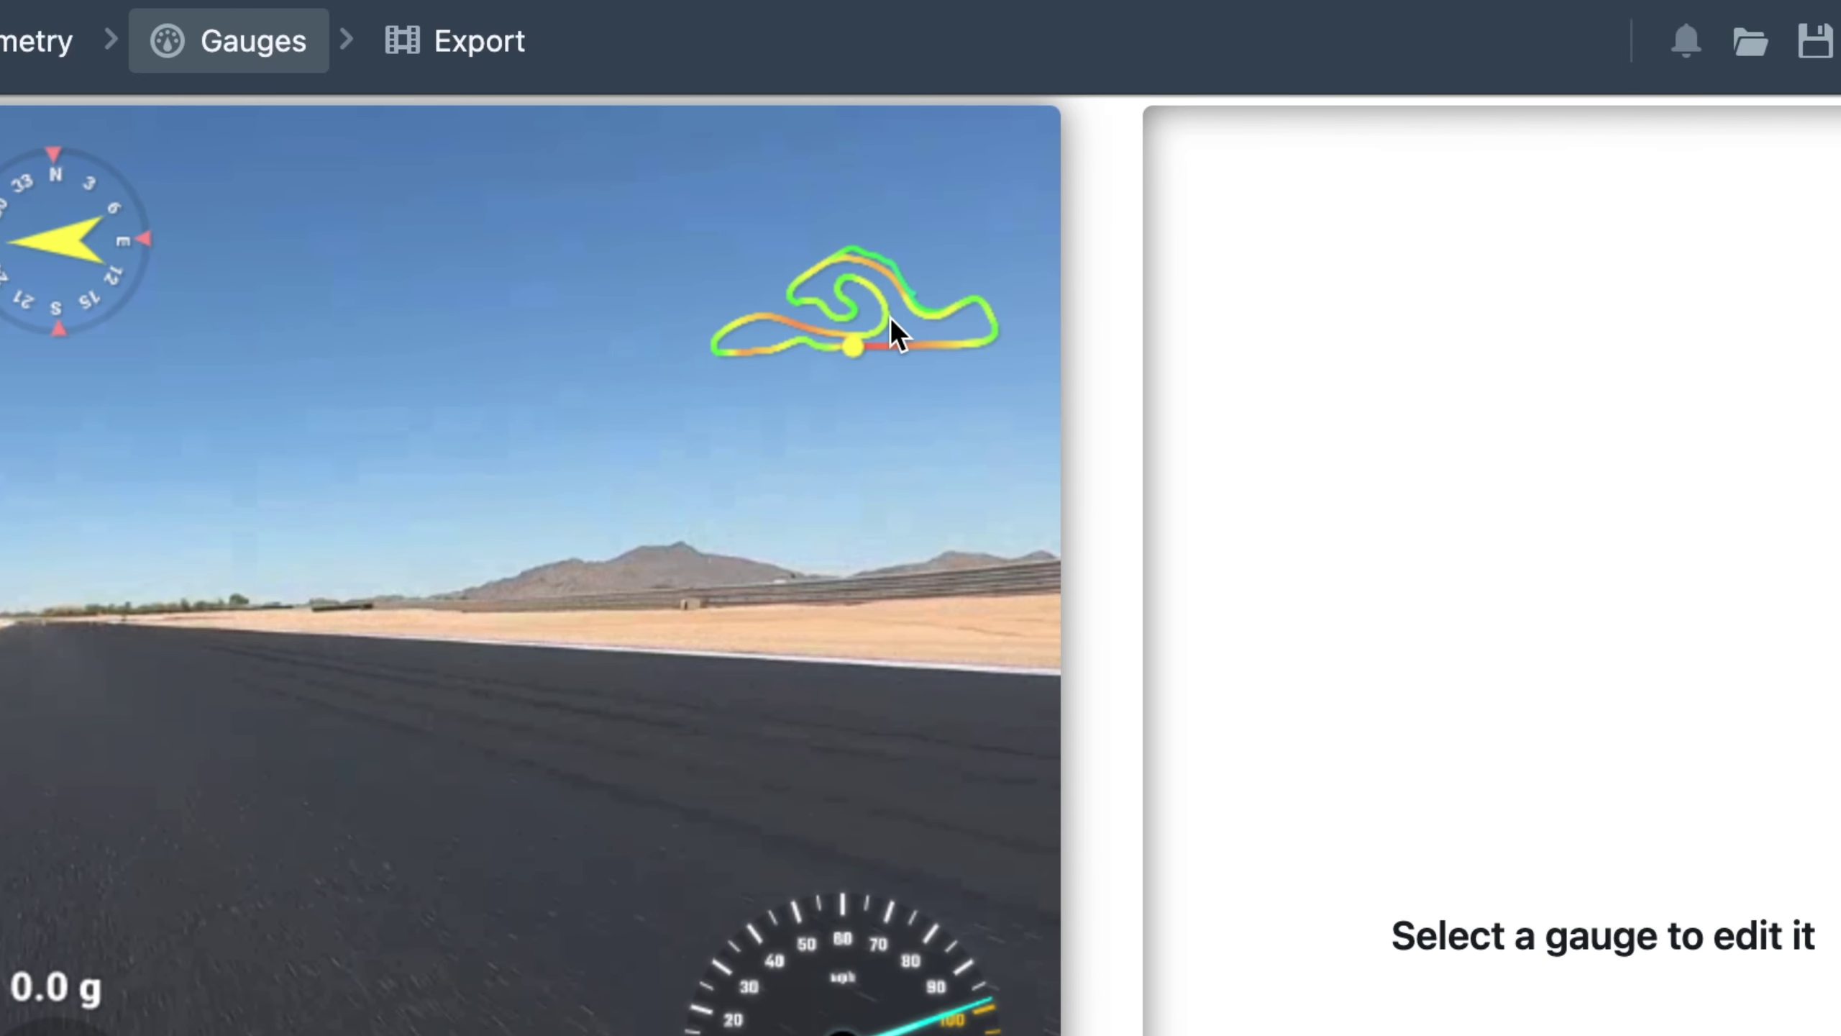
Trim the GPS track map path to 01:29–03:34, then move the map slightly up and enlarge it.
left_click(891, 319)
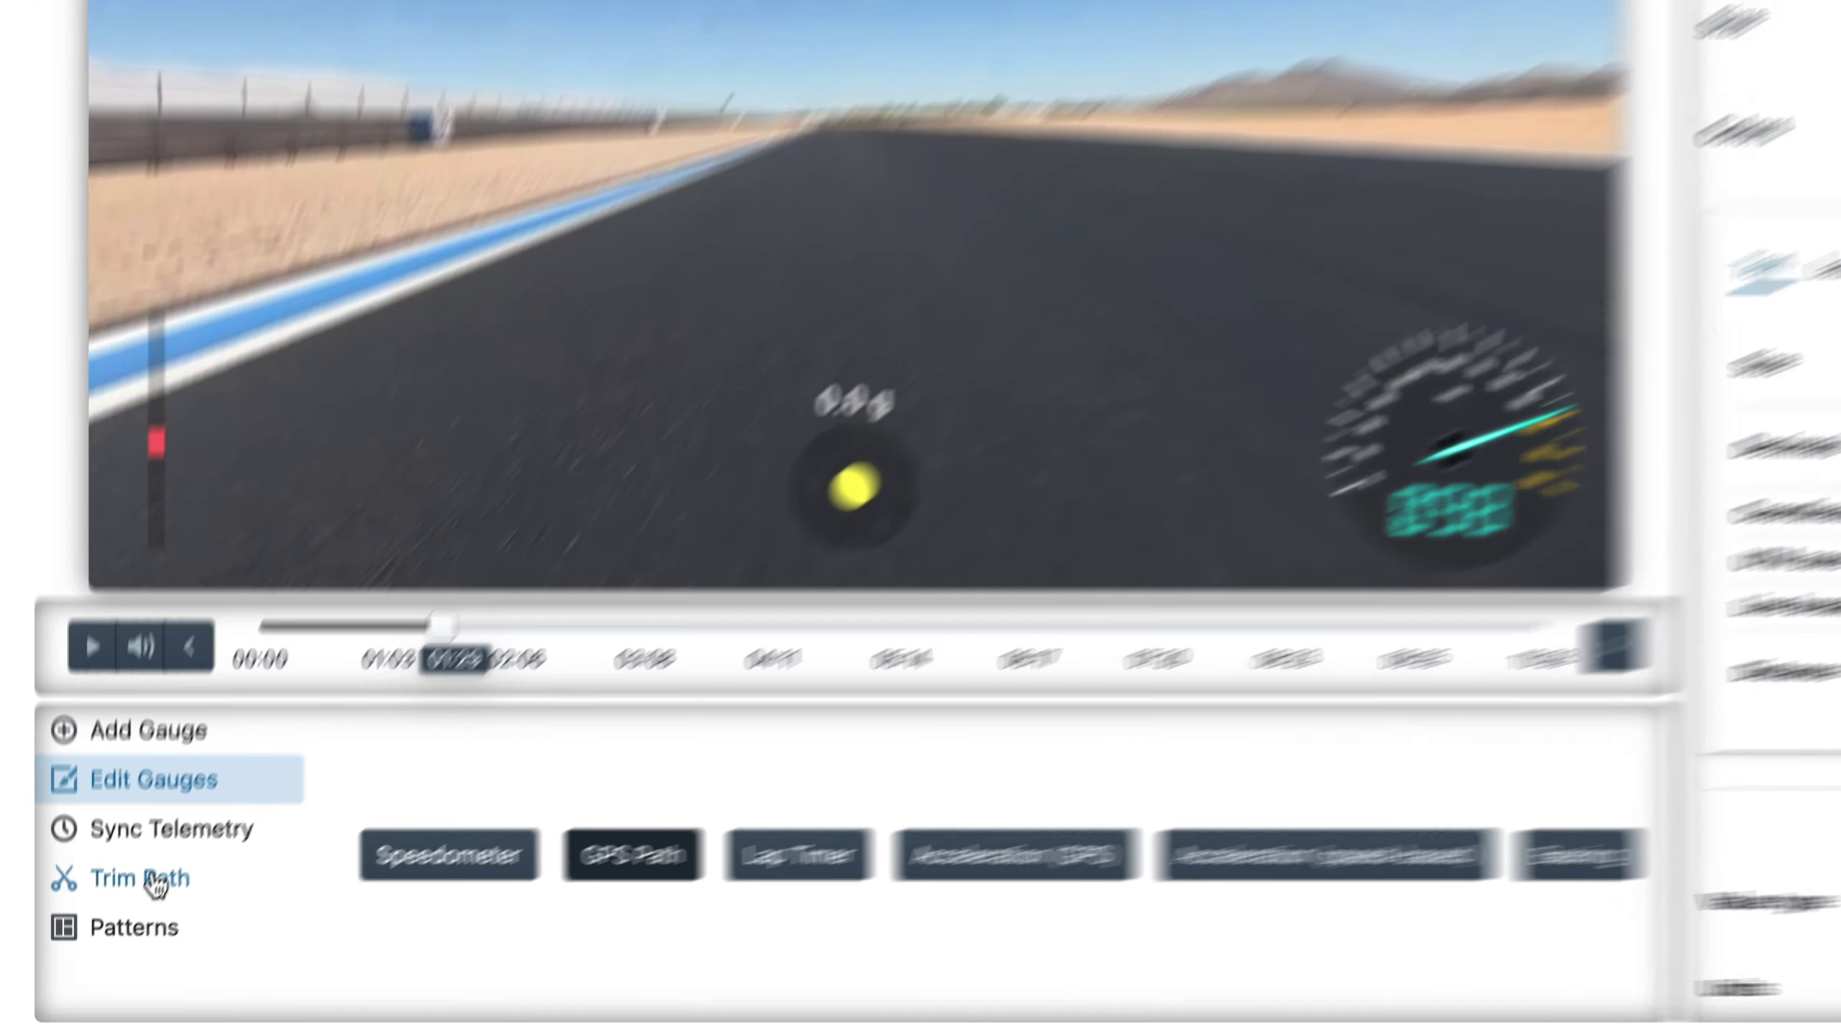
left_click(131, 923)
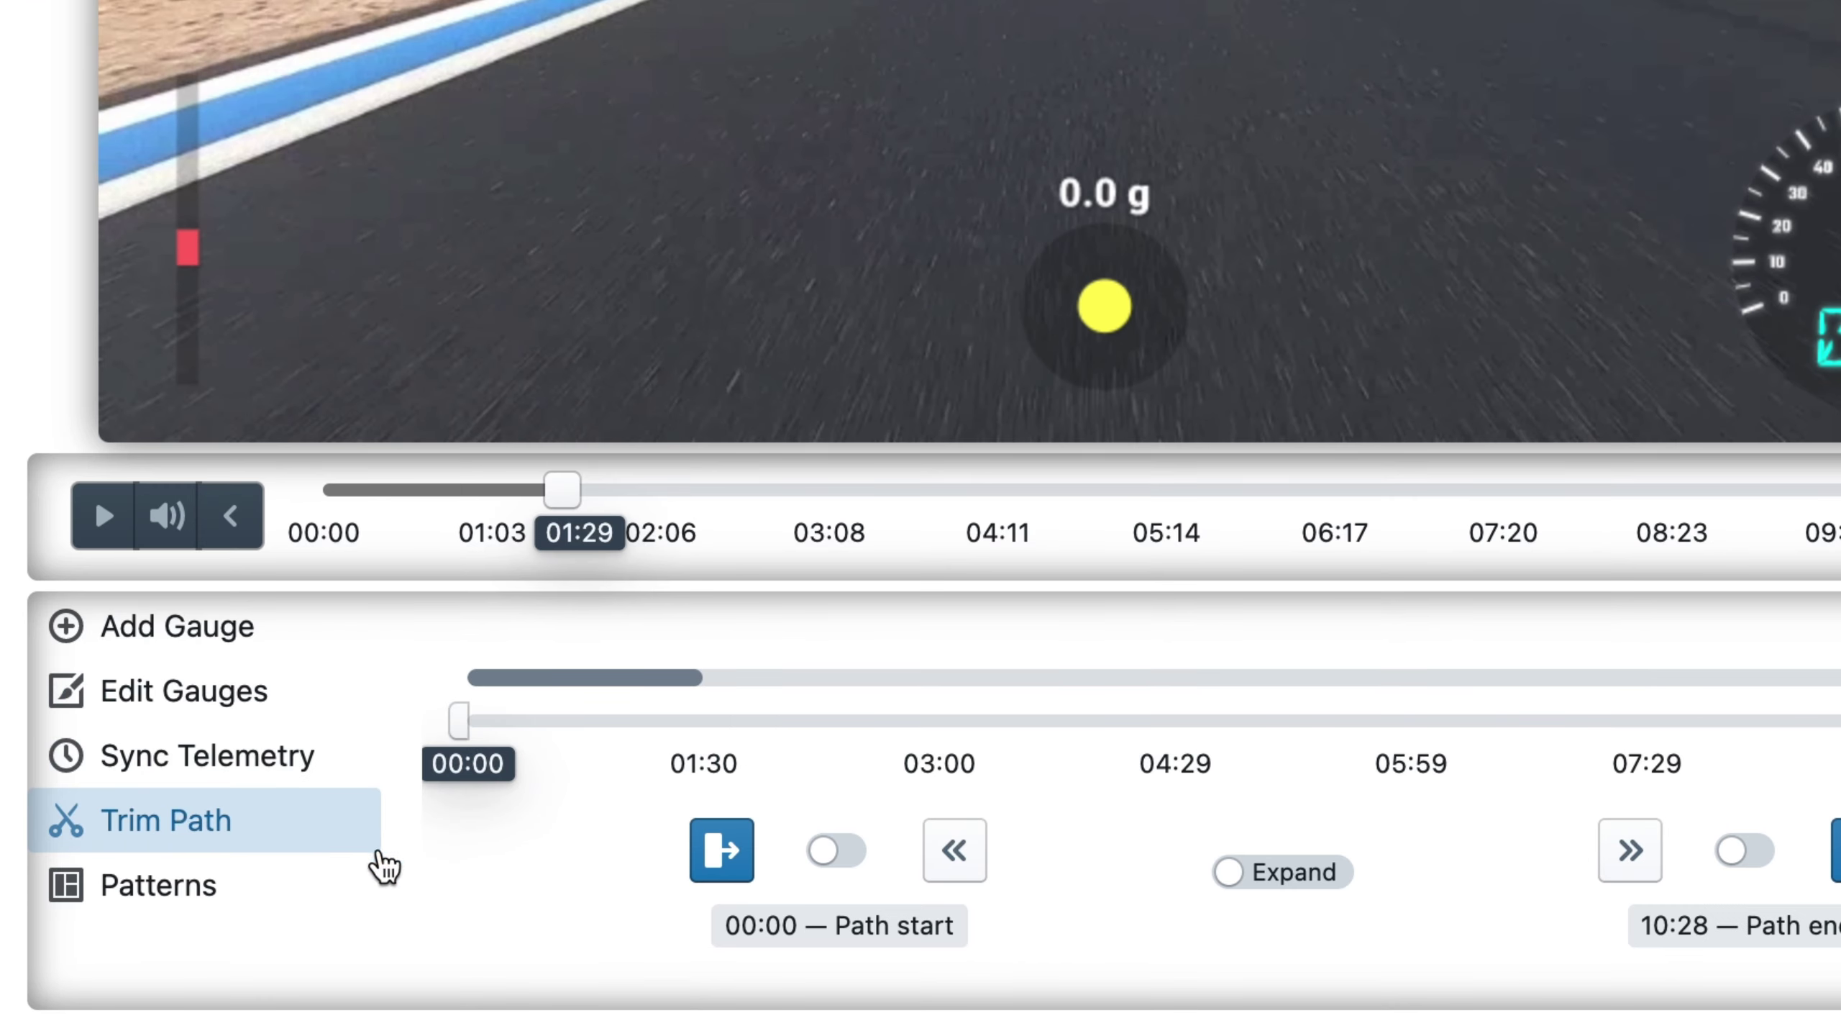
left_click(725, 852)
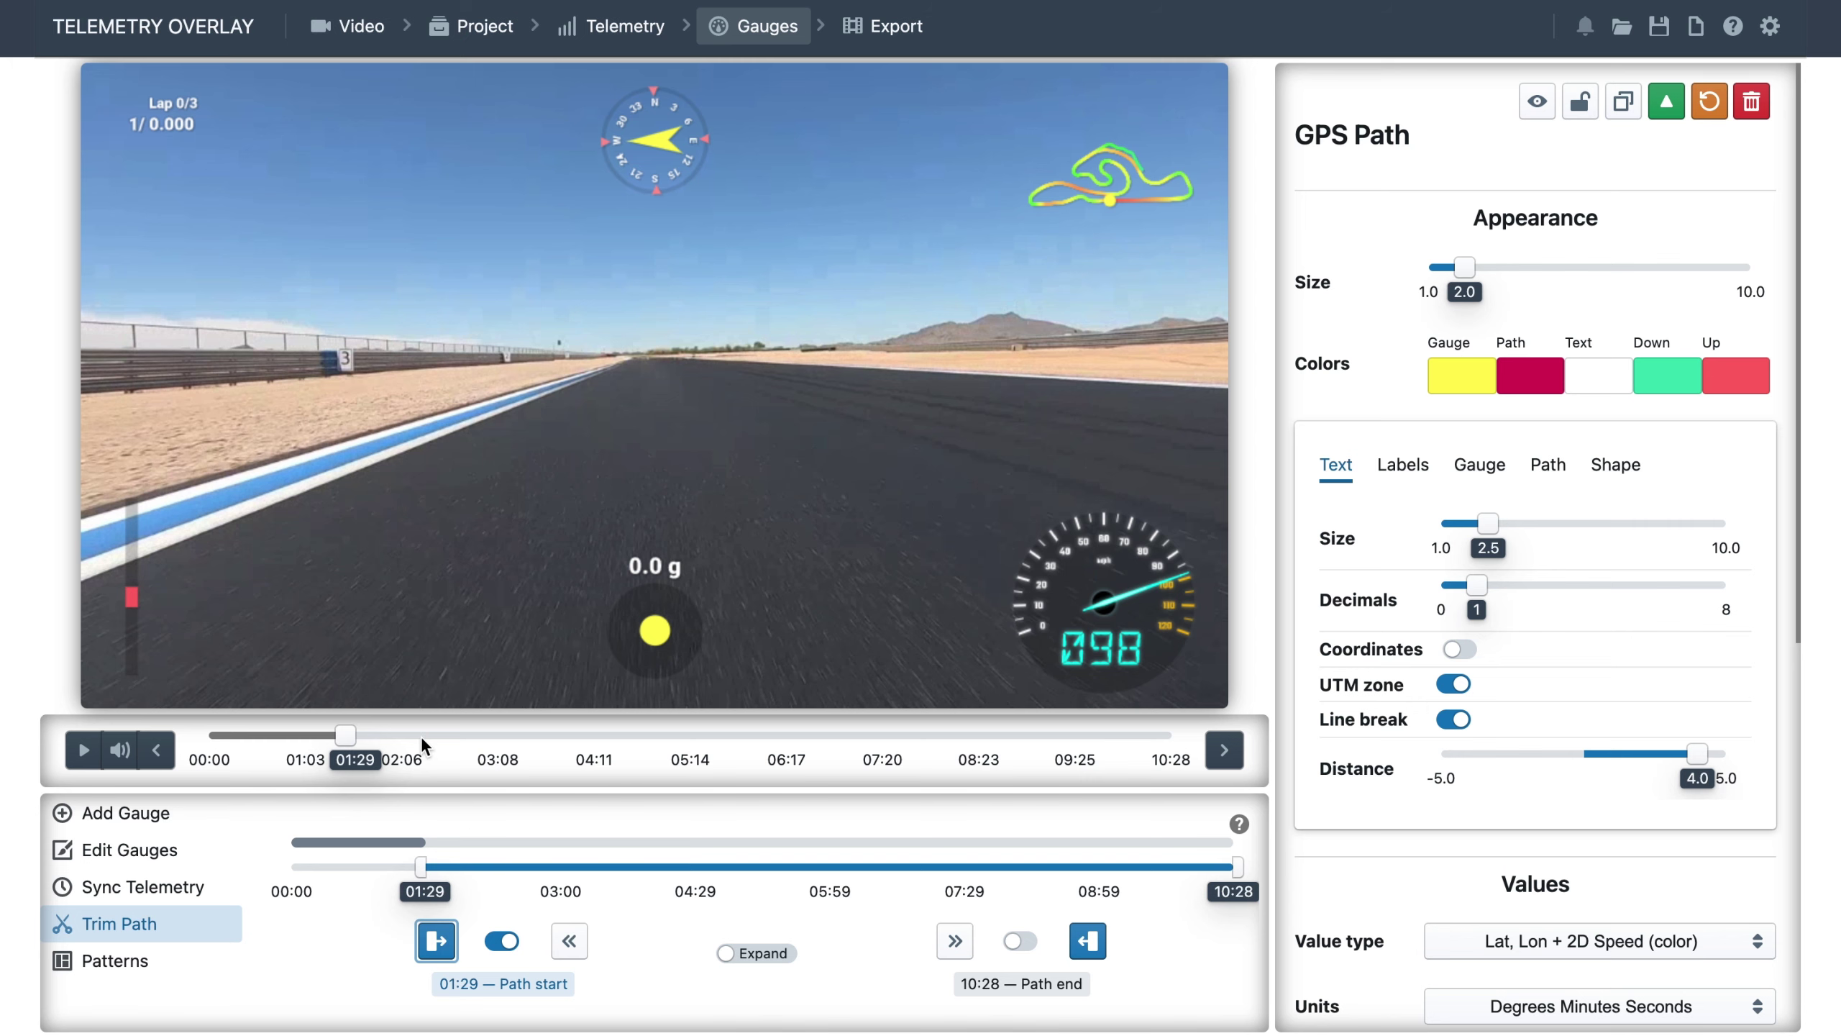
left_click_drag(423, 738, 537, 740)
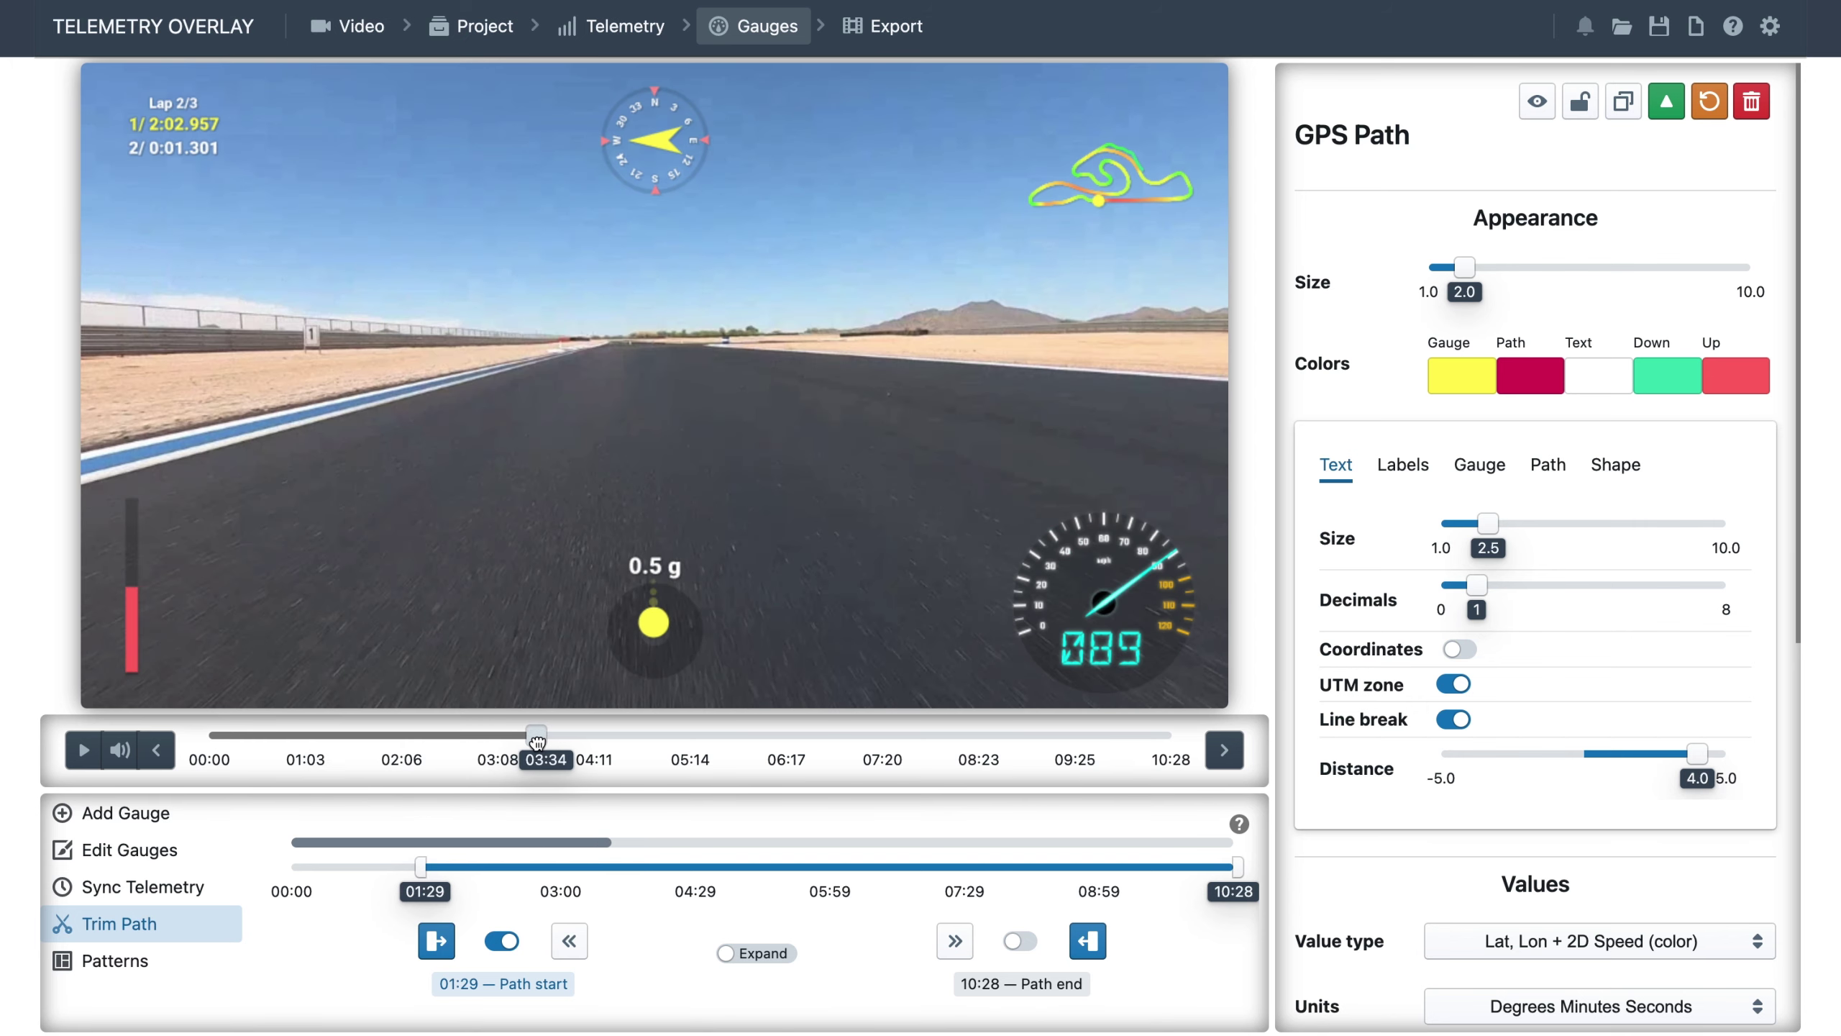
left_click(1087, 941)
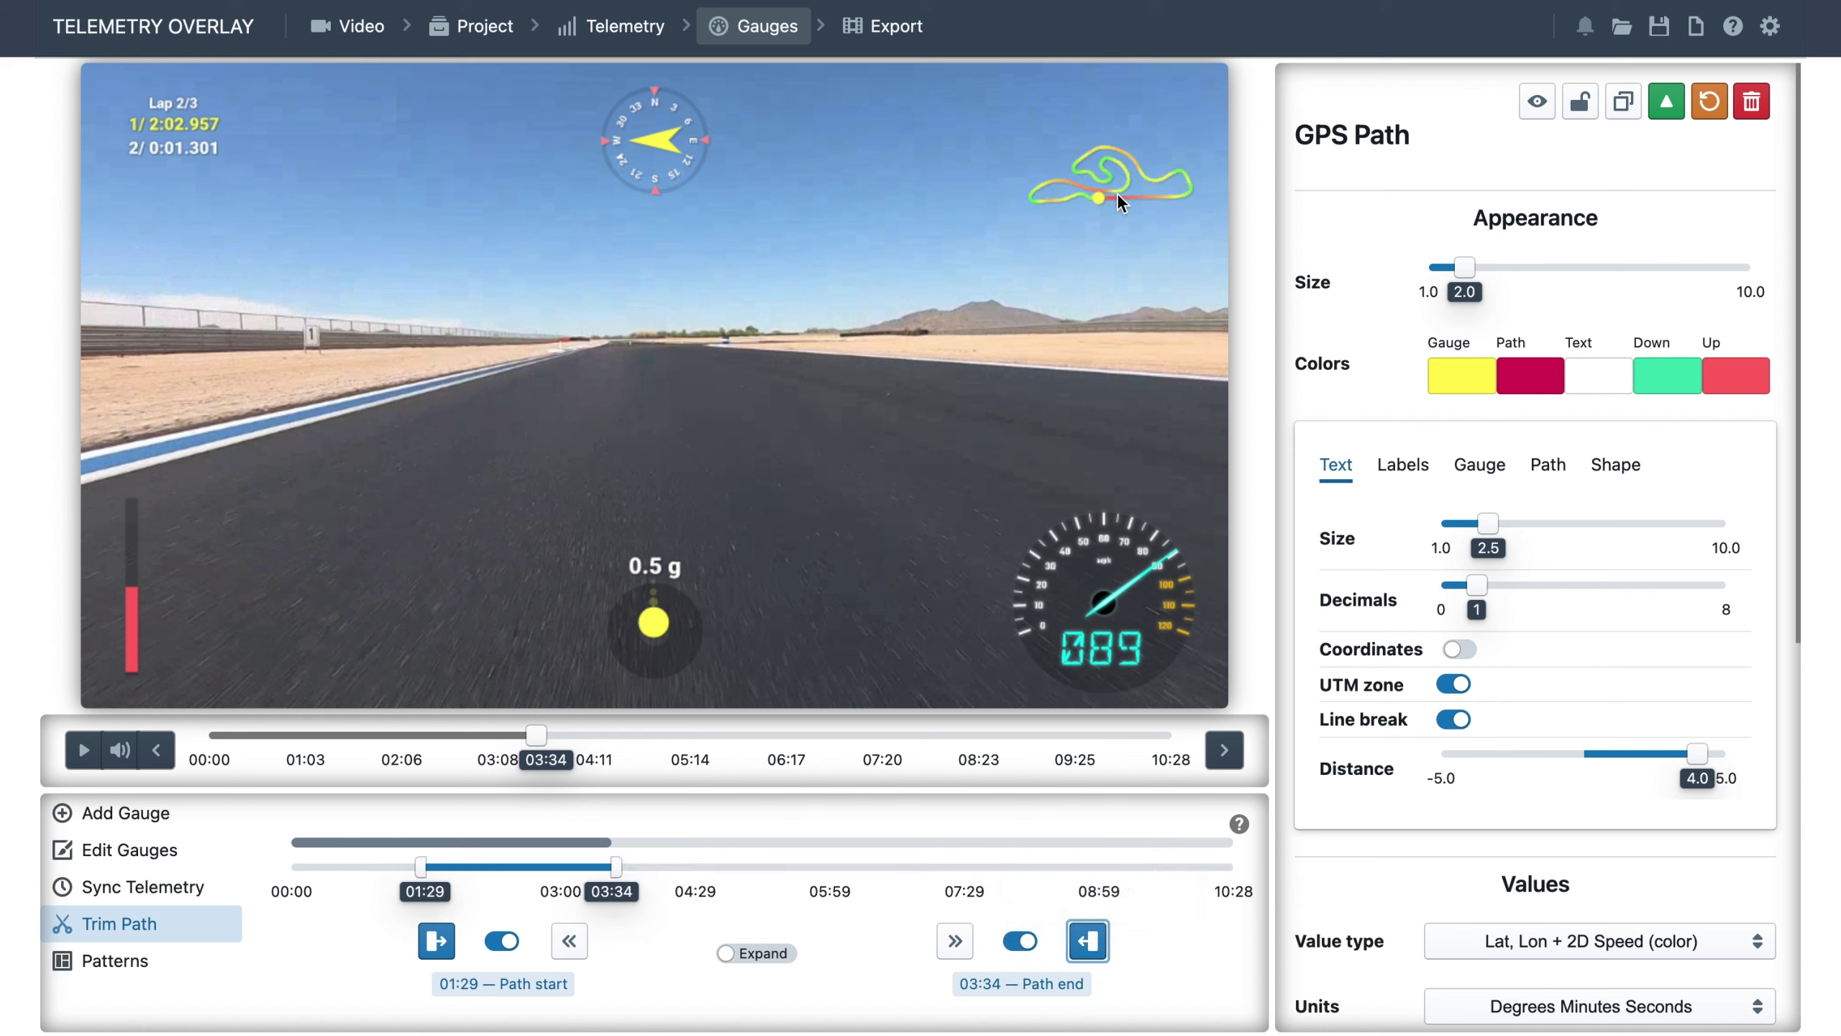
left_click_drag(1120, 203, 1090, 130)
left_click(1496, 268)
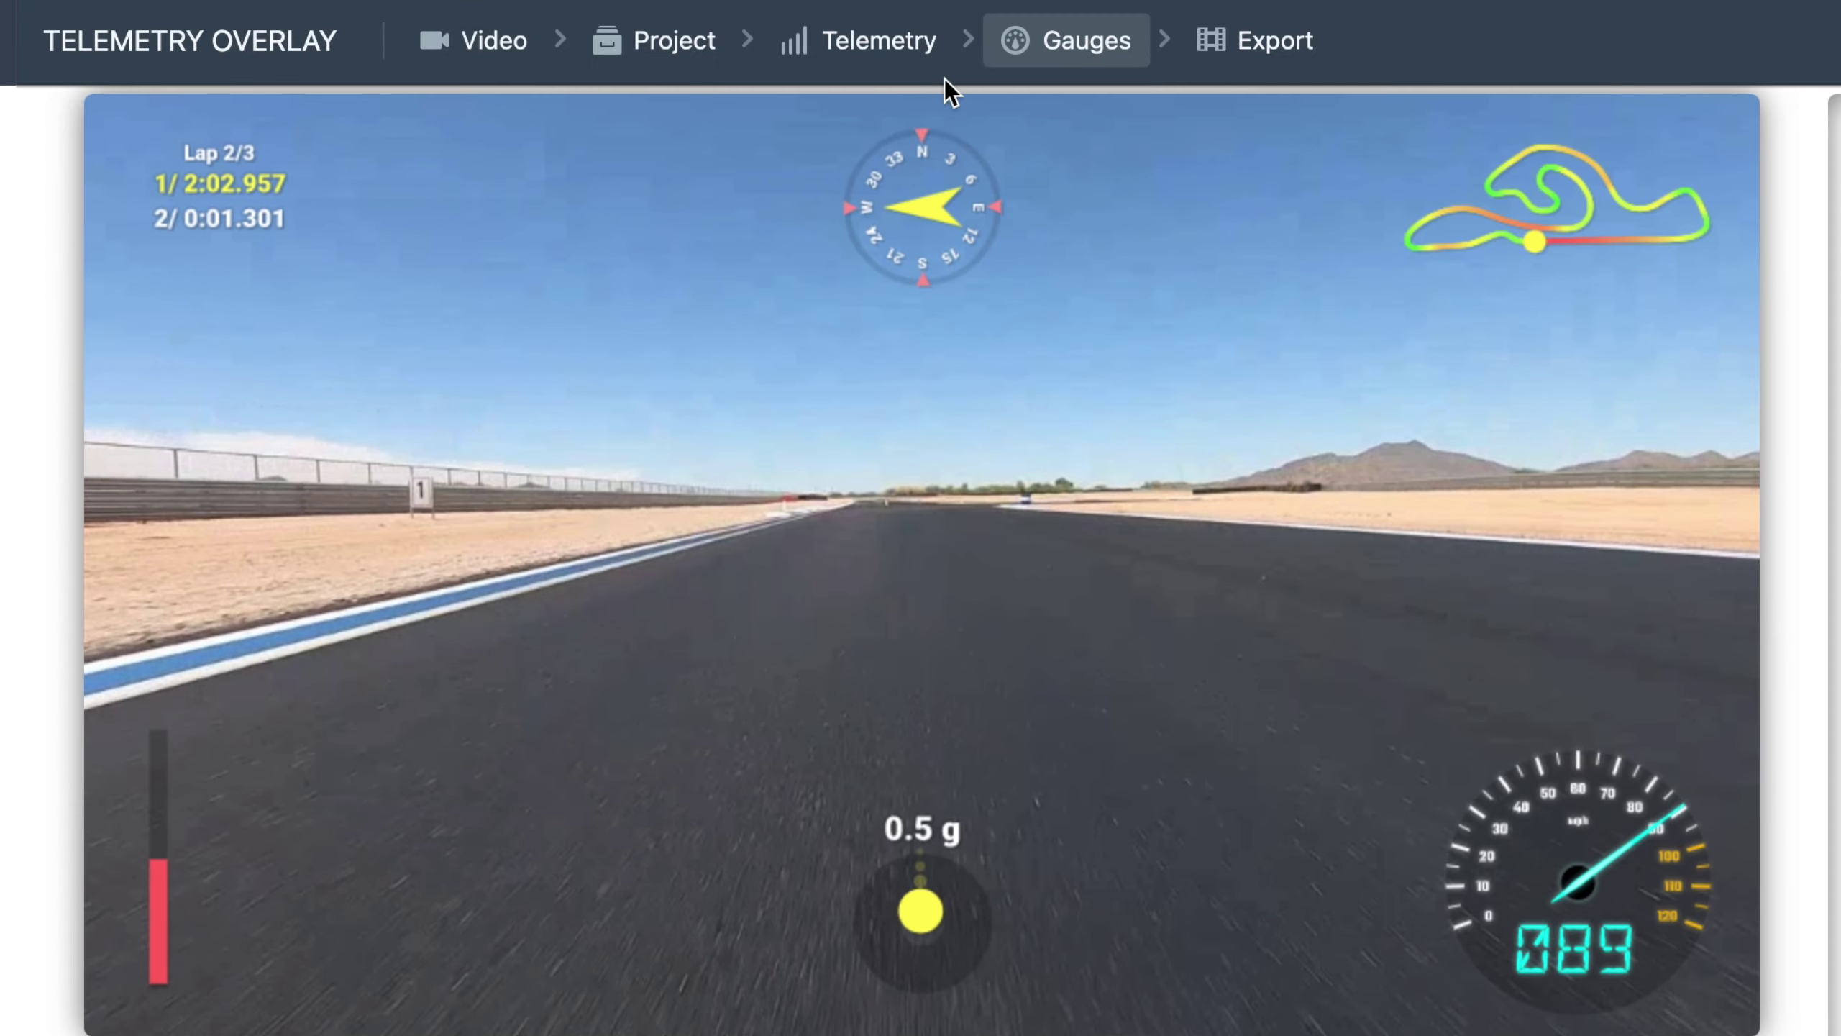
Drop AiM GX010096.csv onto the Telemetry page as a new source and close Finder.
left_click(906, 40)
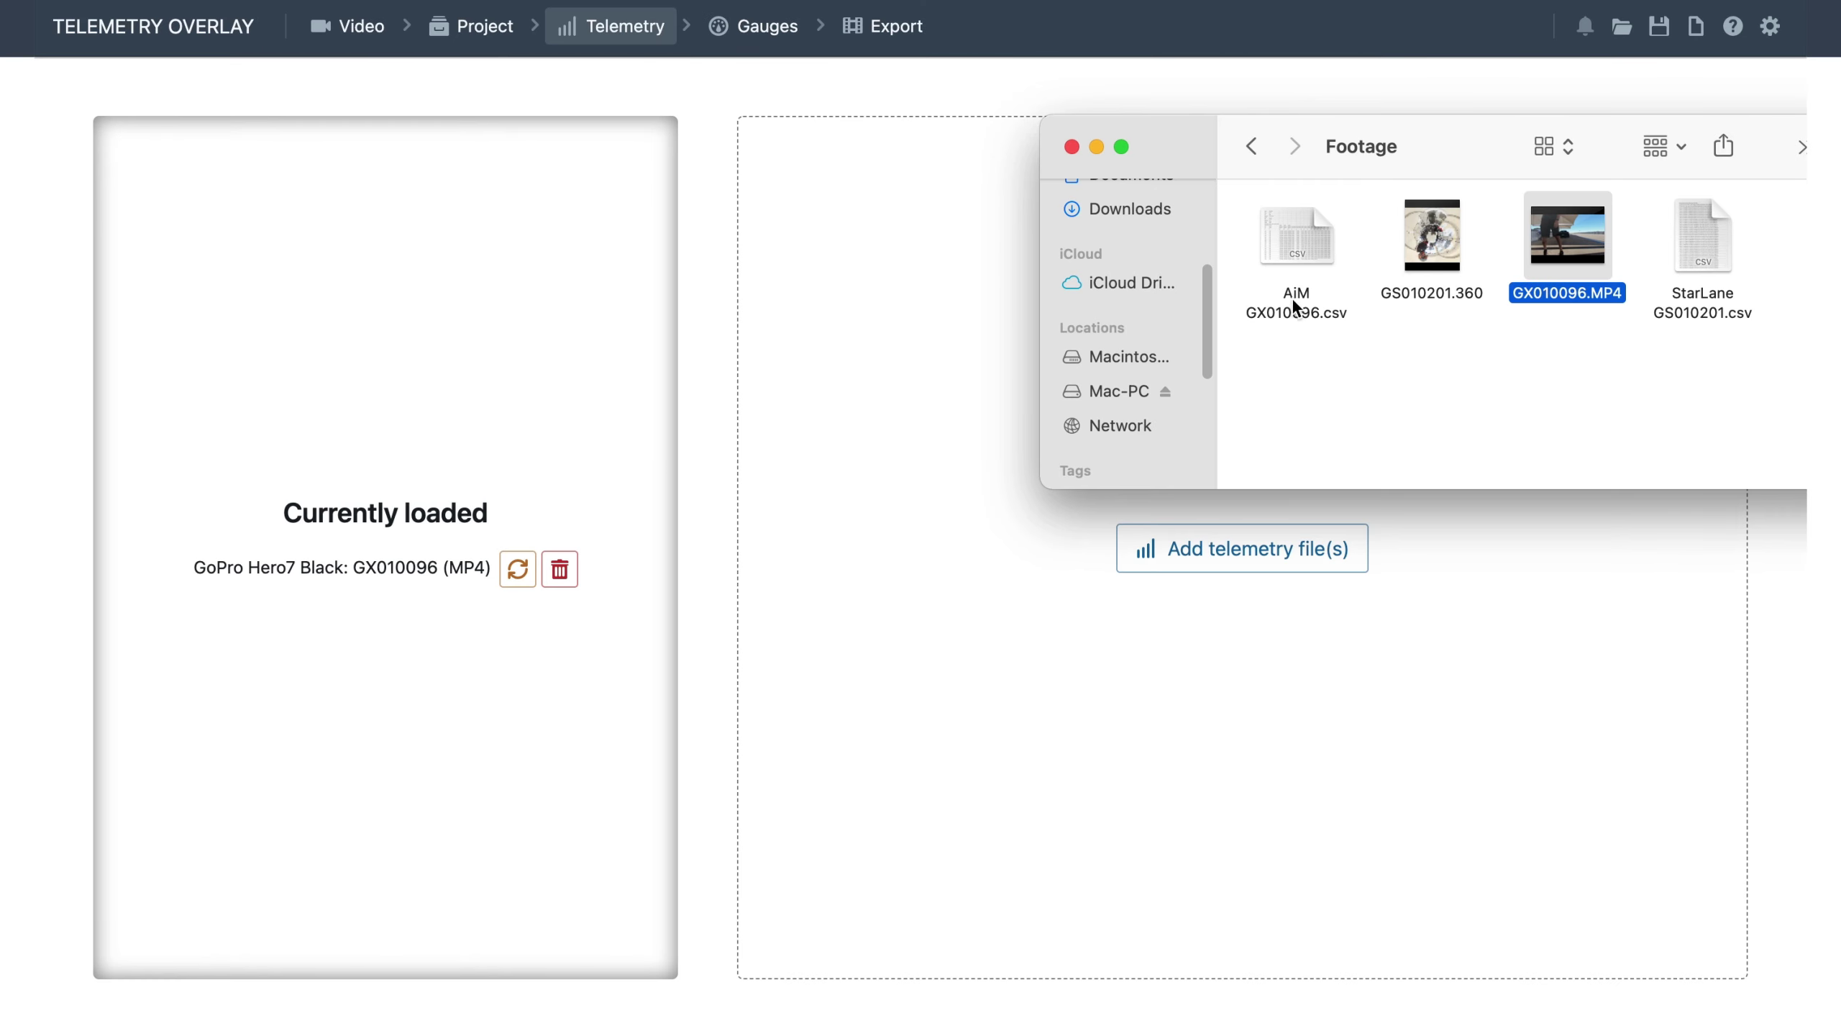
left_click_drag(1300, 244, 1279, 549)
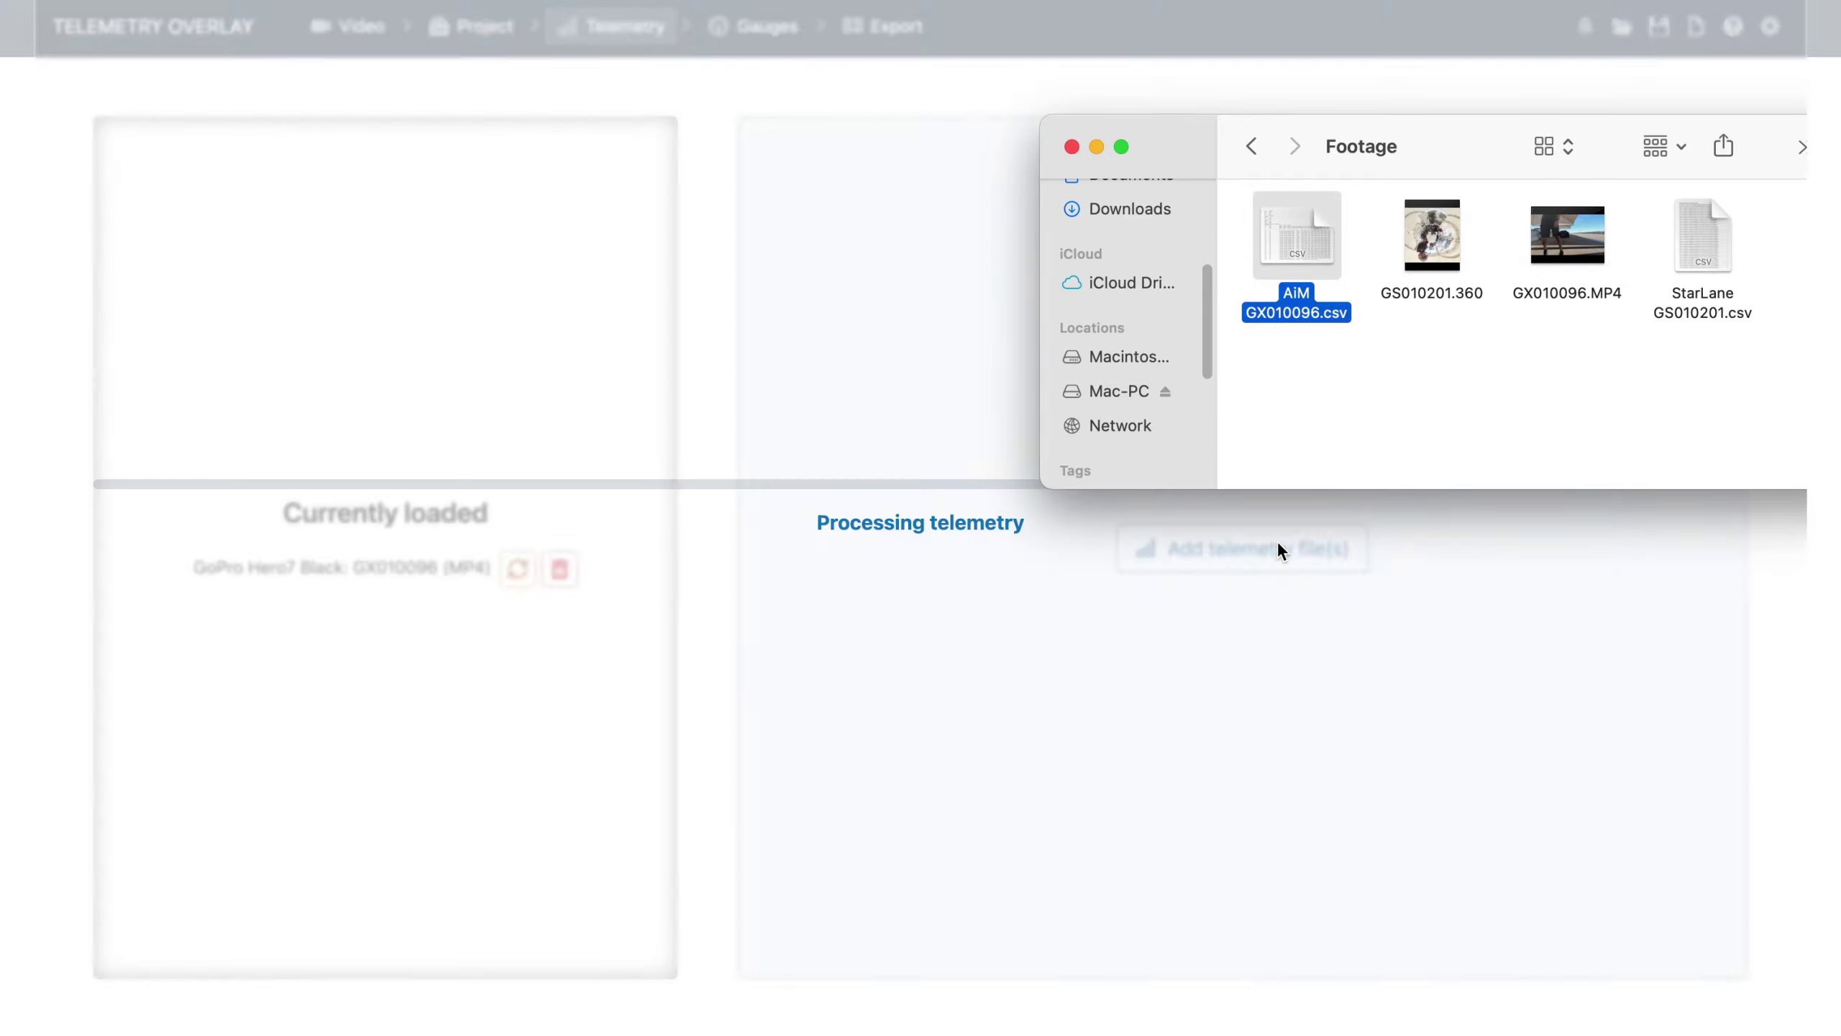
key("super+w")
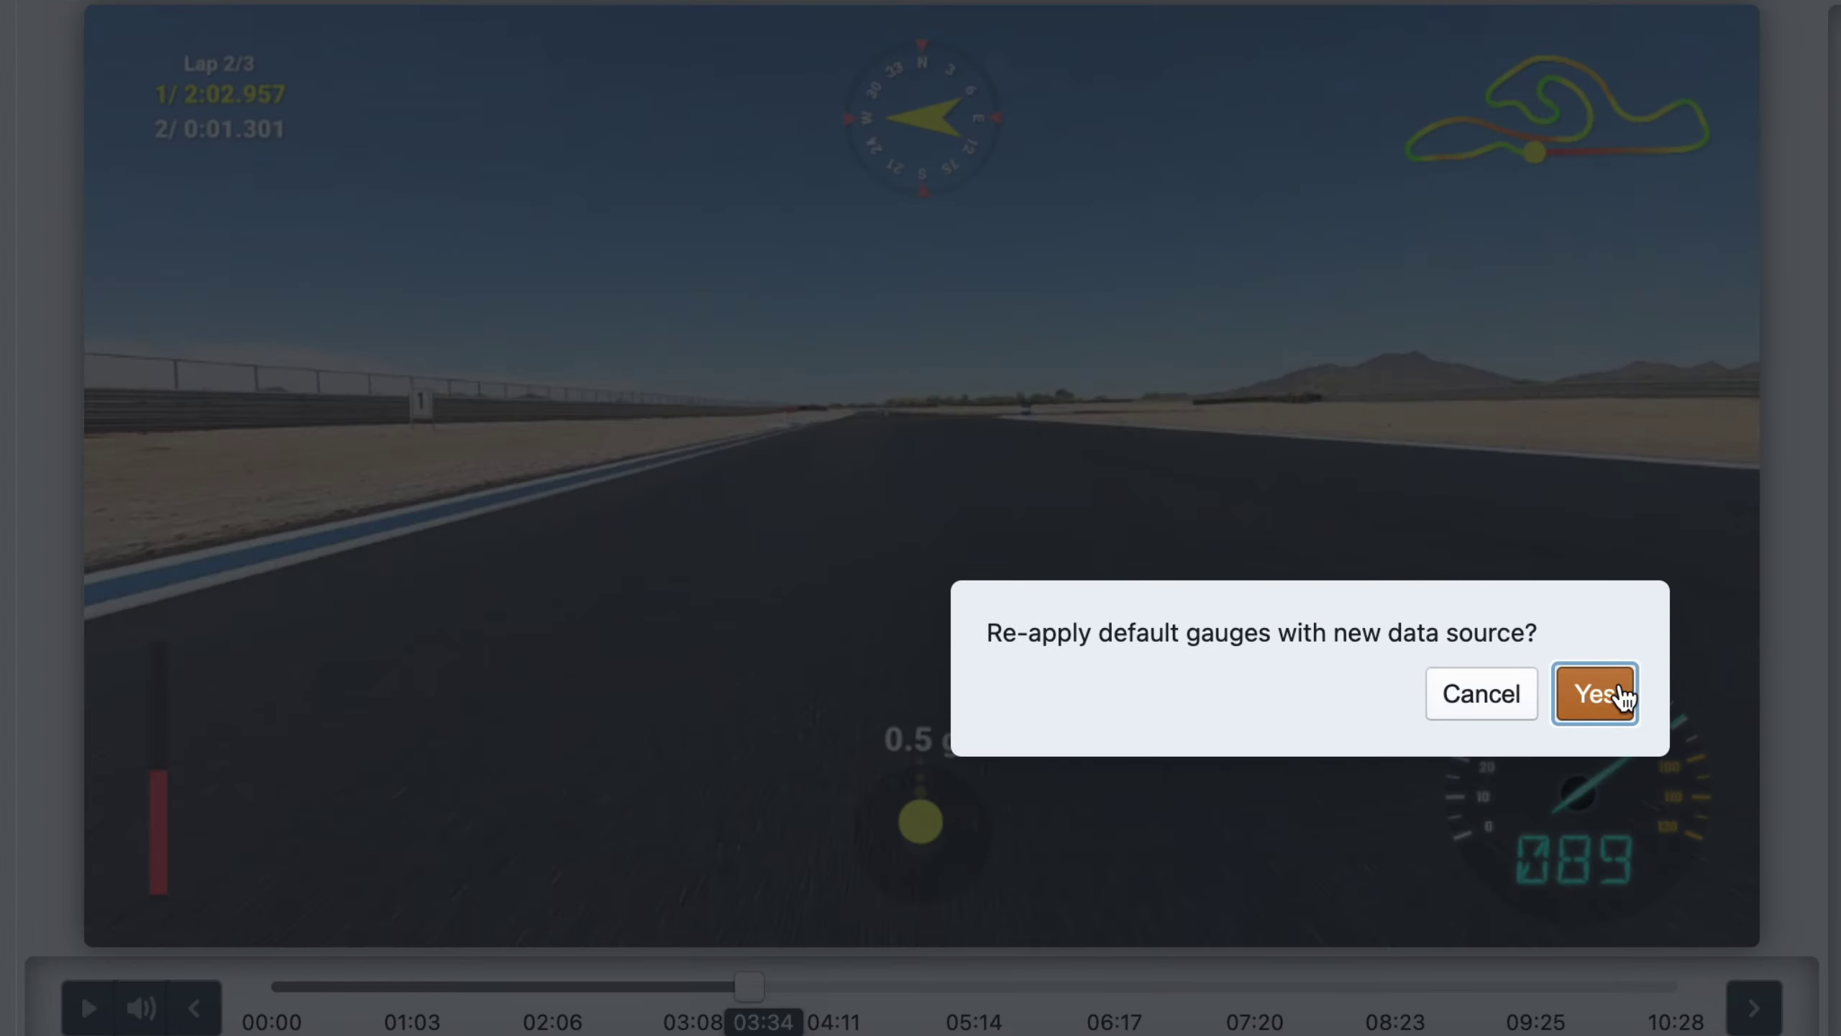
Re-apply default gauges to the AiM data and play the preview.
left_click(1610, 696)
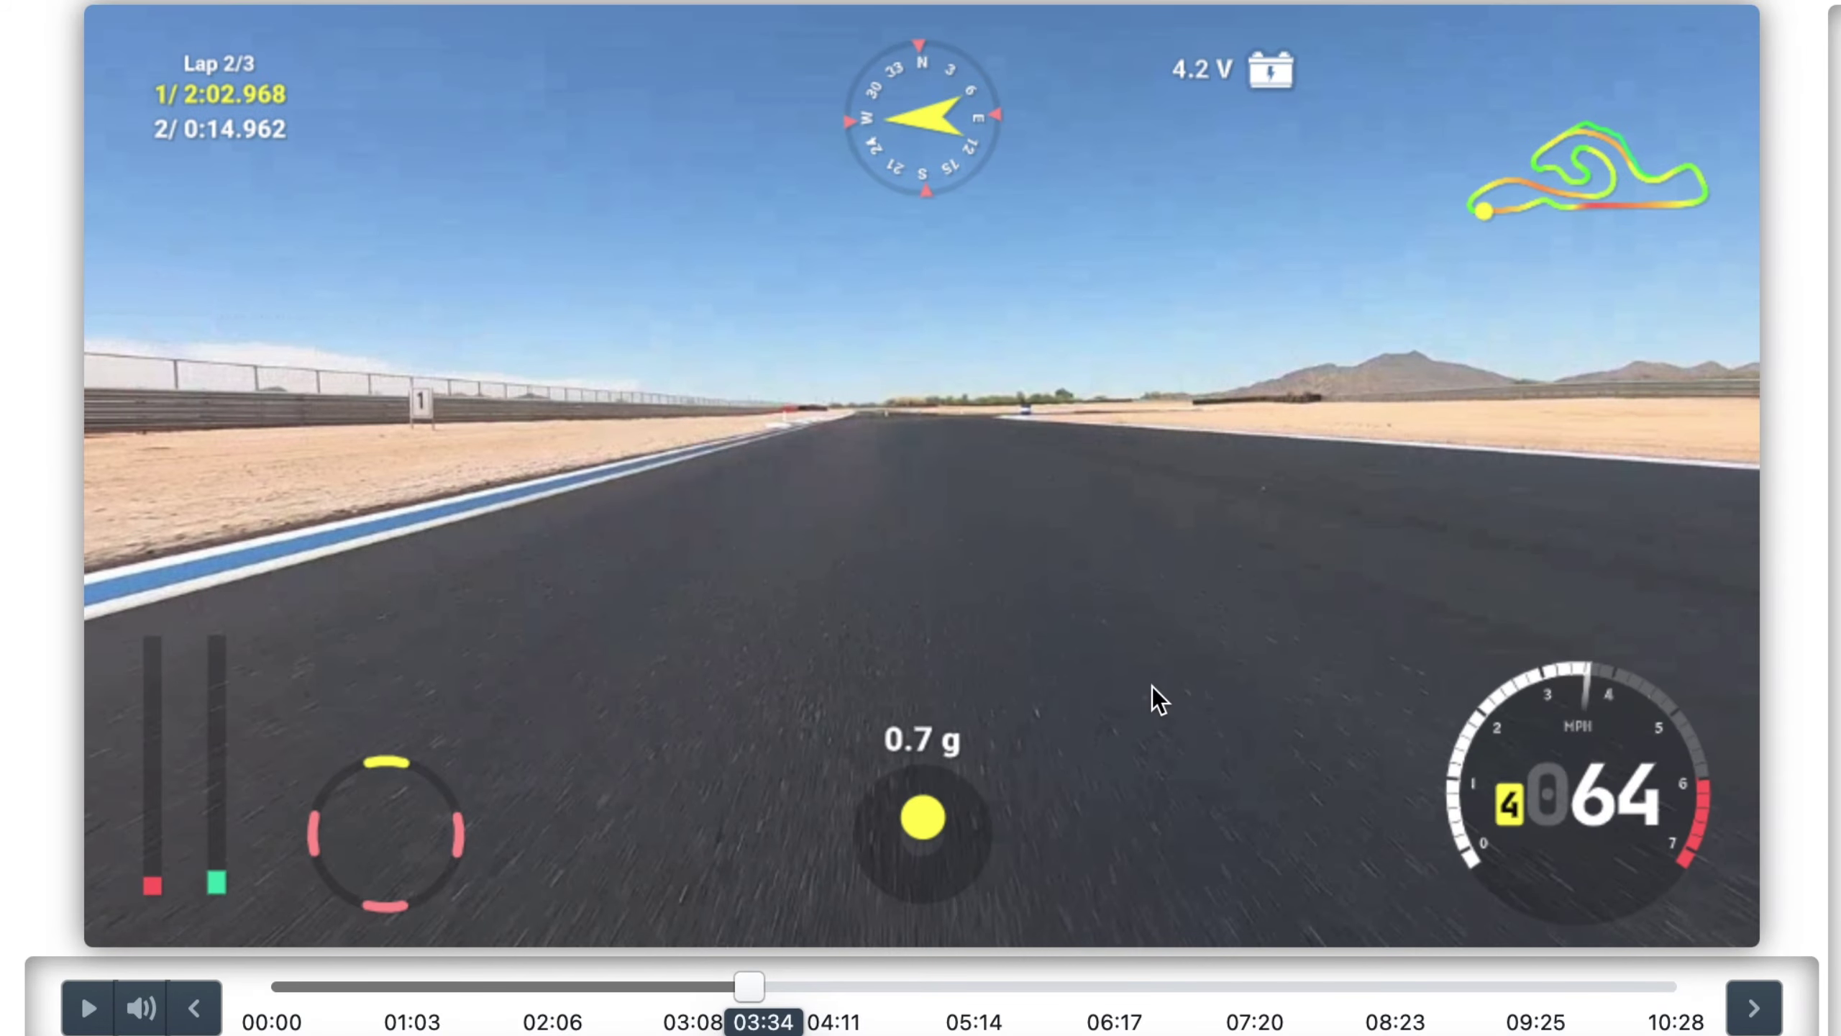
left_click(88, 1011)
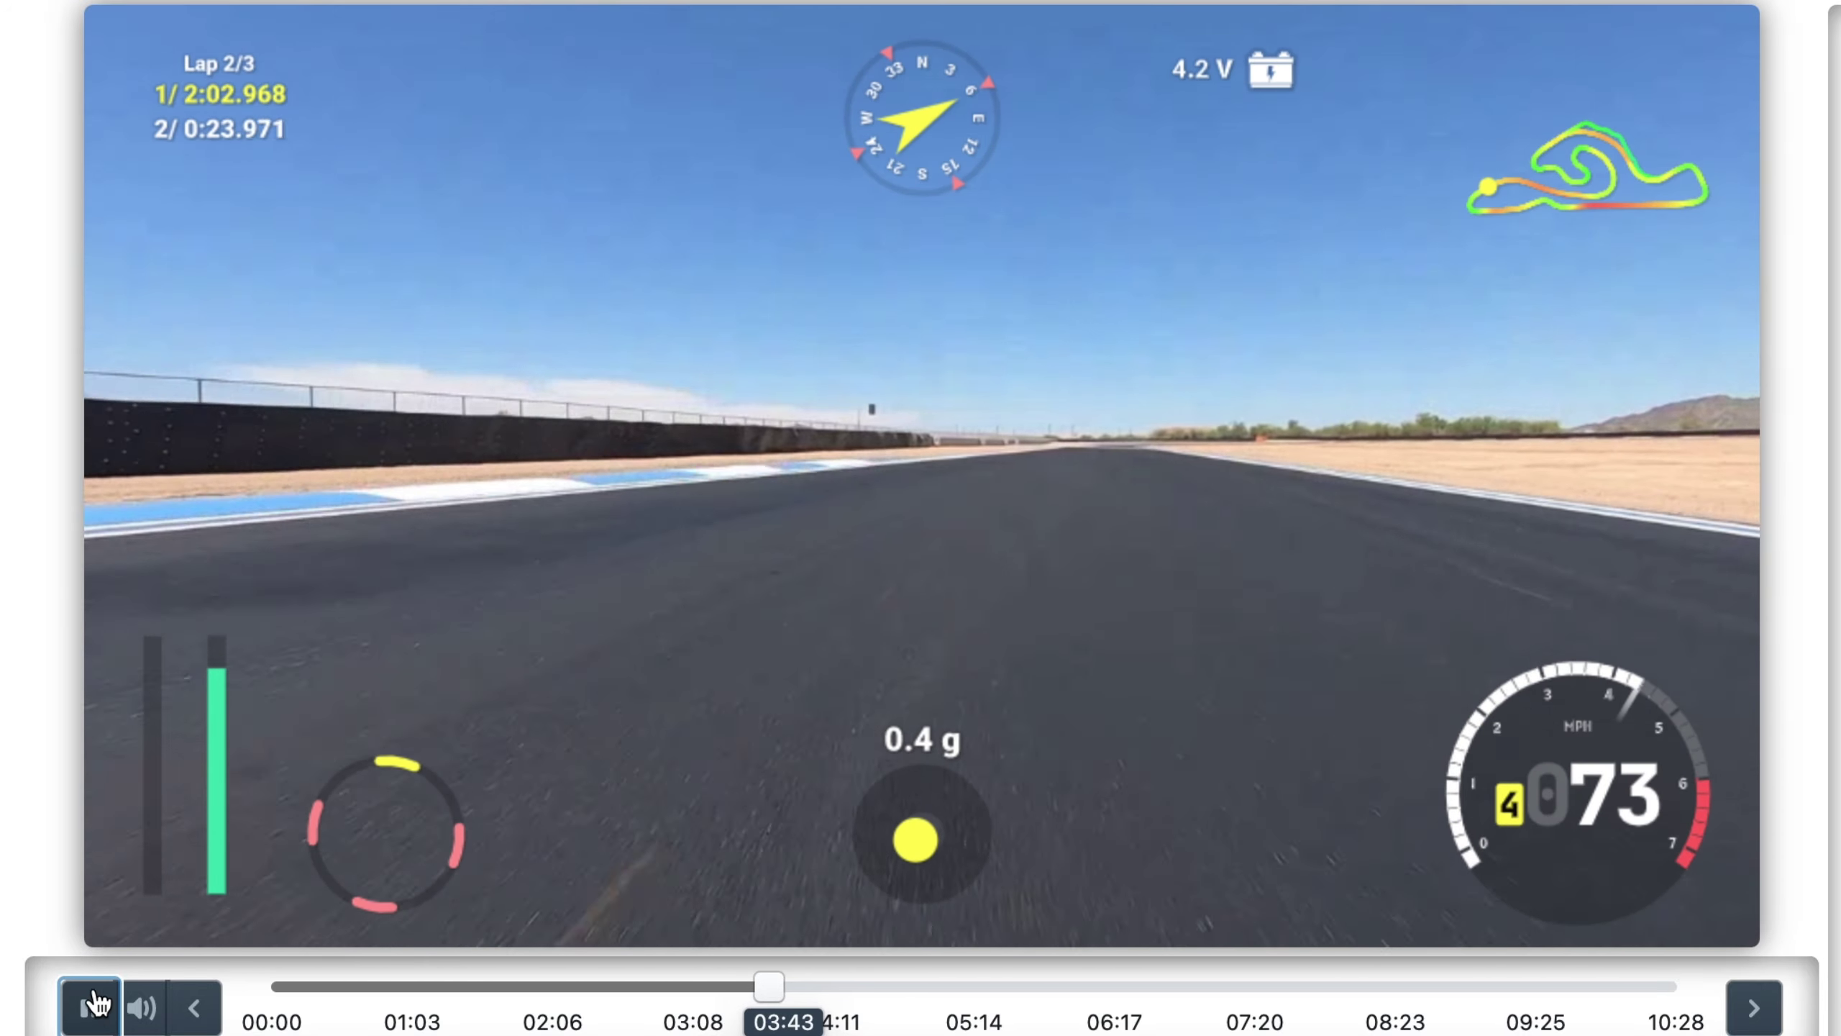
left_click(88, 1008)
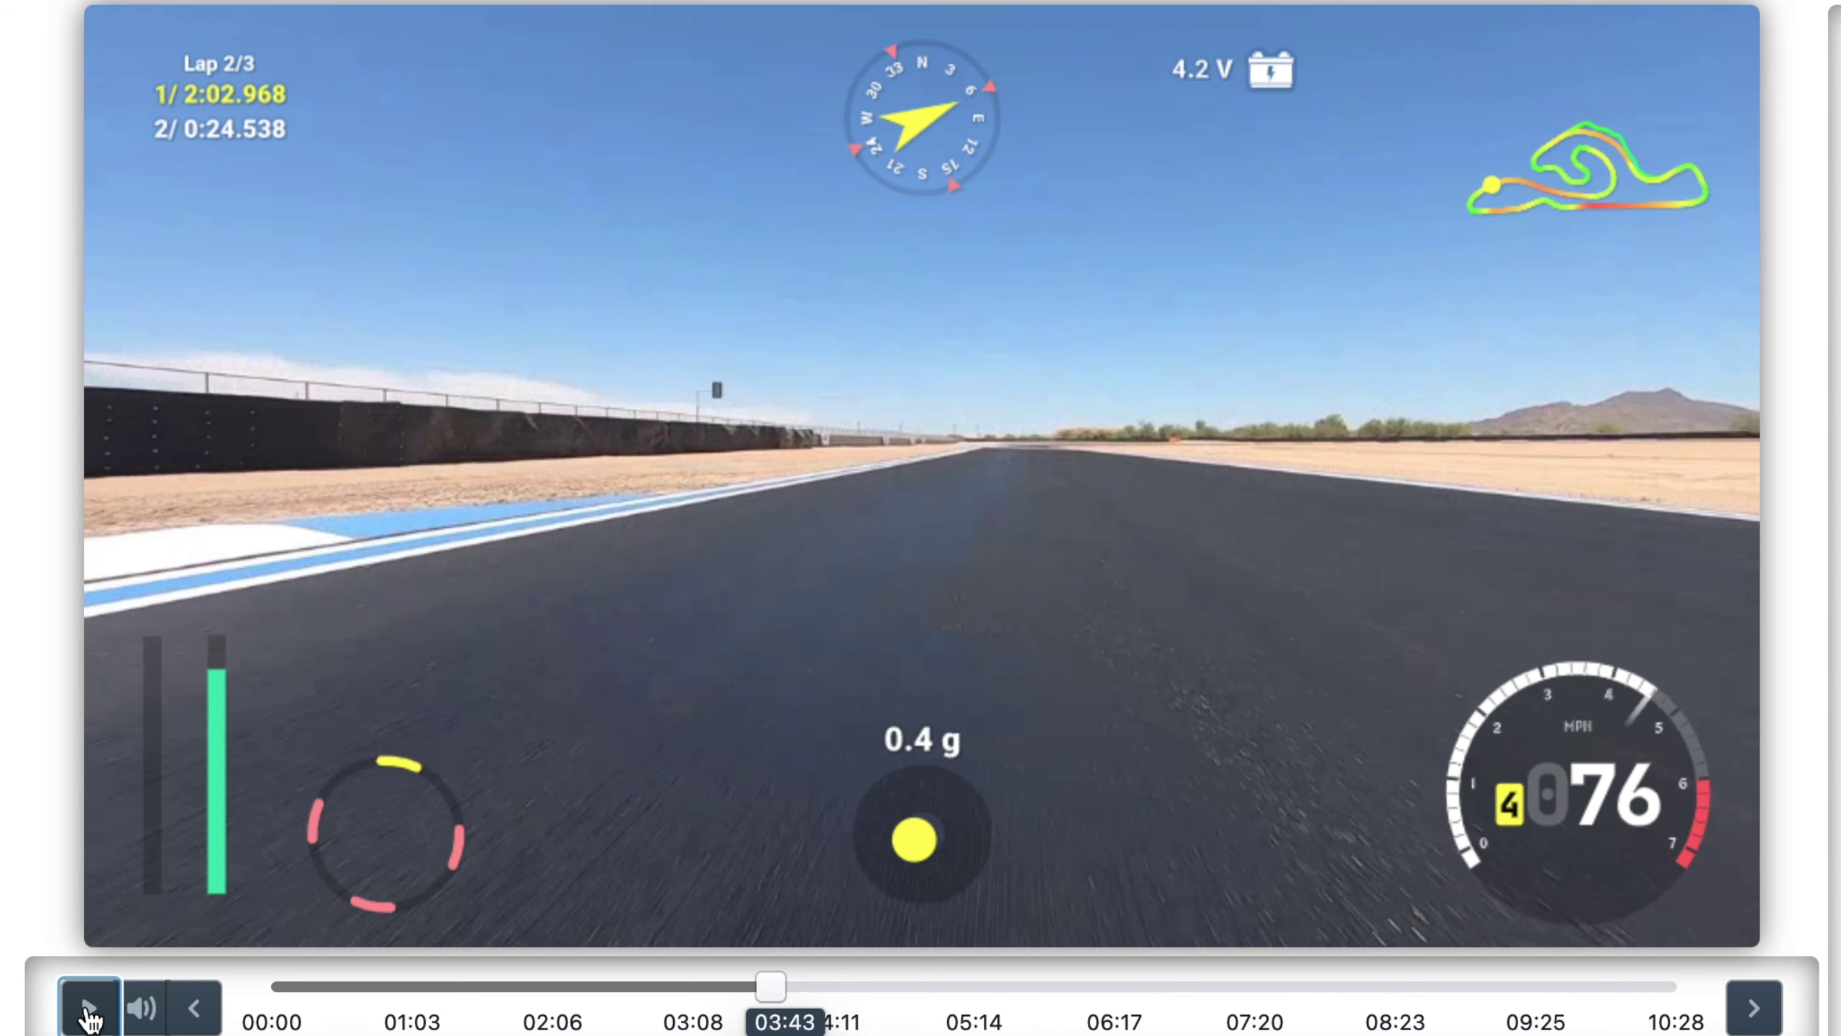
Replay from 00:34 in the pit lane to 00:36, then view the Telemetry page listing both sources.
left_click(362, 985)
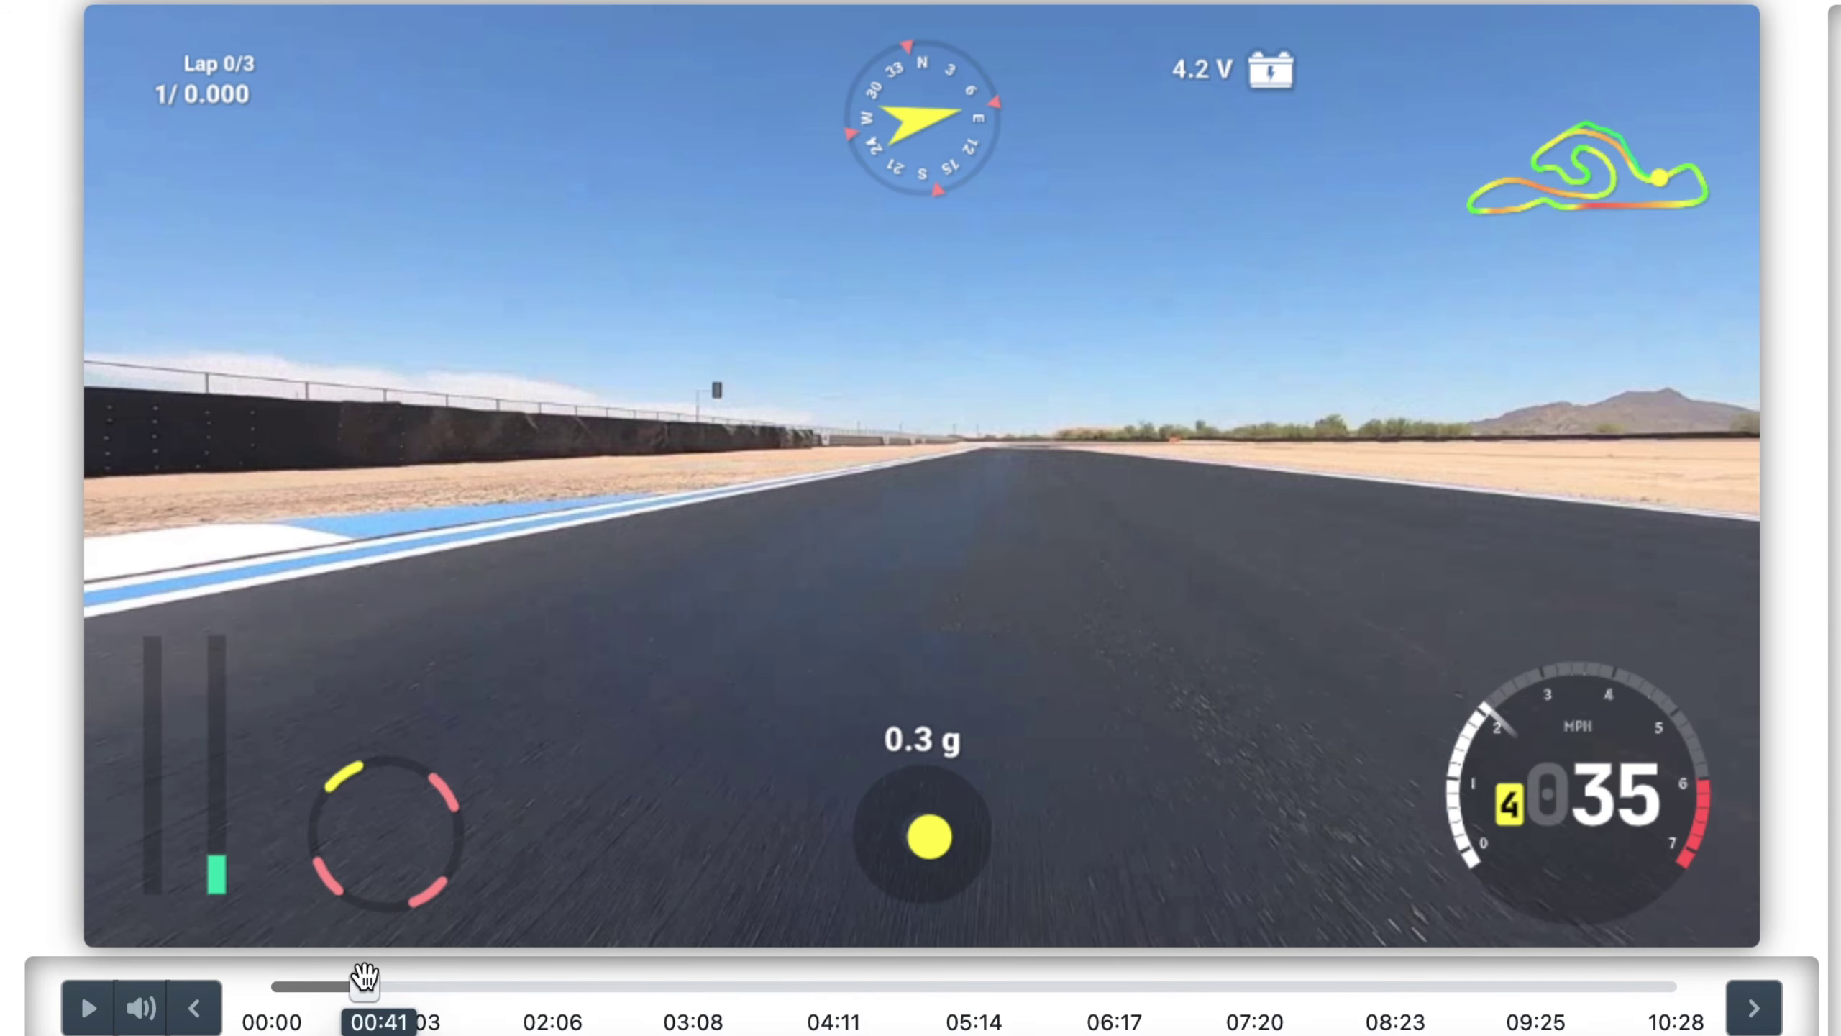
left_click_drag(357, 982, 349, 985)
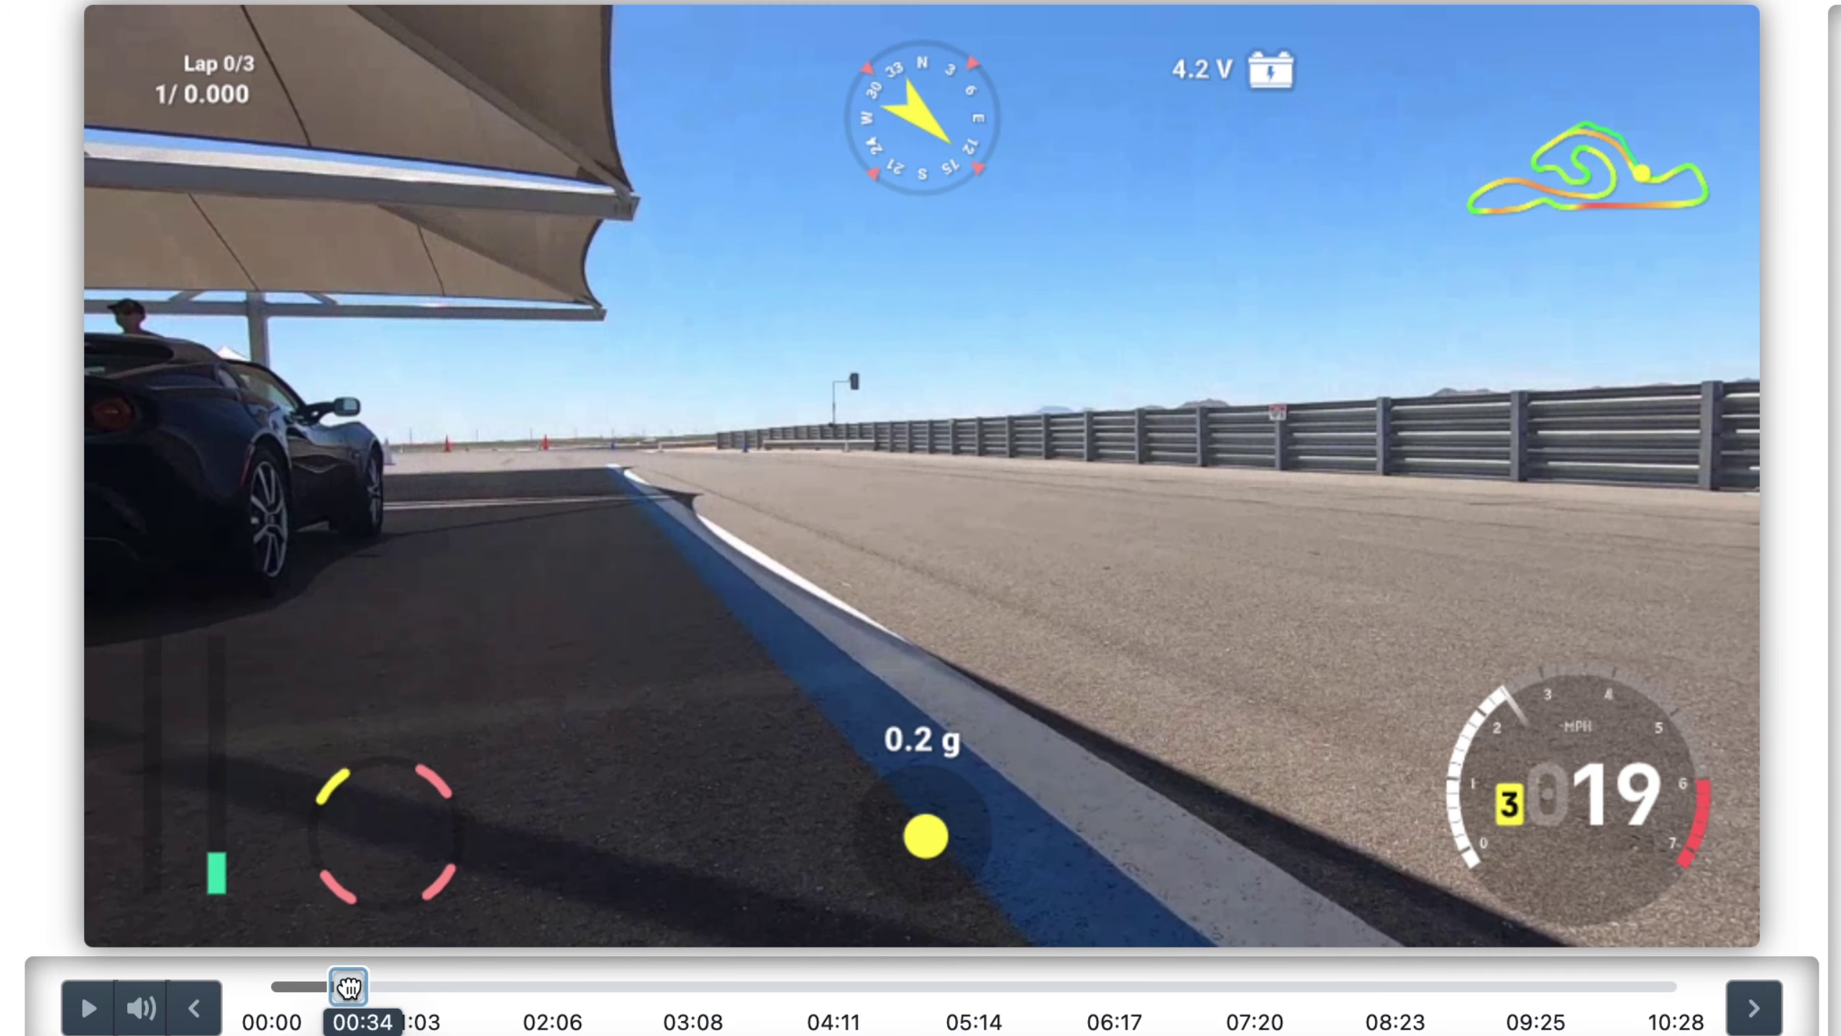
left_click(91, 1020)
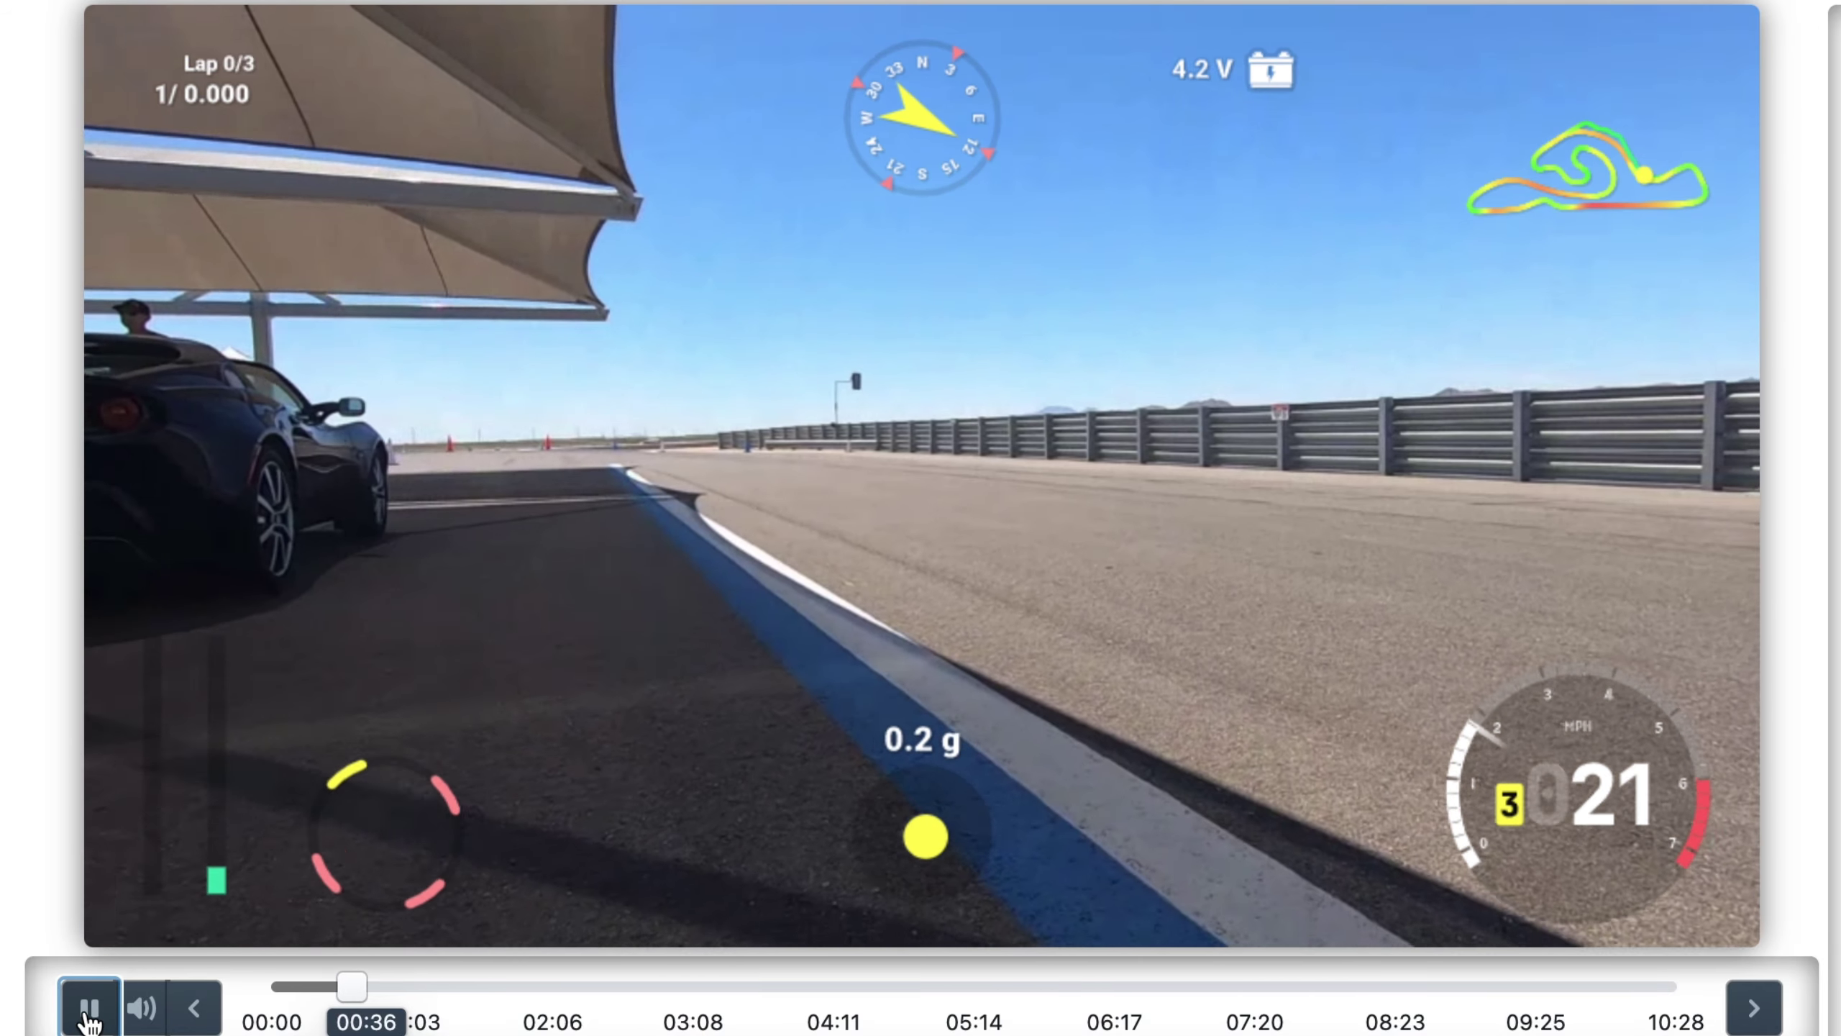
left_click(90, 1015)
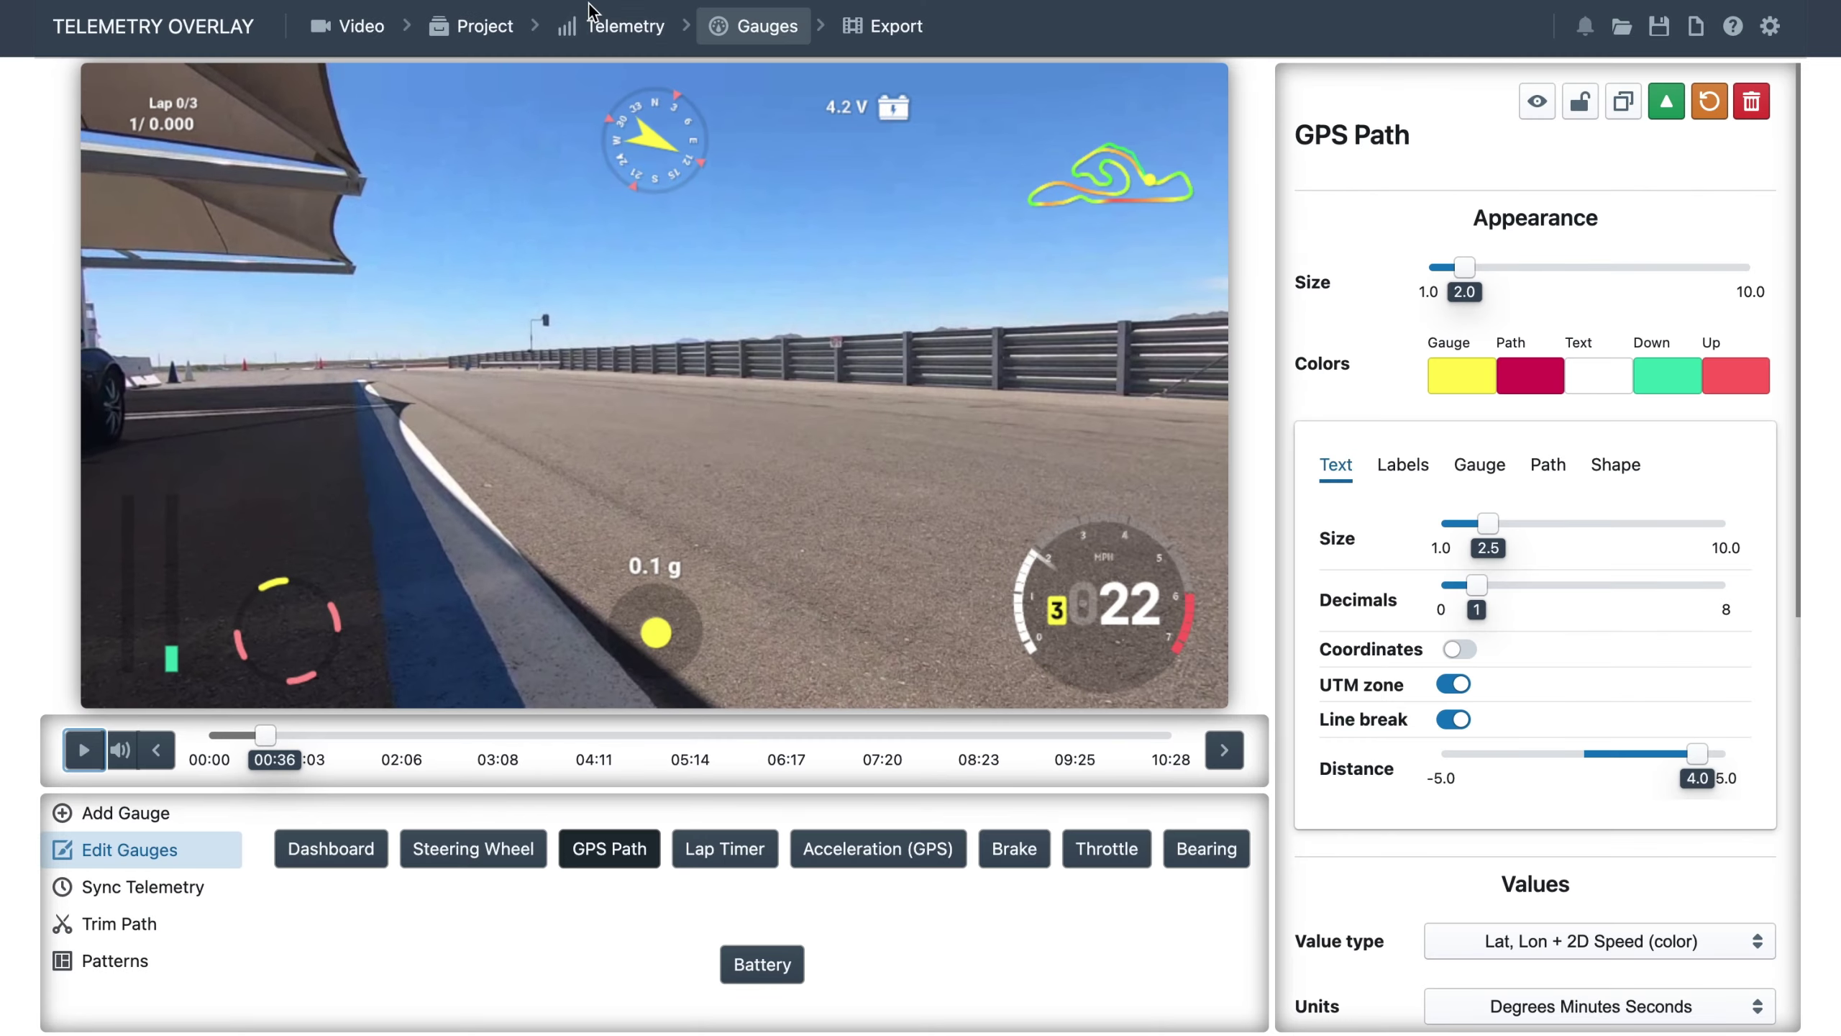
left_click(620, 29)
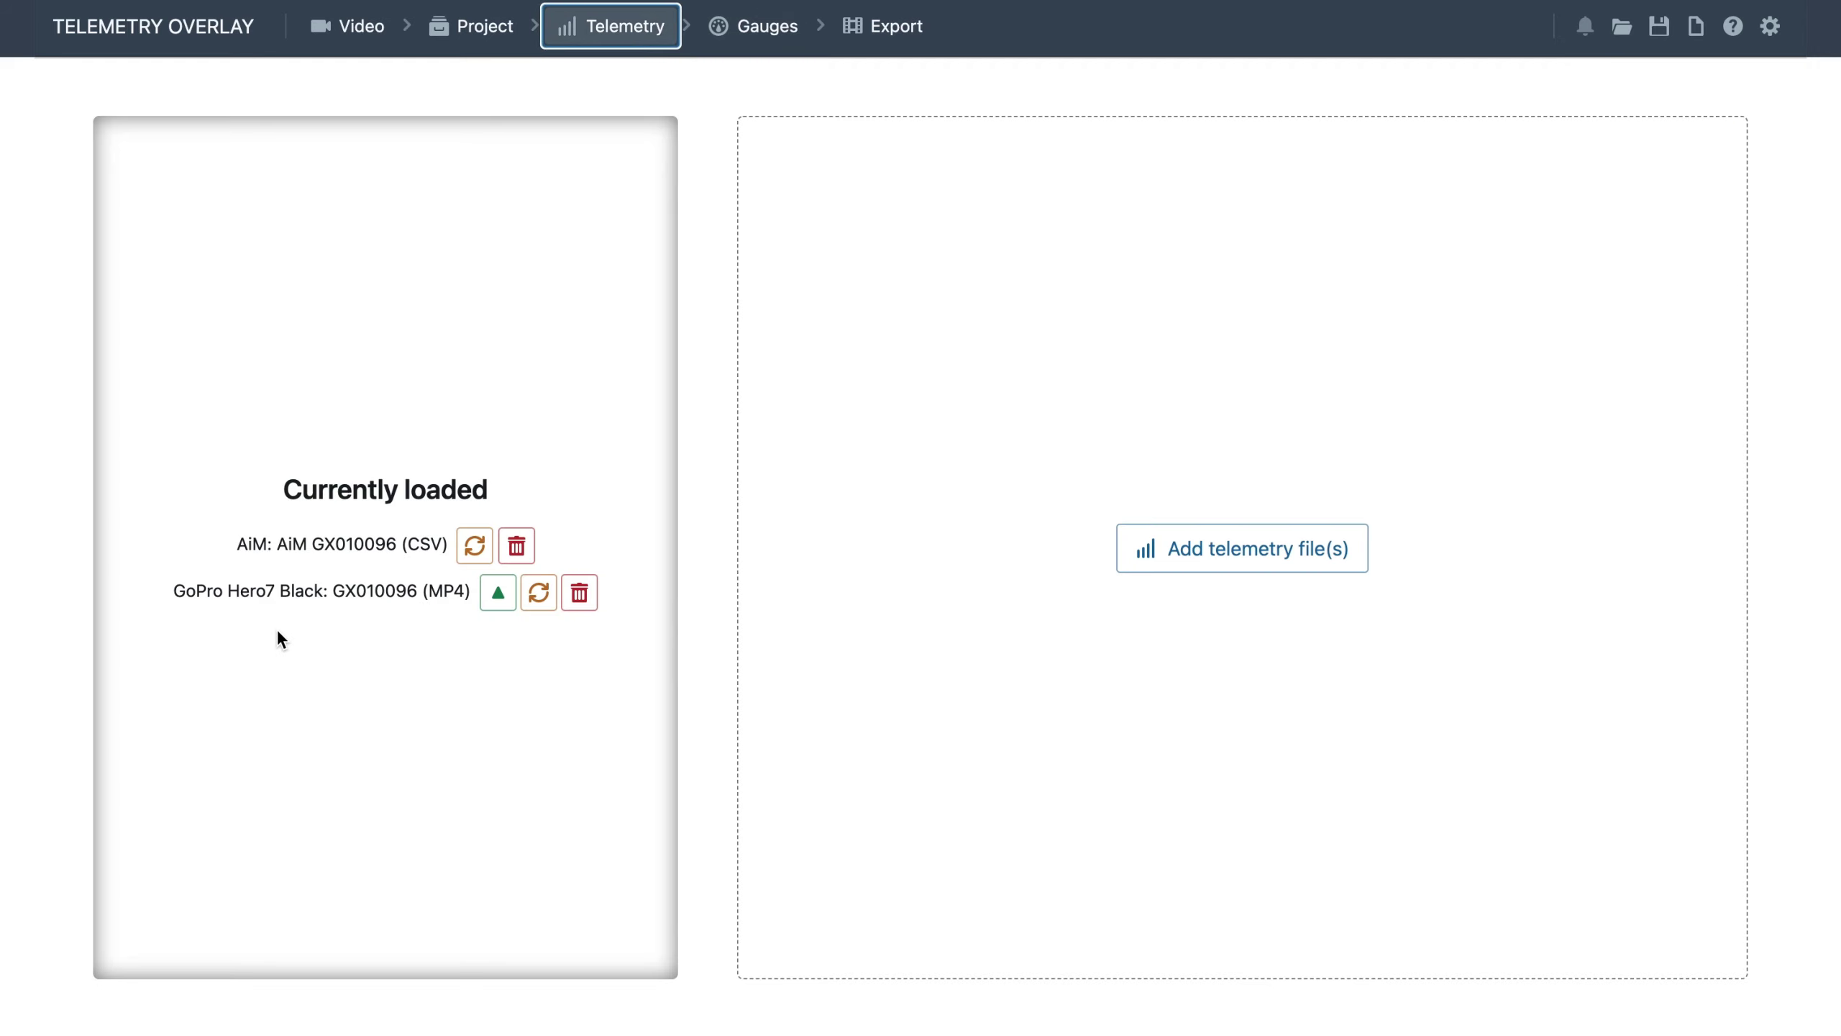
Add a Speedometer gauge to the video and reduce its size.
left_click(754, 32)
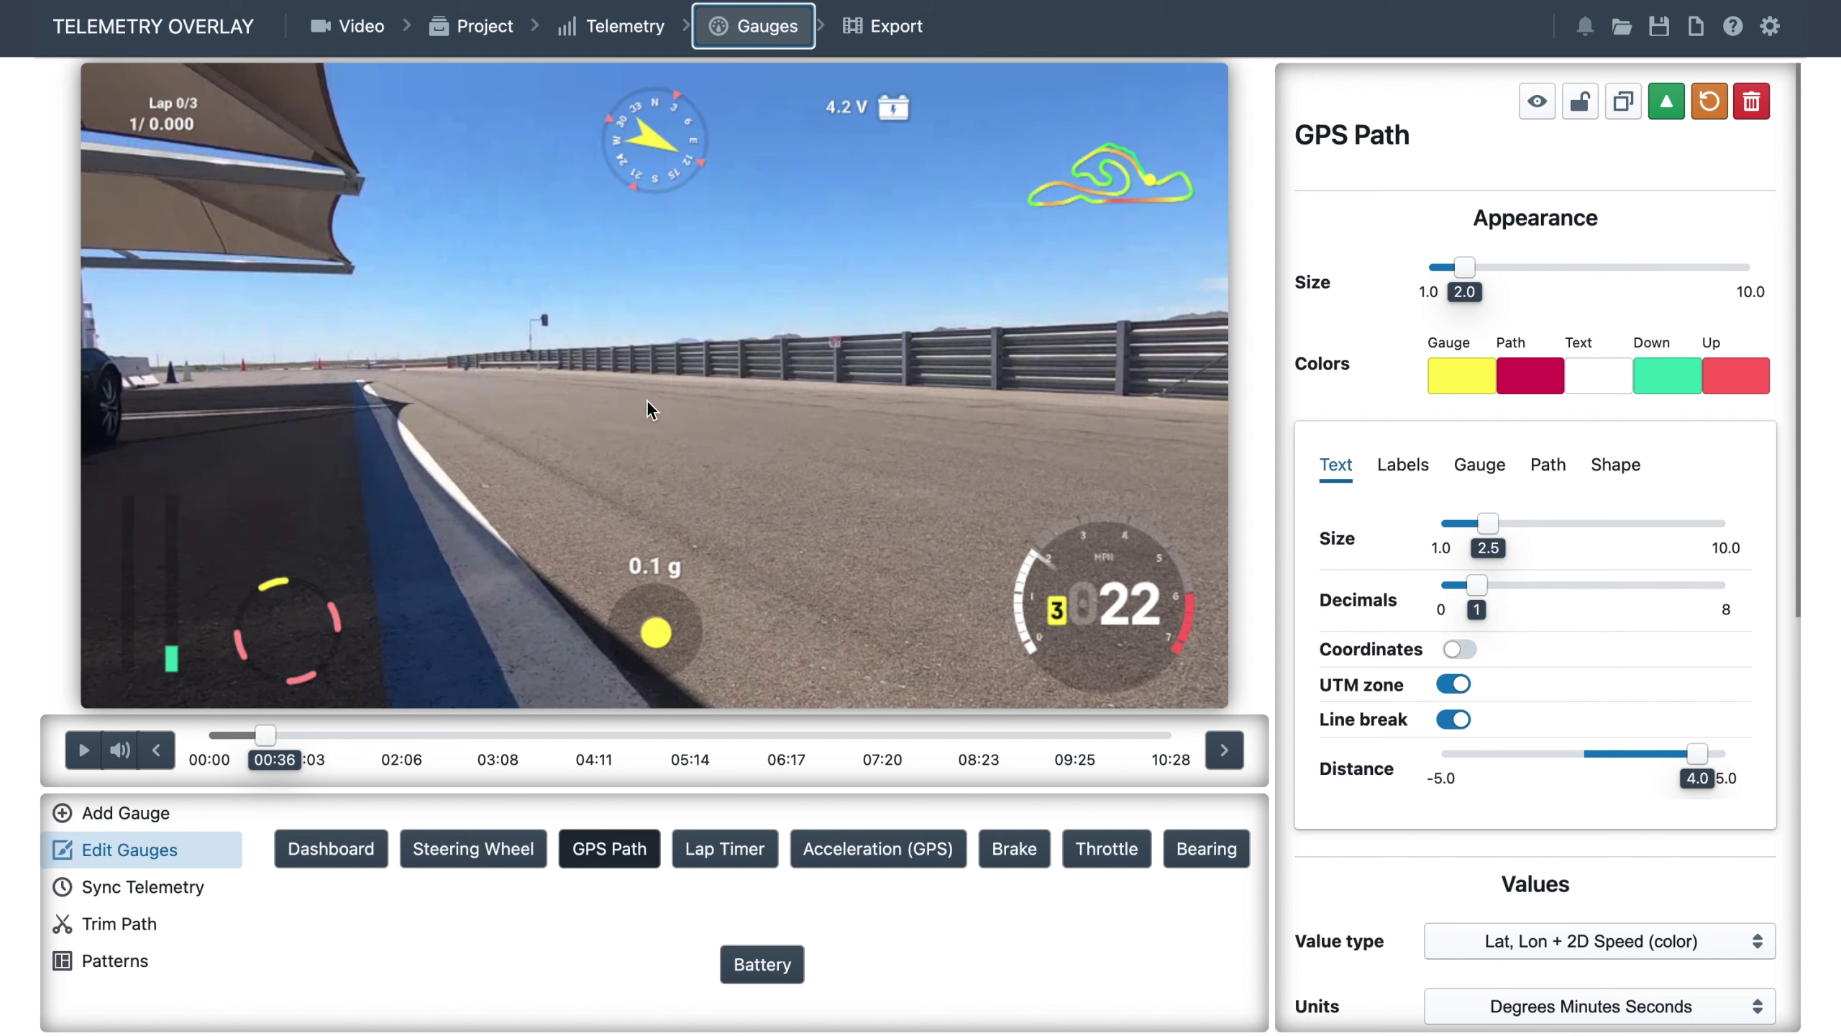
left_click(126, 814)
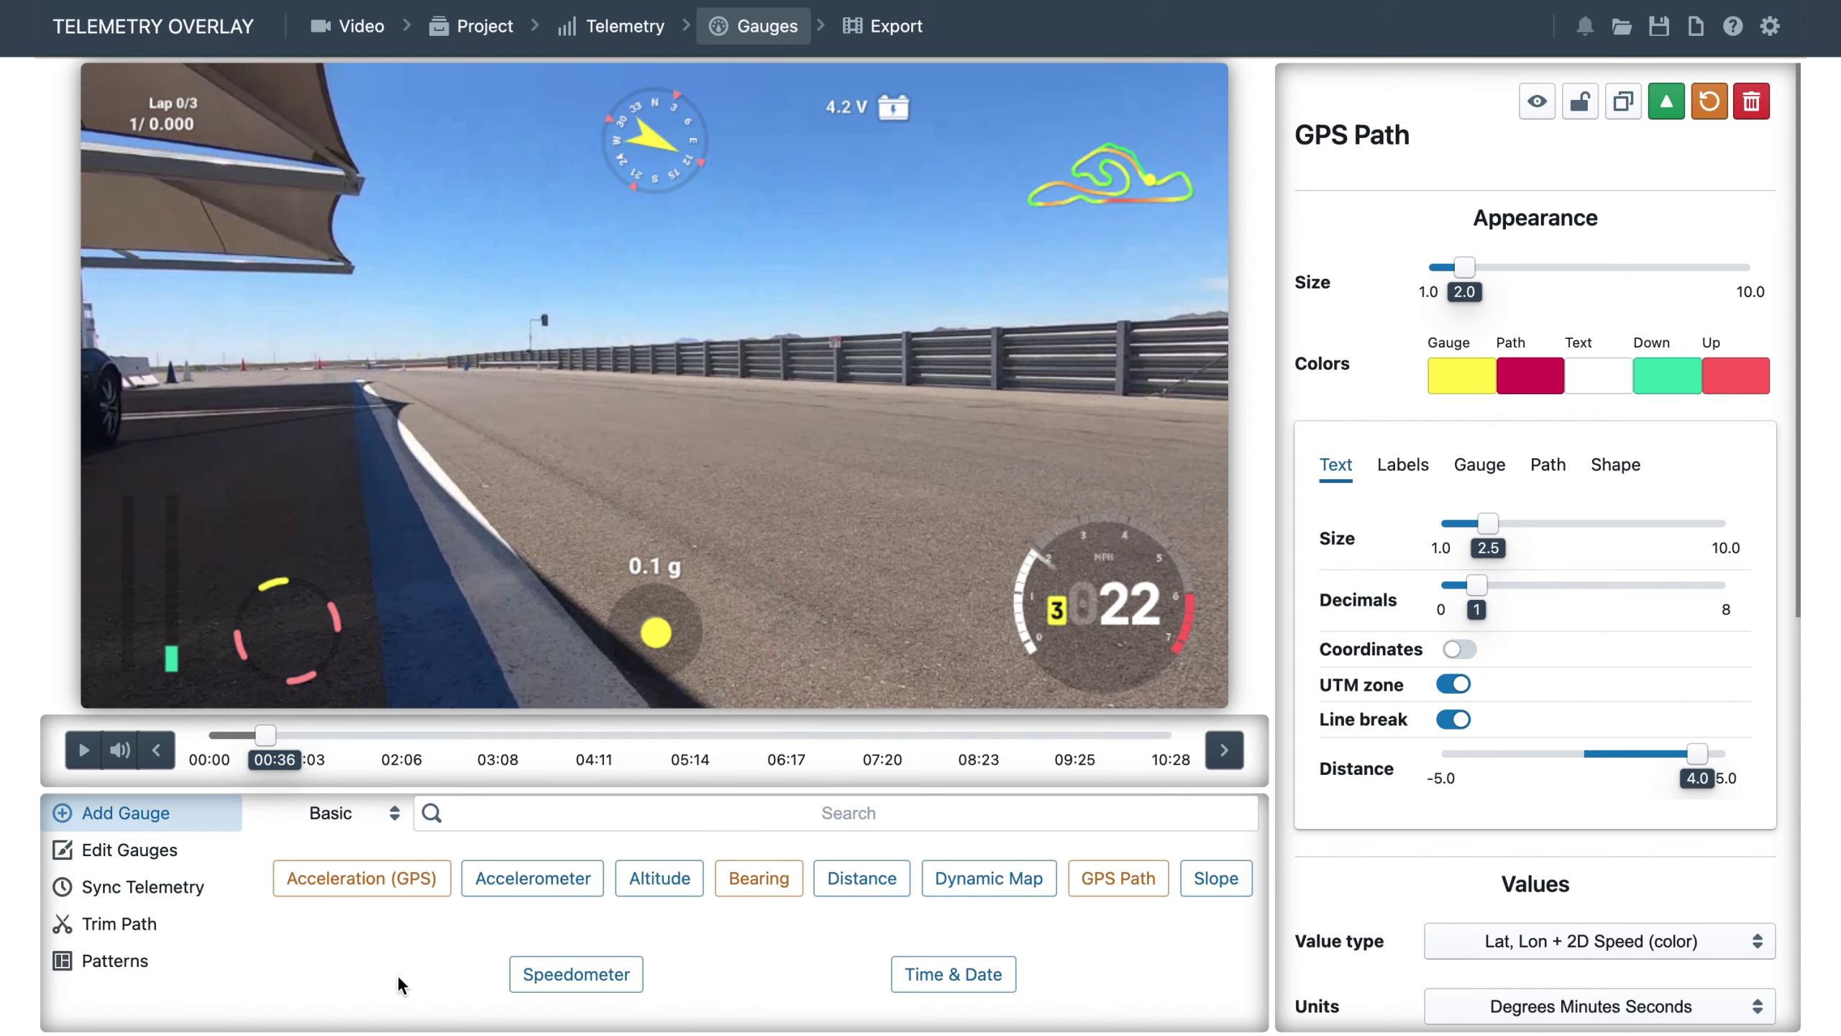
left_click(608, 979)
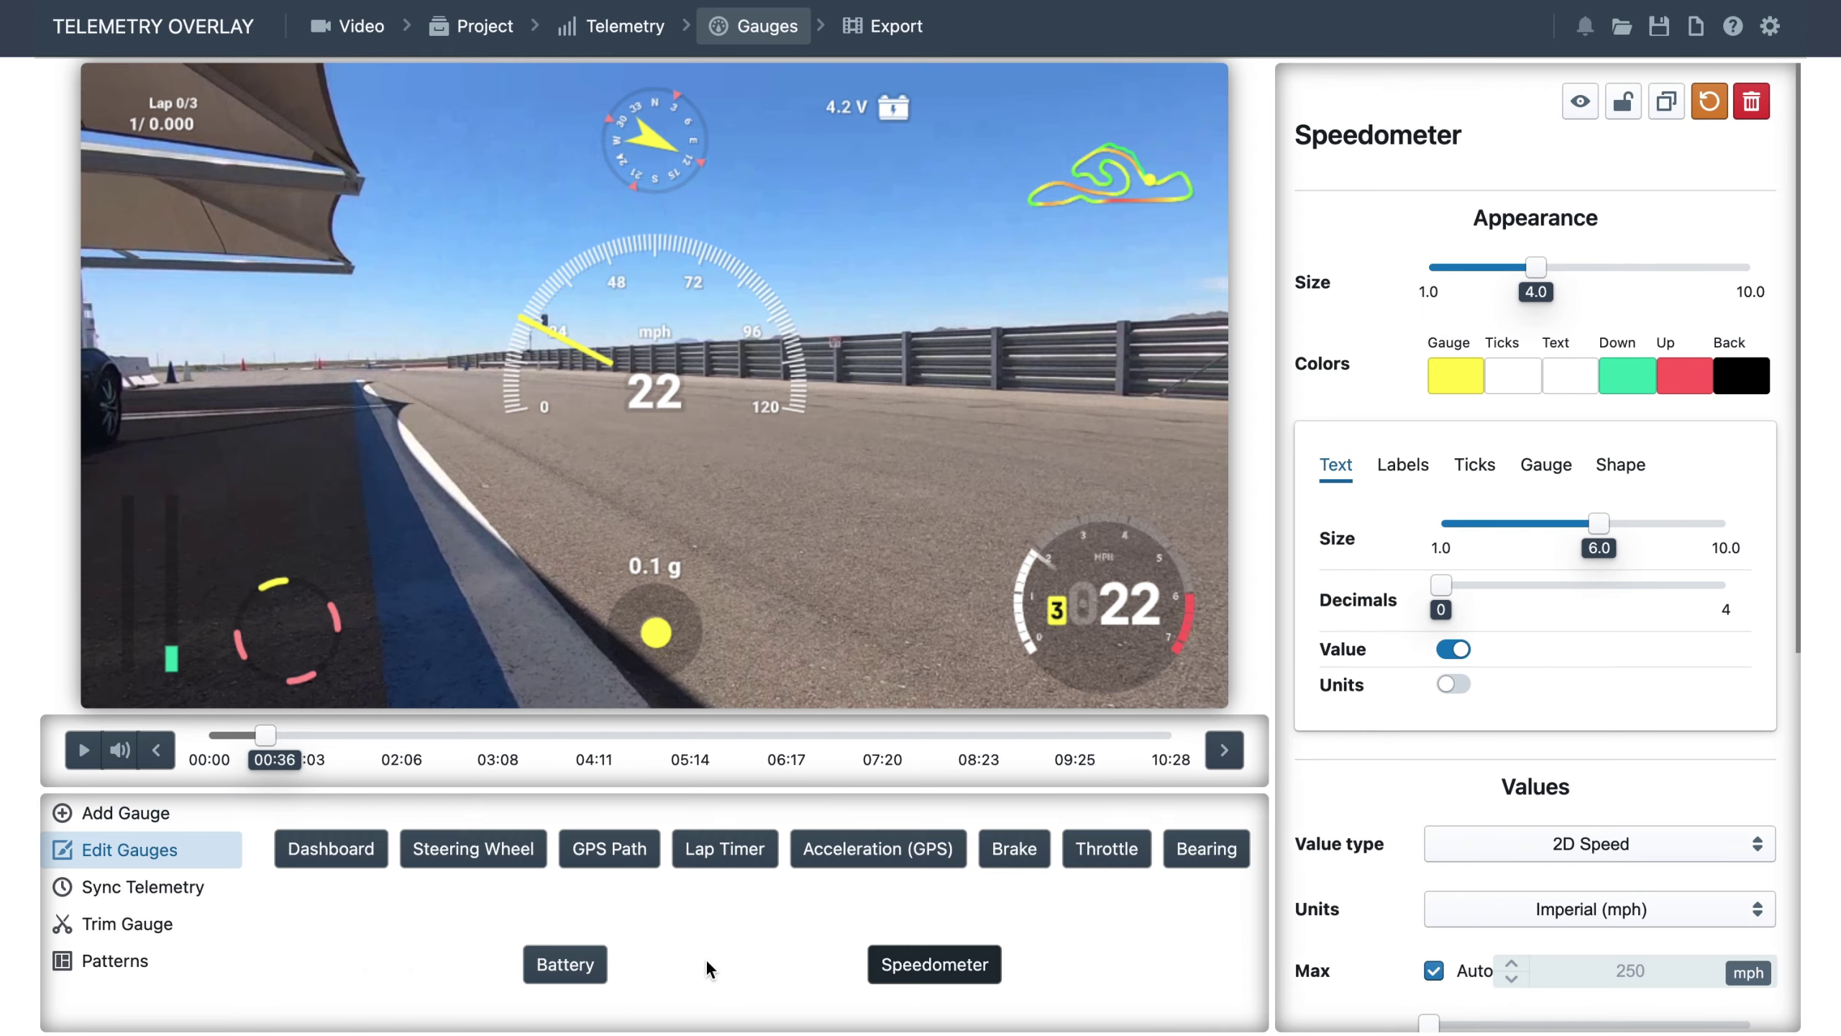
left_click_drag(1535, 267, 1483, 266)
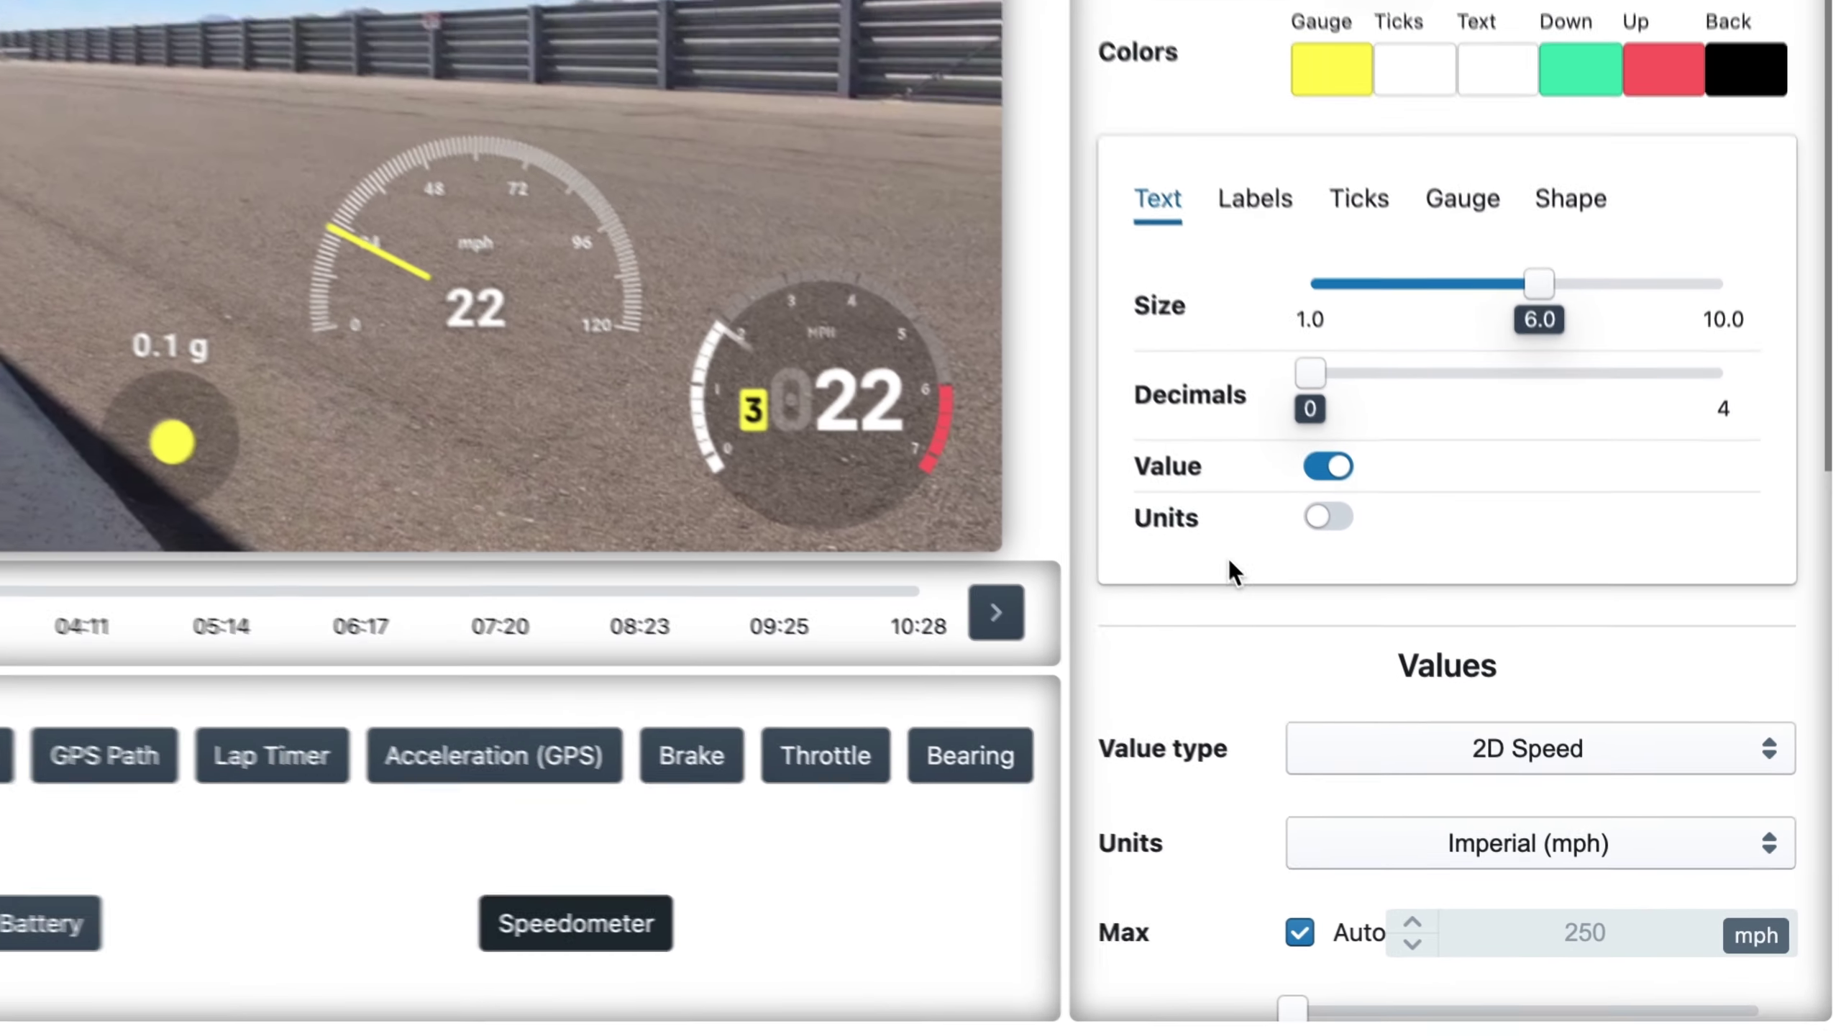
scroll(1403, 723, "down", 1)
scroll(1260, 555, "down", 6)
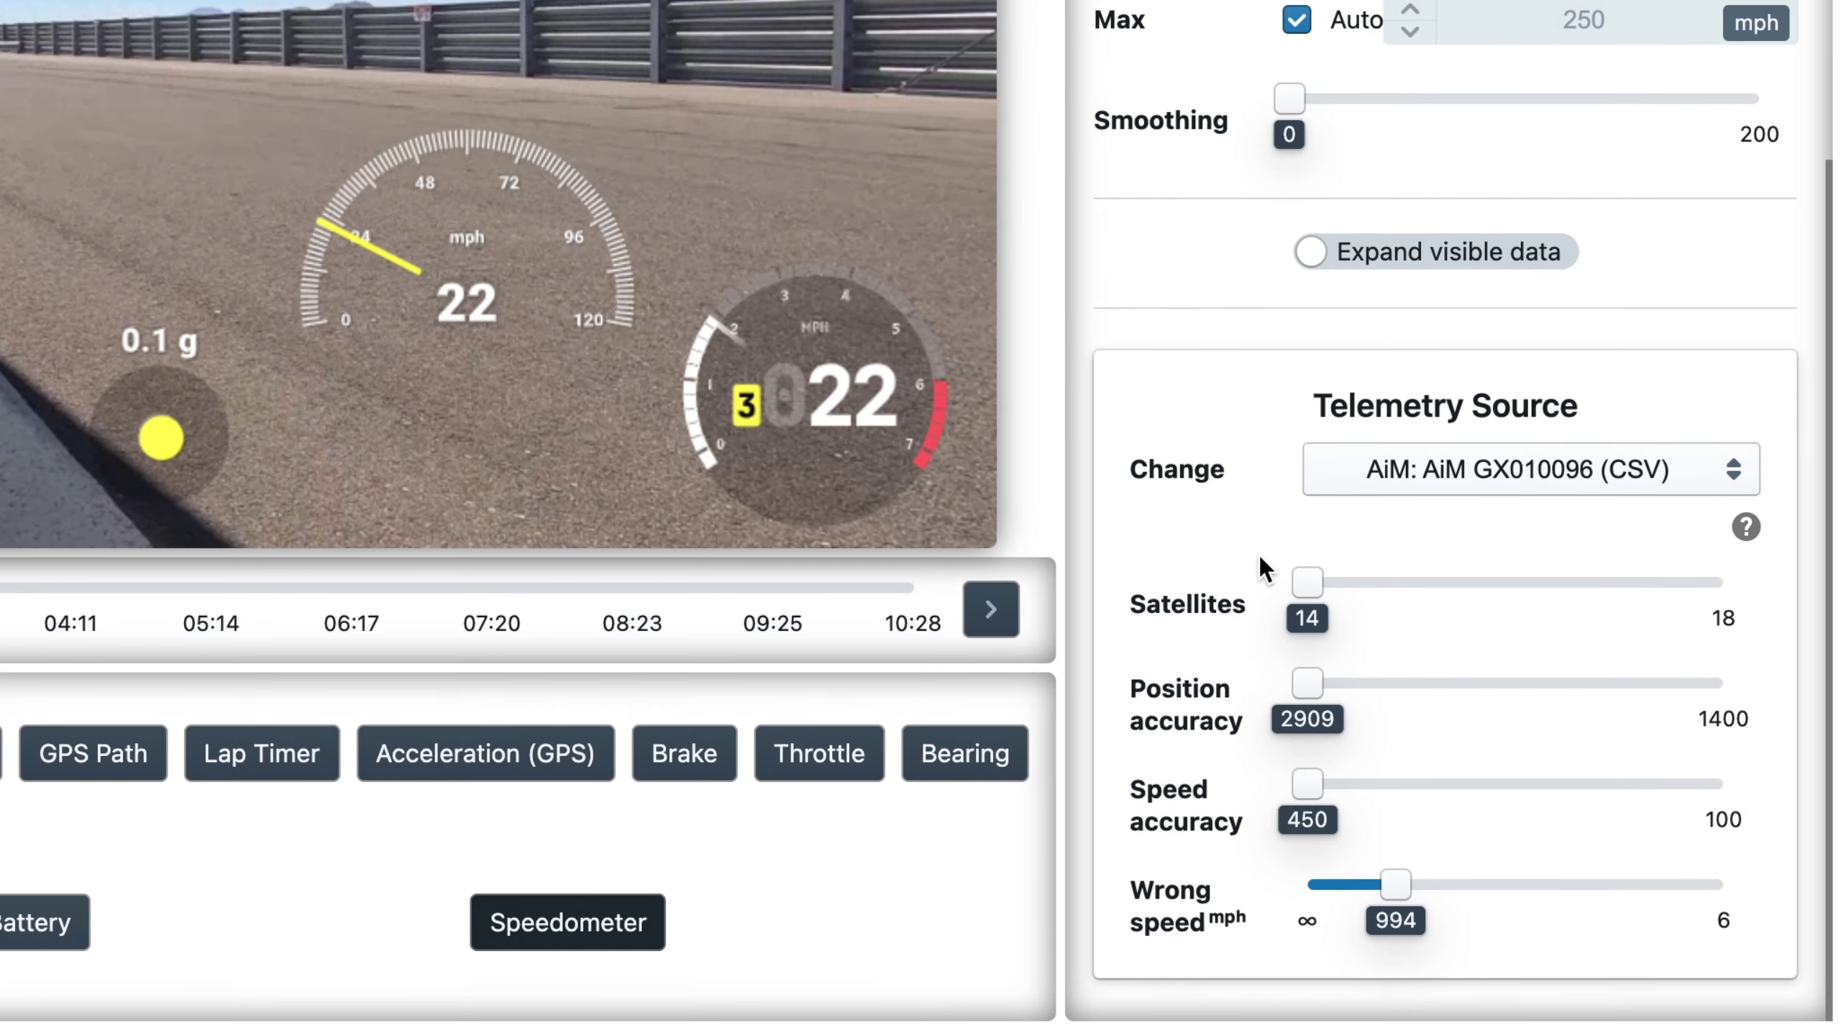
Switch the speedometer's telemetry source to GoPro Hero7 Black and preview it.
left_click(1455, 478)
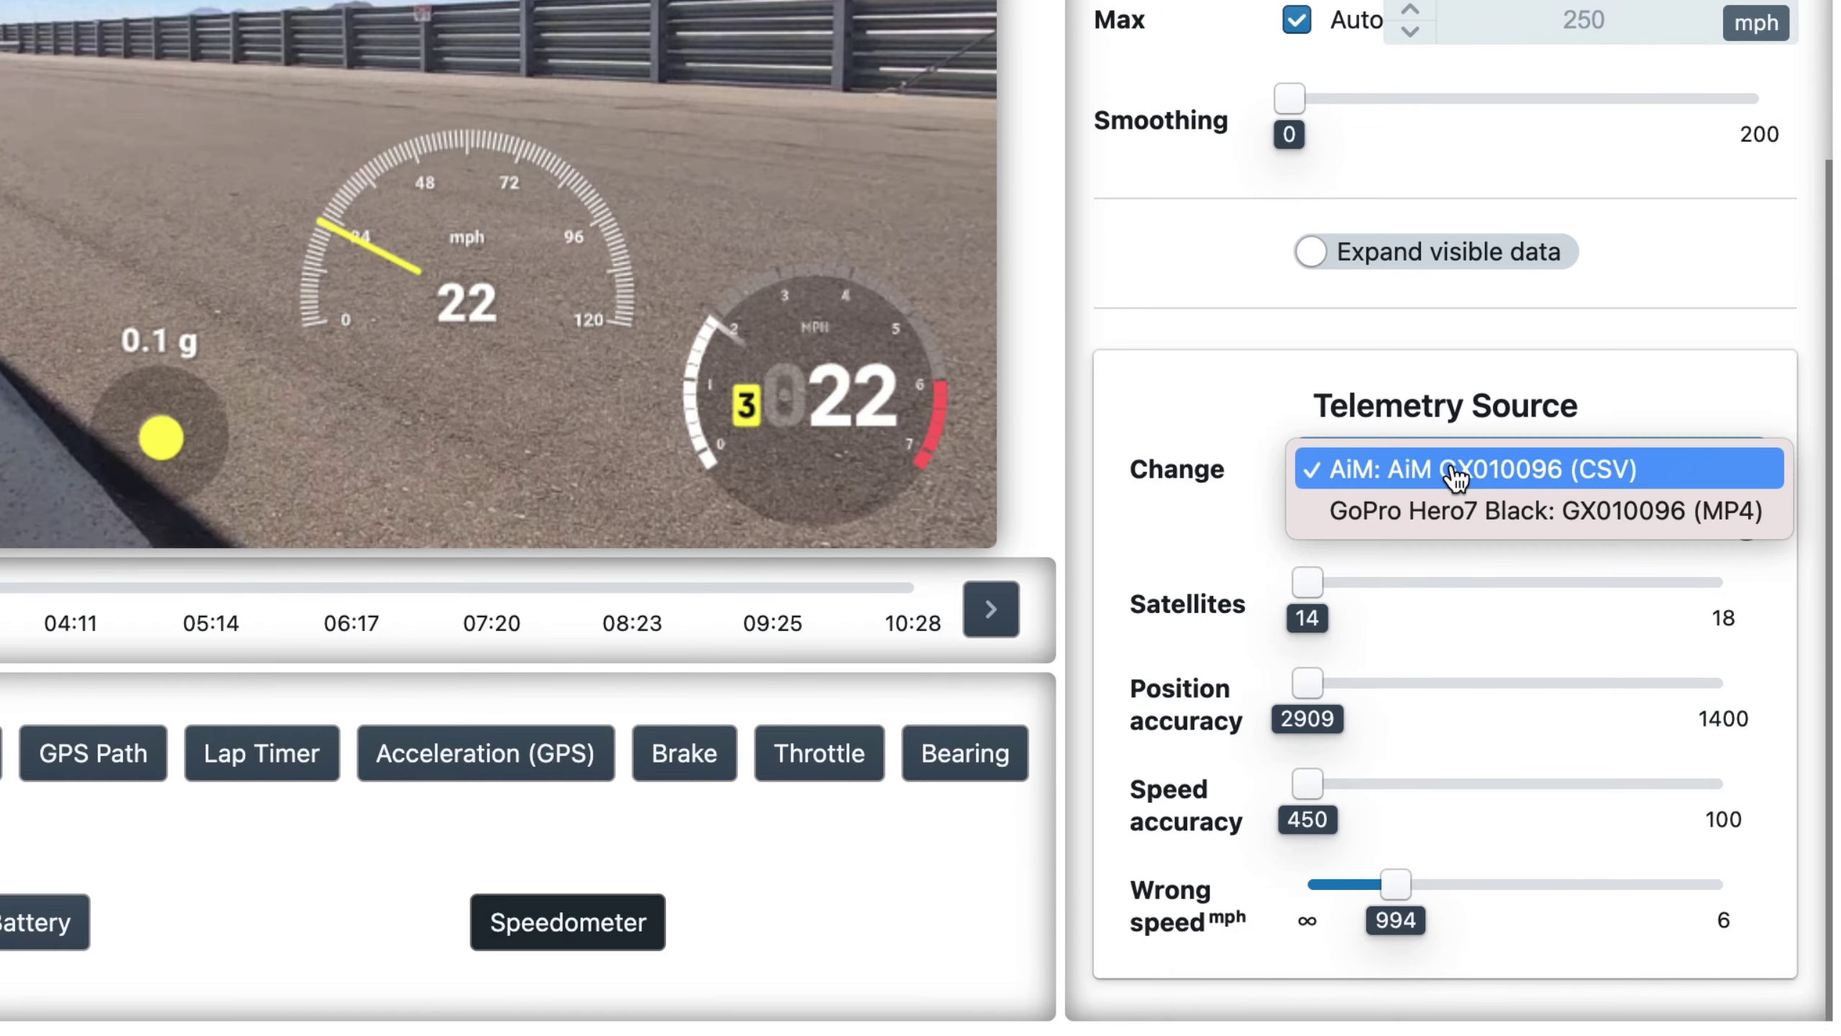
left_click(1435, 512)
left_click(90, 1008)
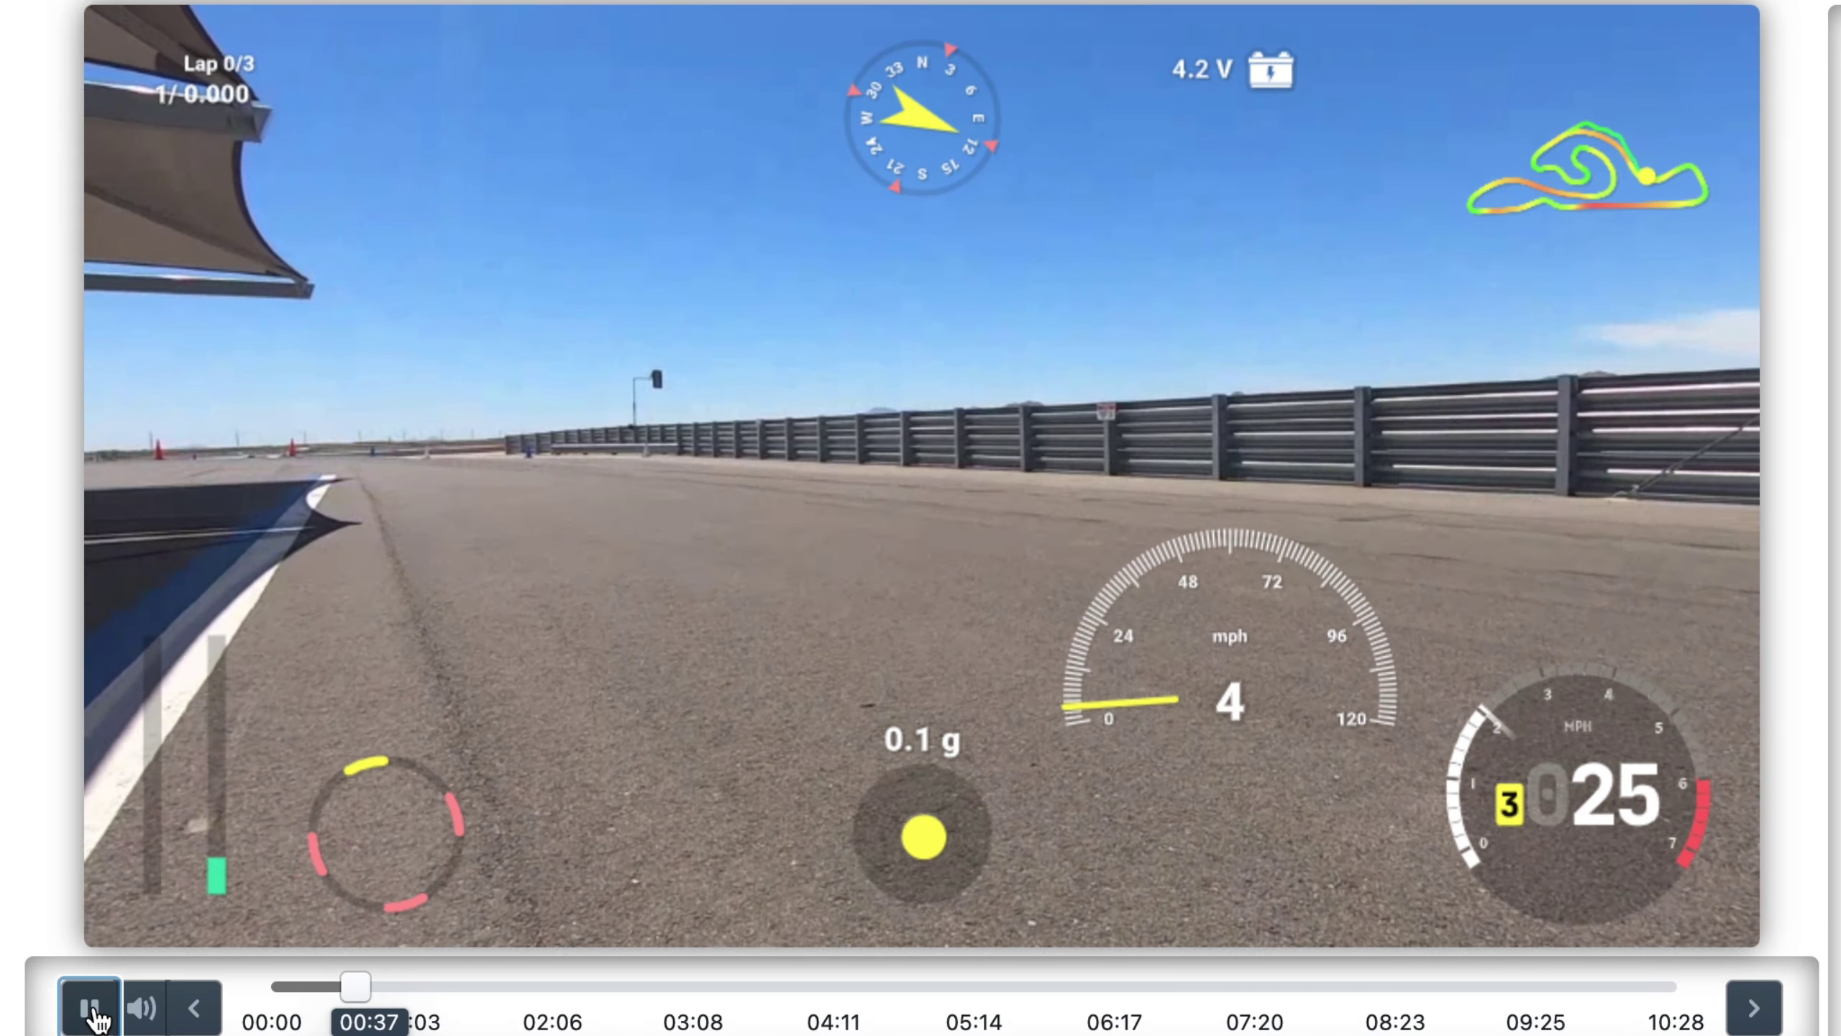
left_click(91, 1008)
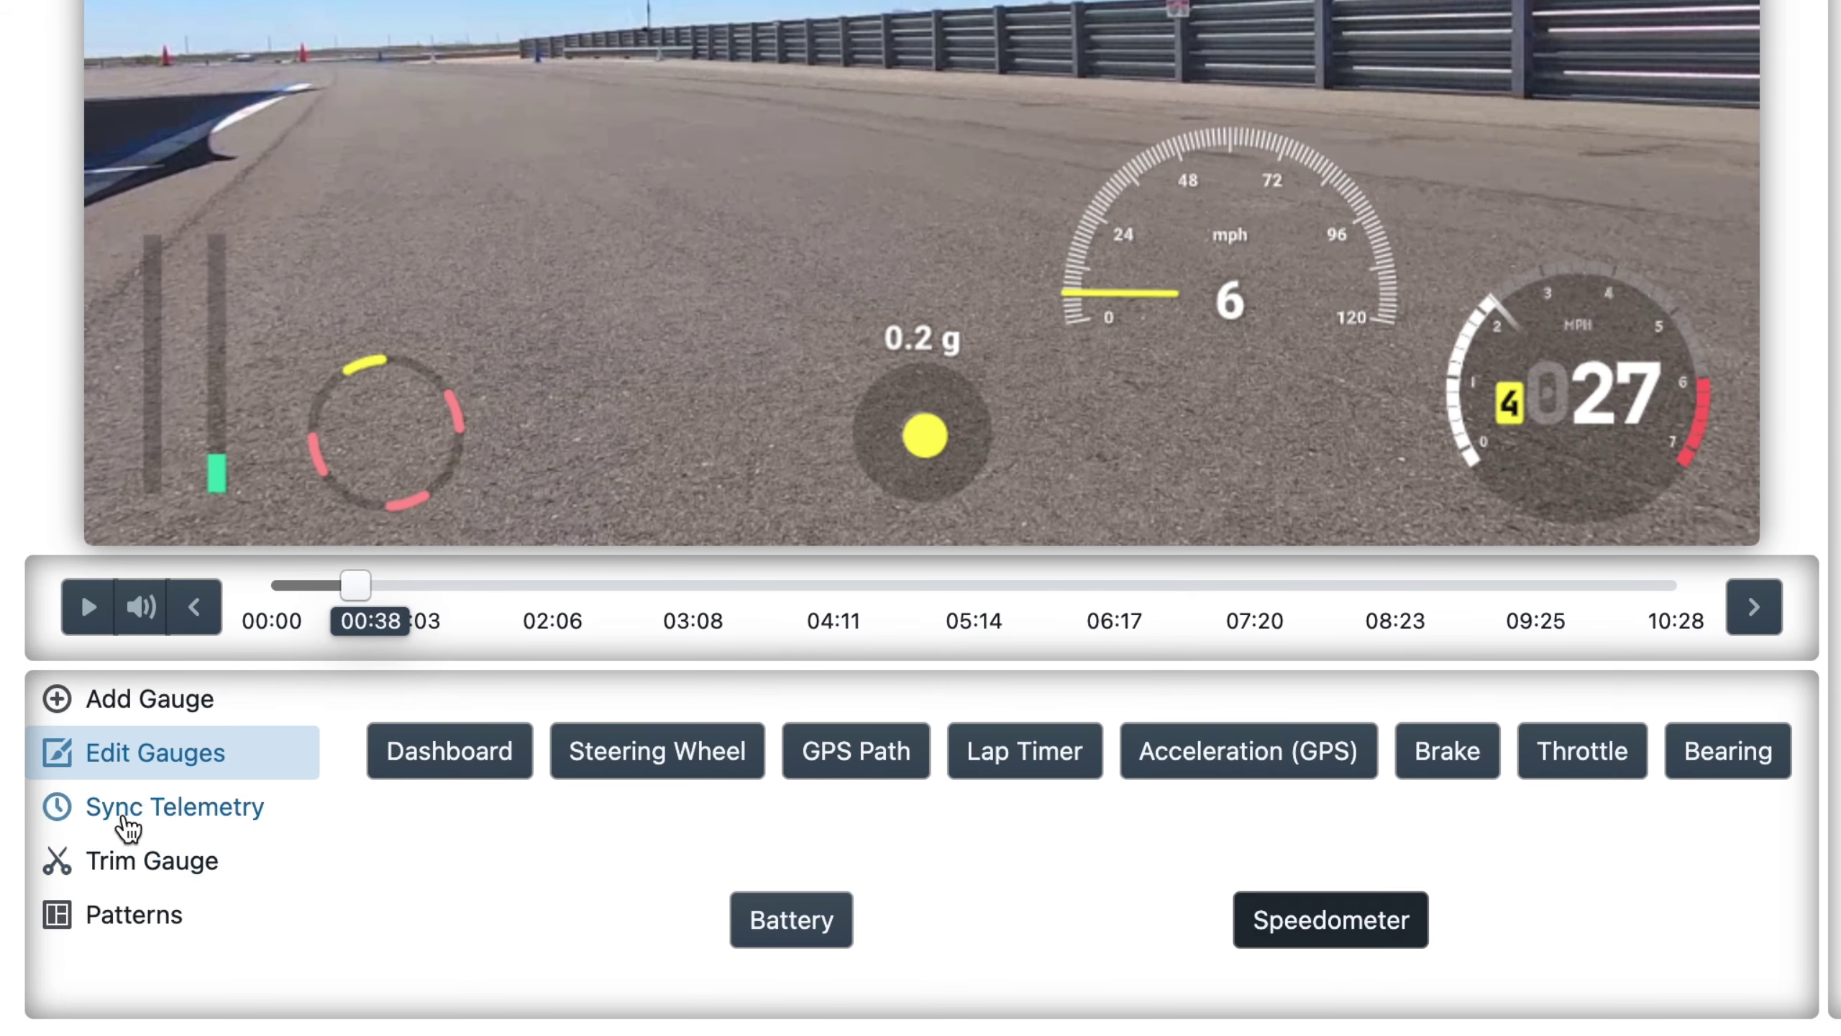
In Sync Telemetry, choose AiM GX010096 (CSV) as the source, synced to Video Start.
left_click(120, 826)
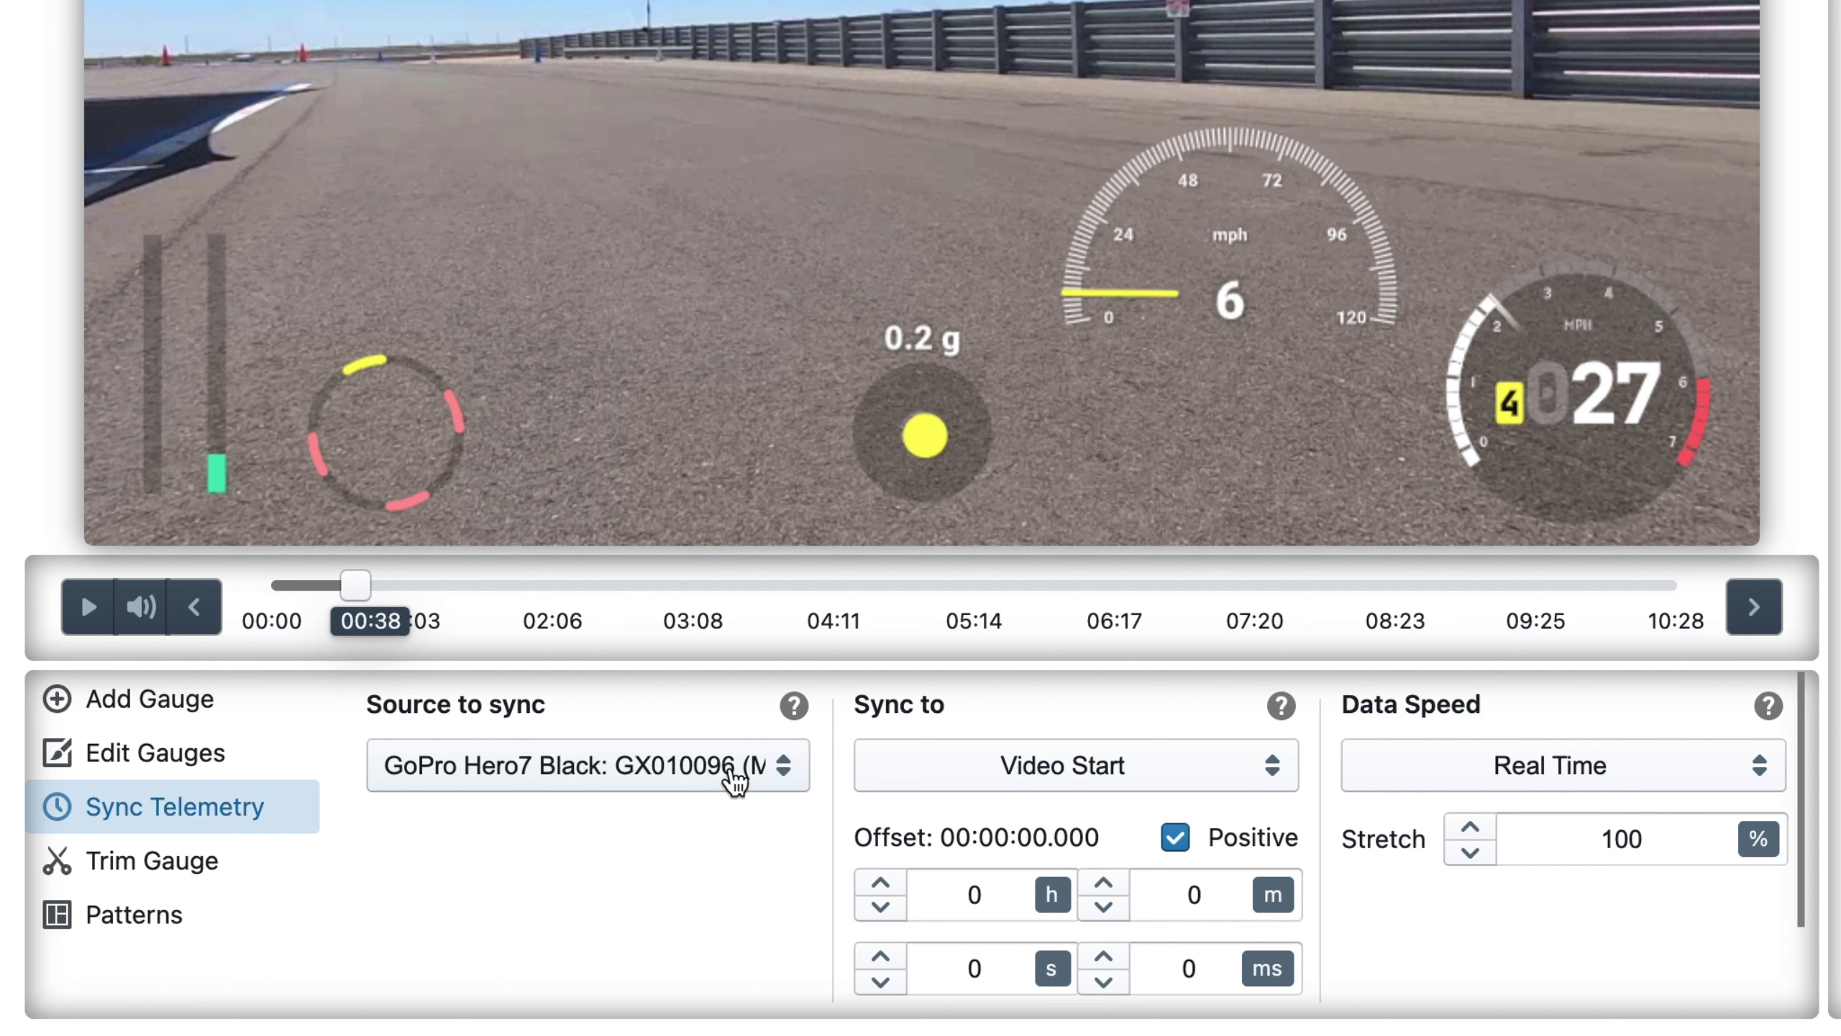
left_click(740, 776)
left_click(513, 724)
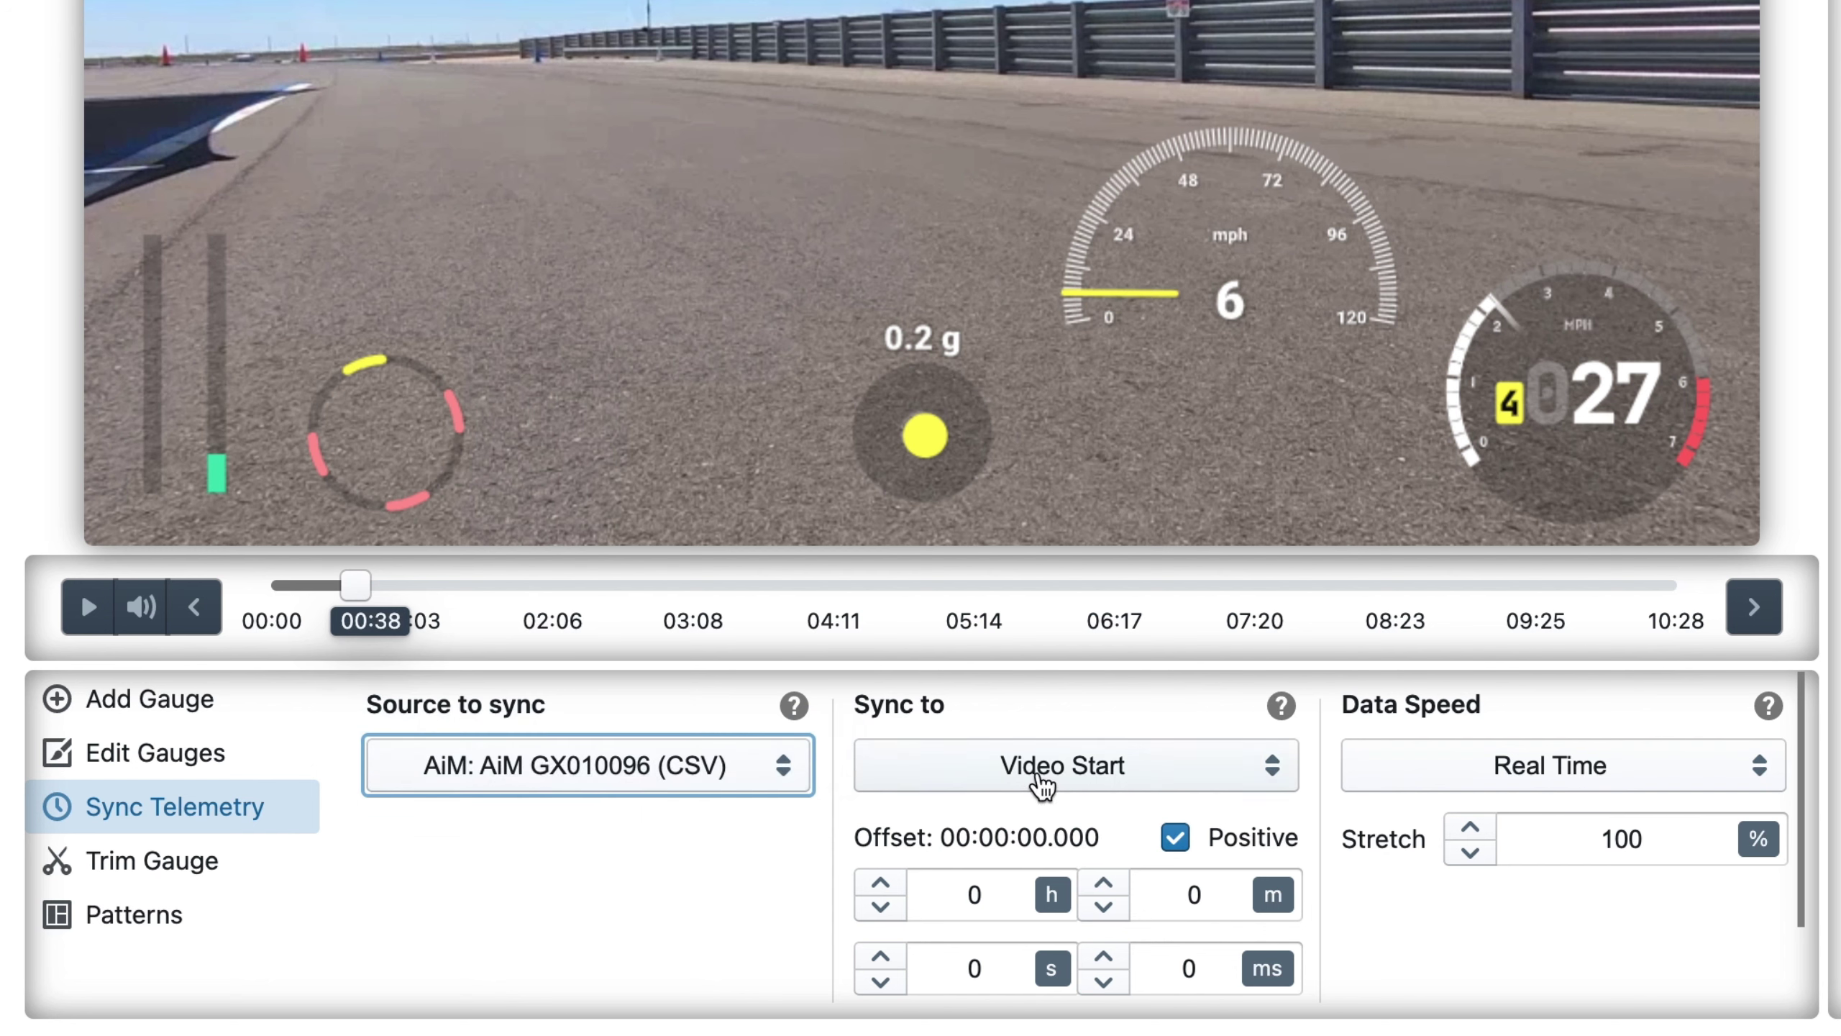
left_click(1041, 784)
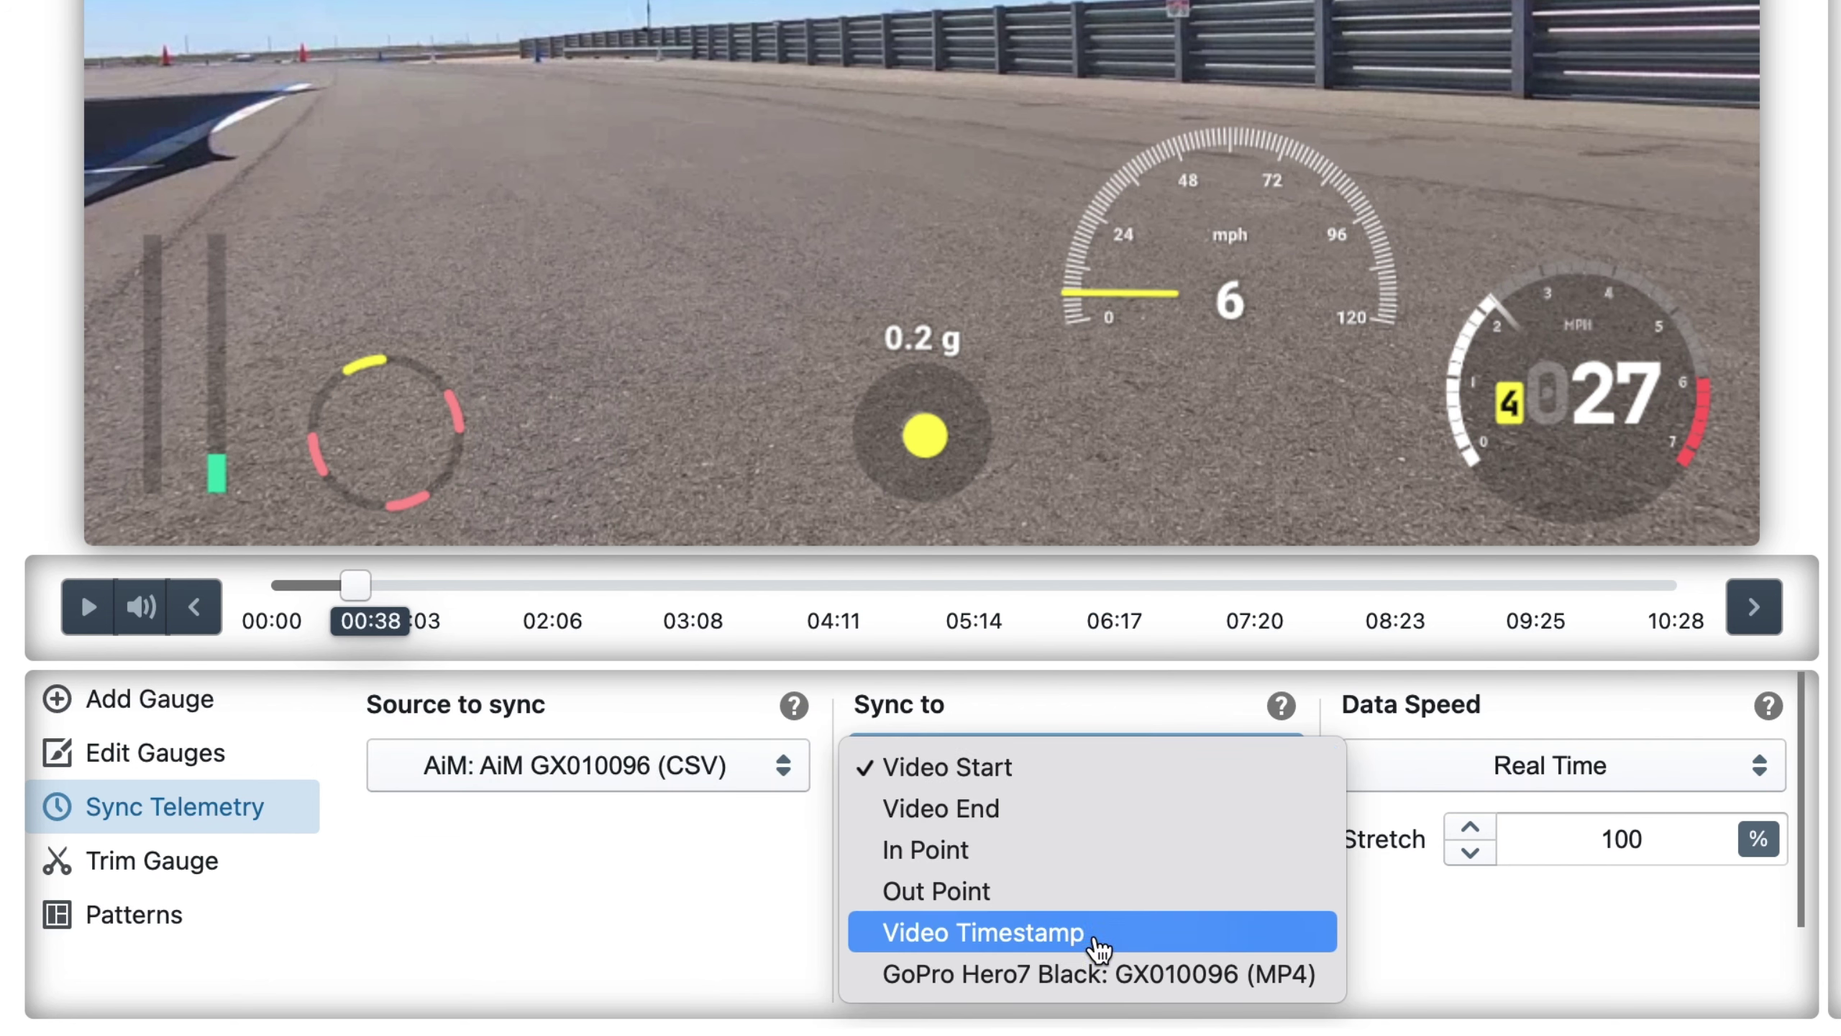
left_click(561, 905)
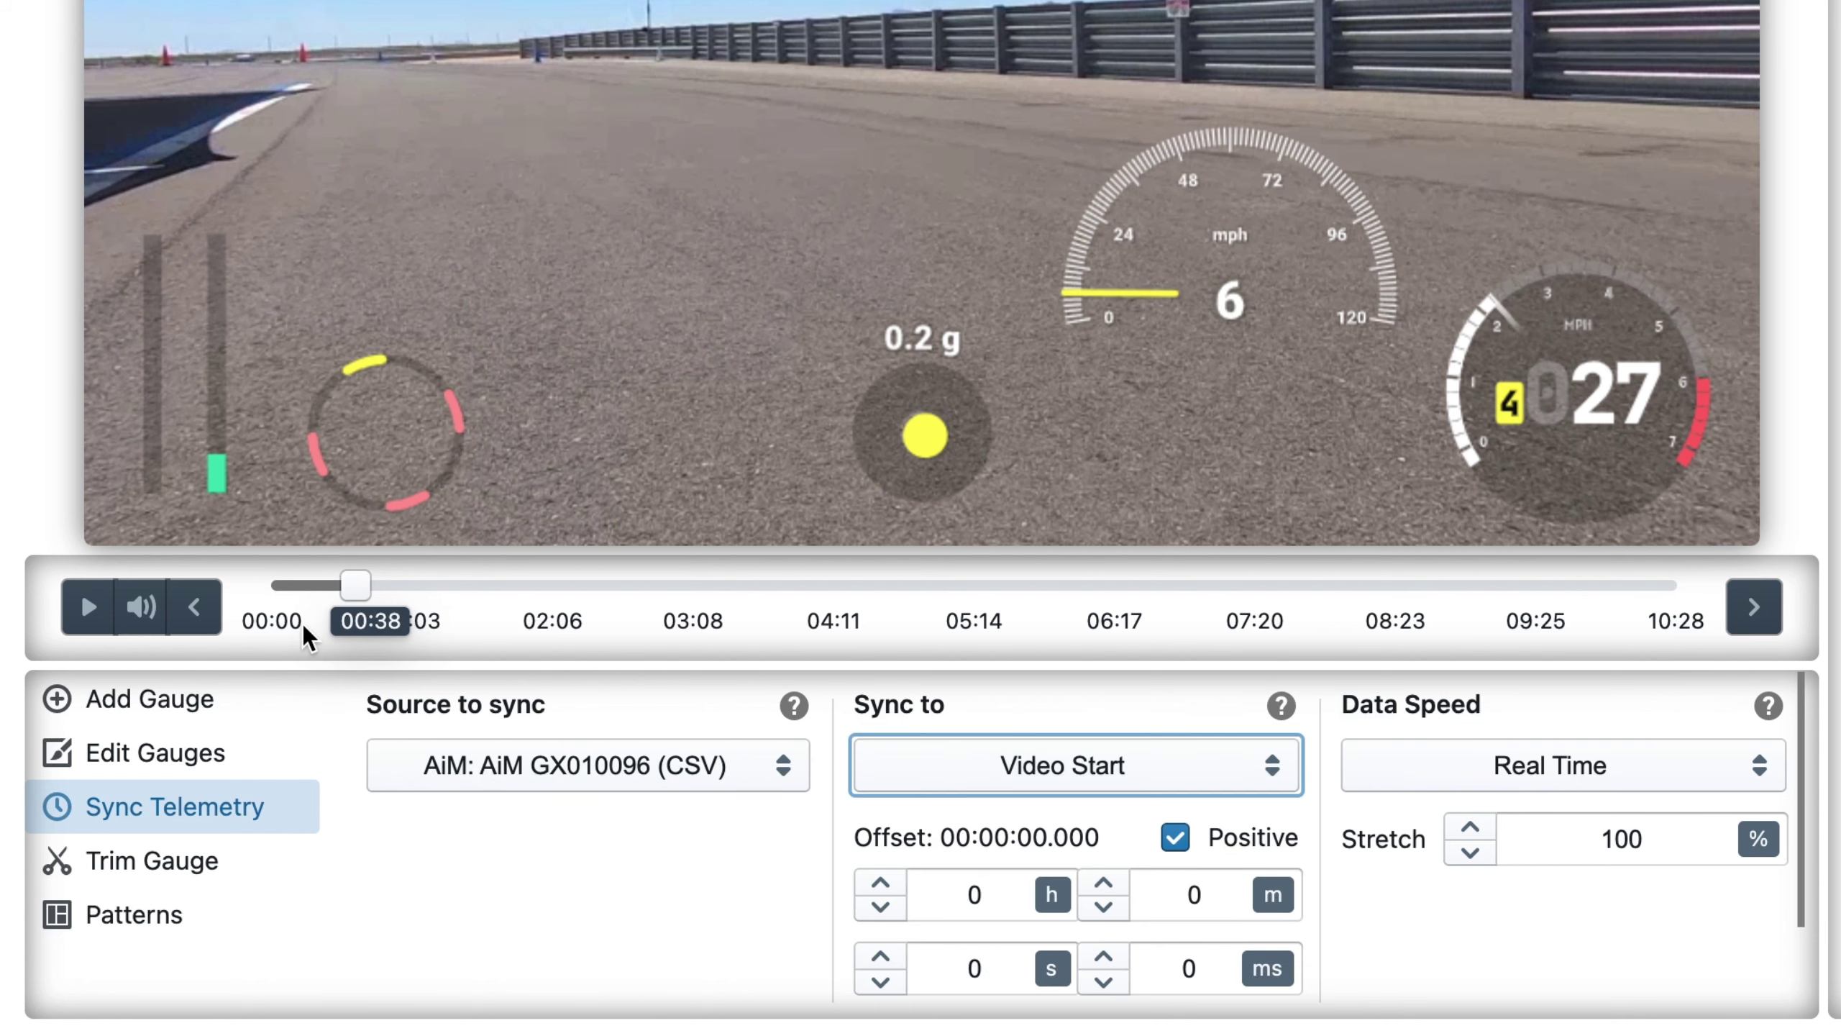
Find the moment the car pulls away near 00:14 and make the AiM data start there.
left_click_drag(323, 595, 296, 586)
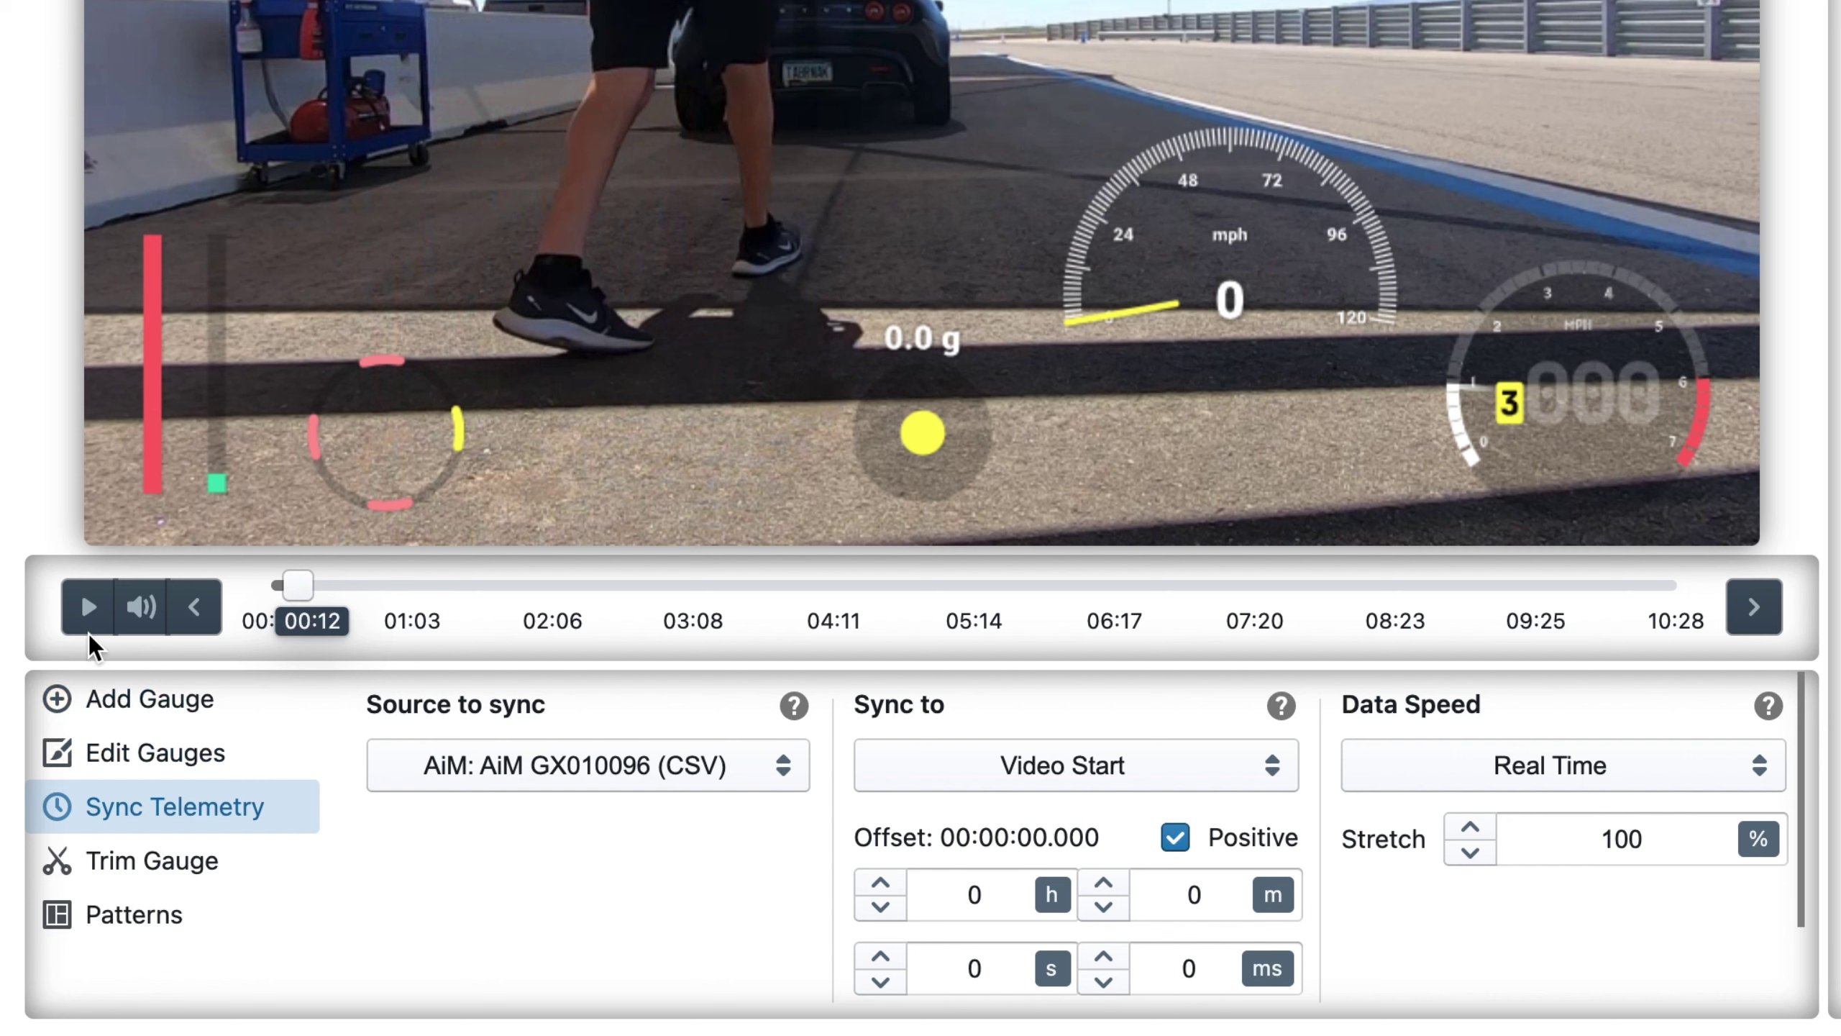
left_click(85, 609)
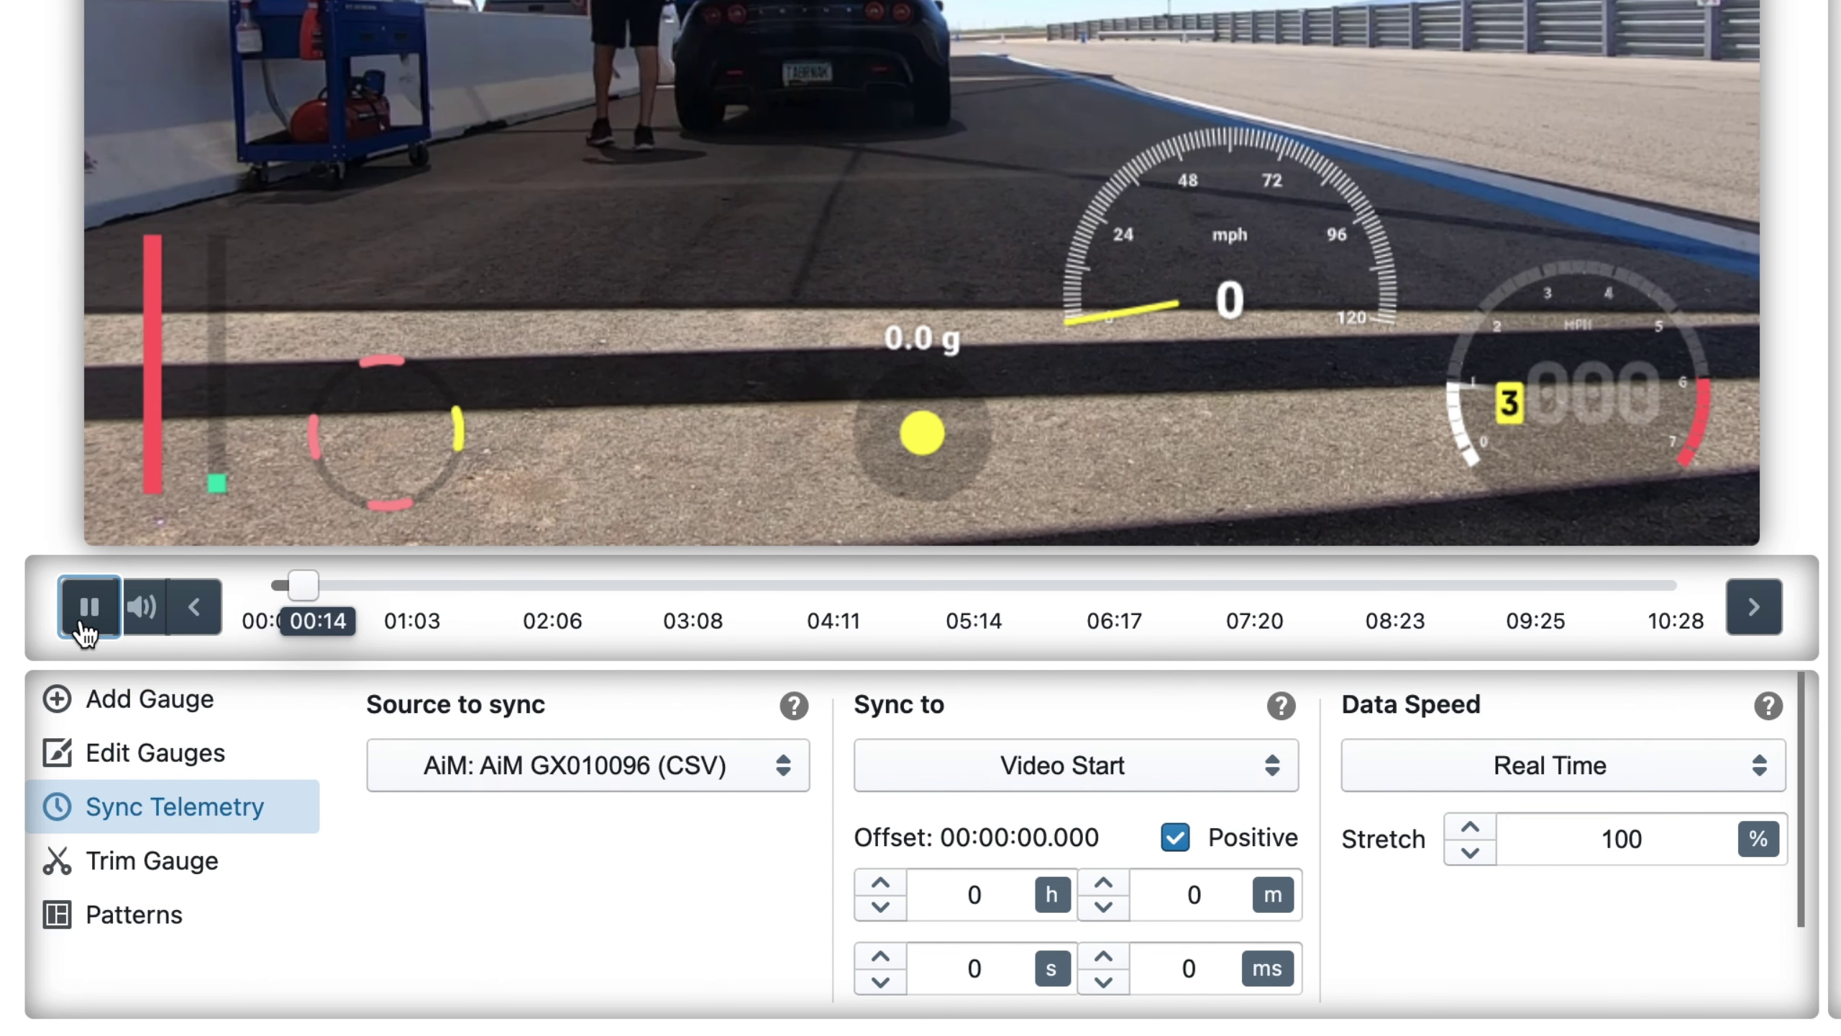
left_click(83, 625)
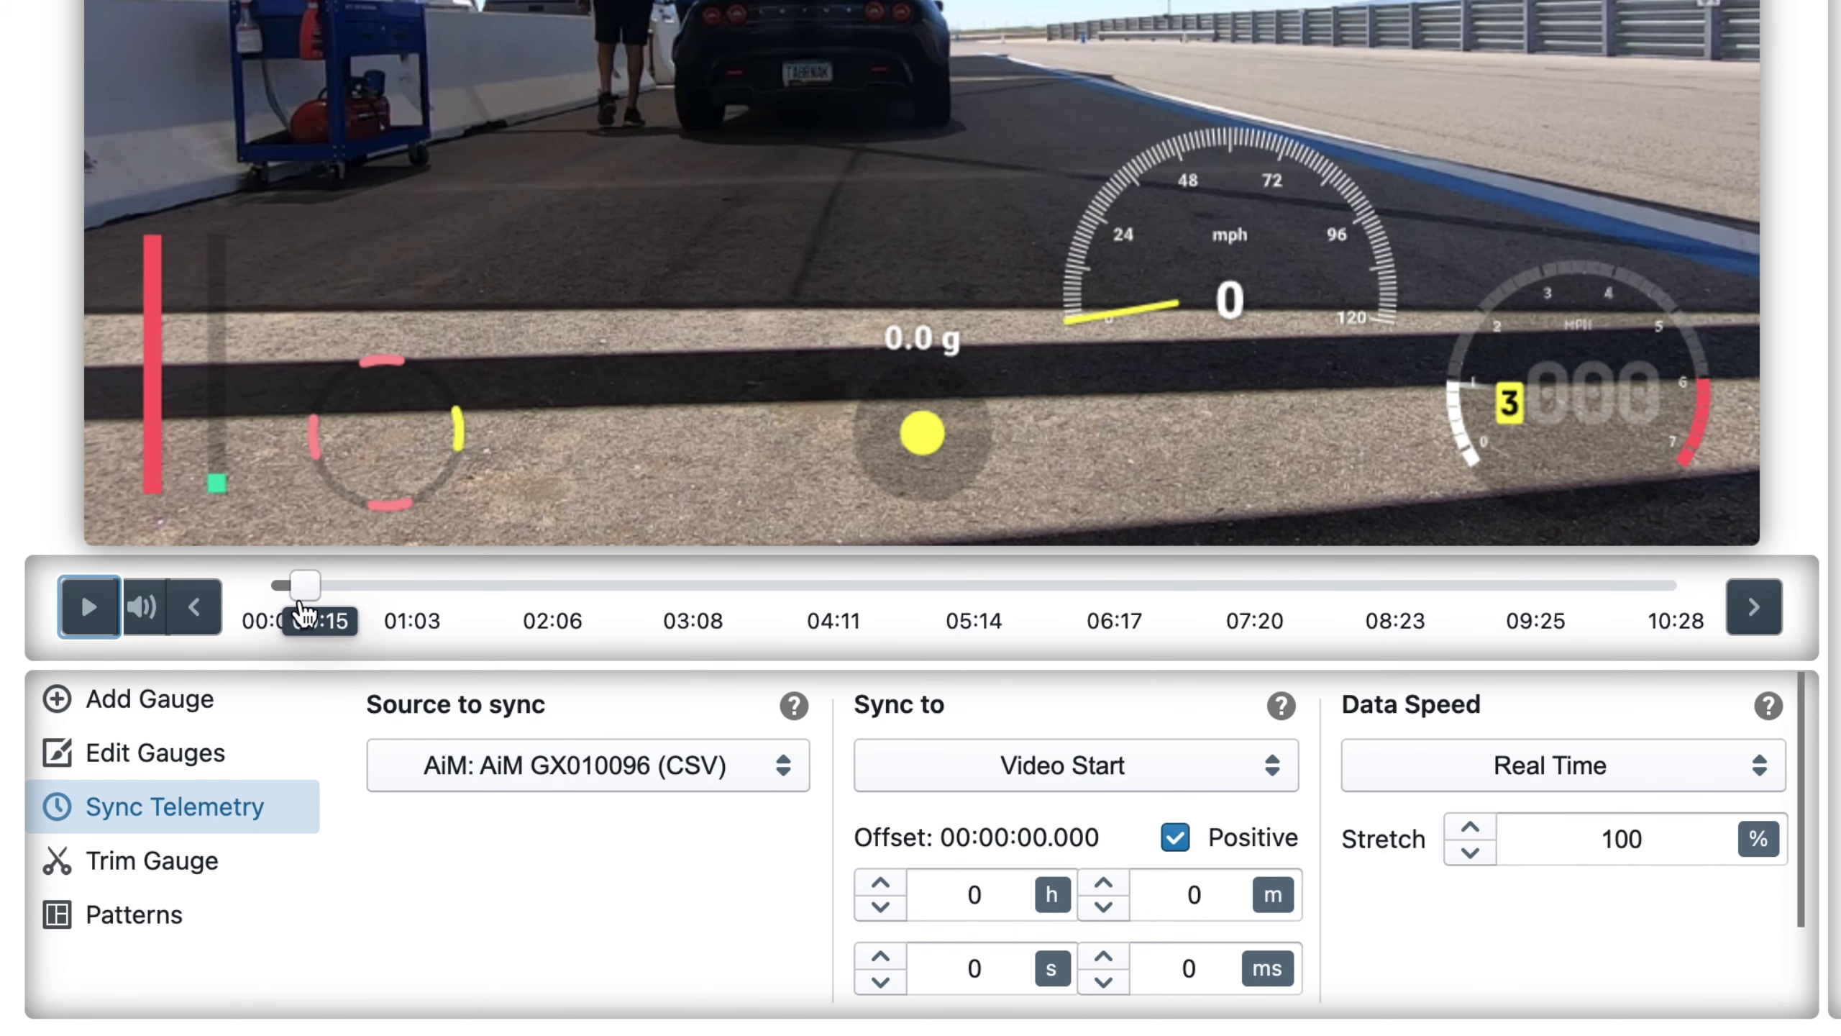
left_click_drag(304, 589, 300, 595)
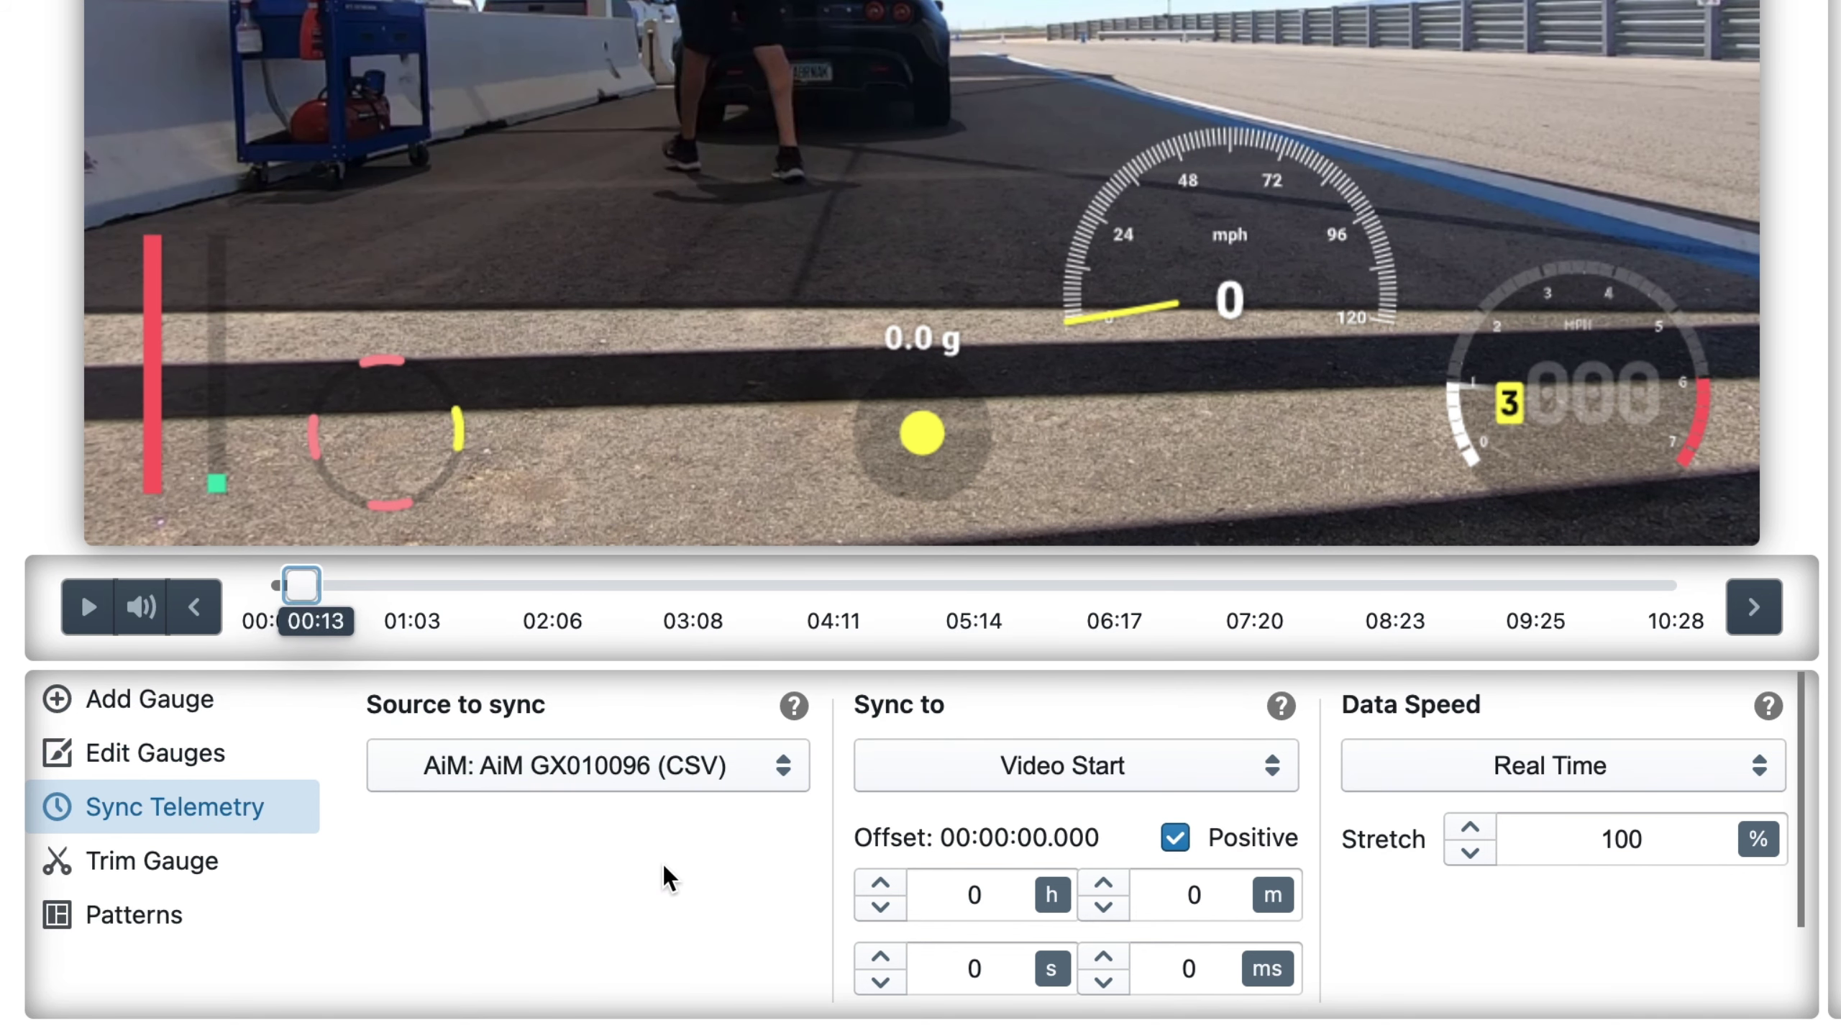
scroll(668, 878, "down", 3)
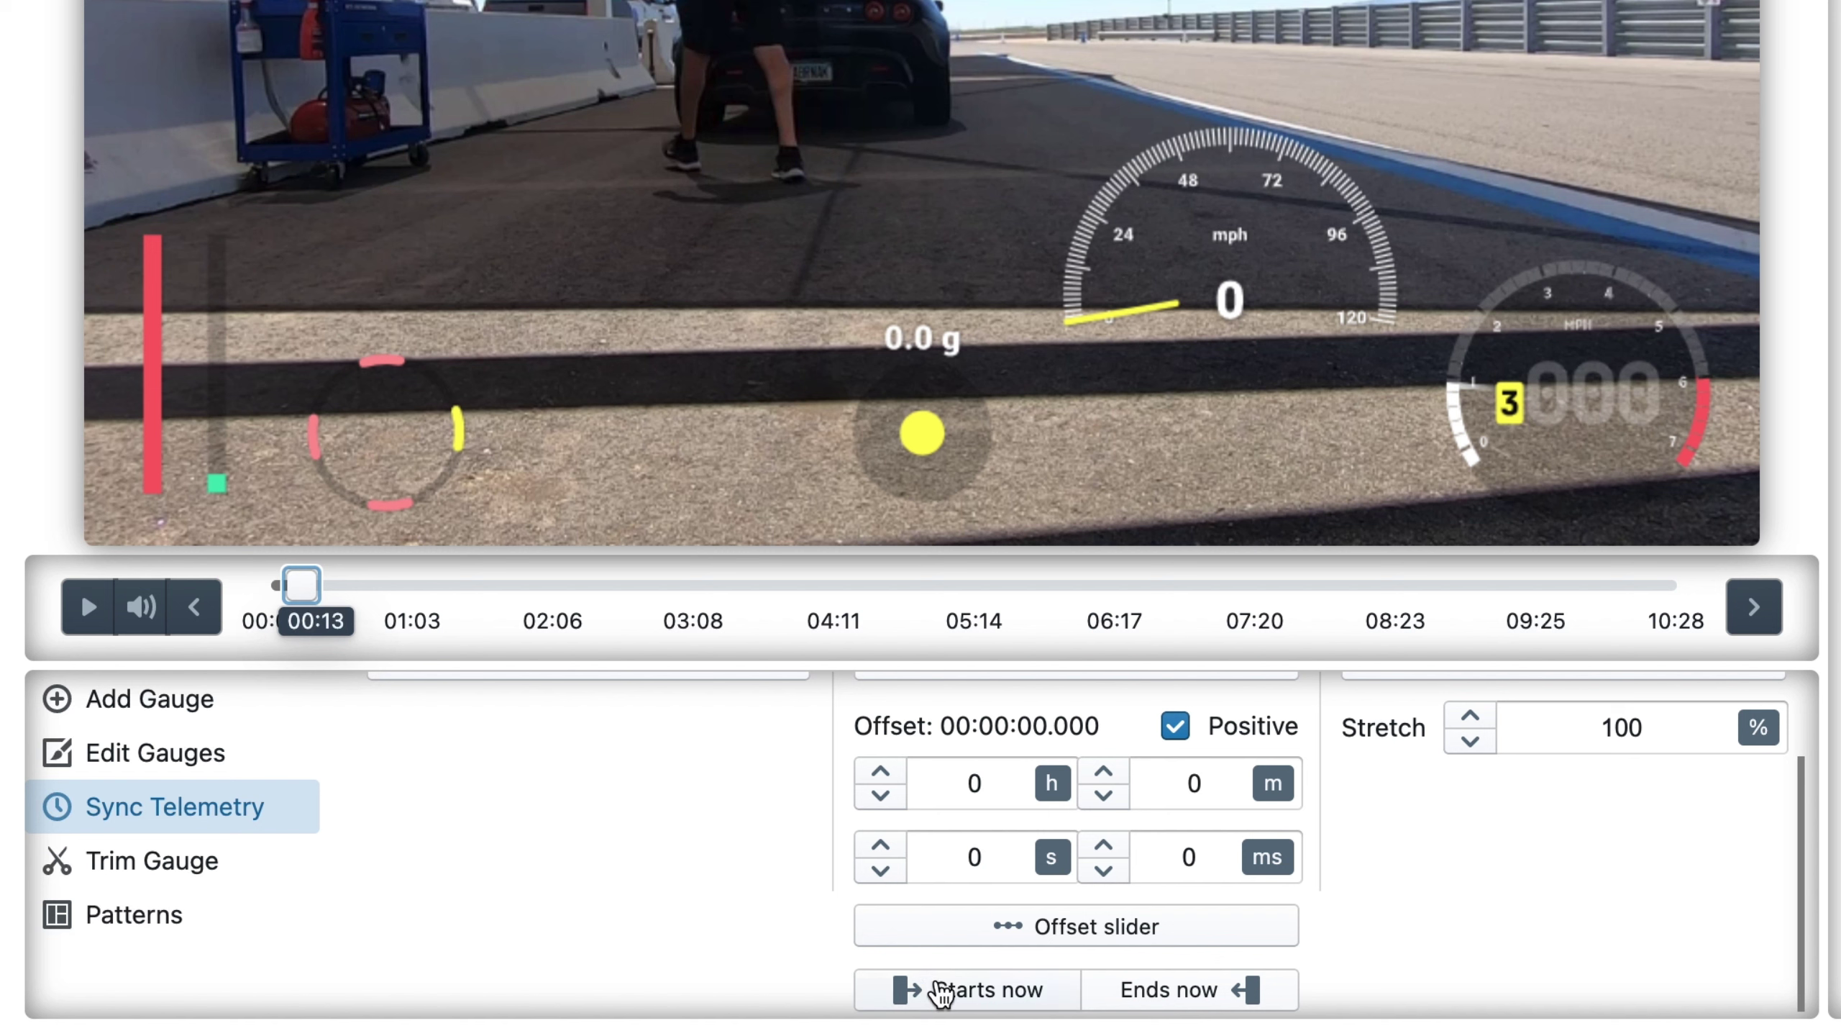
left_click(88, 617)
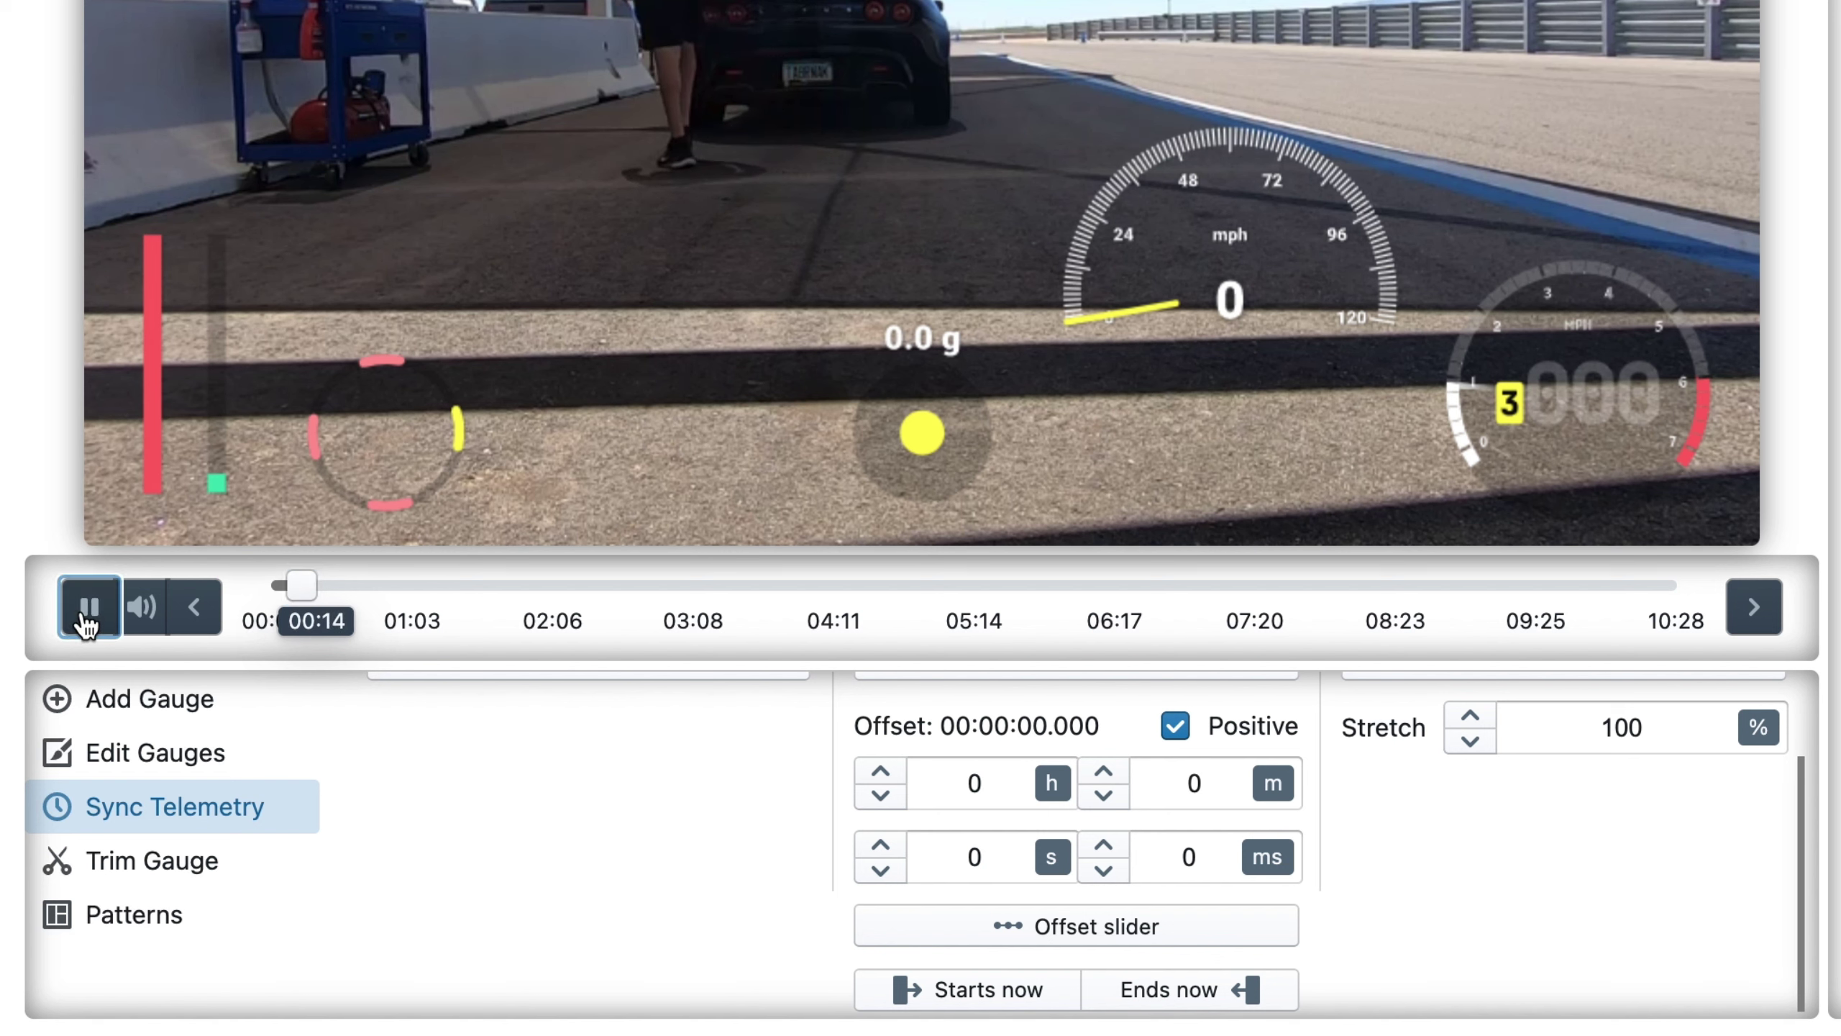
left_click(87, 616)
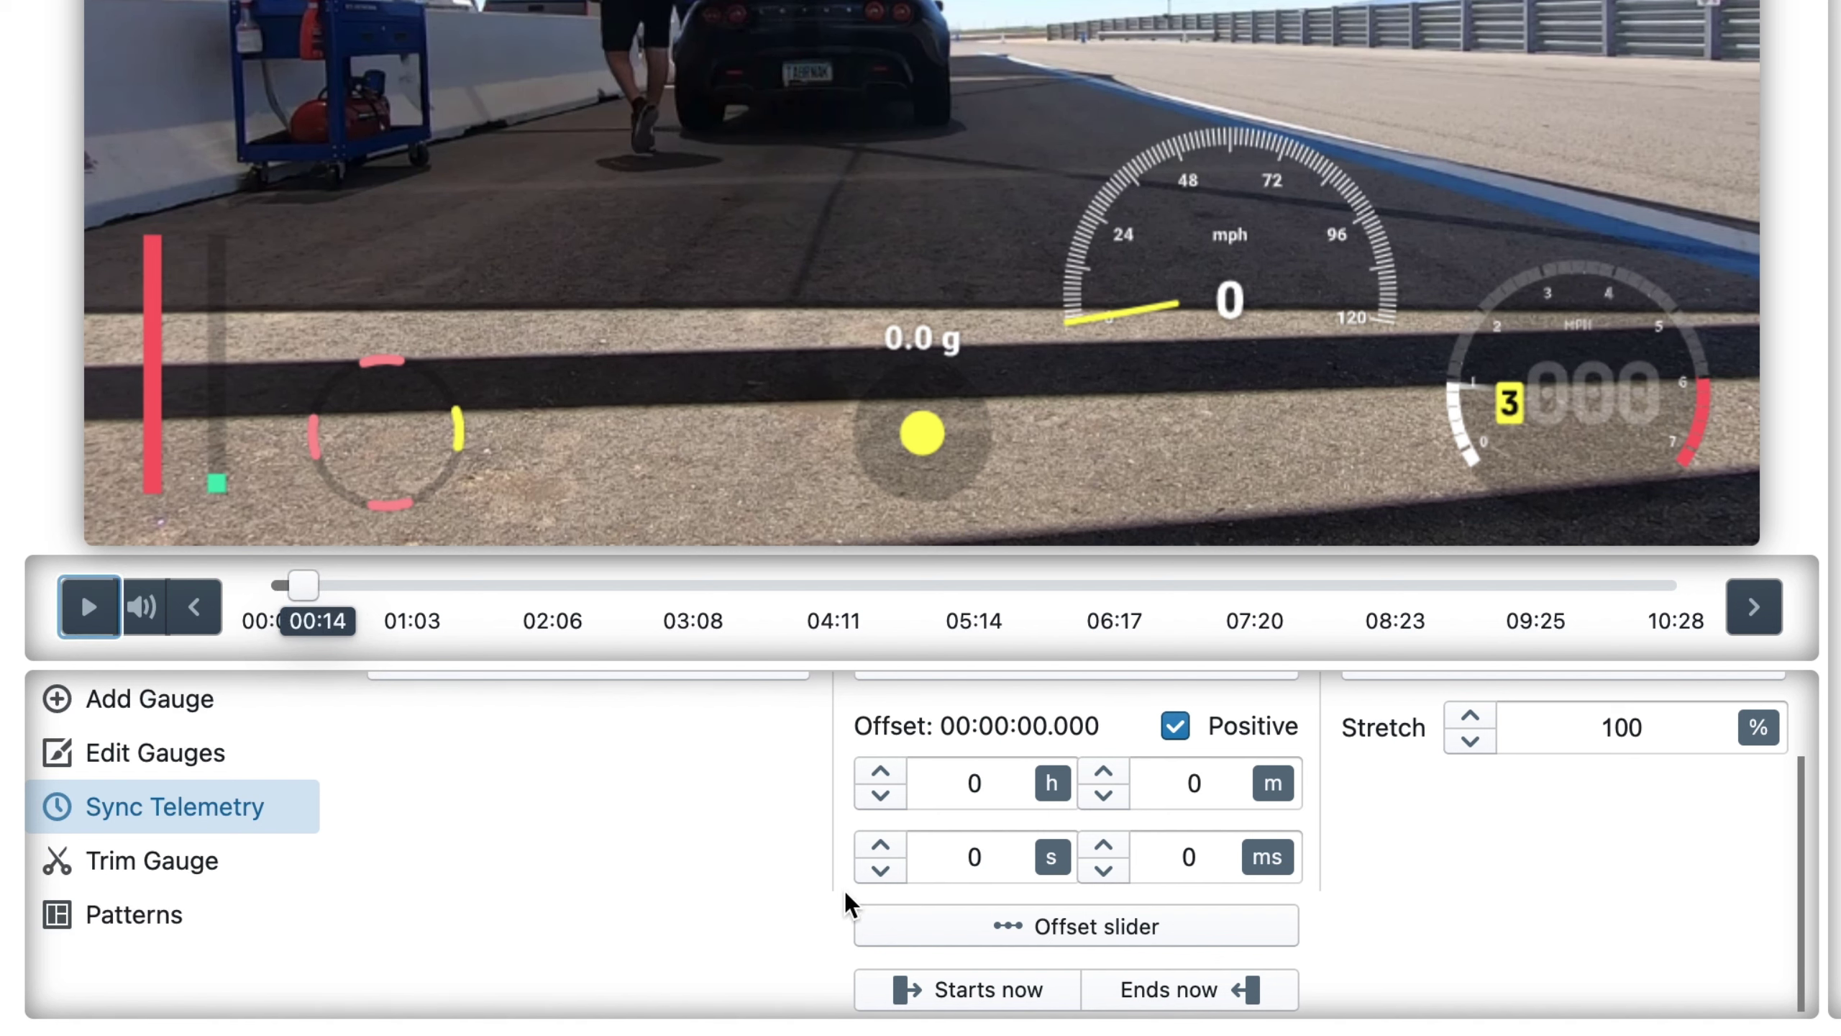
left_click(918, 990)
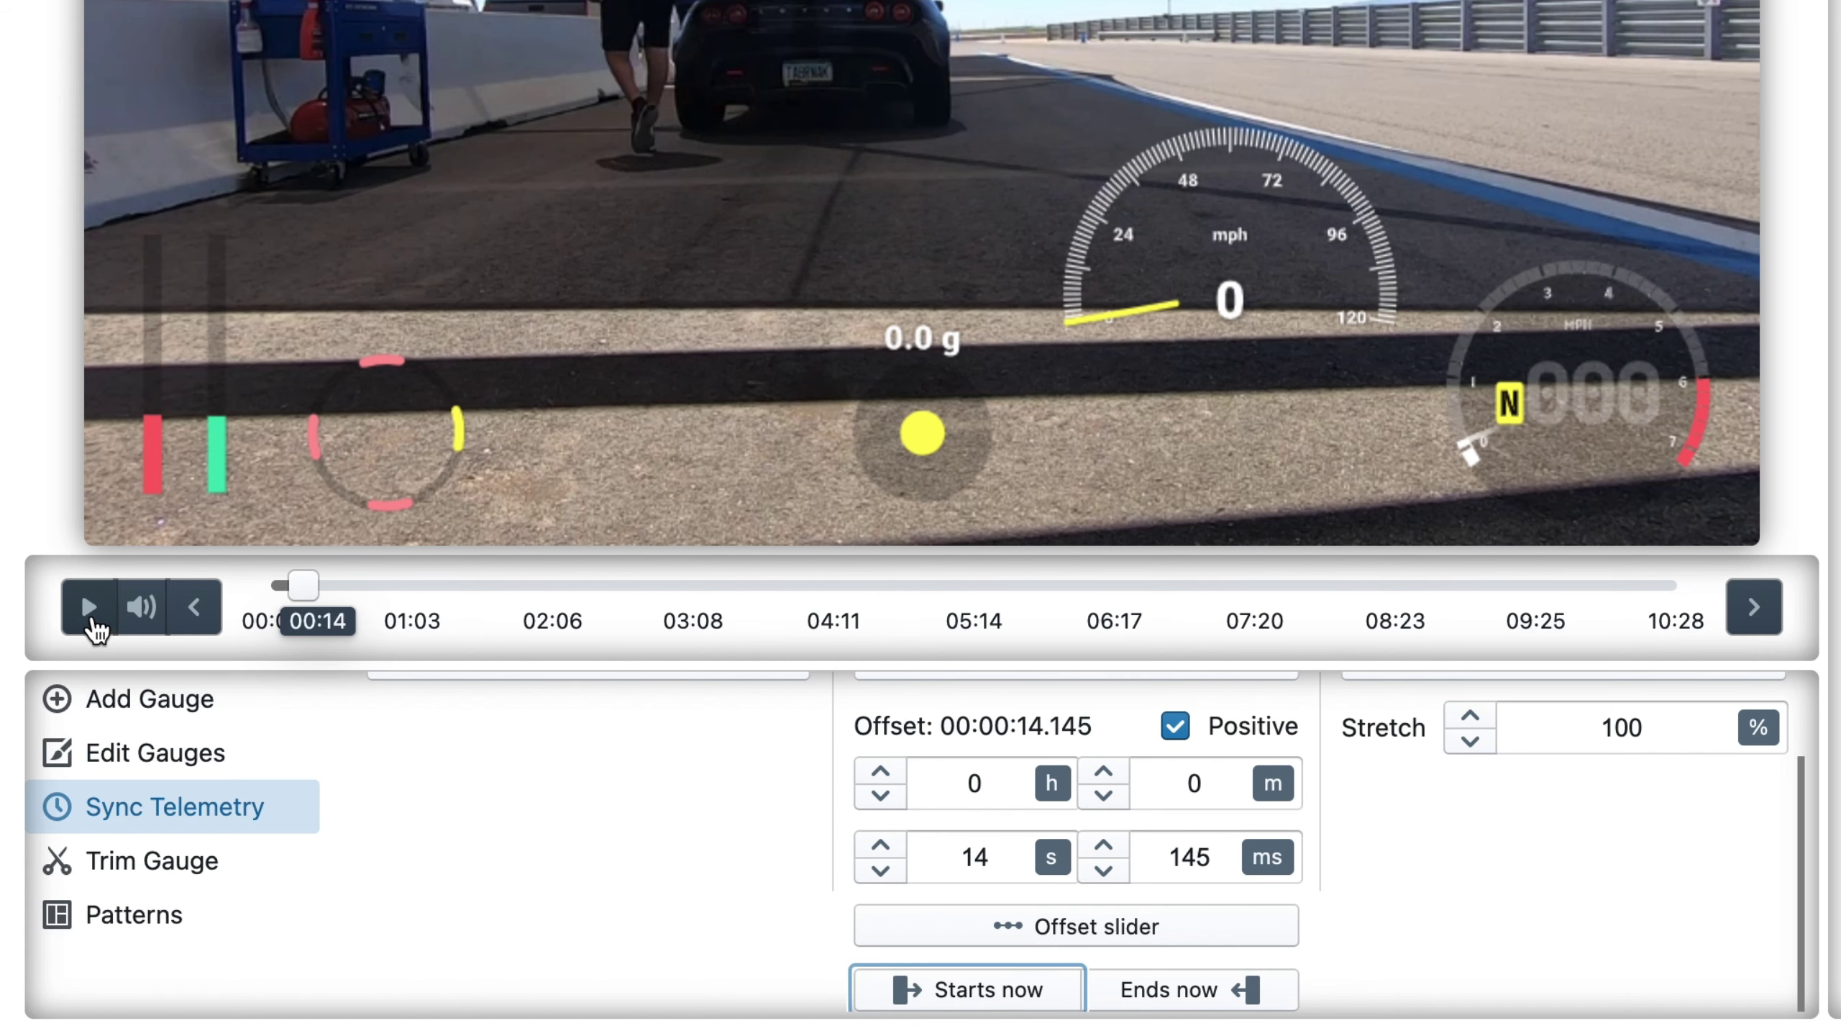
Play ahead to 00:44 to confirm both speed readouts match at 11.
left_click(92, 620)
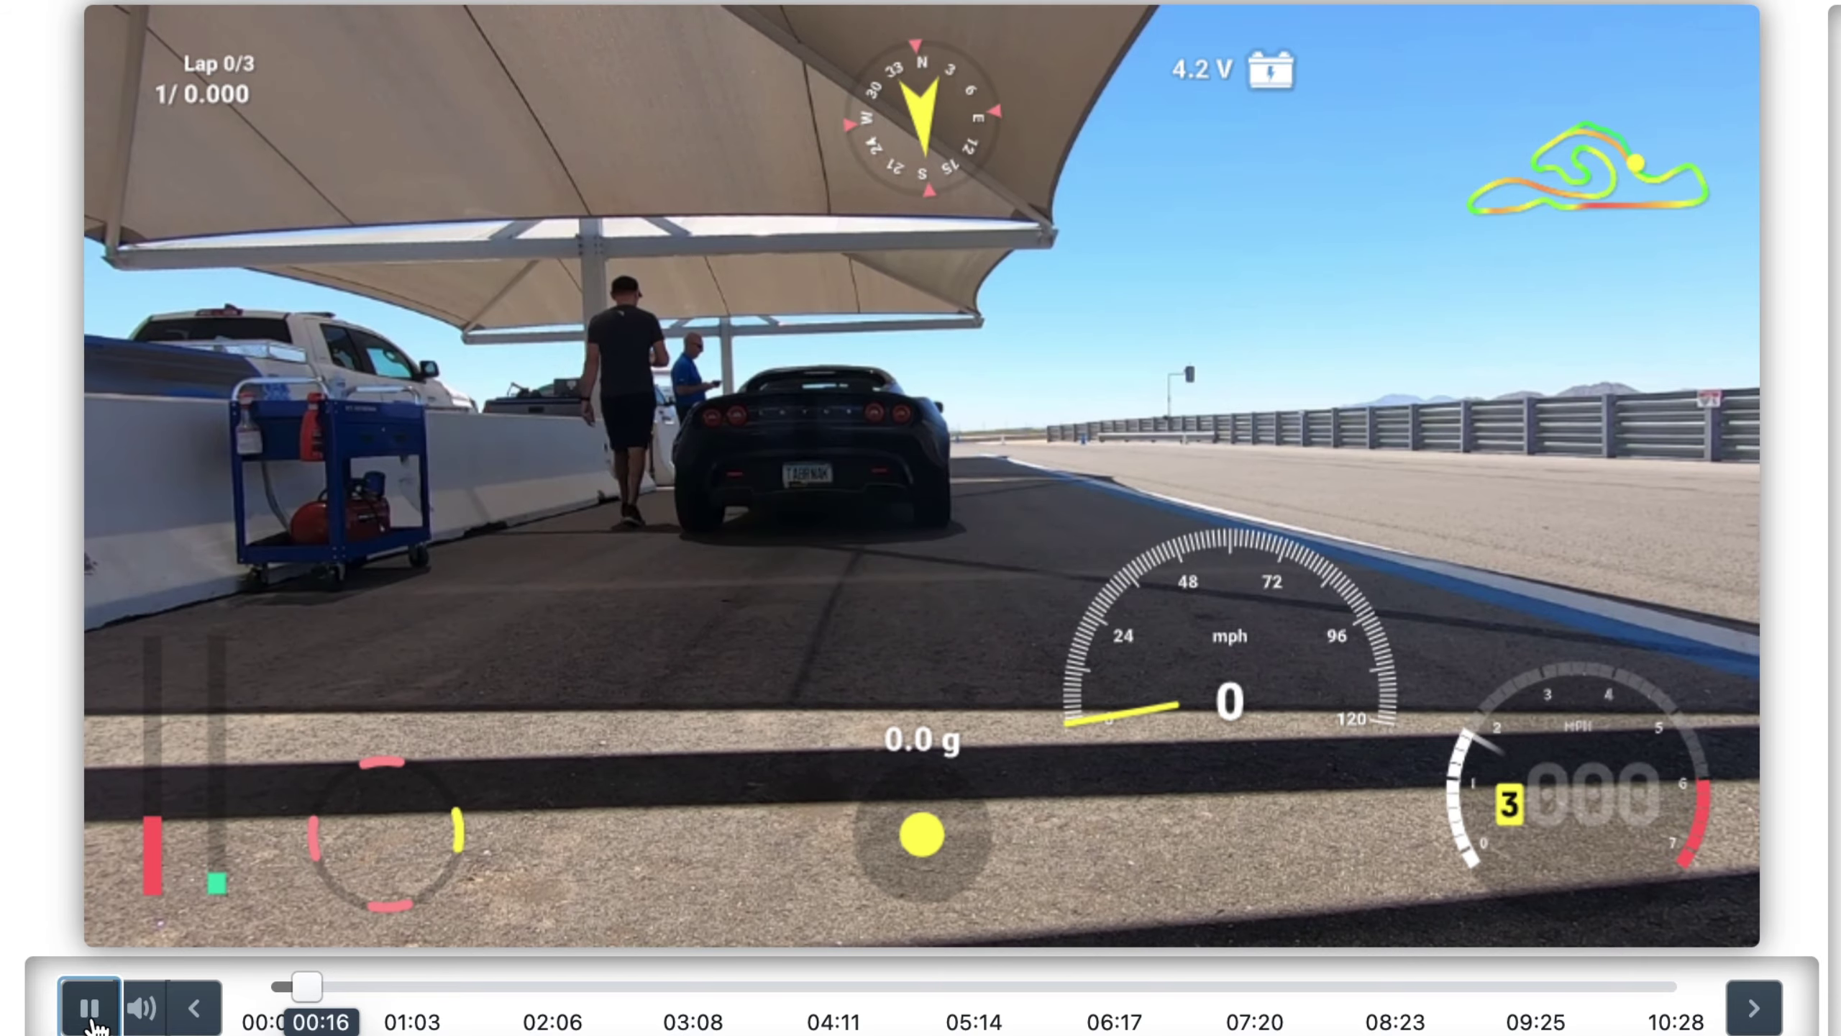
left_click(347, 1011)
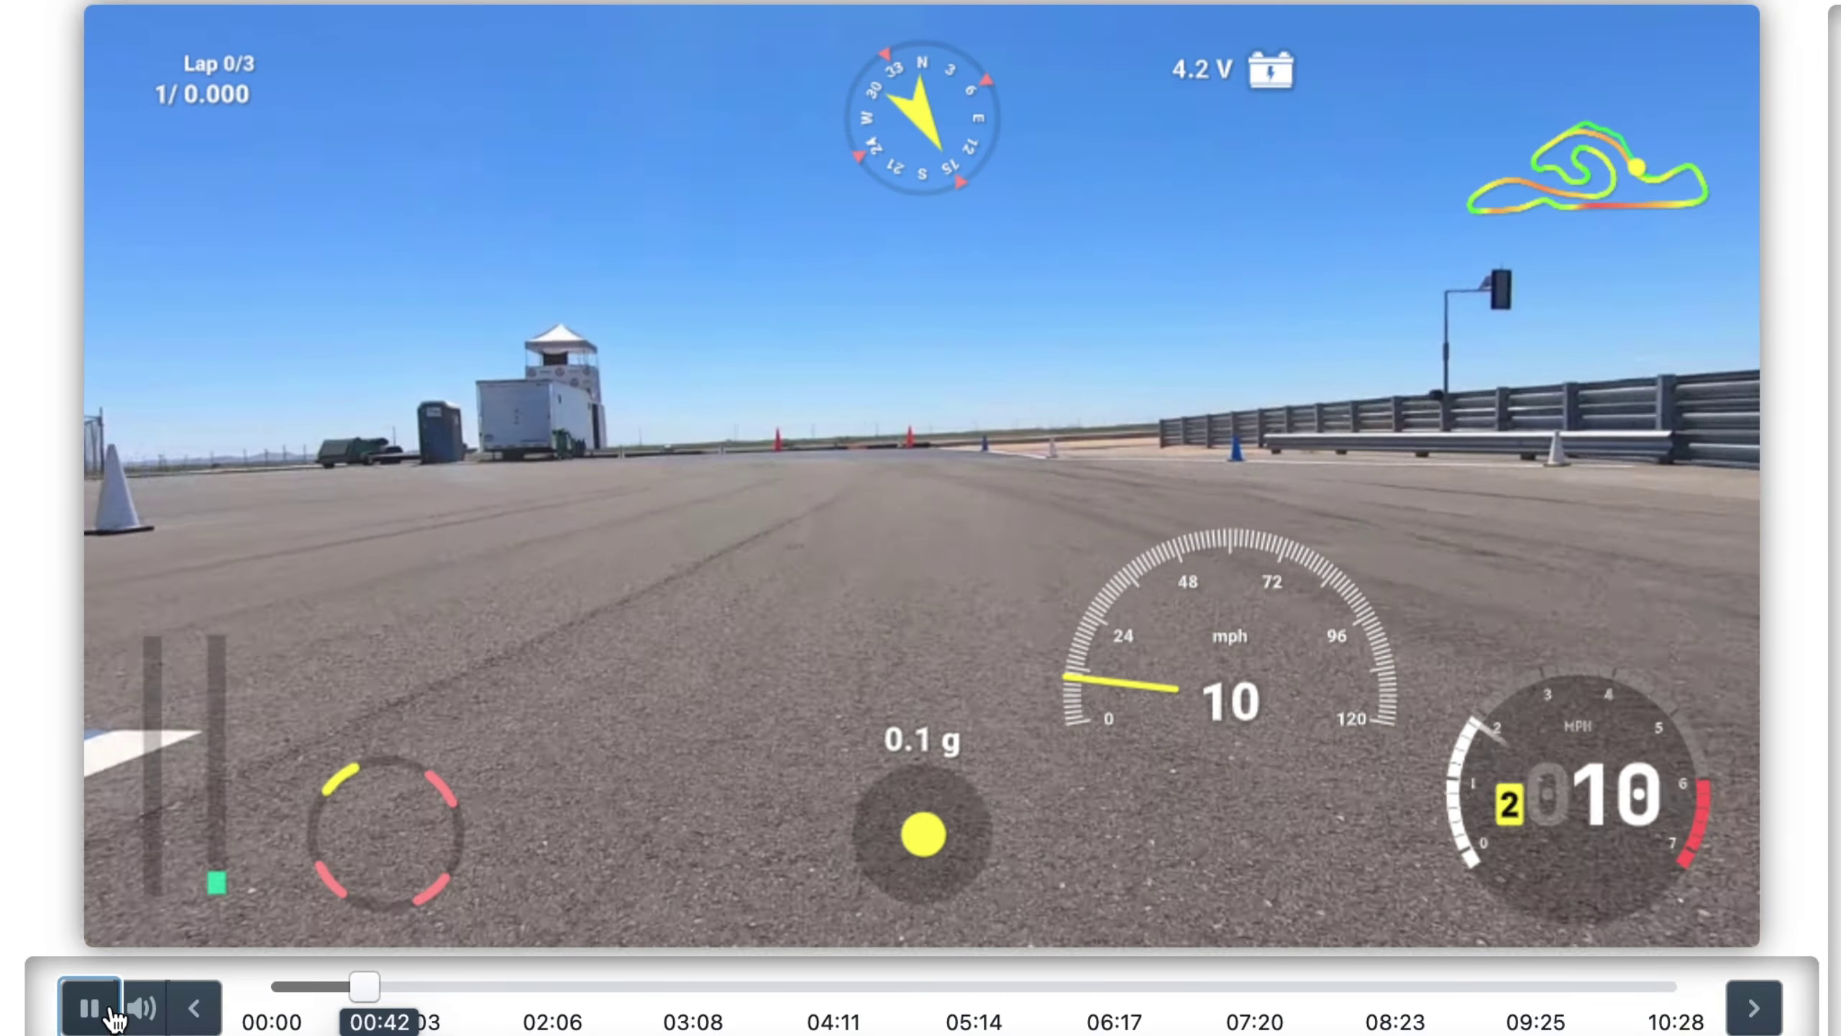
left_click(110, 1012)
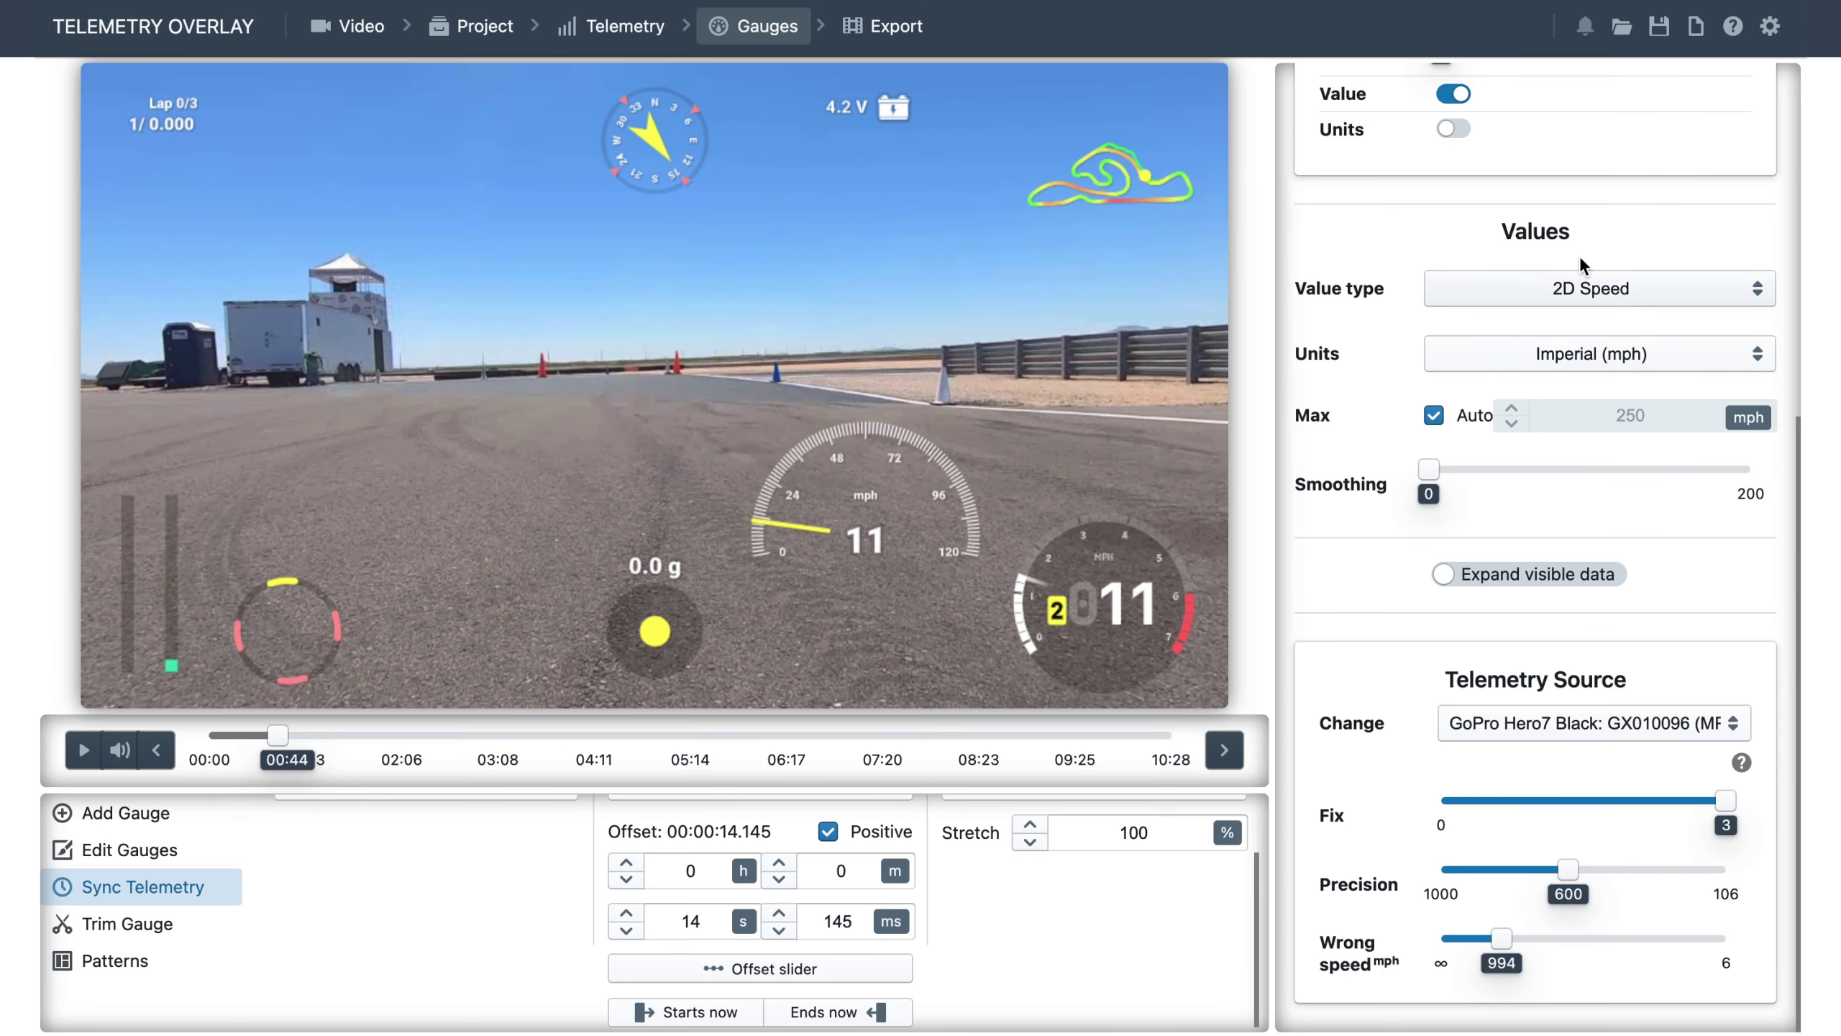
Delete the Speedometer gauge and briefly view the offset sliders.
scroll(1582, 265, "up", 8)
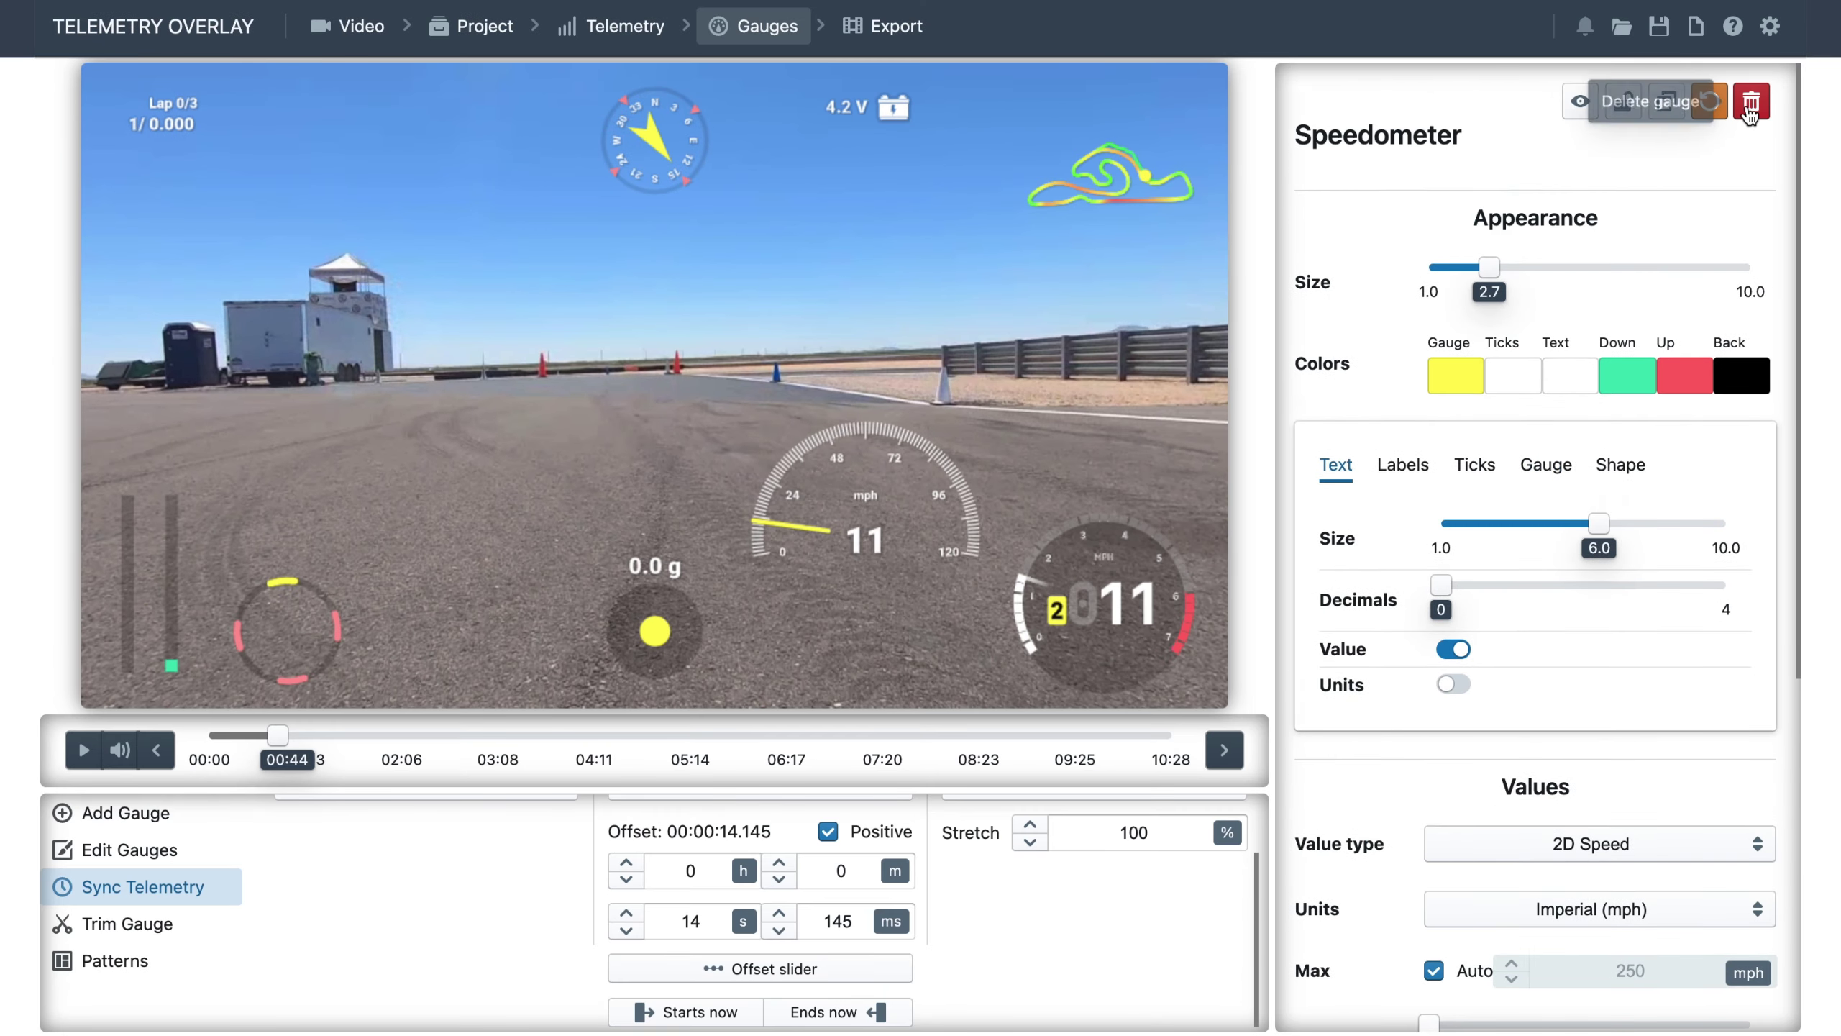
left_click(1750, 105)
left_click(1103, 542)
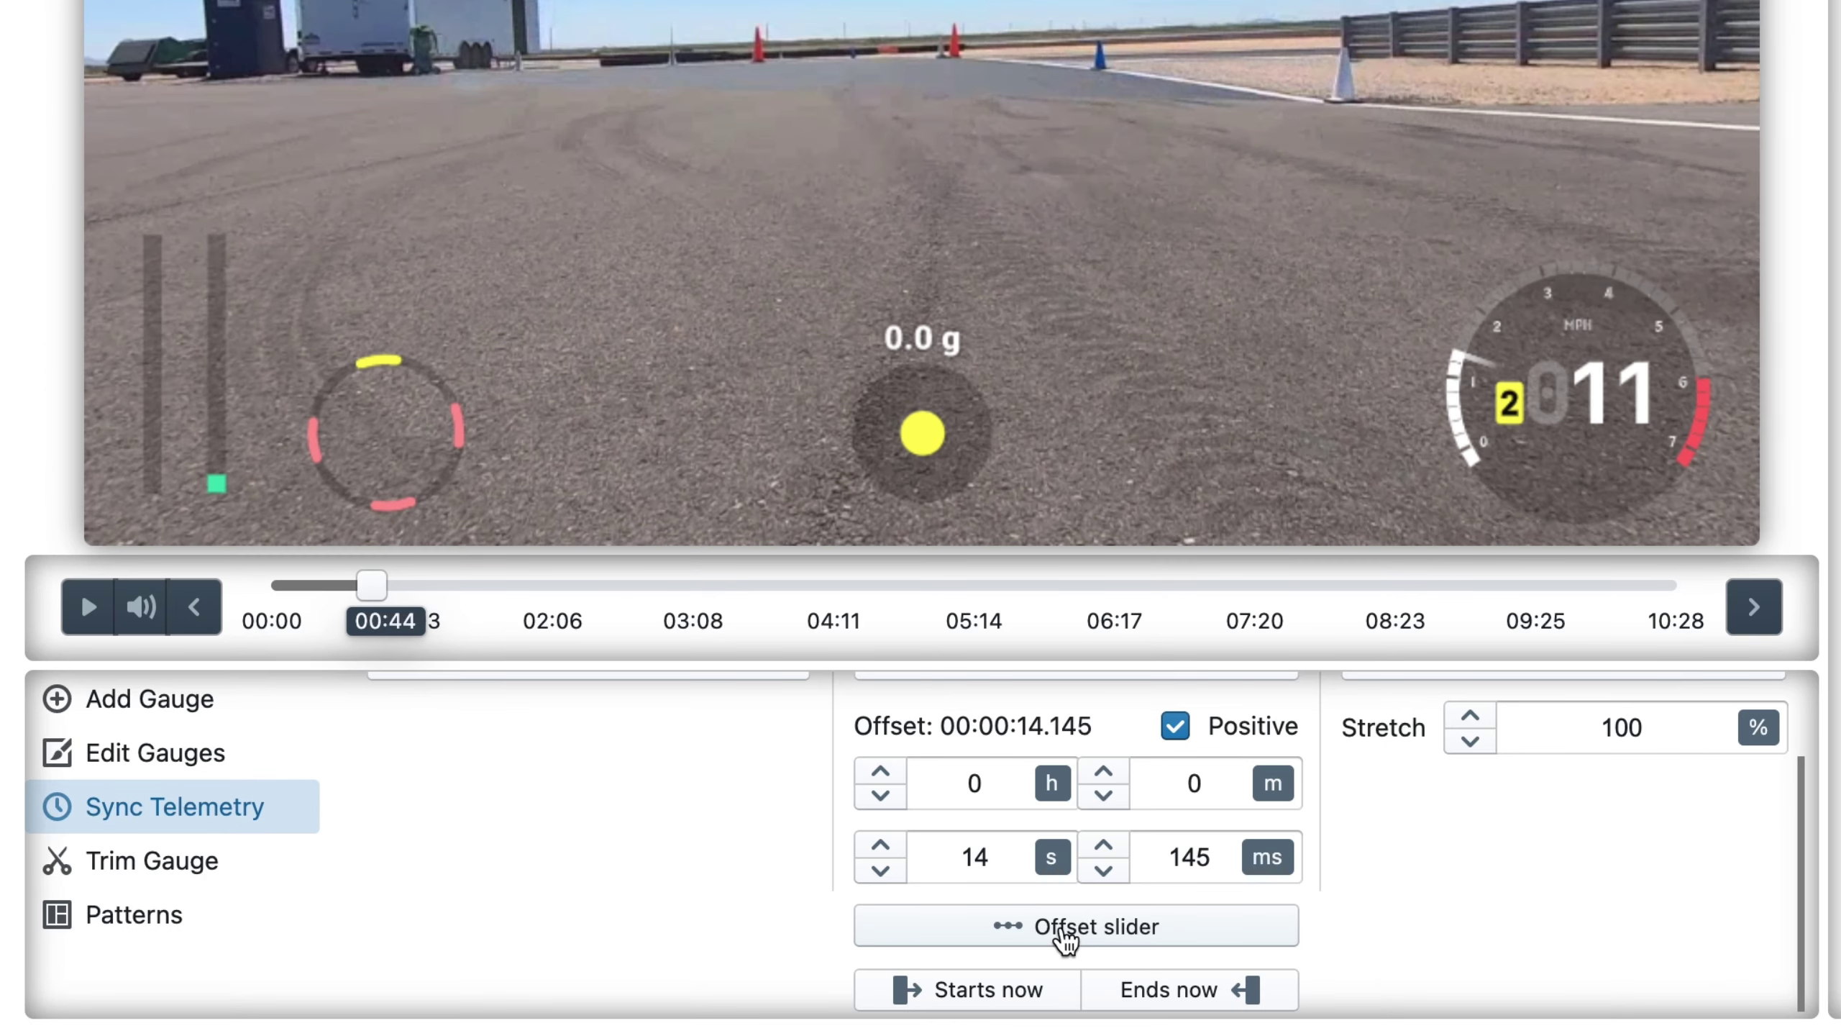
left_click(1064, 929)
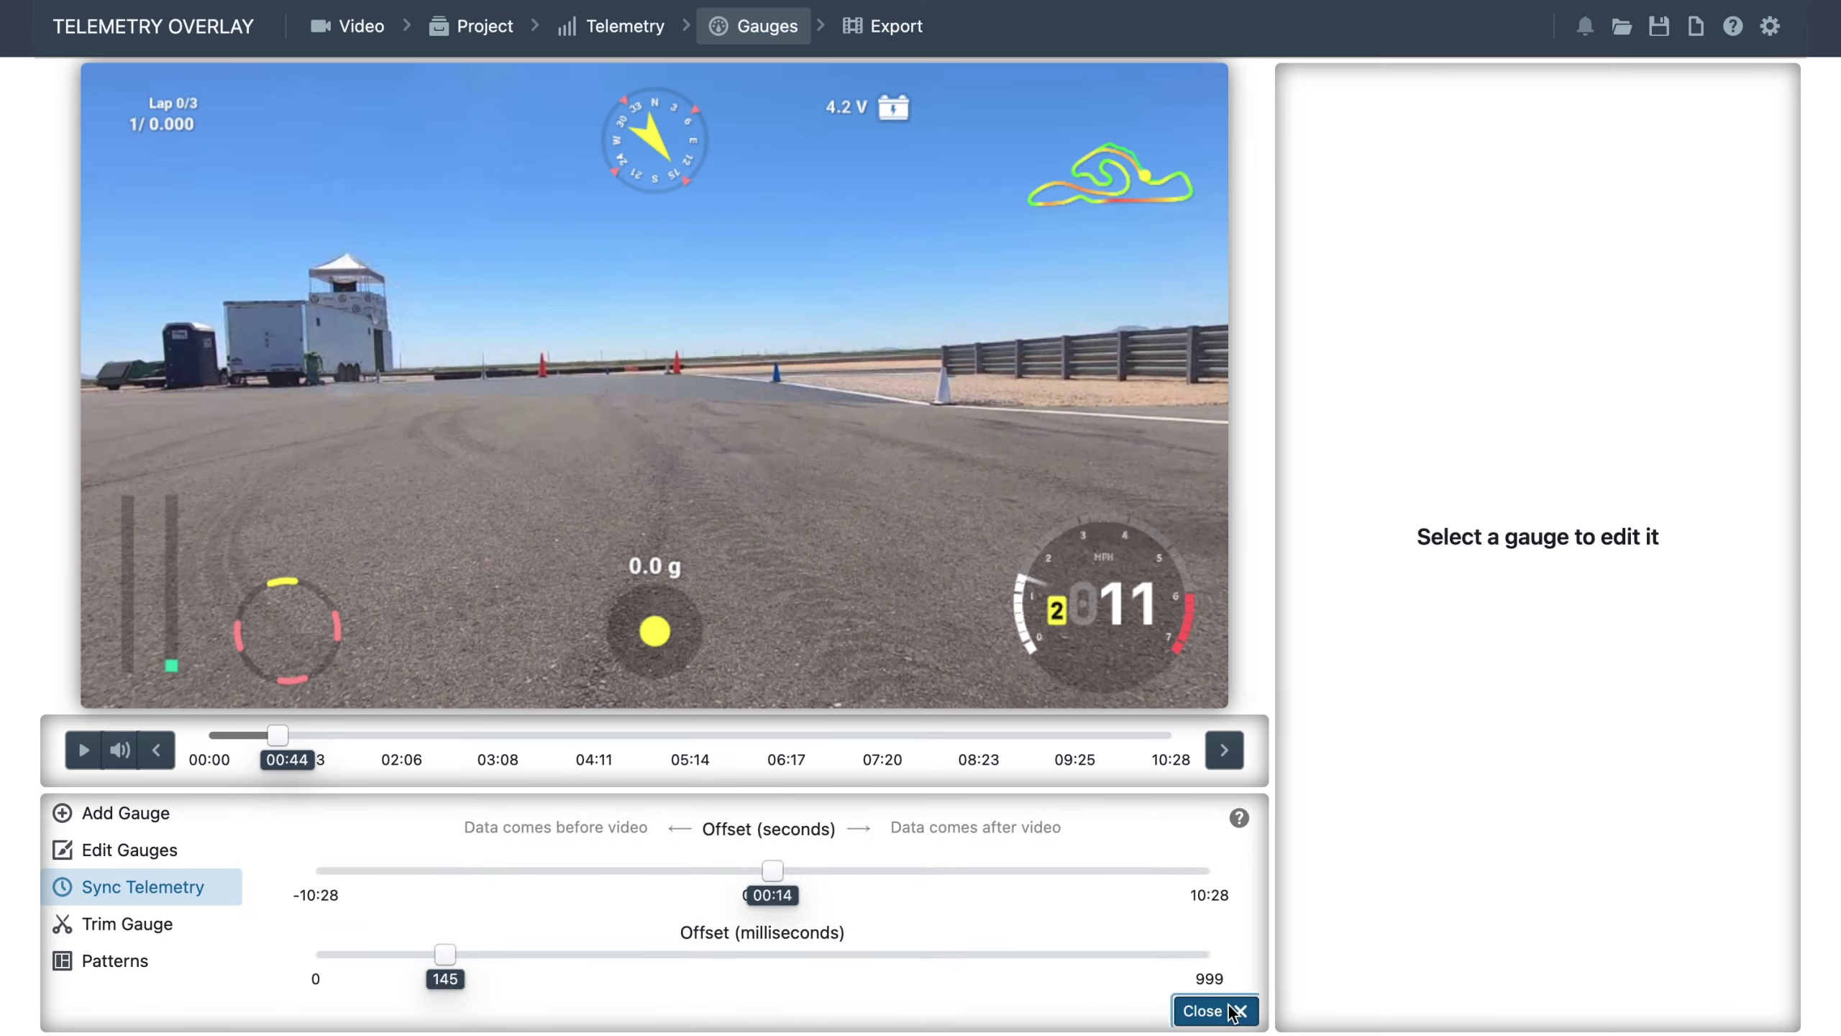
left_click(1747, 982)
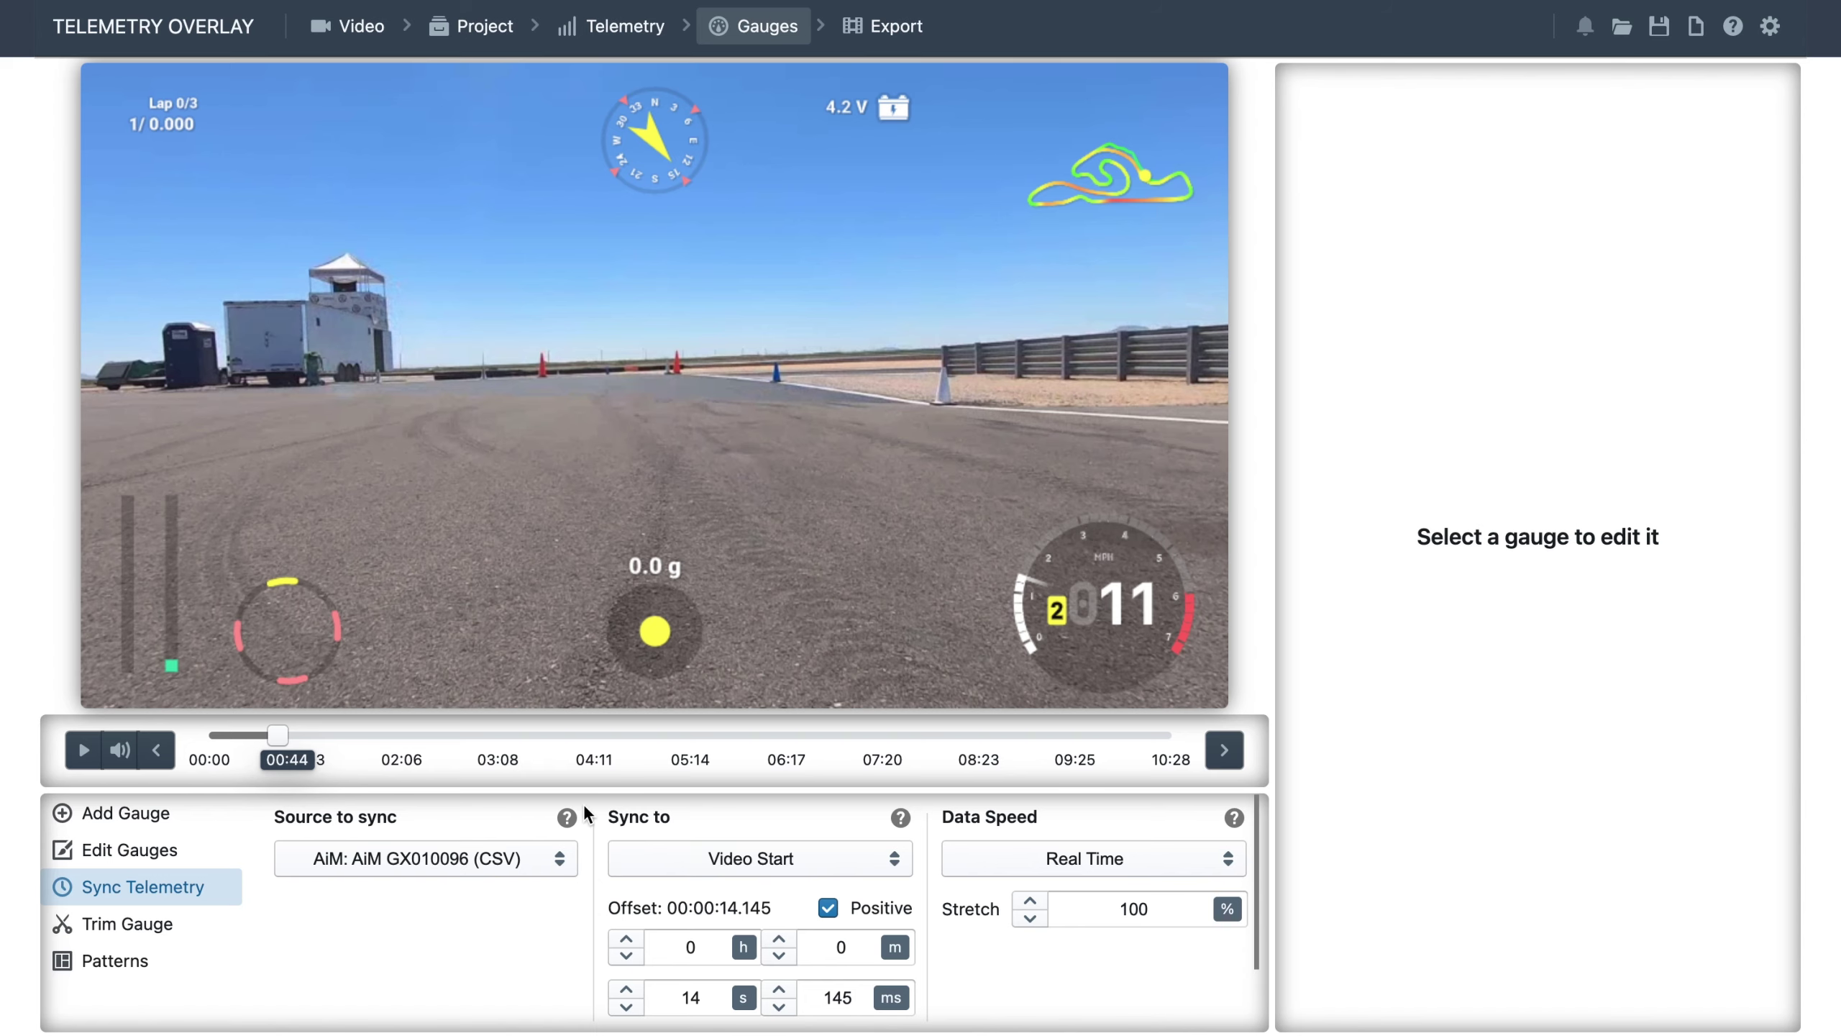
Preview the synced video from 02:27 to 02:31.
left_click(433, 737)
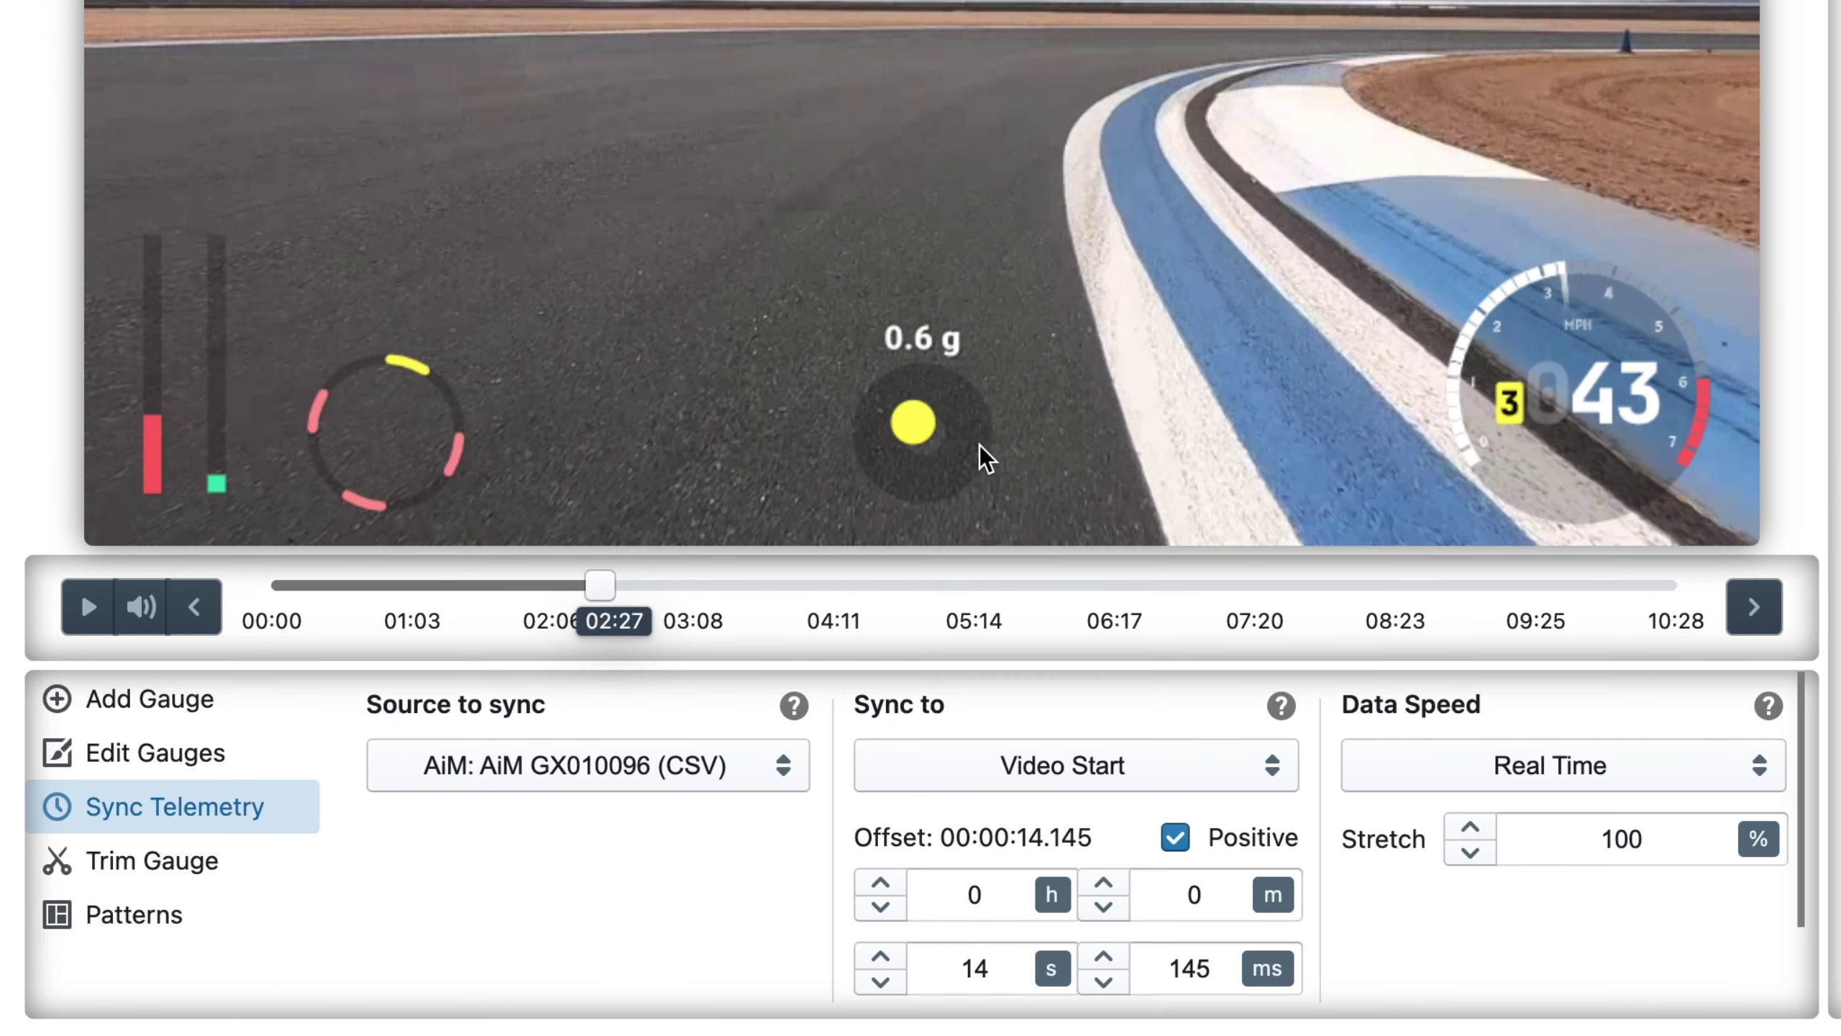
left_click(89, 606)
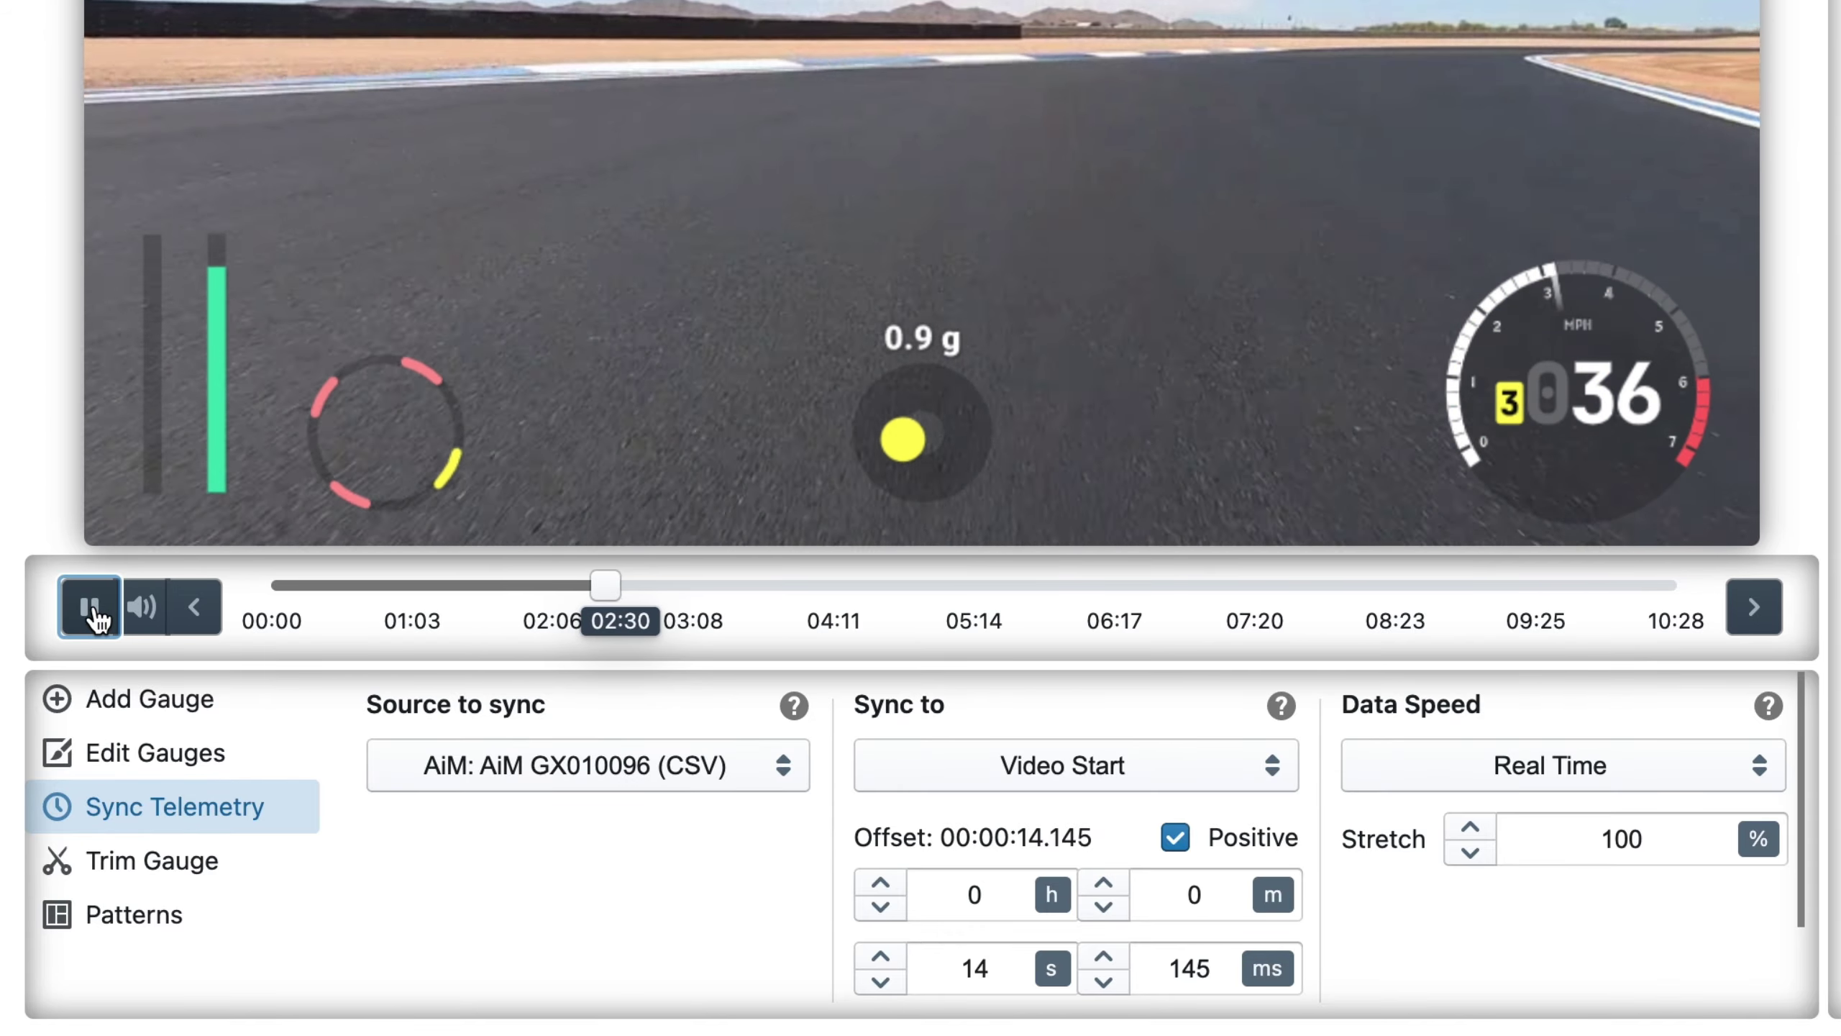
left_click(93, 613)
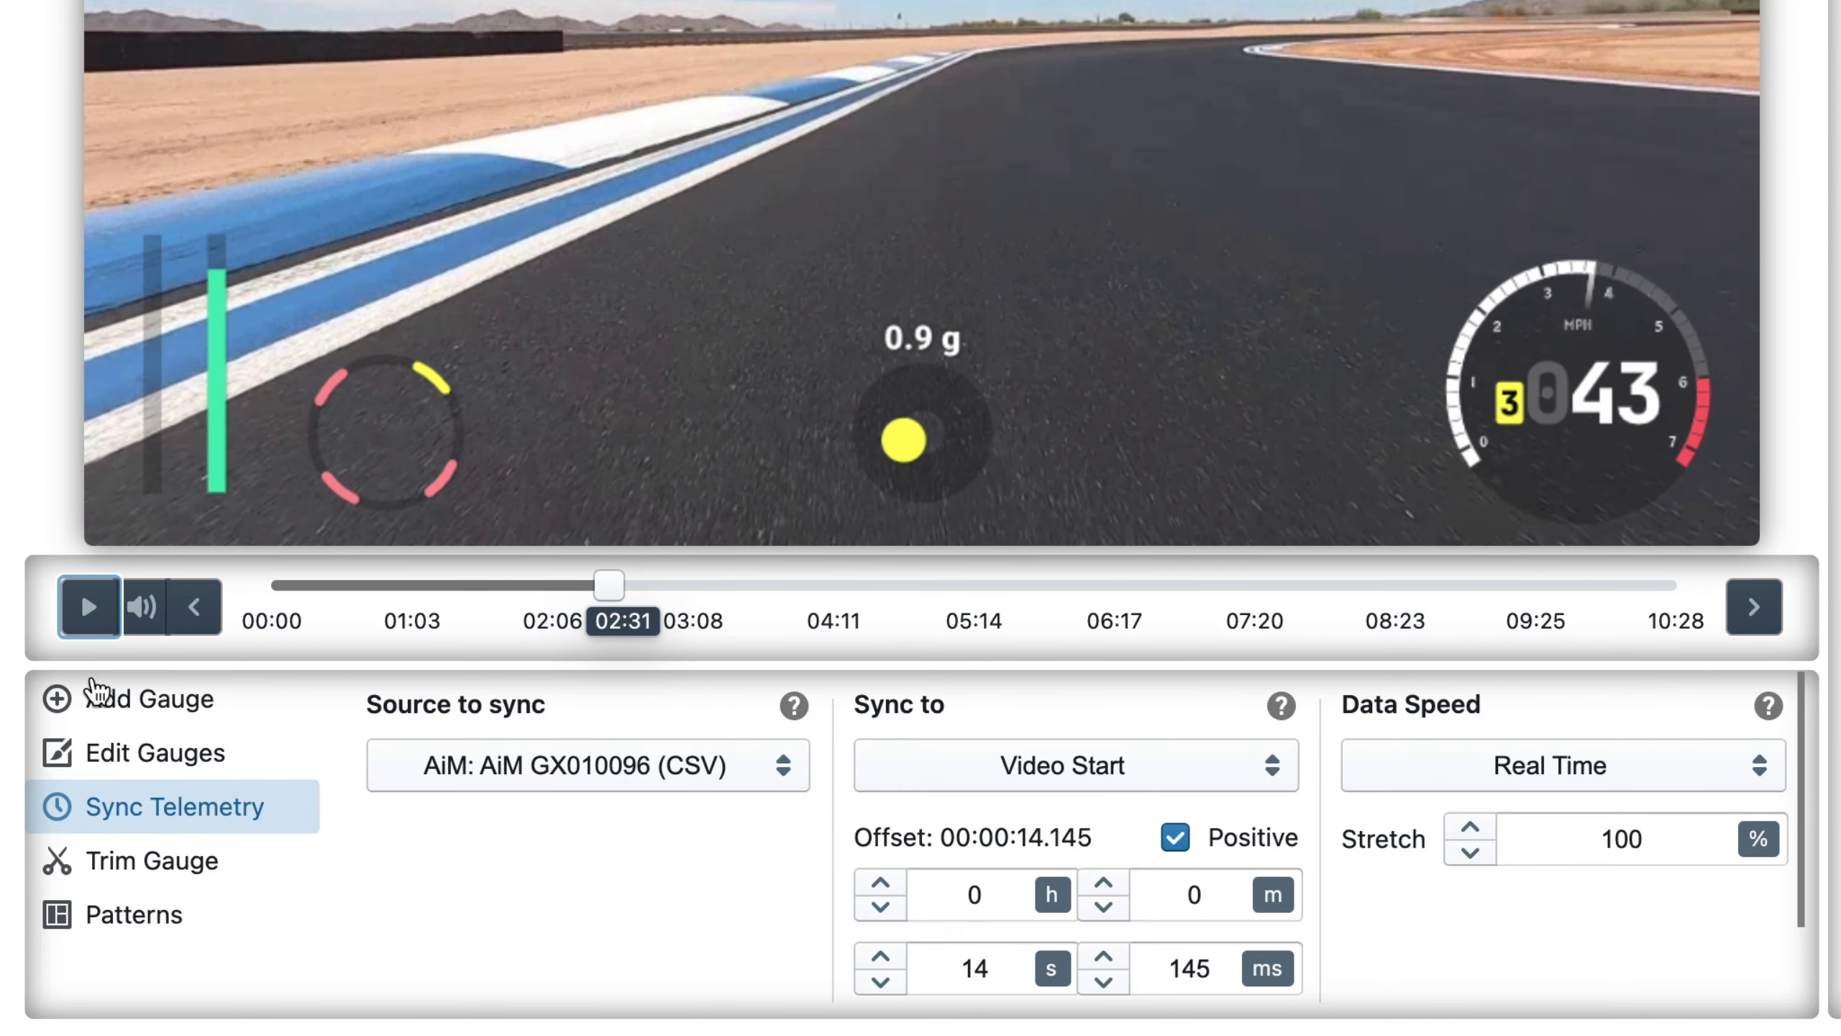
Search 'Accel', place the Accelerometer gauge beside the 0.9 g gauge, and preview playback.
left_click(93, 695)
type("Acc")
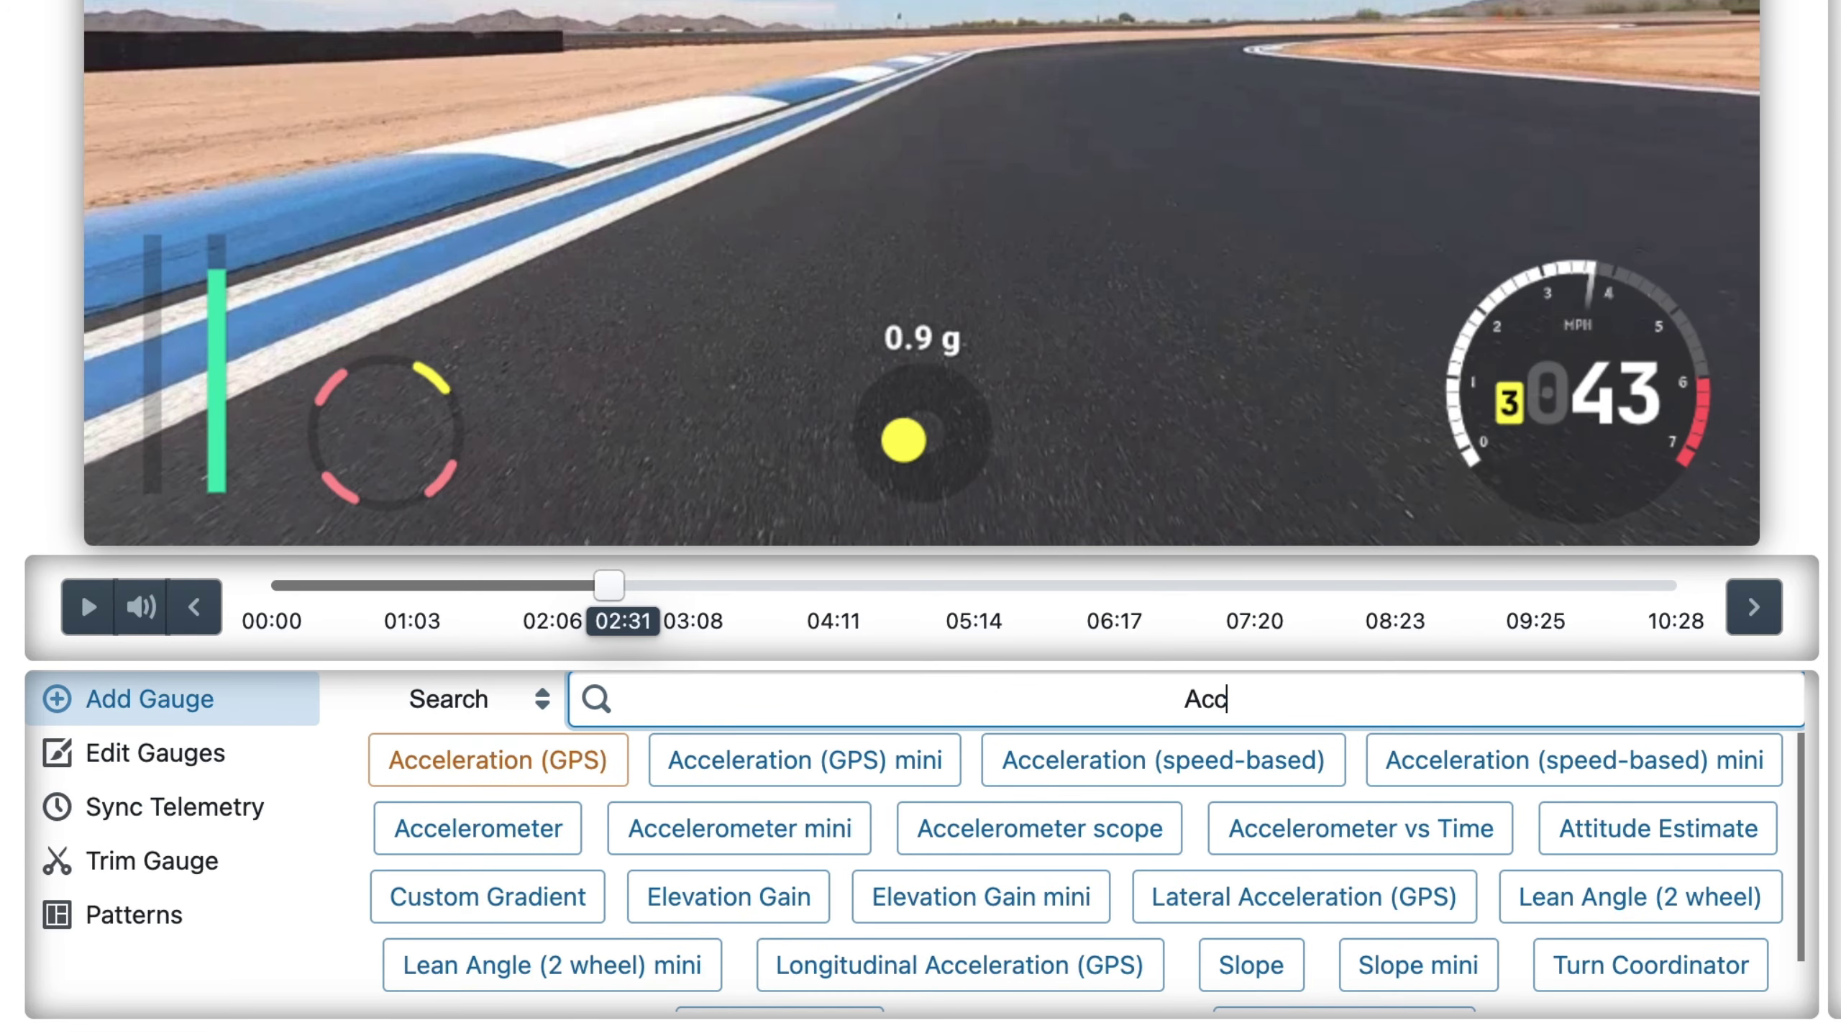
type("el")
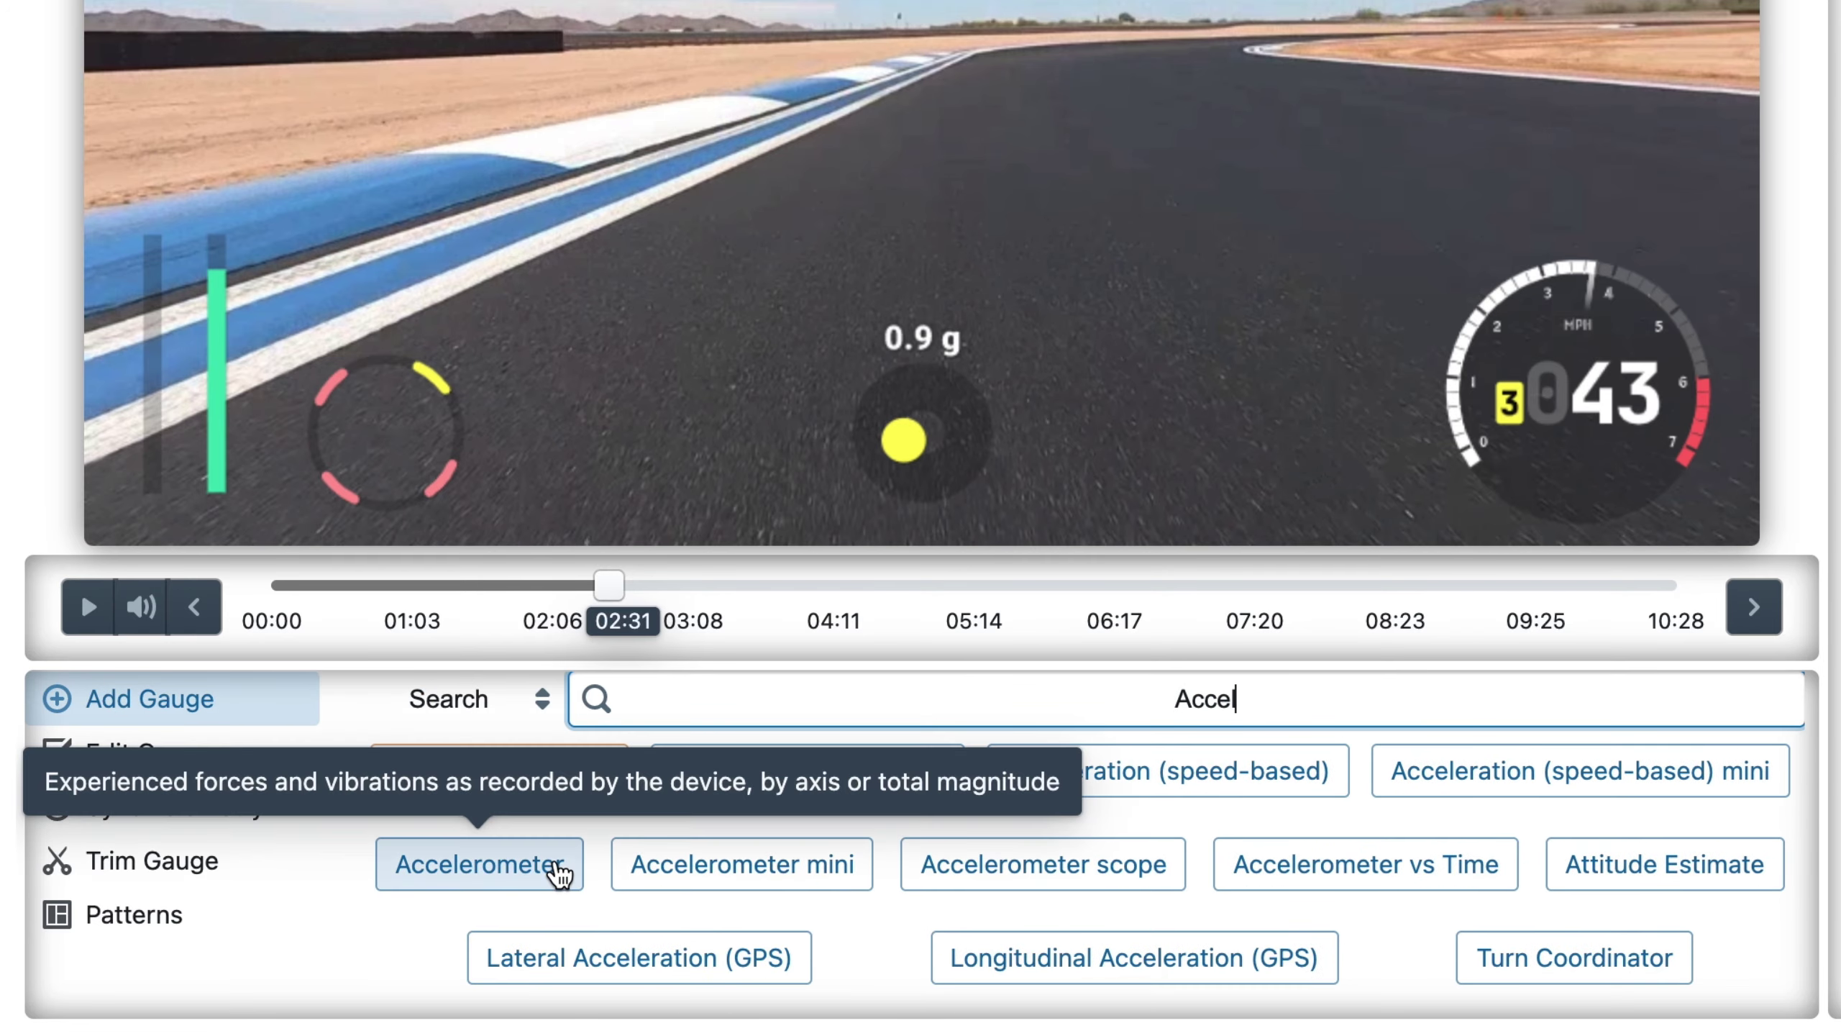
left_click(559, 870)
left_click_drag(968, 185, 1157, 377)
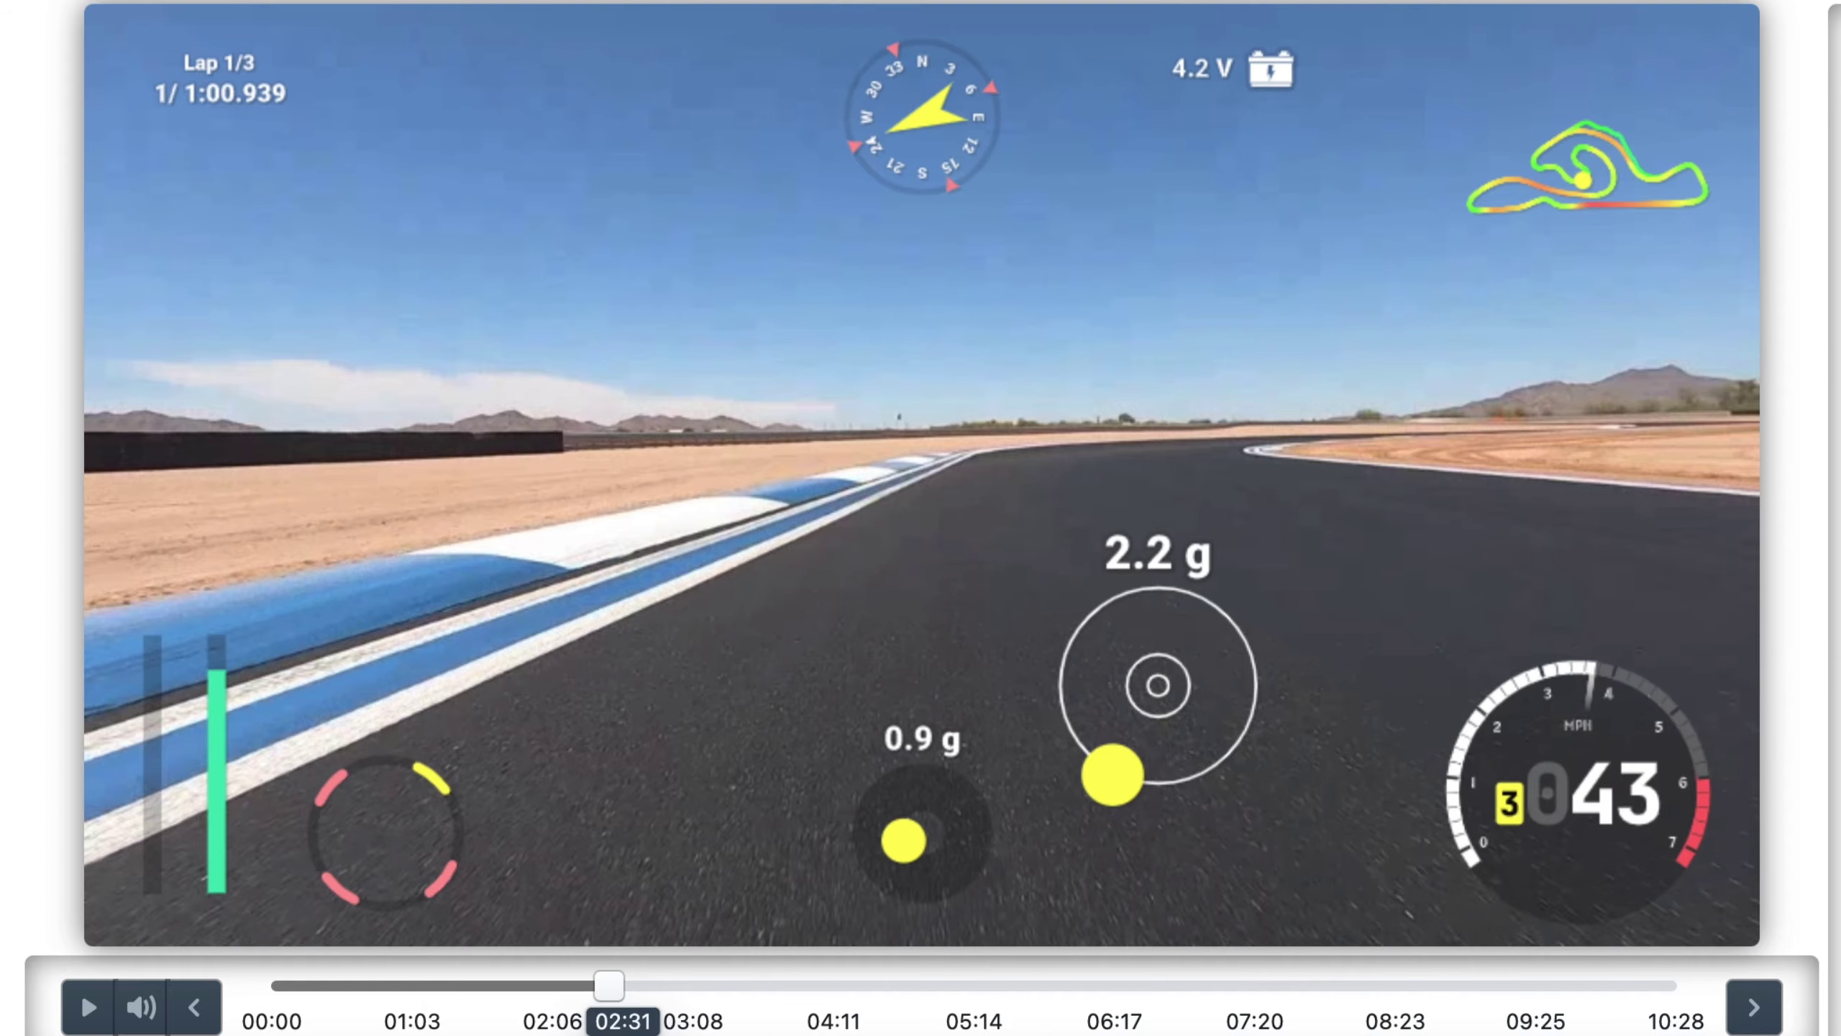
left_click_drag(1156, 684, 1127, 815)
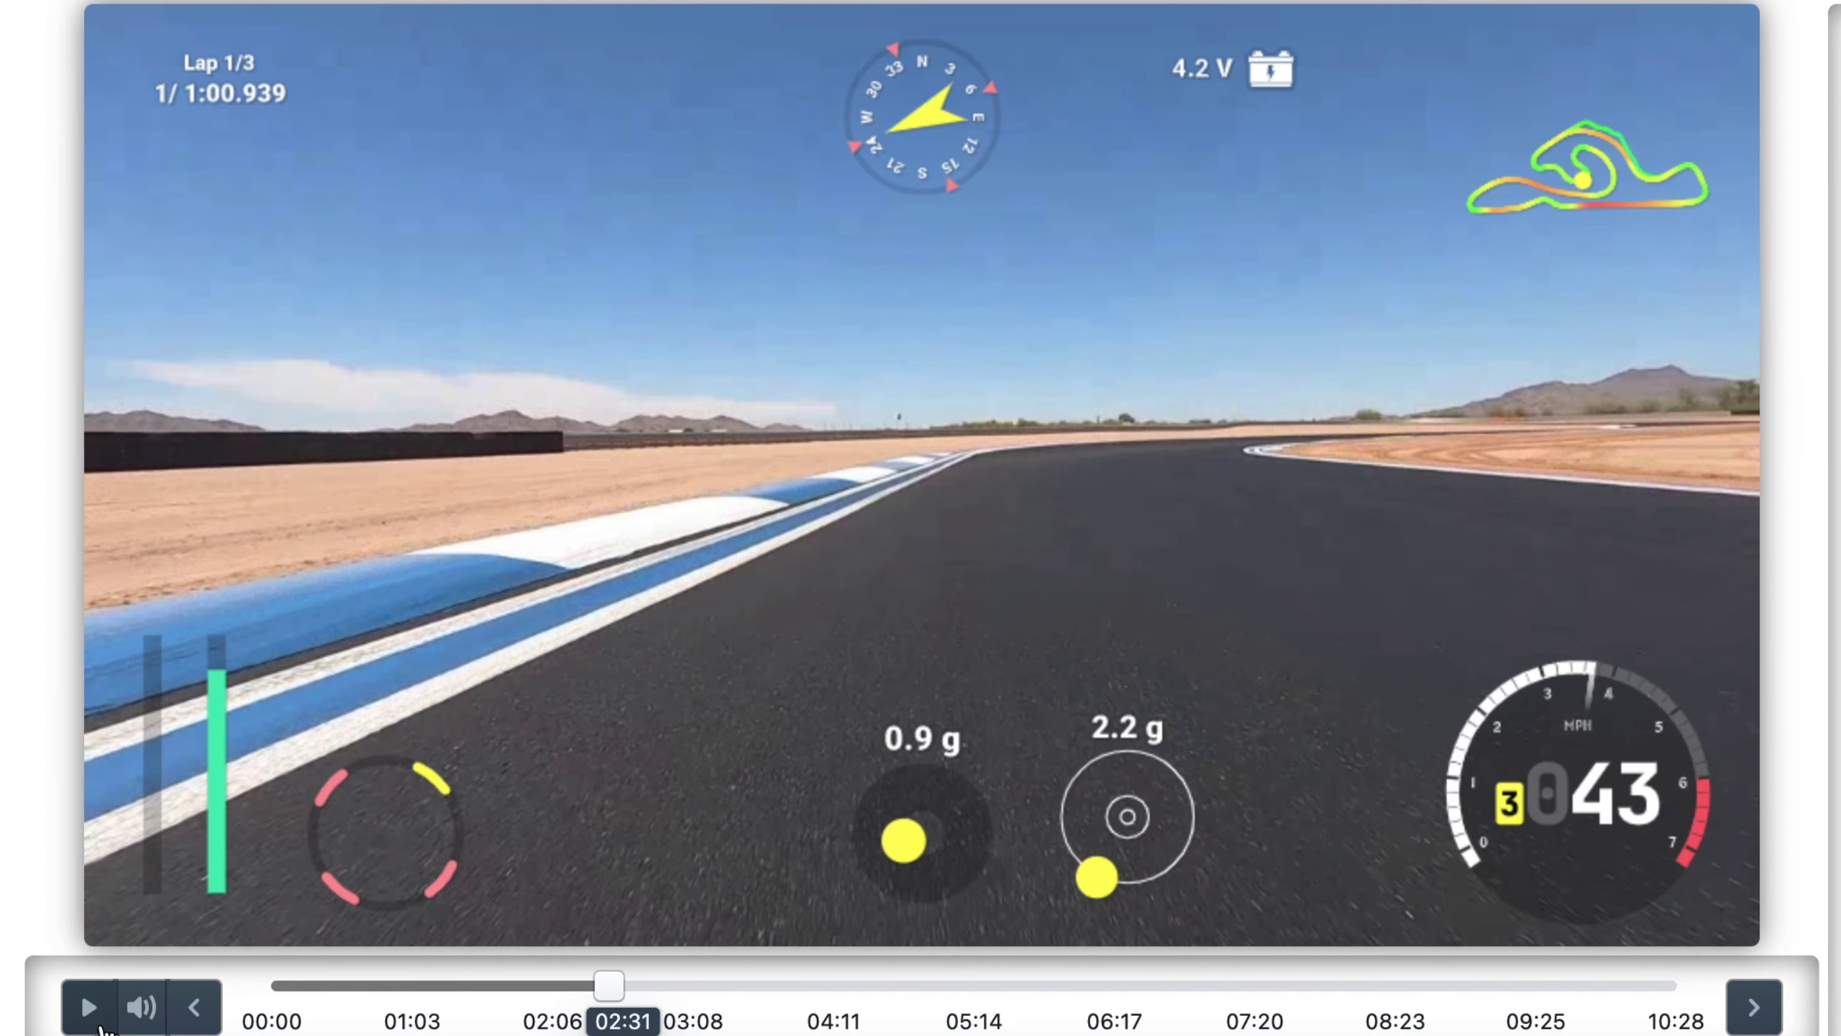
left_click(89, 1007)
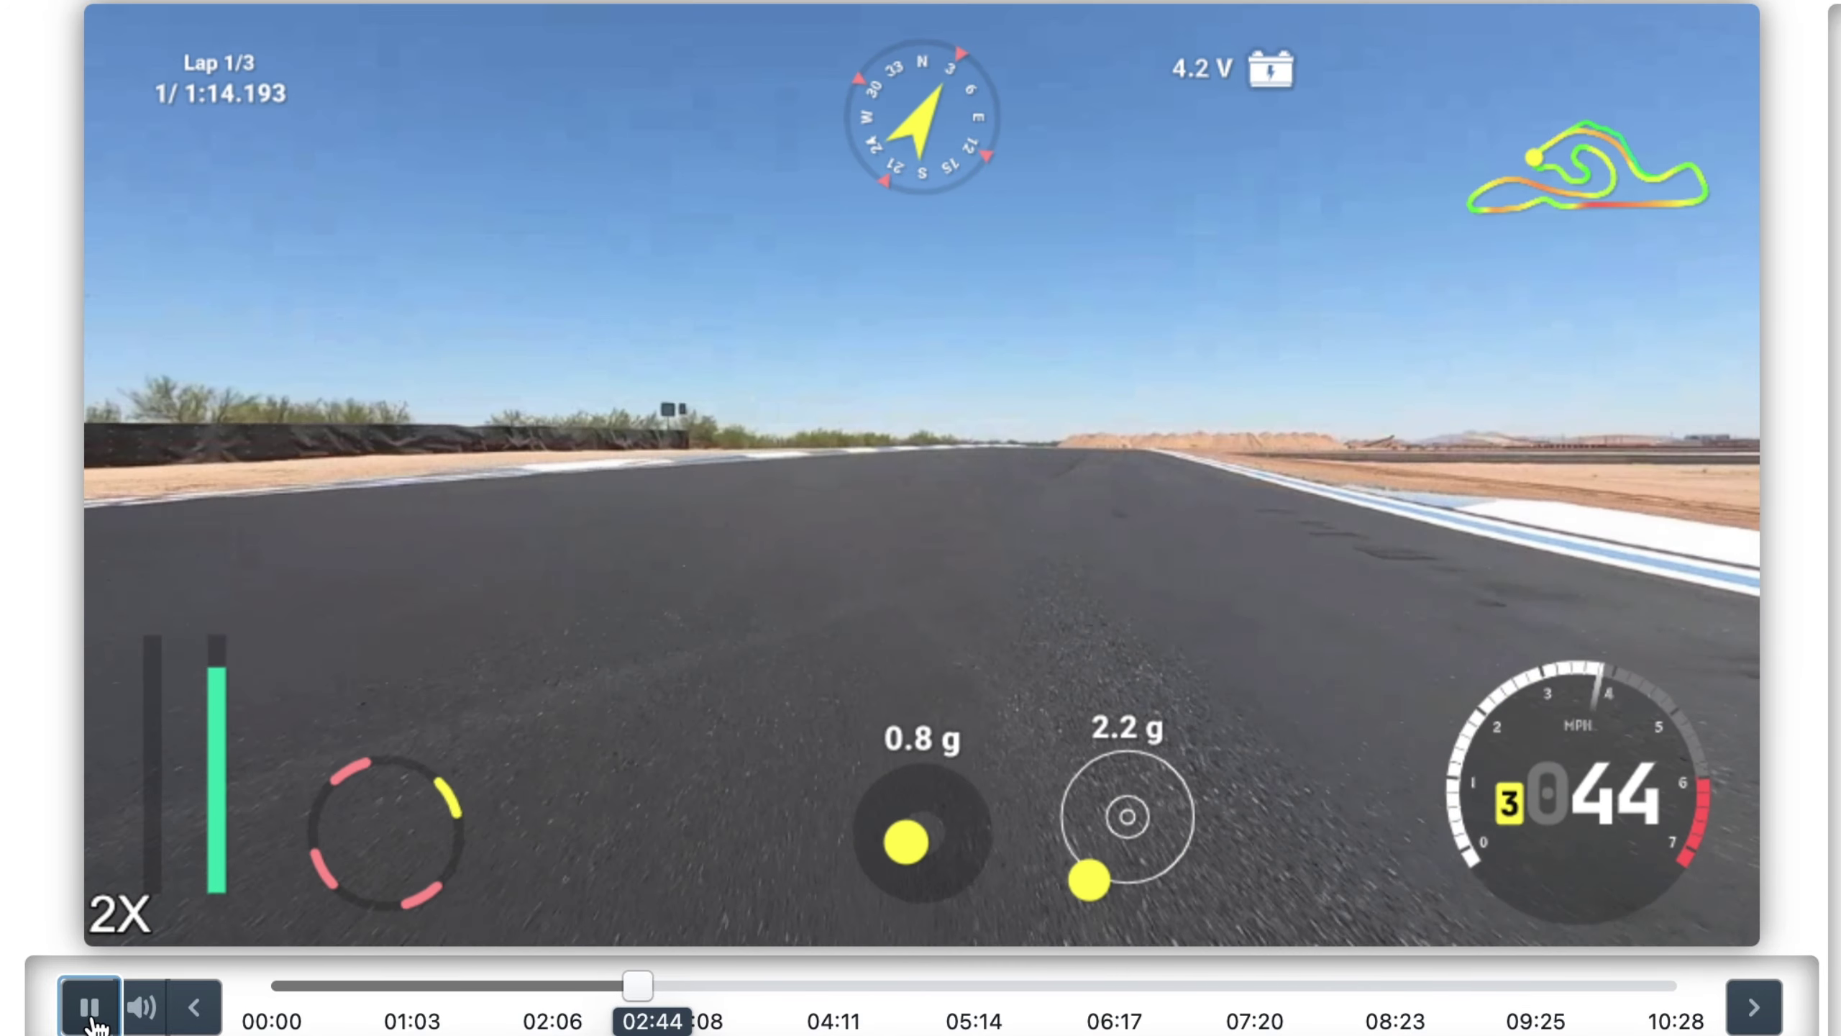
left_click(90, 1022)
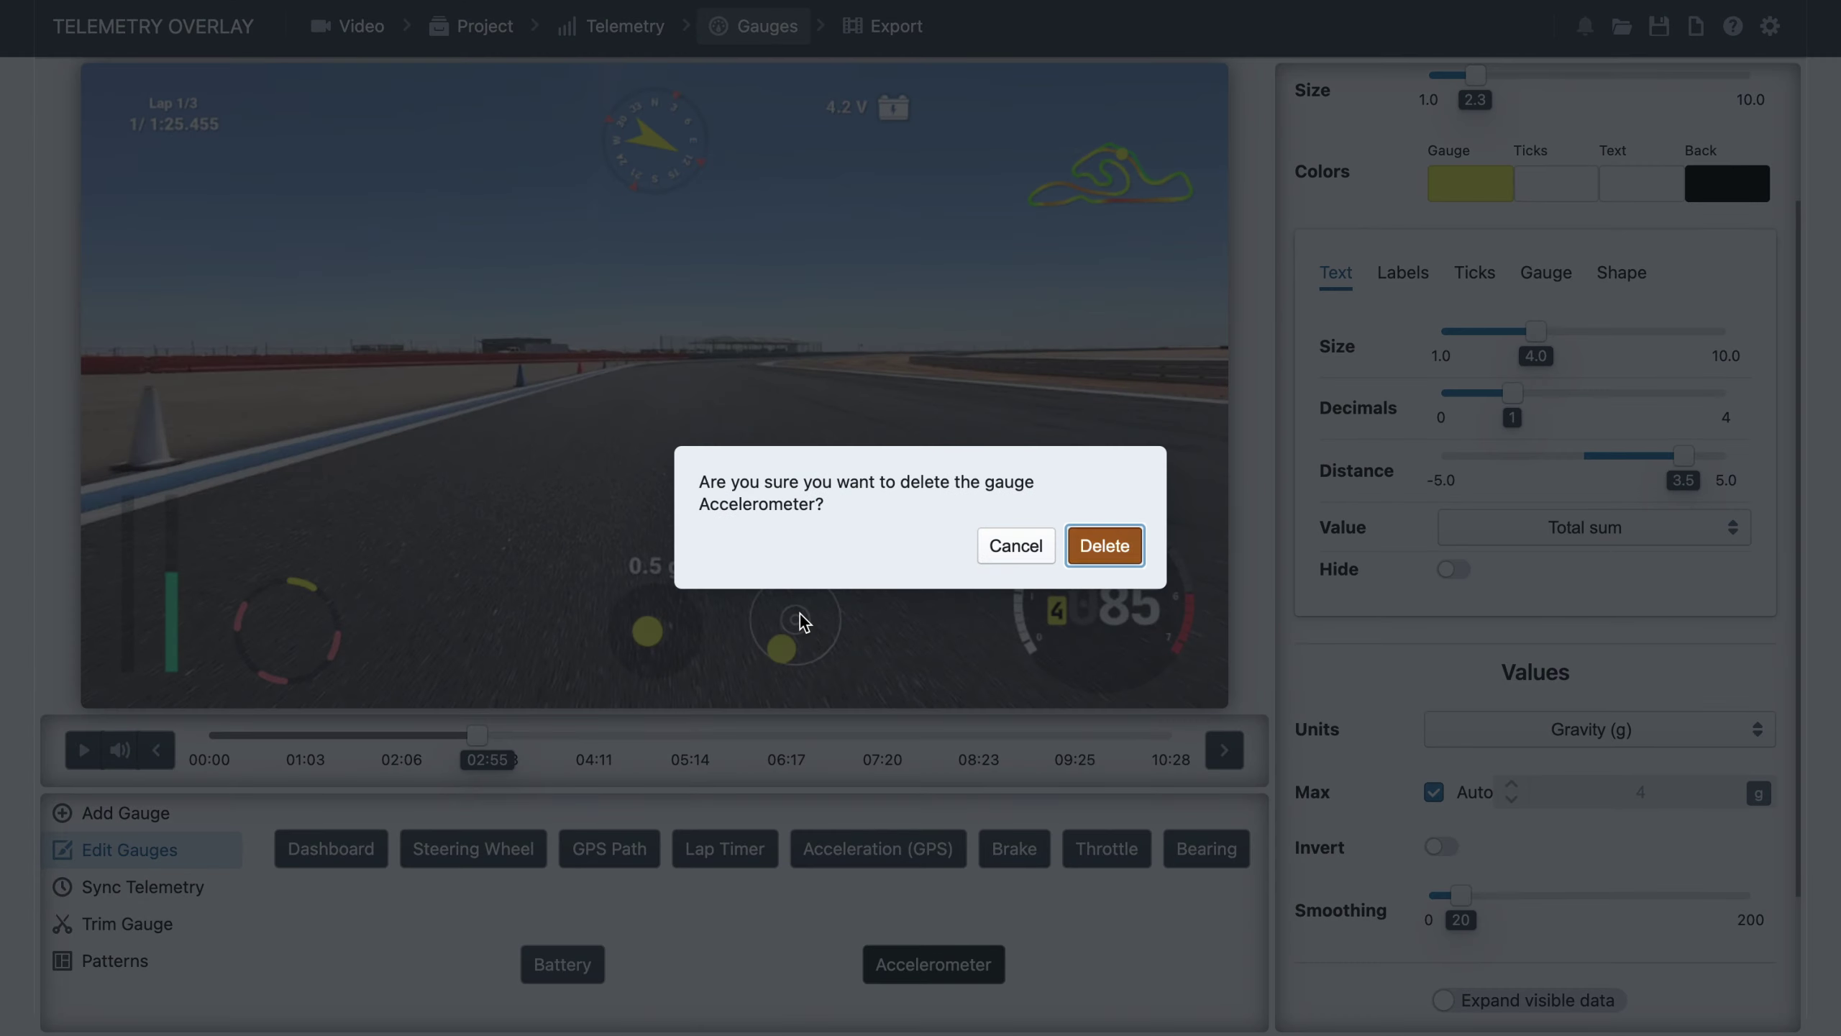
Confirm deleting the Accelerometer gauge and show the loaded AiM CSV and GoPro MP4 sources.
key("Return")
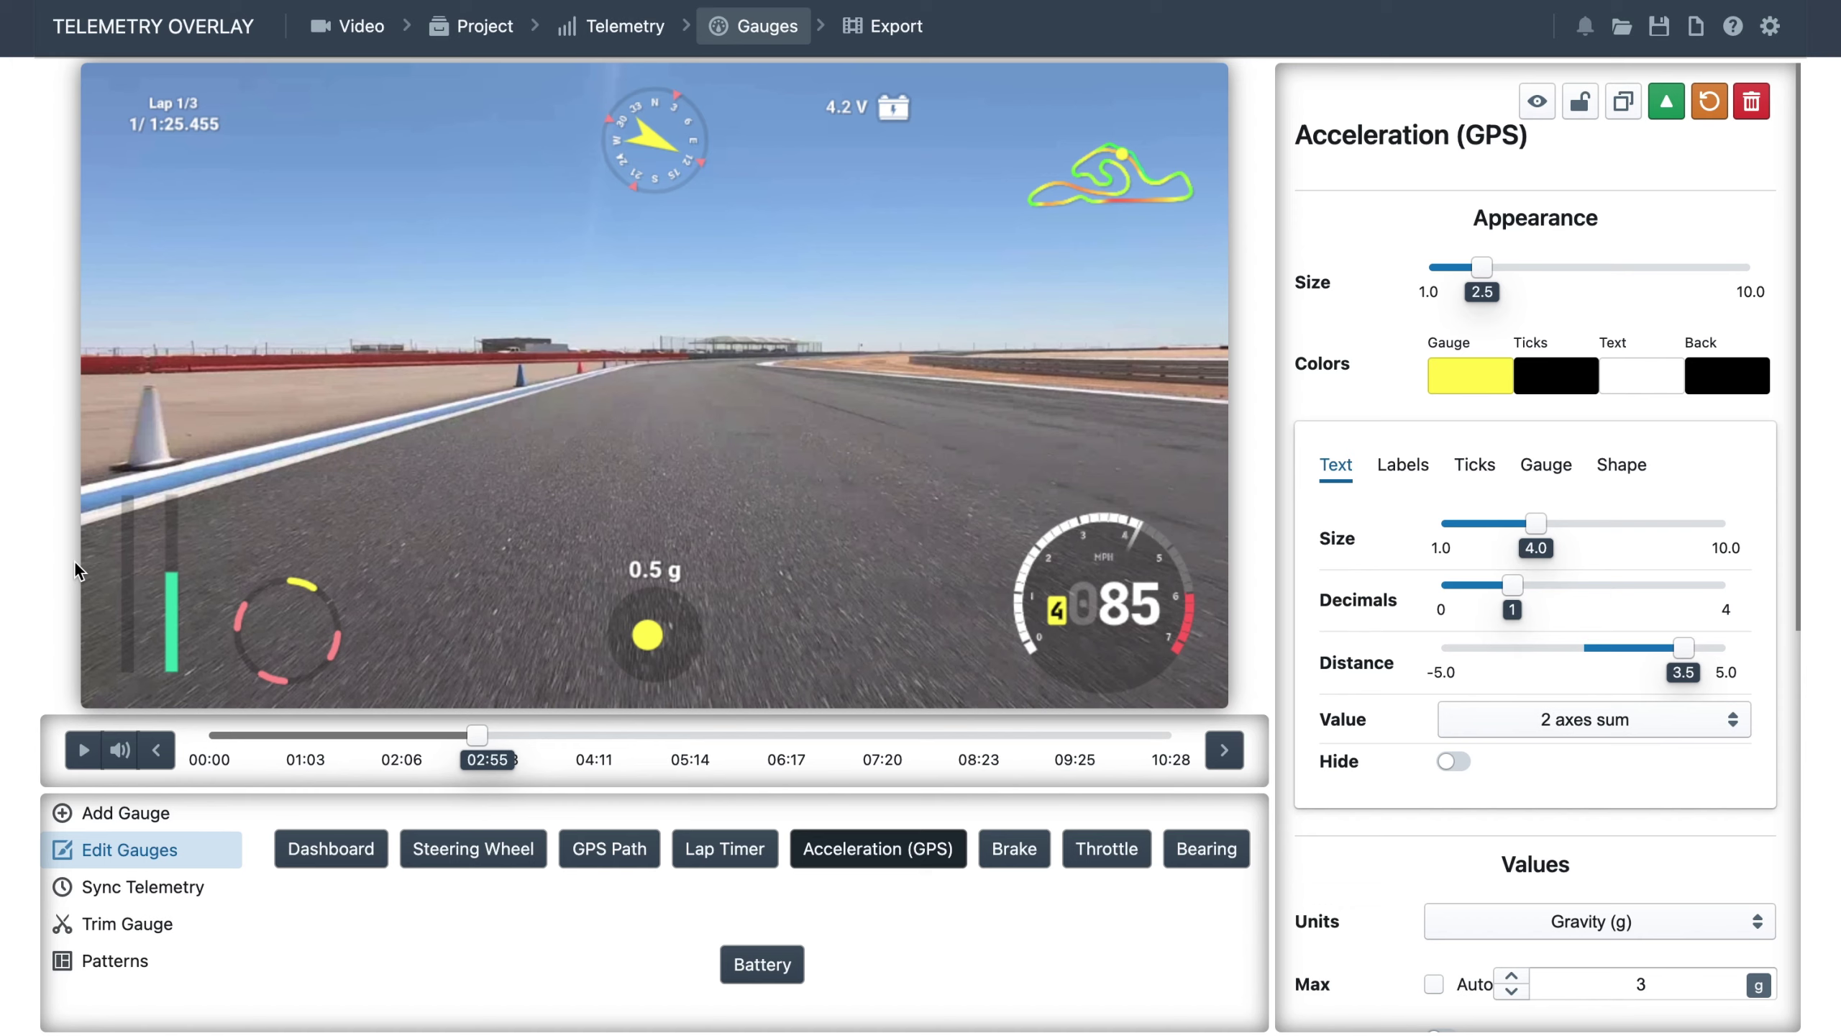
left_click(621, 45)
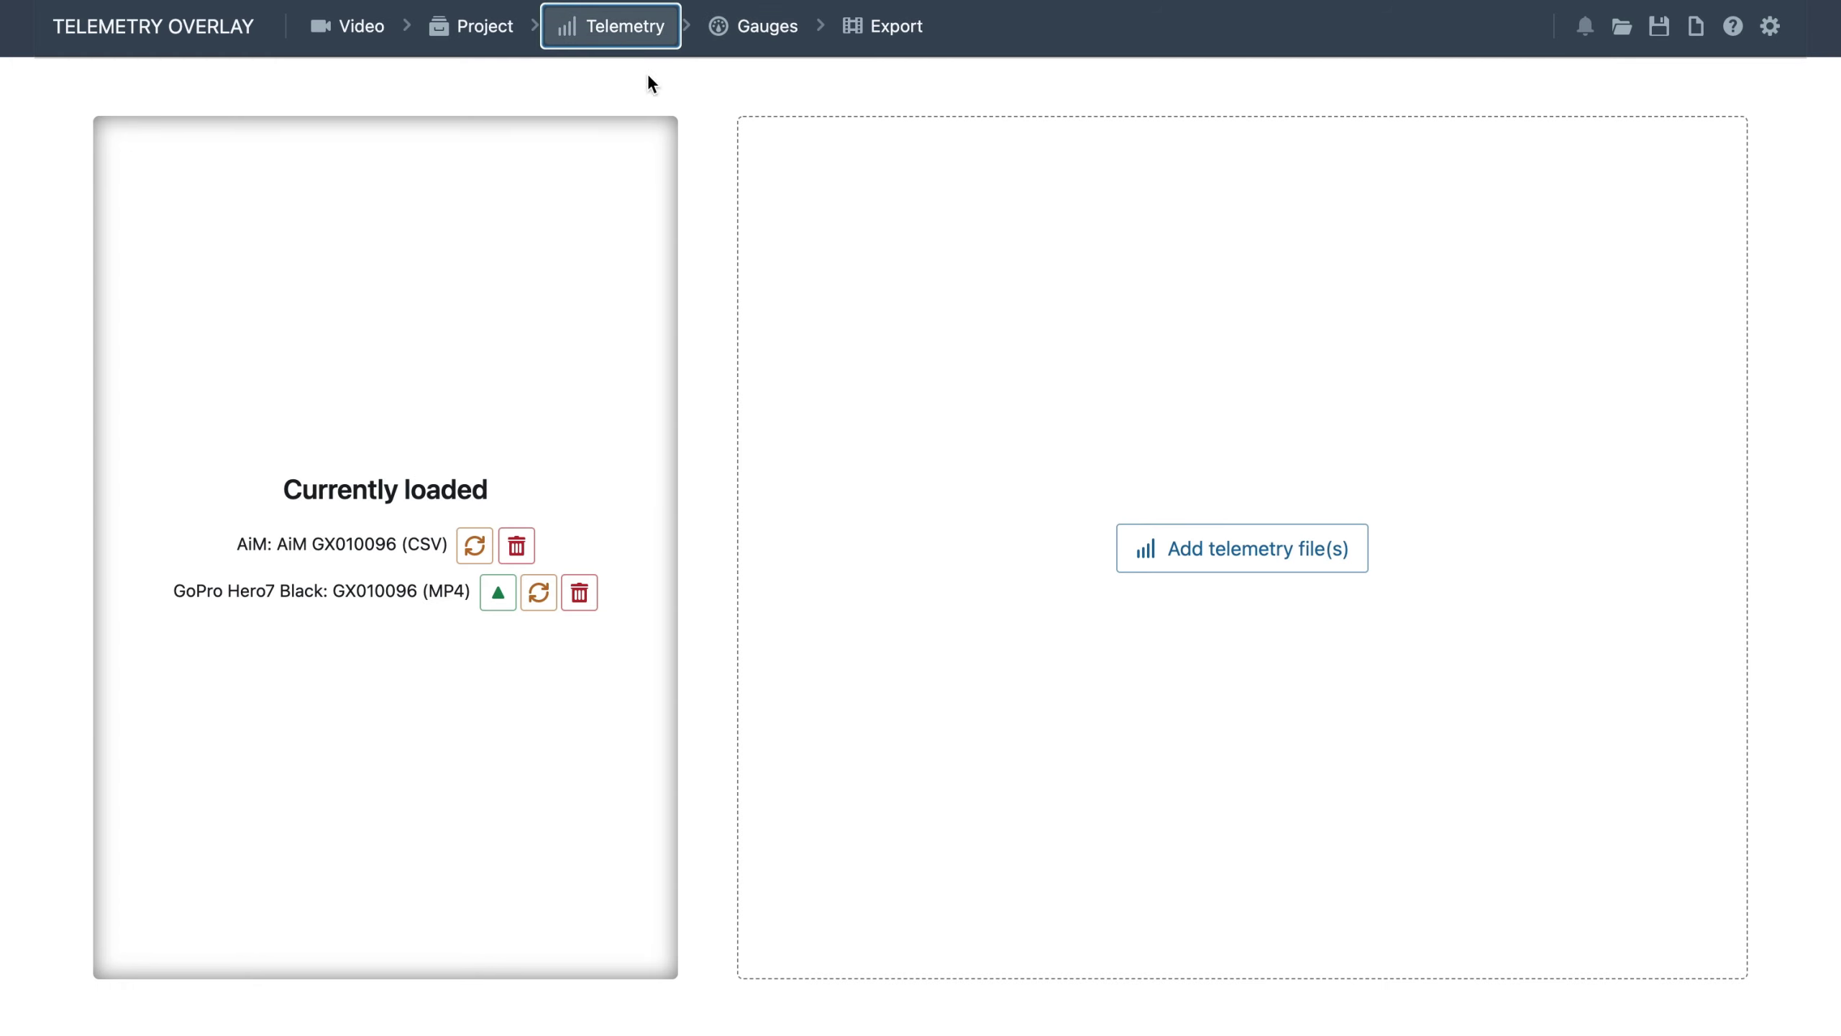
Enable 'Read extra streams' in Settings, then remove the AiM file so it reprocesses.
left_click(750, 29)
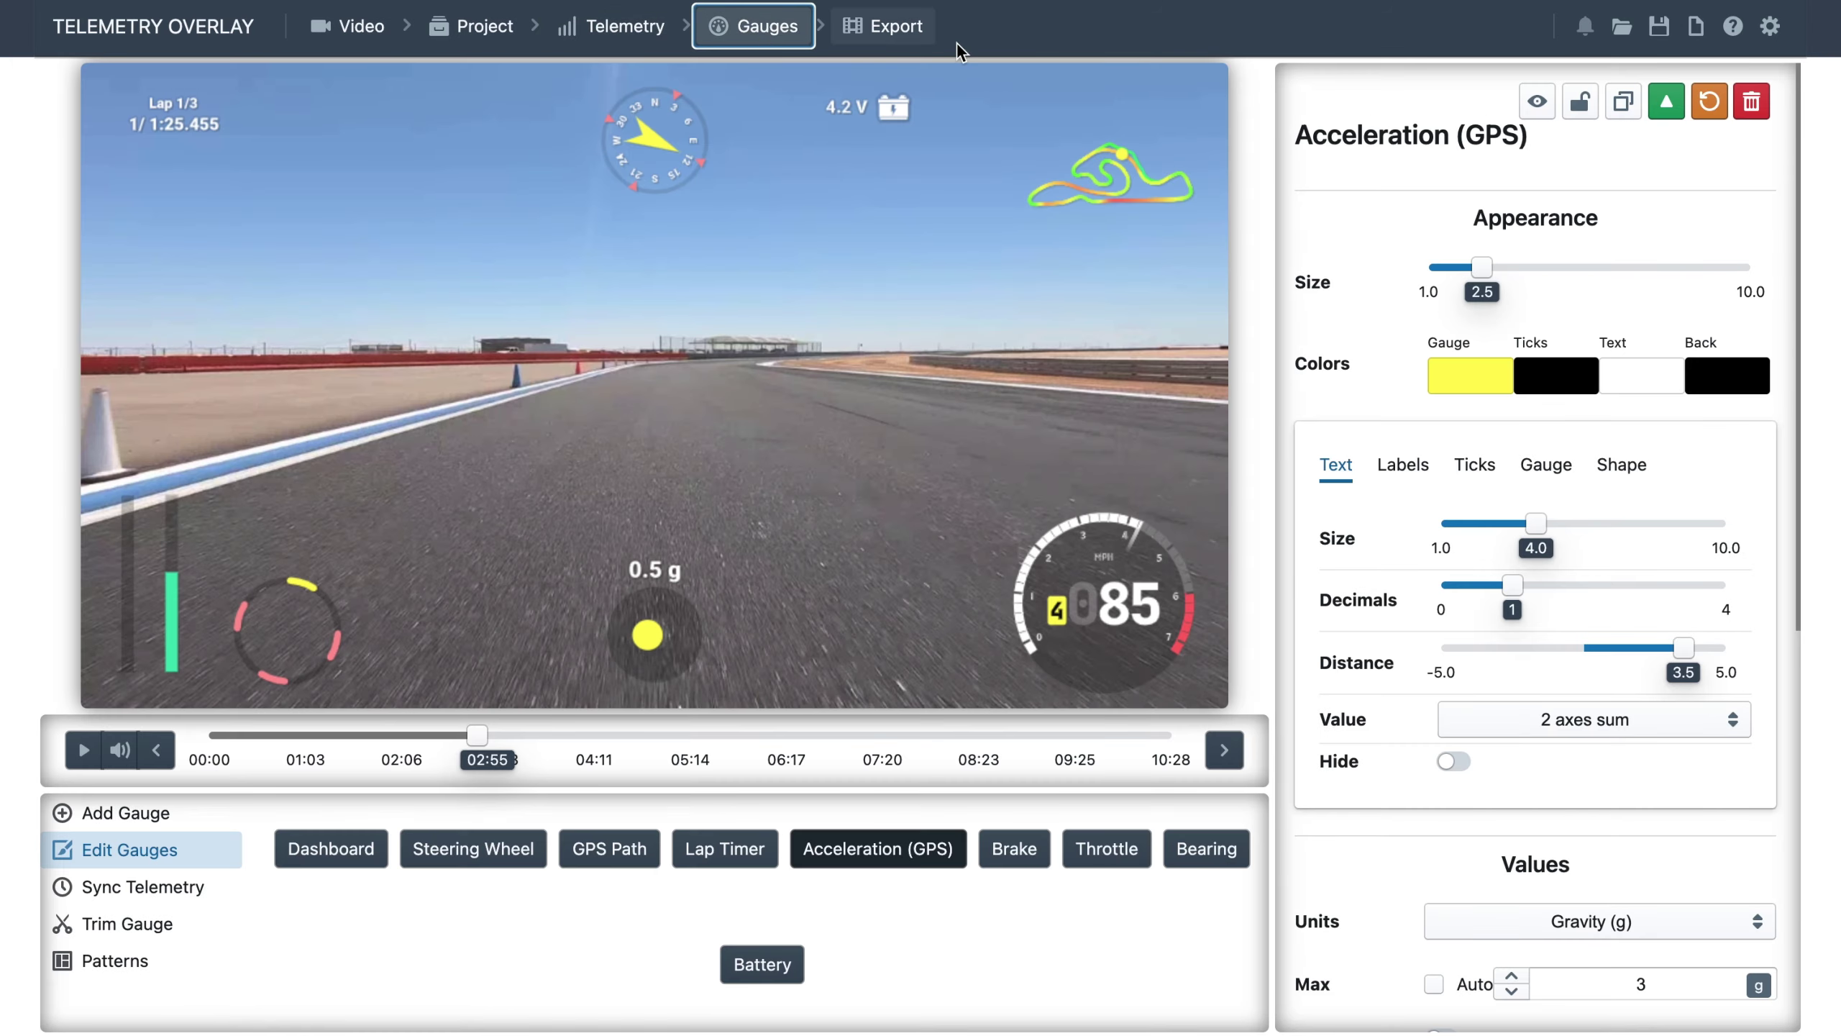
left_click(1759, 30)
scroll(1225, 645, "down", 3)
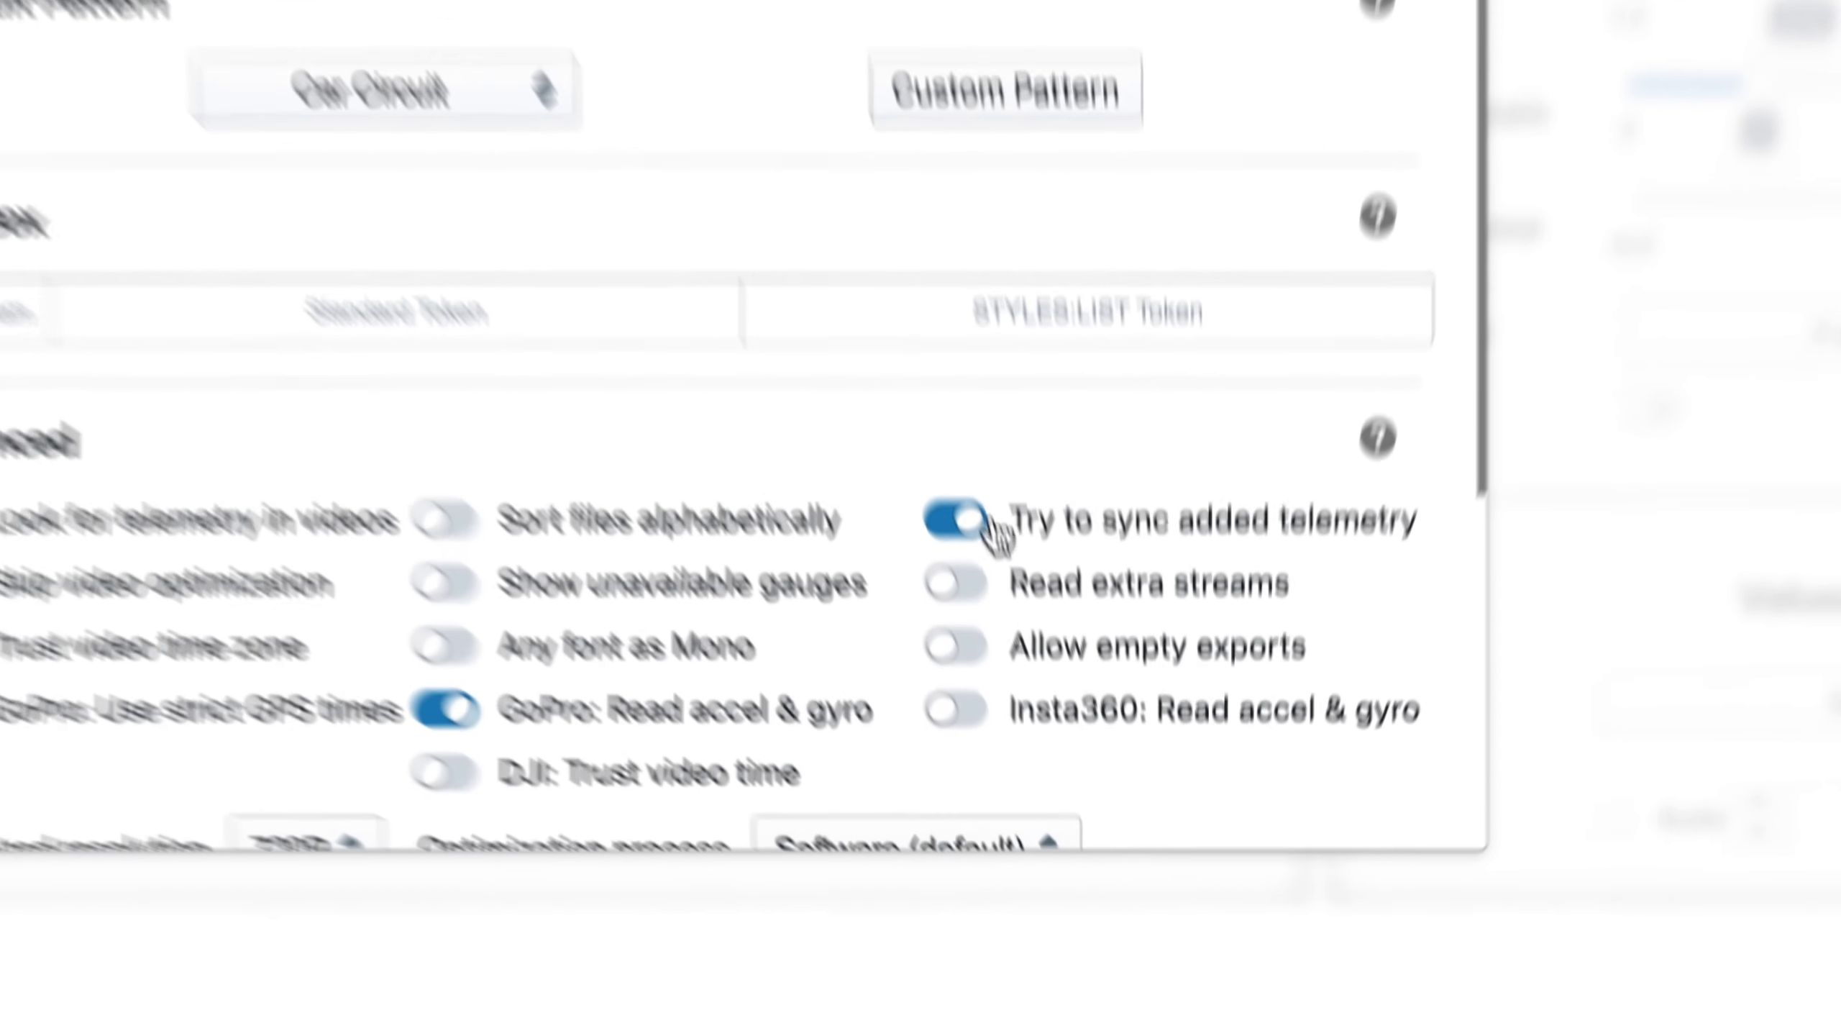
left_click(960, 589)
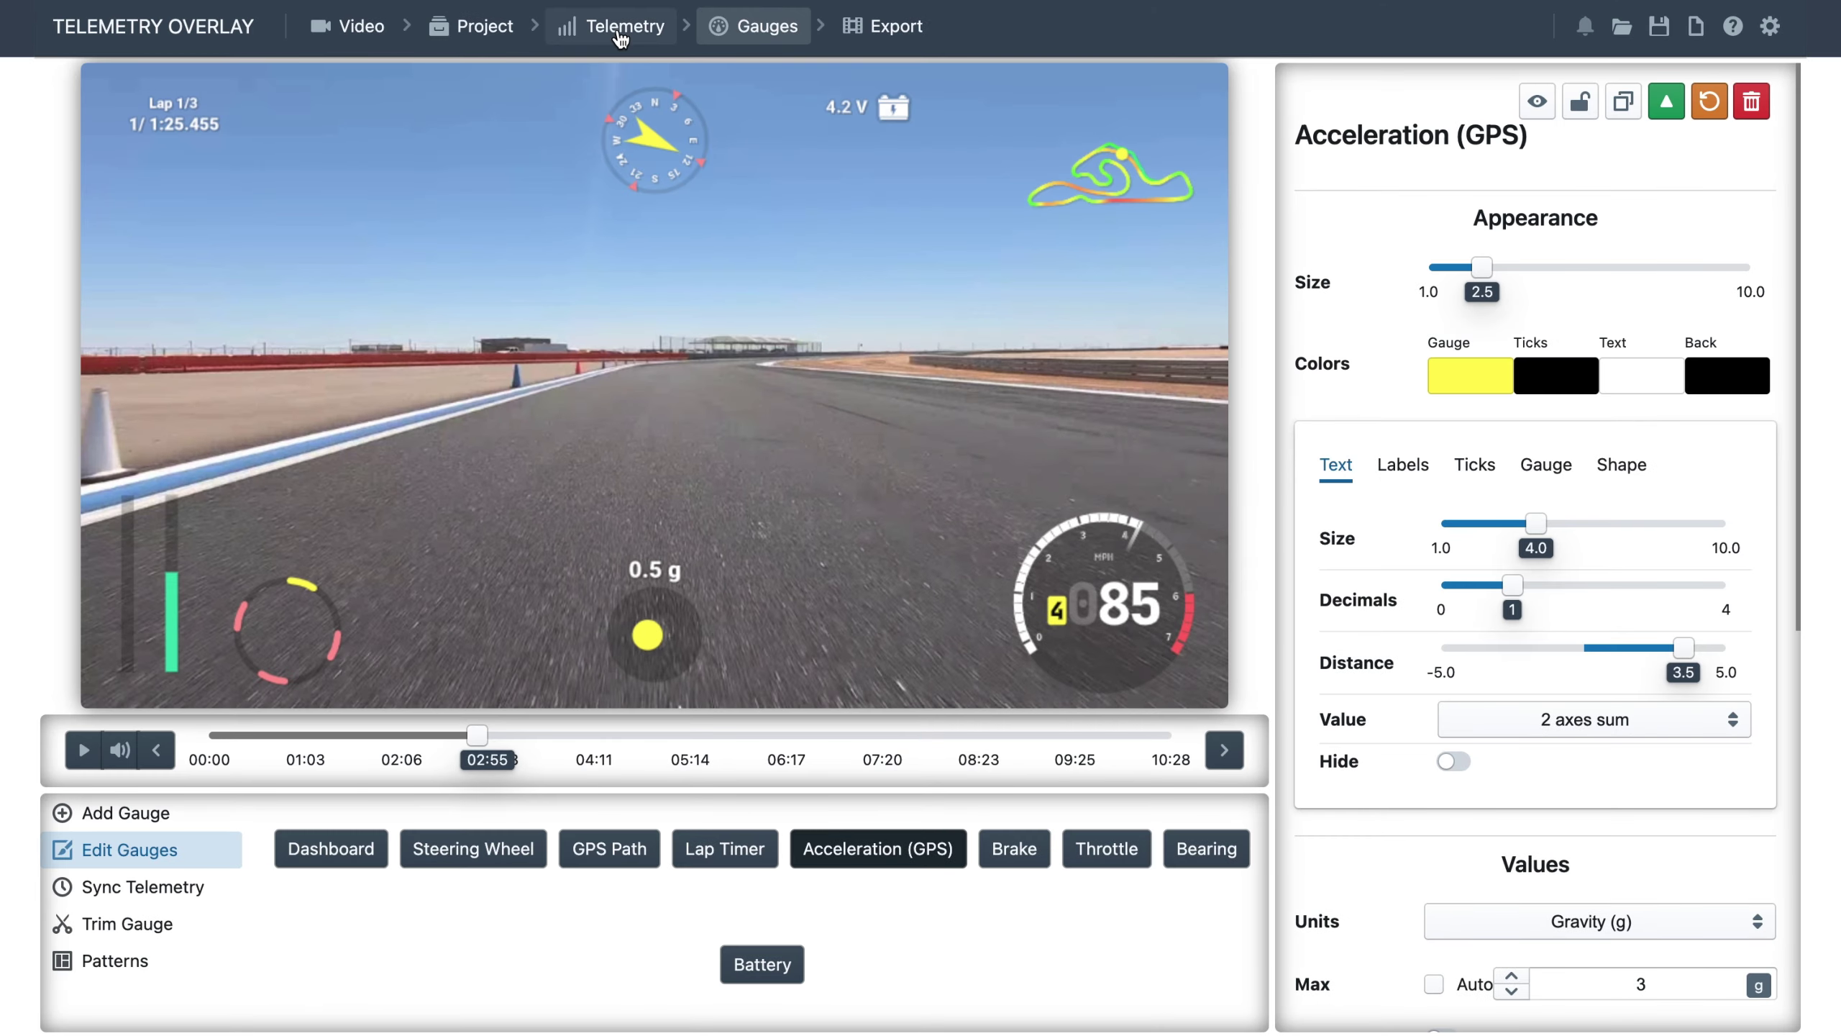
left_click(615, 35)
left_click(488, 555)
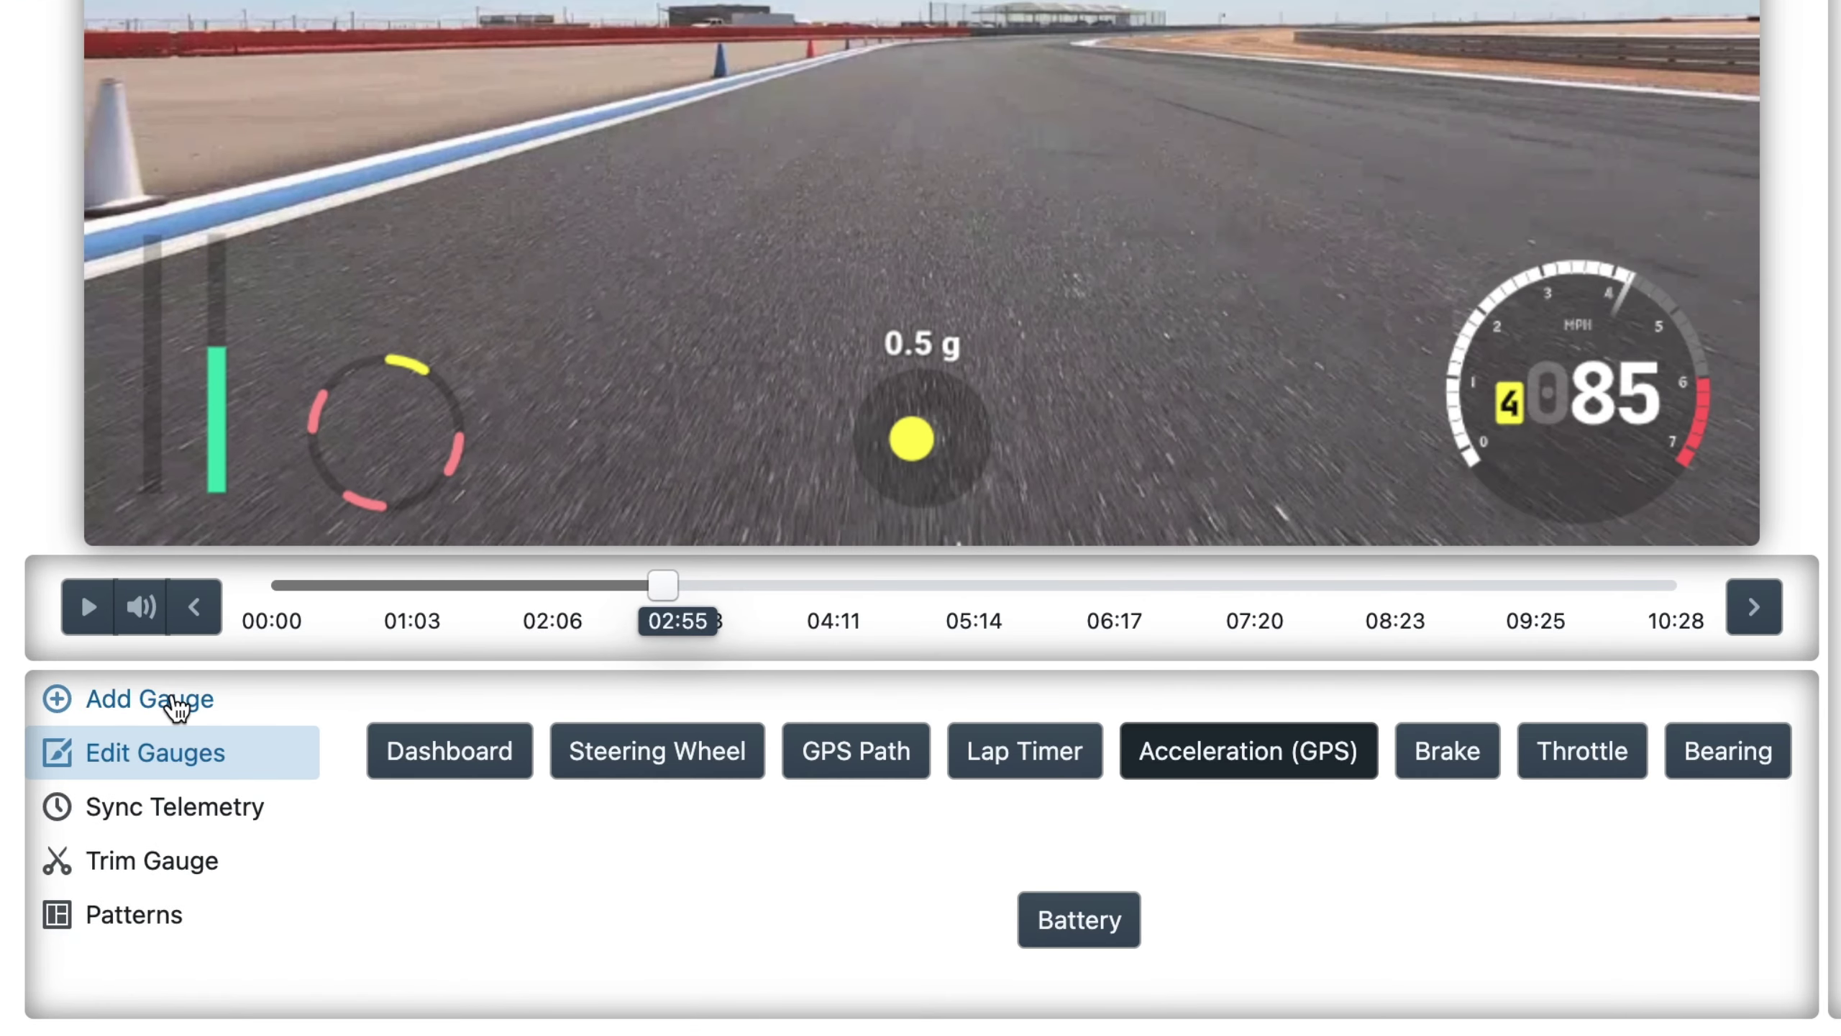
Add a Custom Vs Time gauge from the Custom gauge category.
left_click(174, 707)
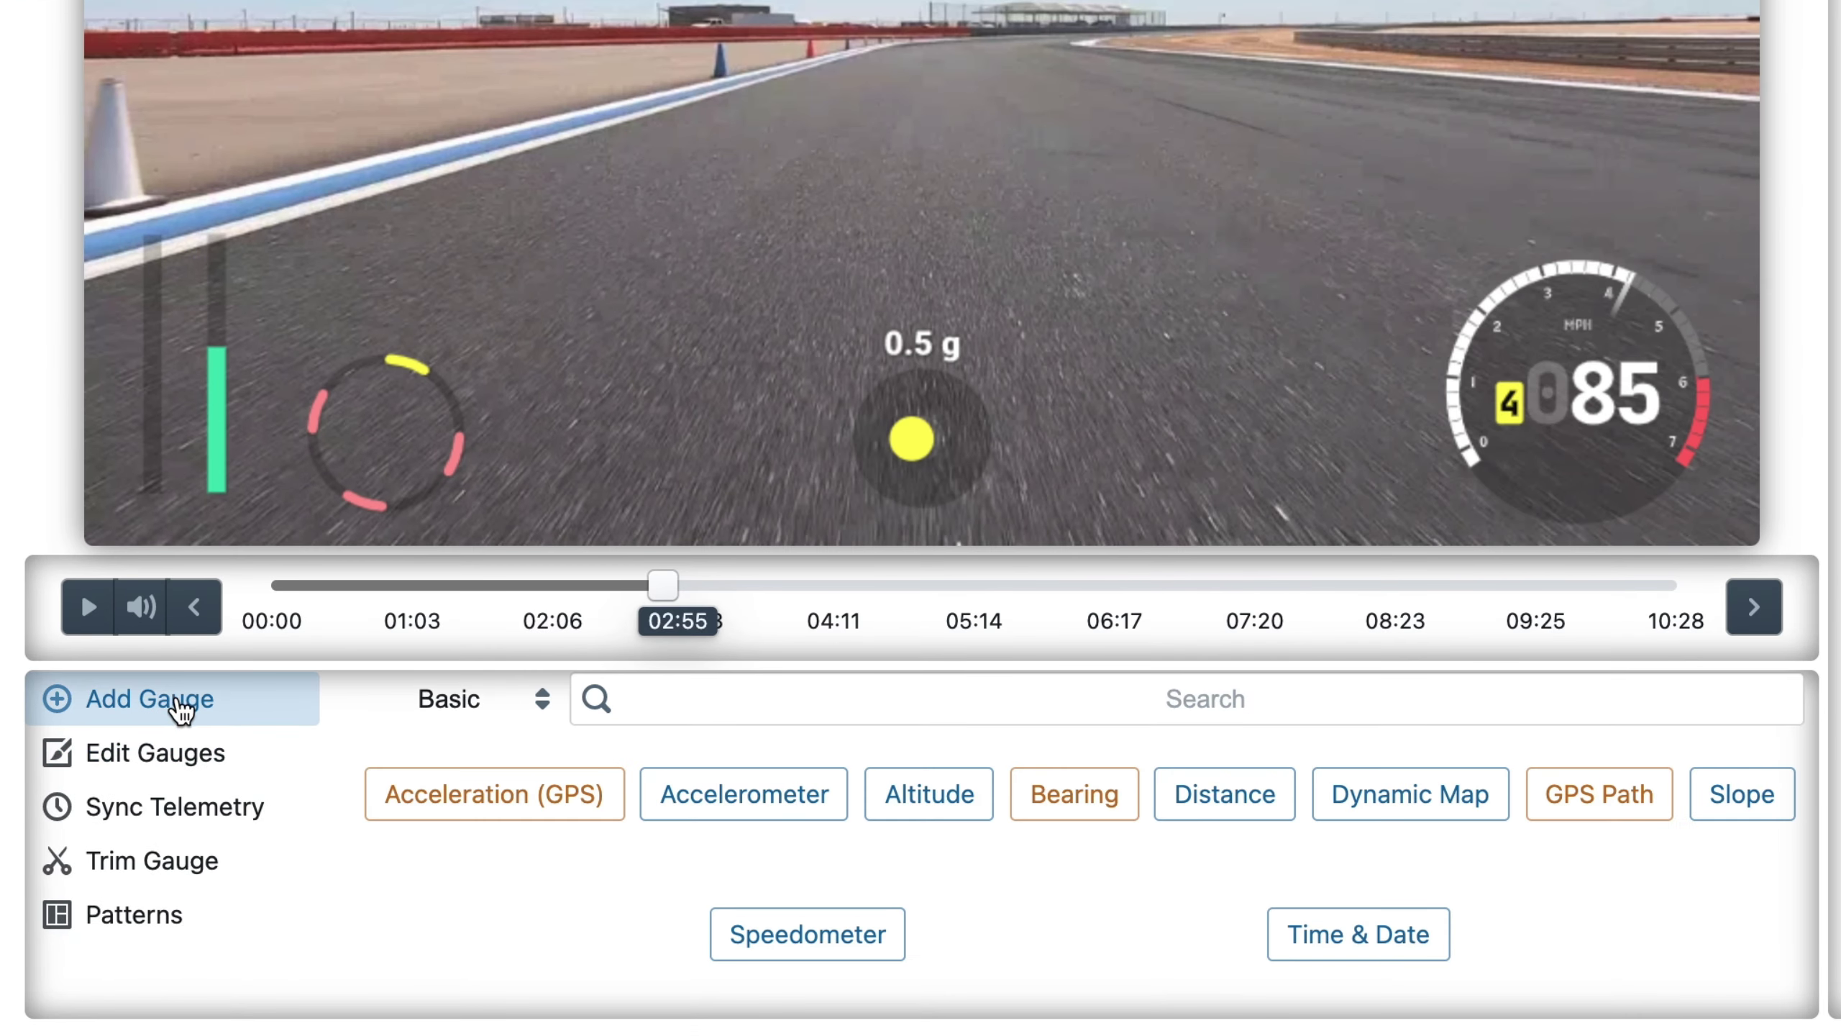
left_click(442, 714)
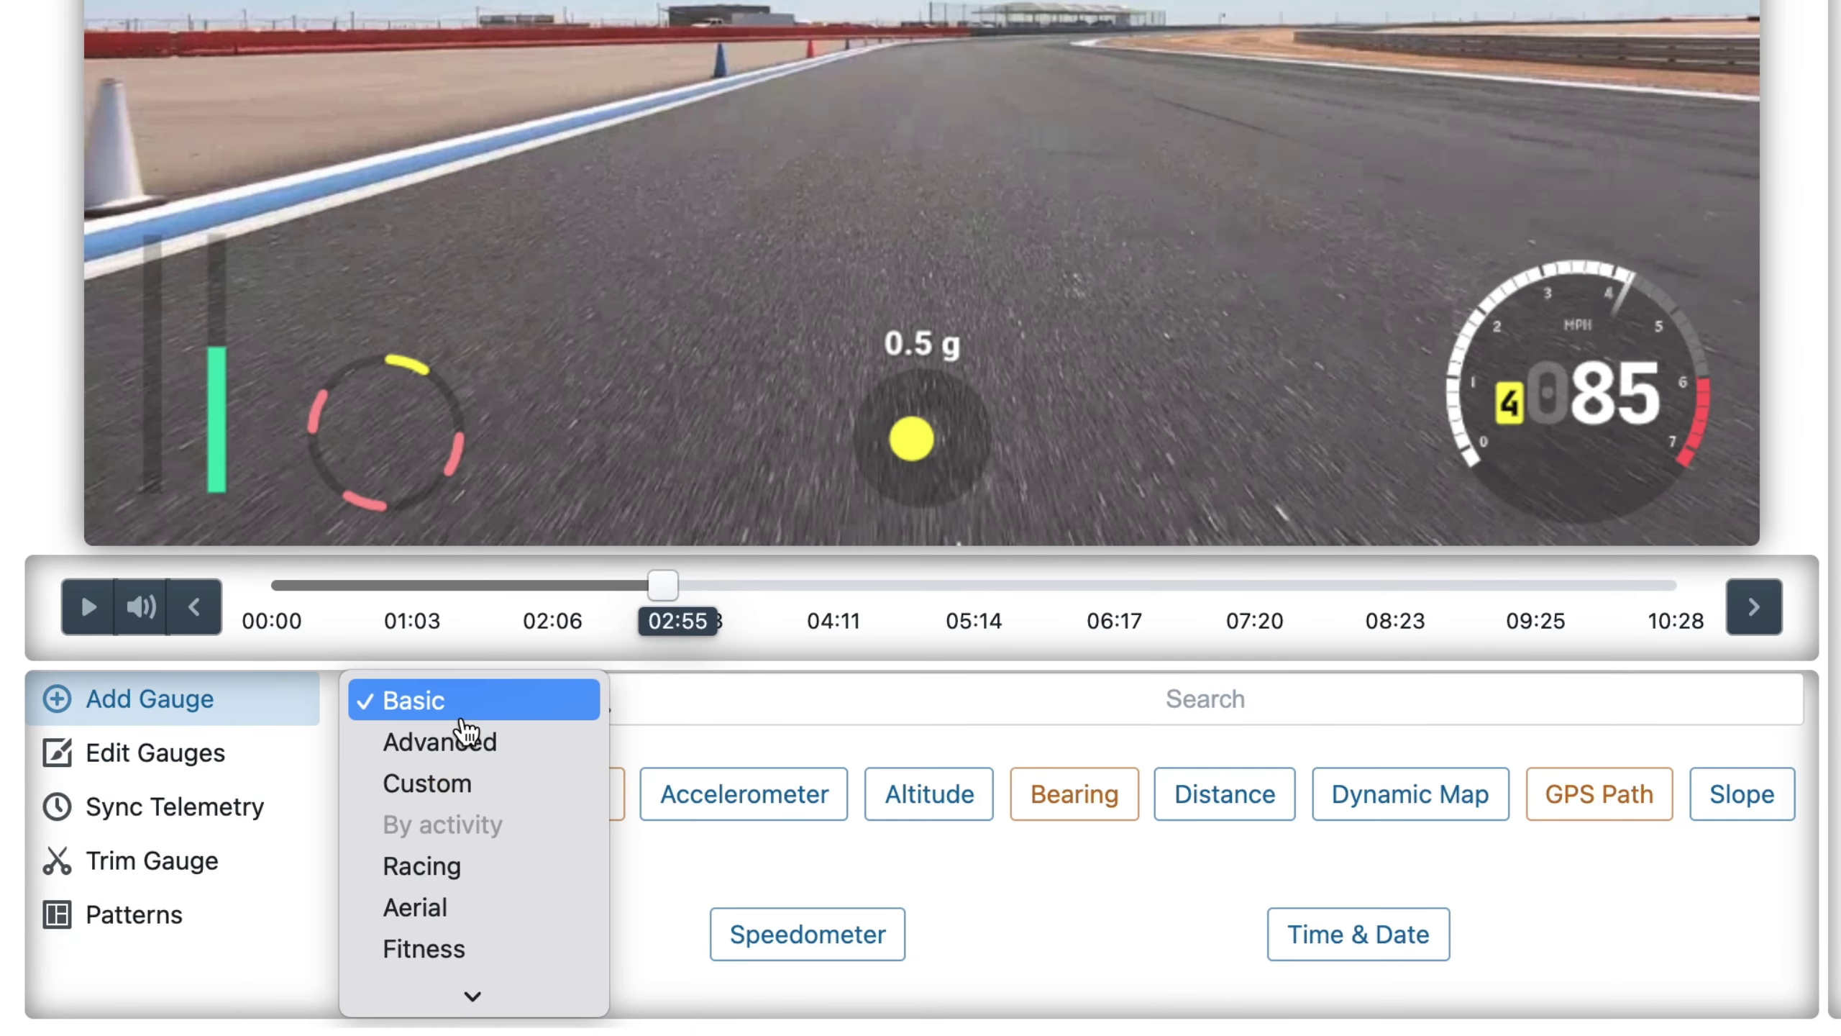
left_click(507, 797)
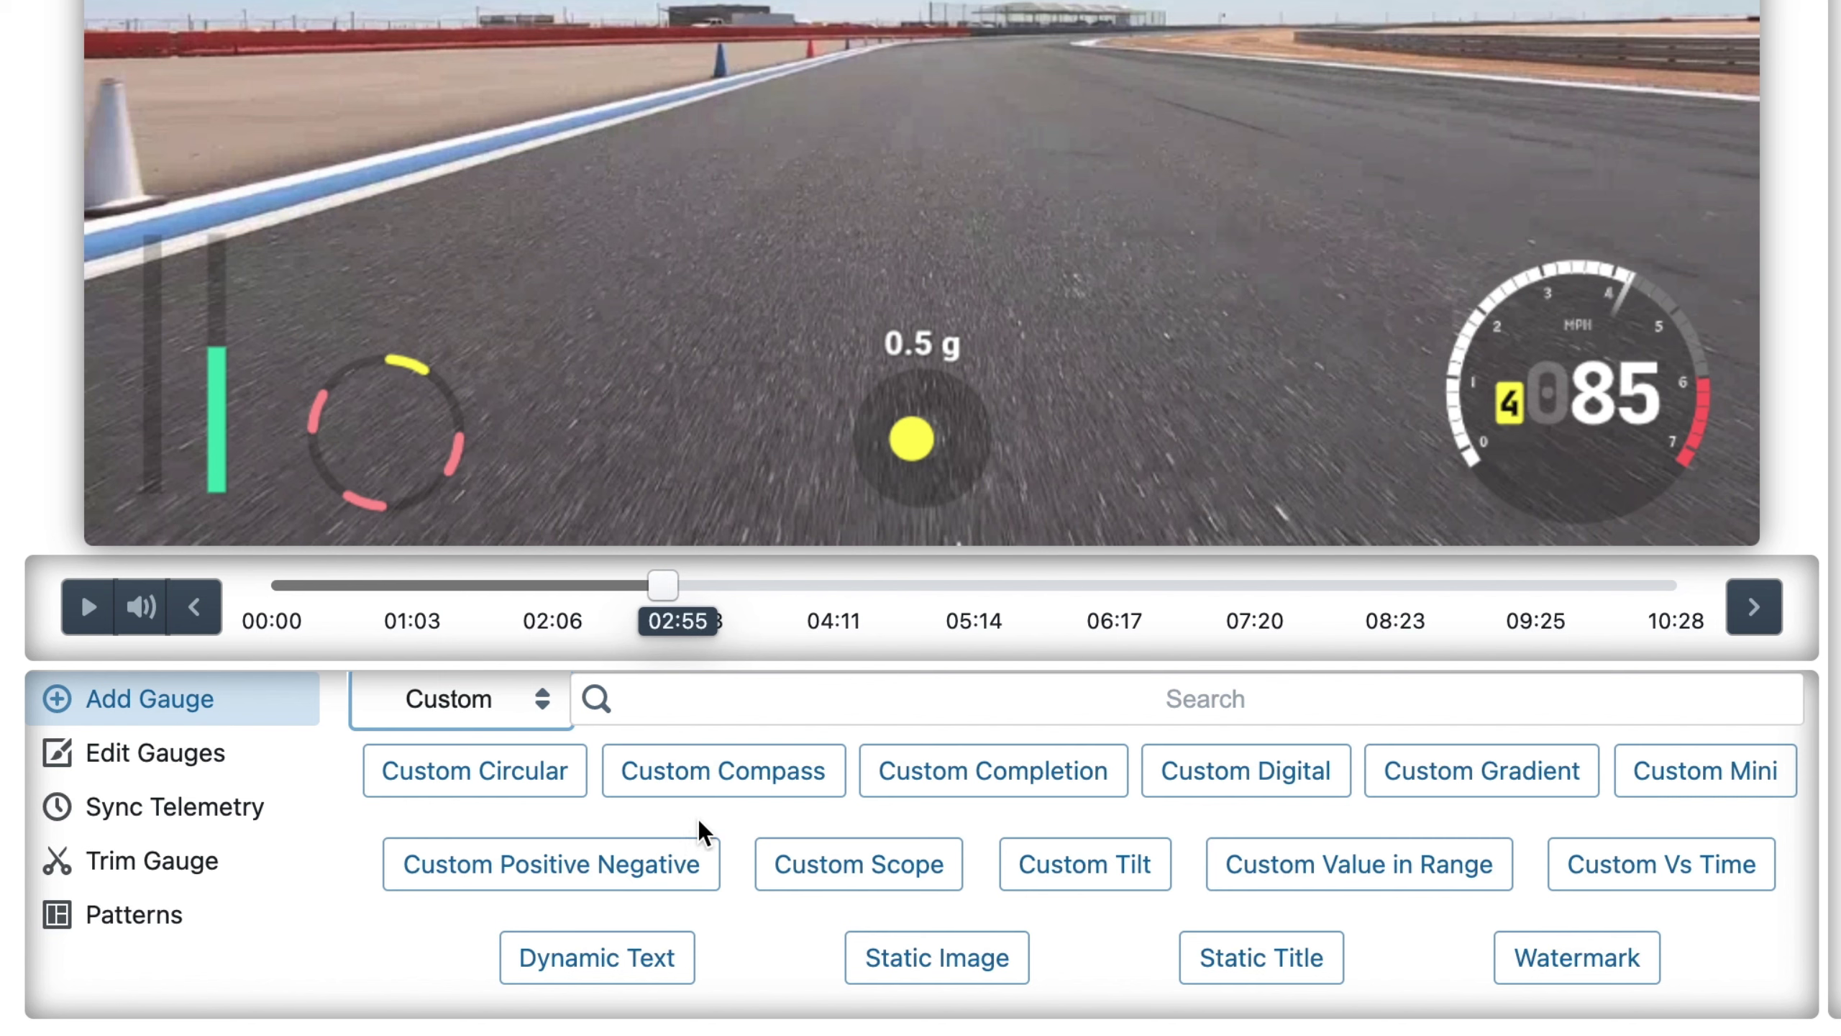
left_click(1636, 879)
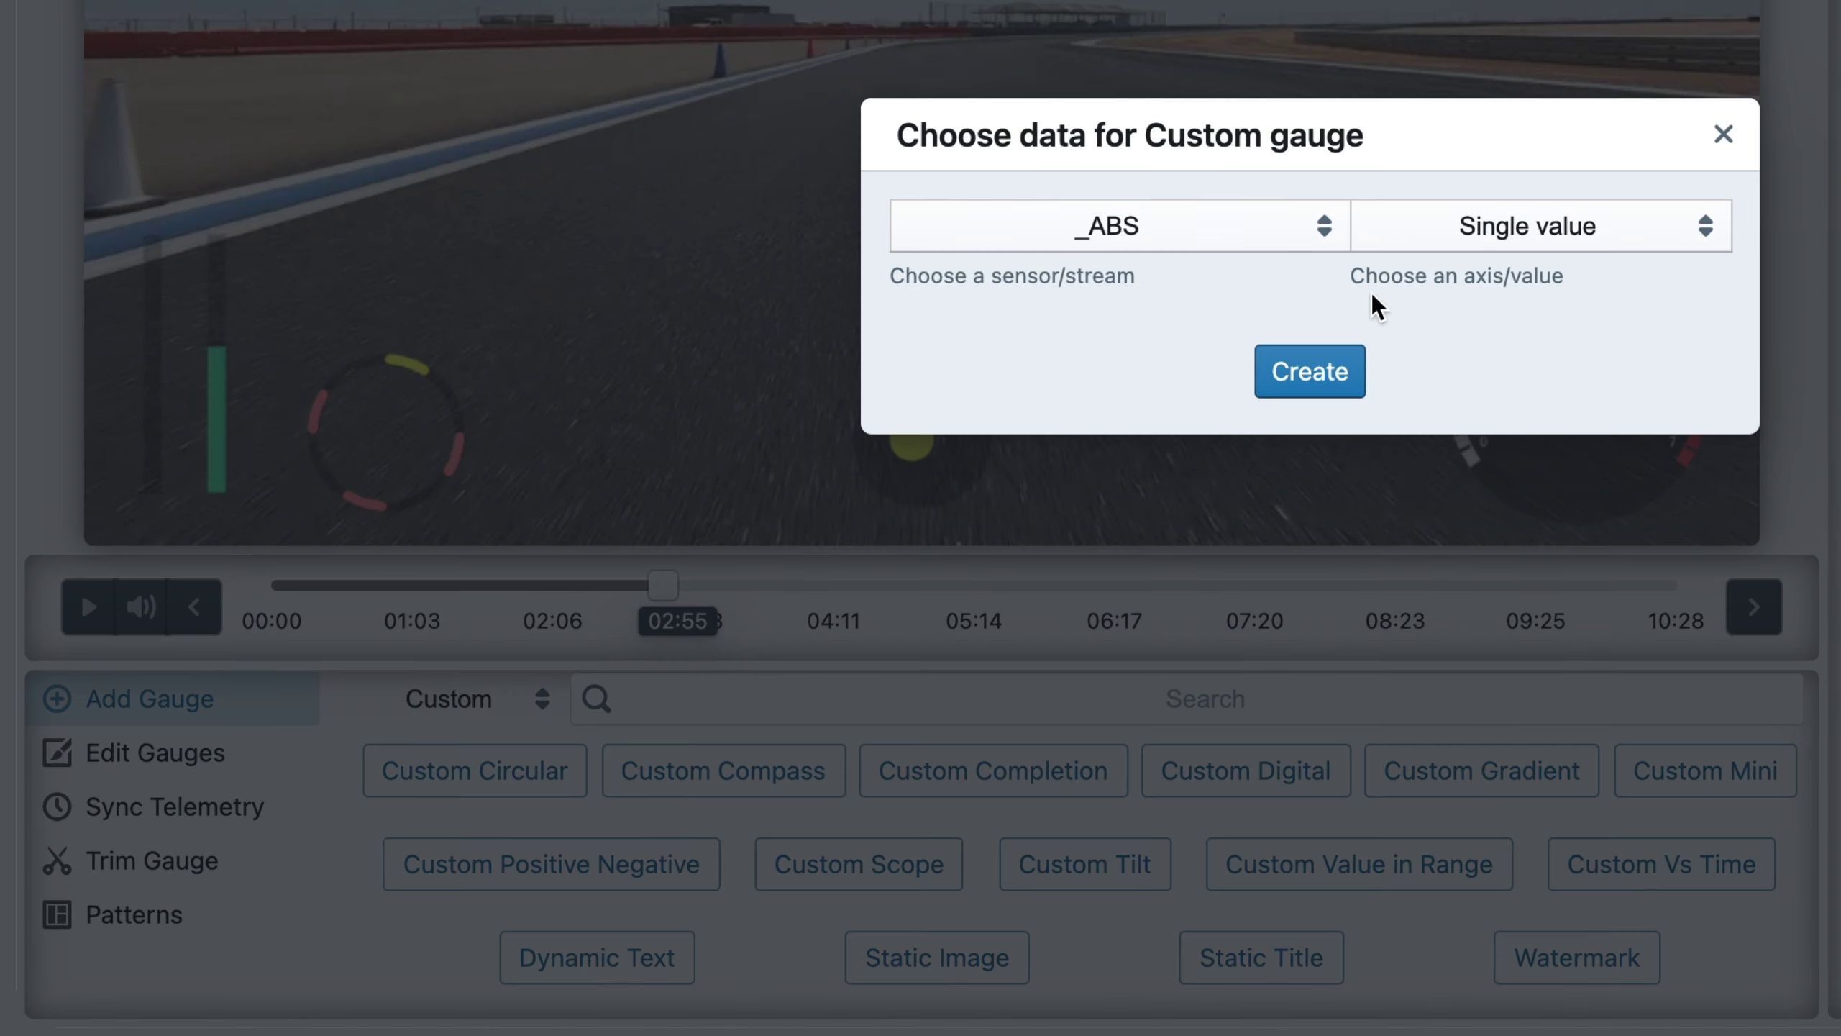
Create the Long Acc graph gauge from the _Long_Acc stream and start playback.
left_click(1323, 240)
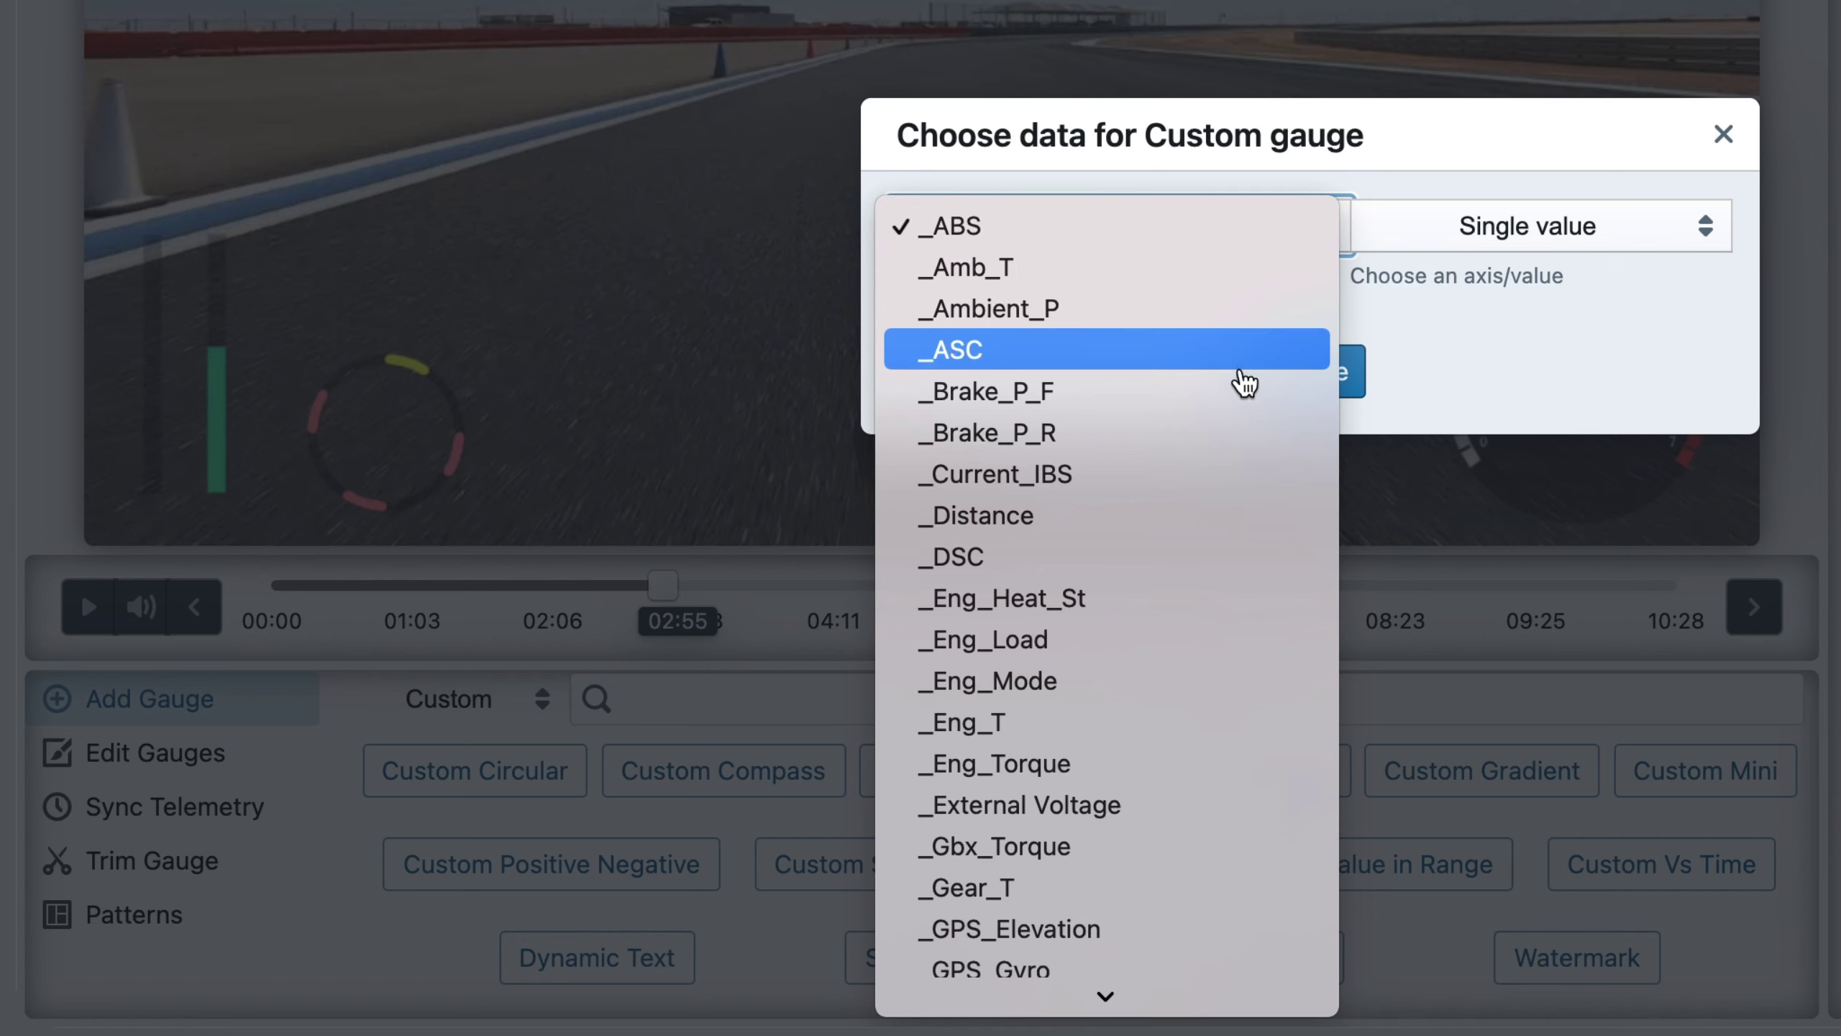
scroll(1172, 564, "down", 3)
scroll(1172, 564, "down", 5)
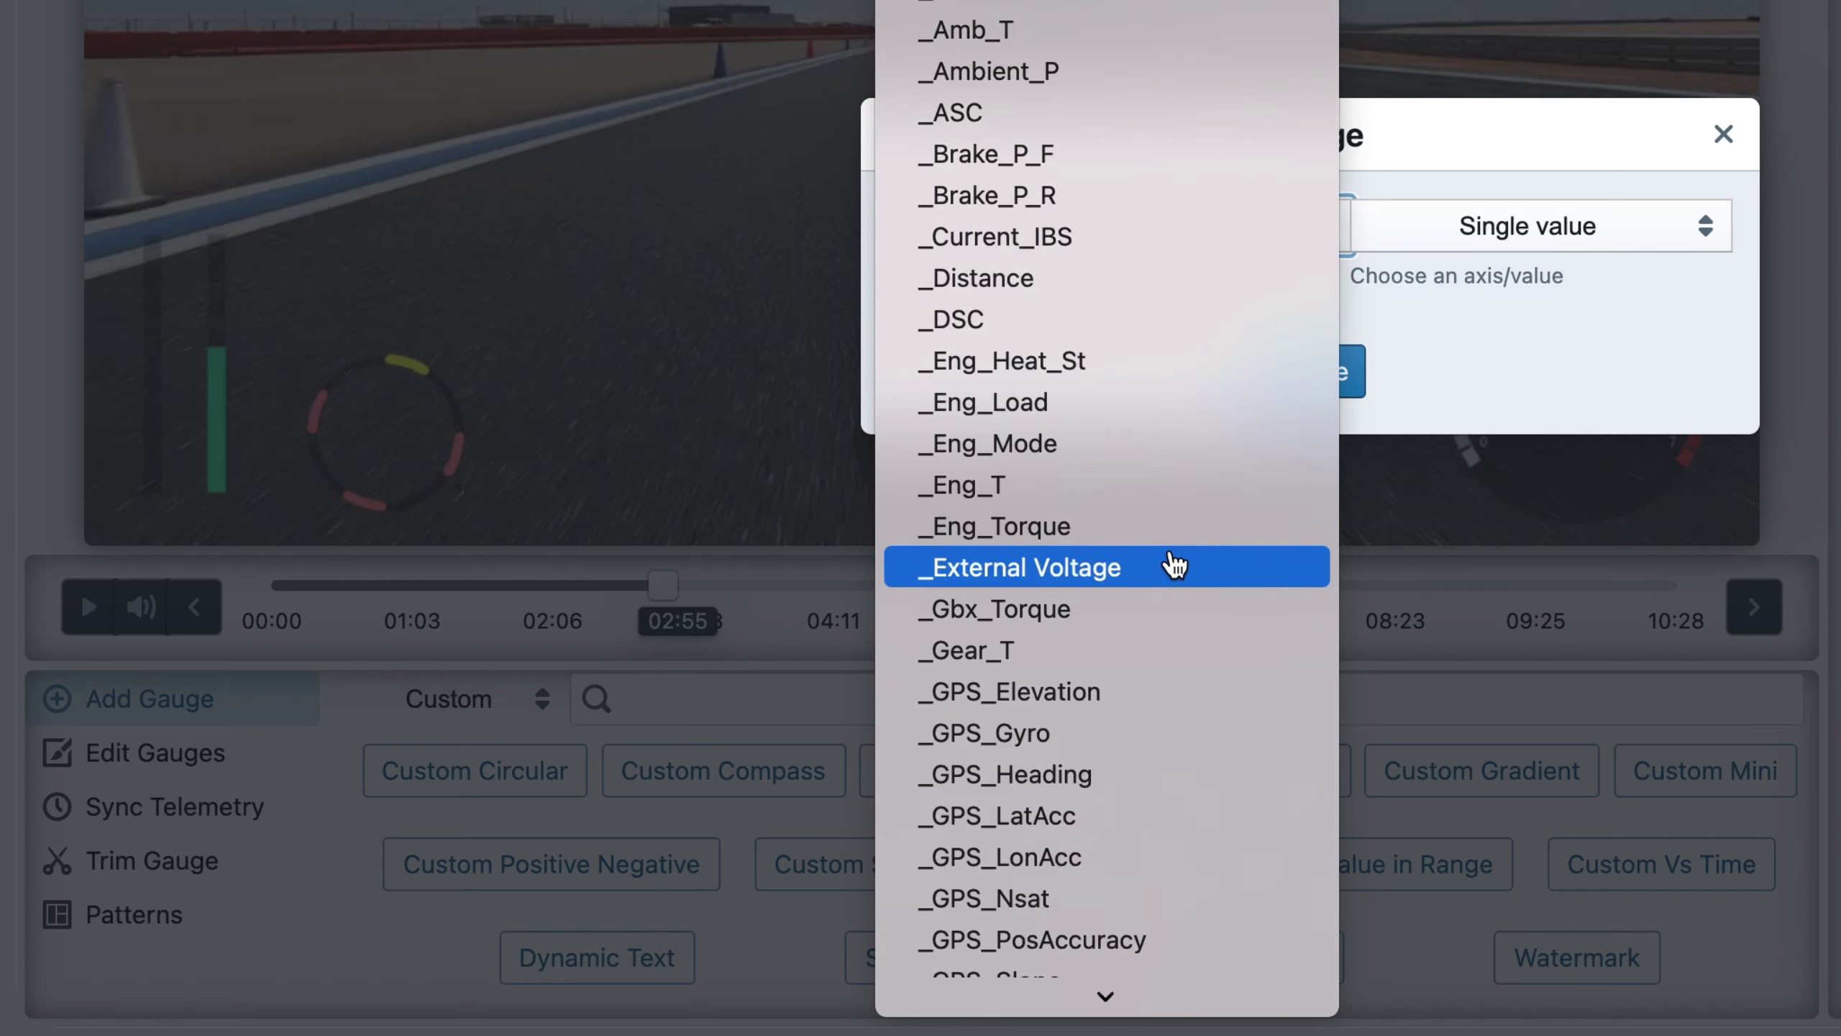
scroll(1174, 563, "down", 3)
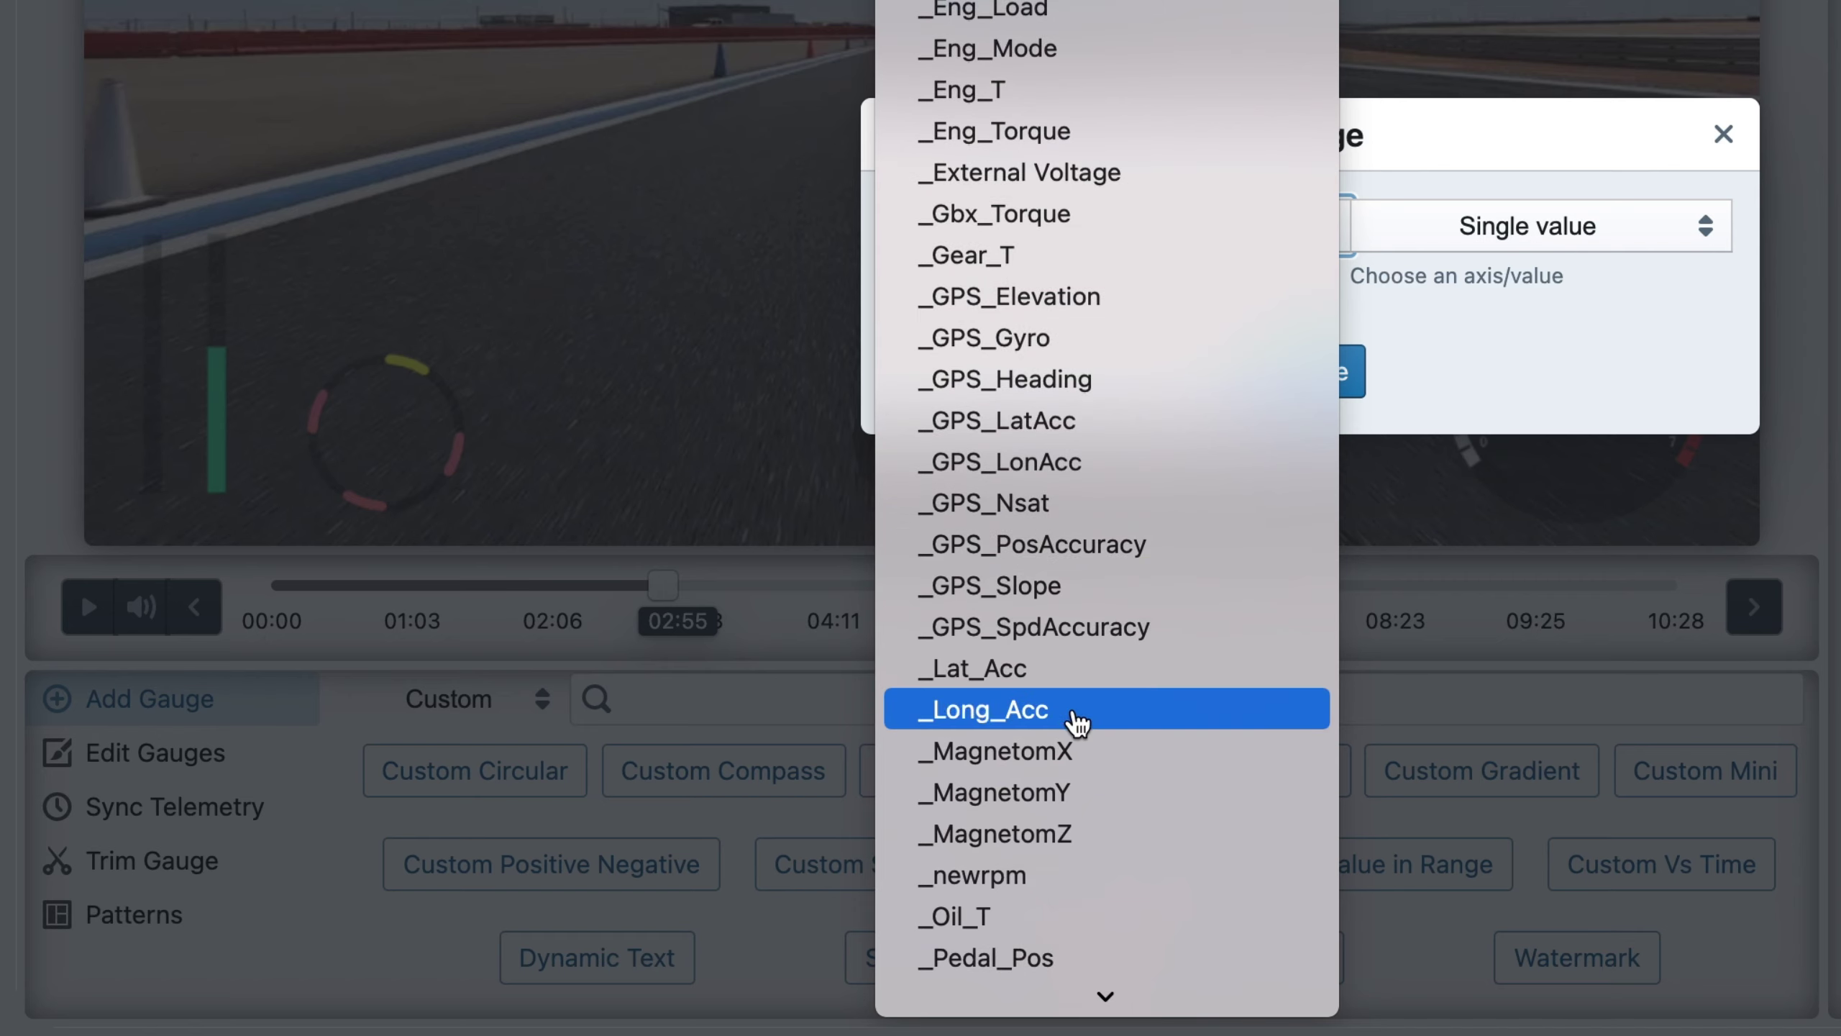
left_click(1077, 714)
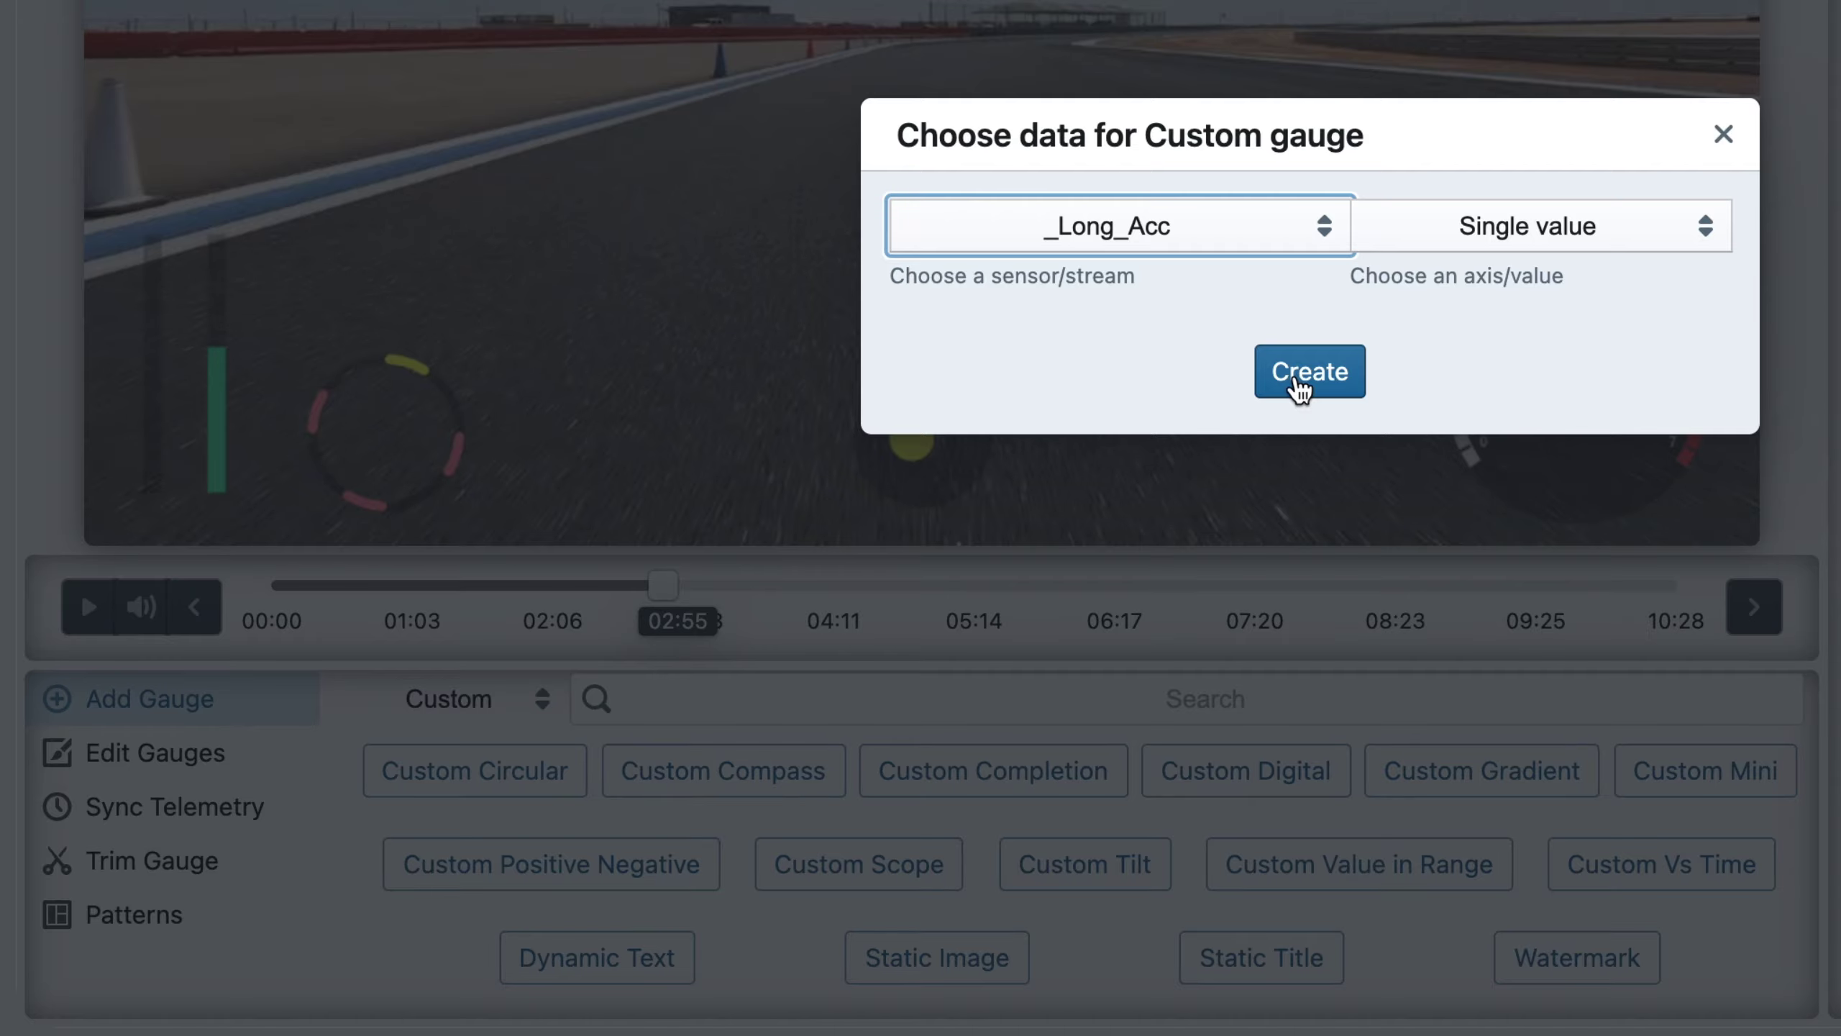
left_click(1299, 388)
left_click(89, 1007)
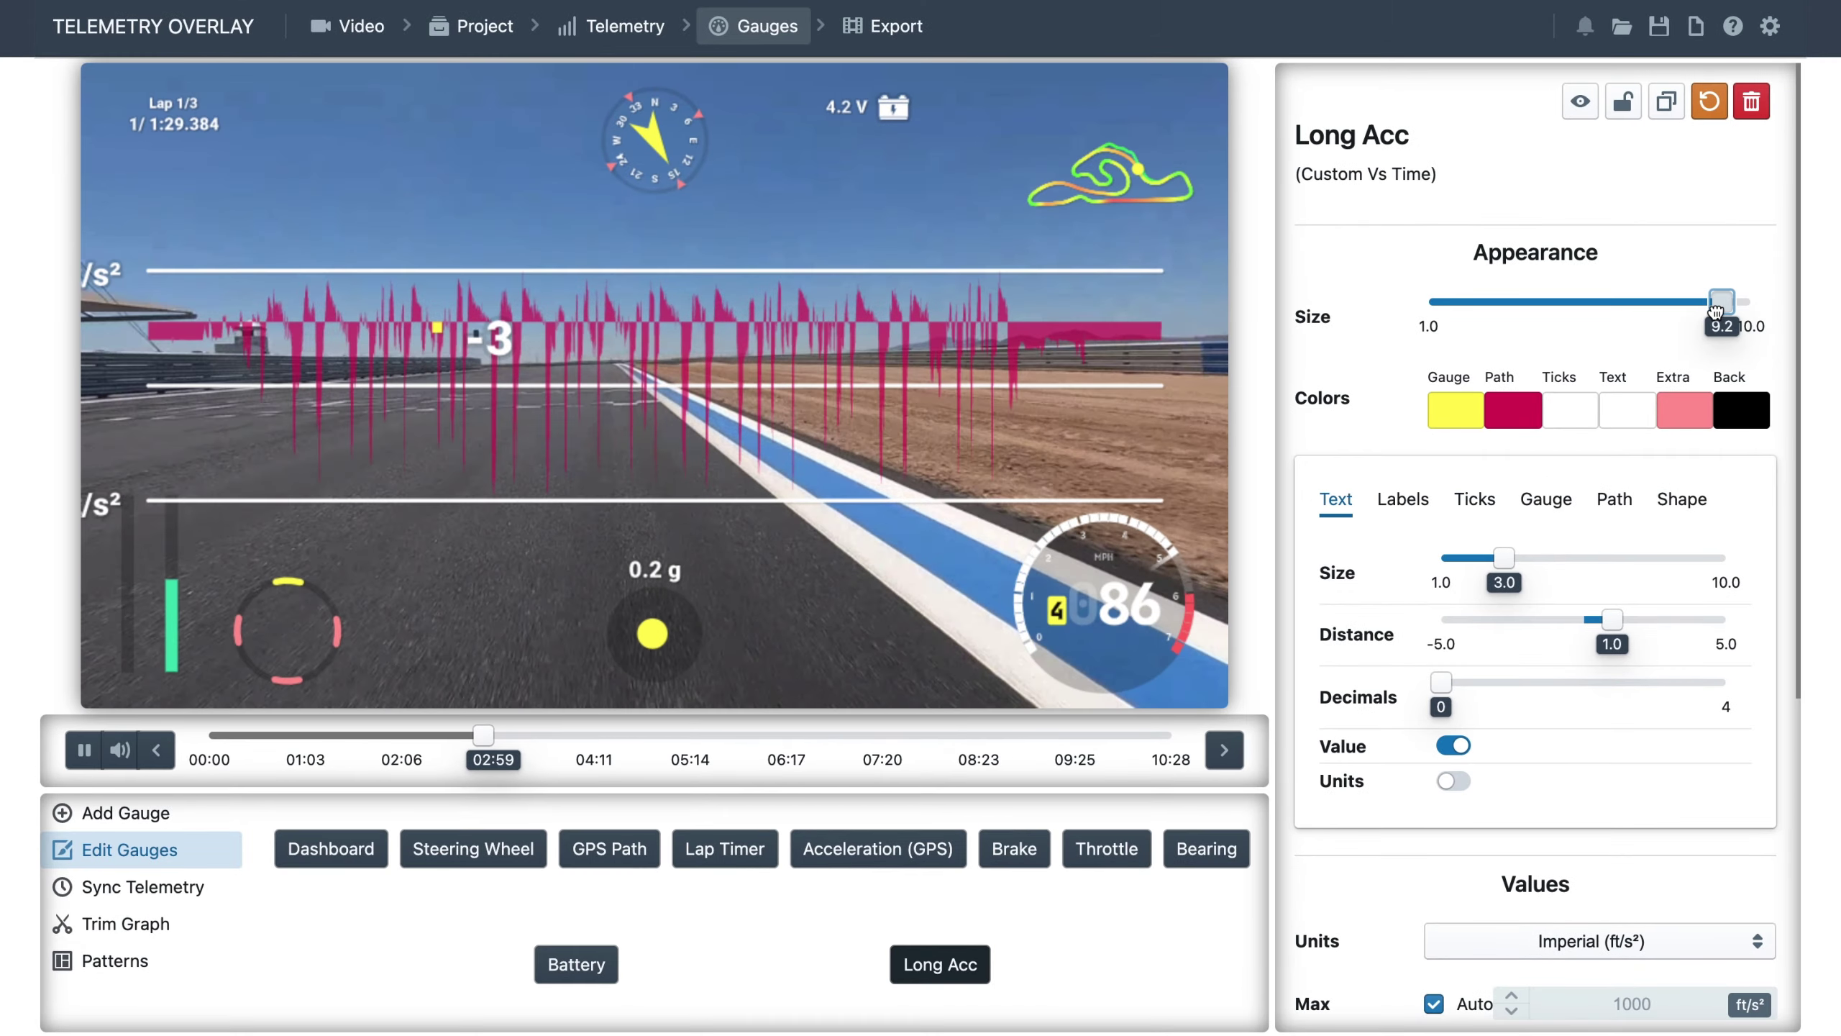
Shrink the Long Acc graph to size 8.1, pause at 03:06, then delete the gauge.
left_click_drag(1715, 312, 1682, 303)
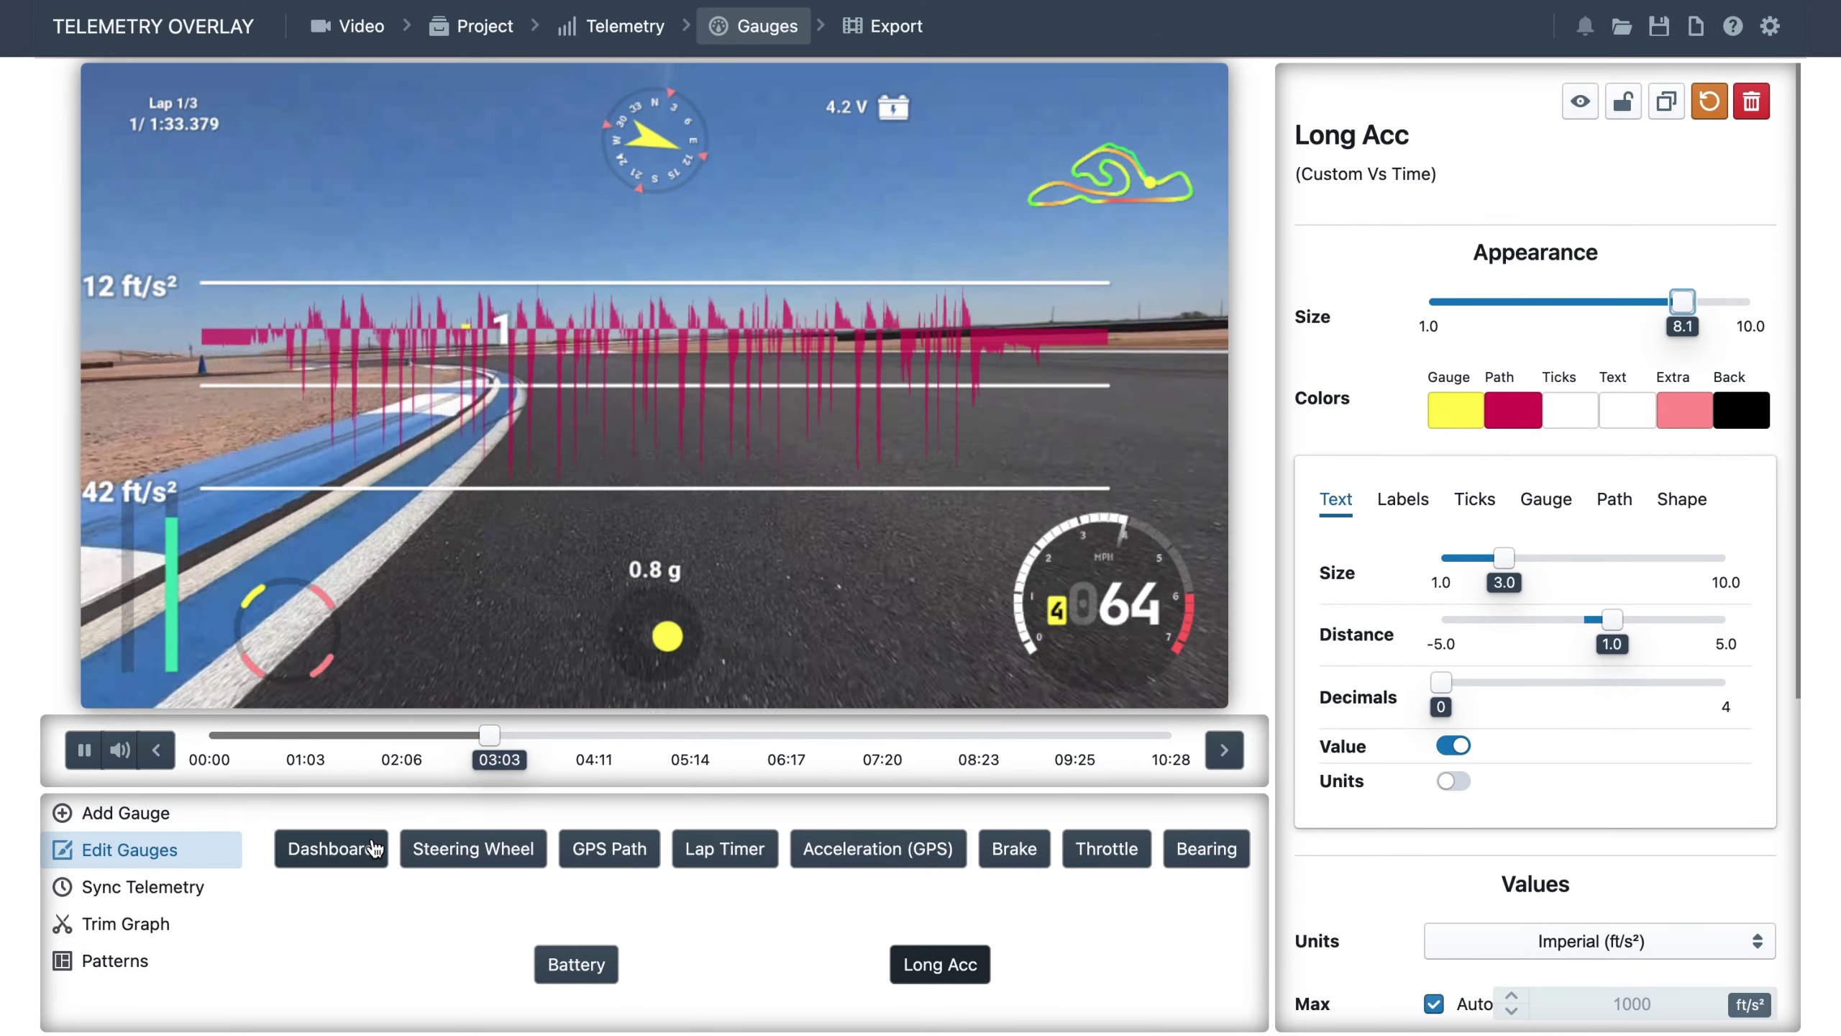
left_click(82, 751)
left_click(142, 822)
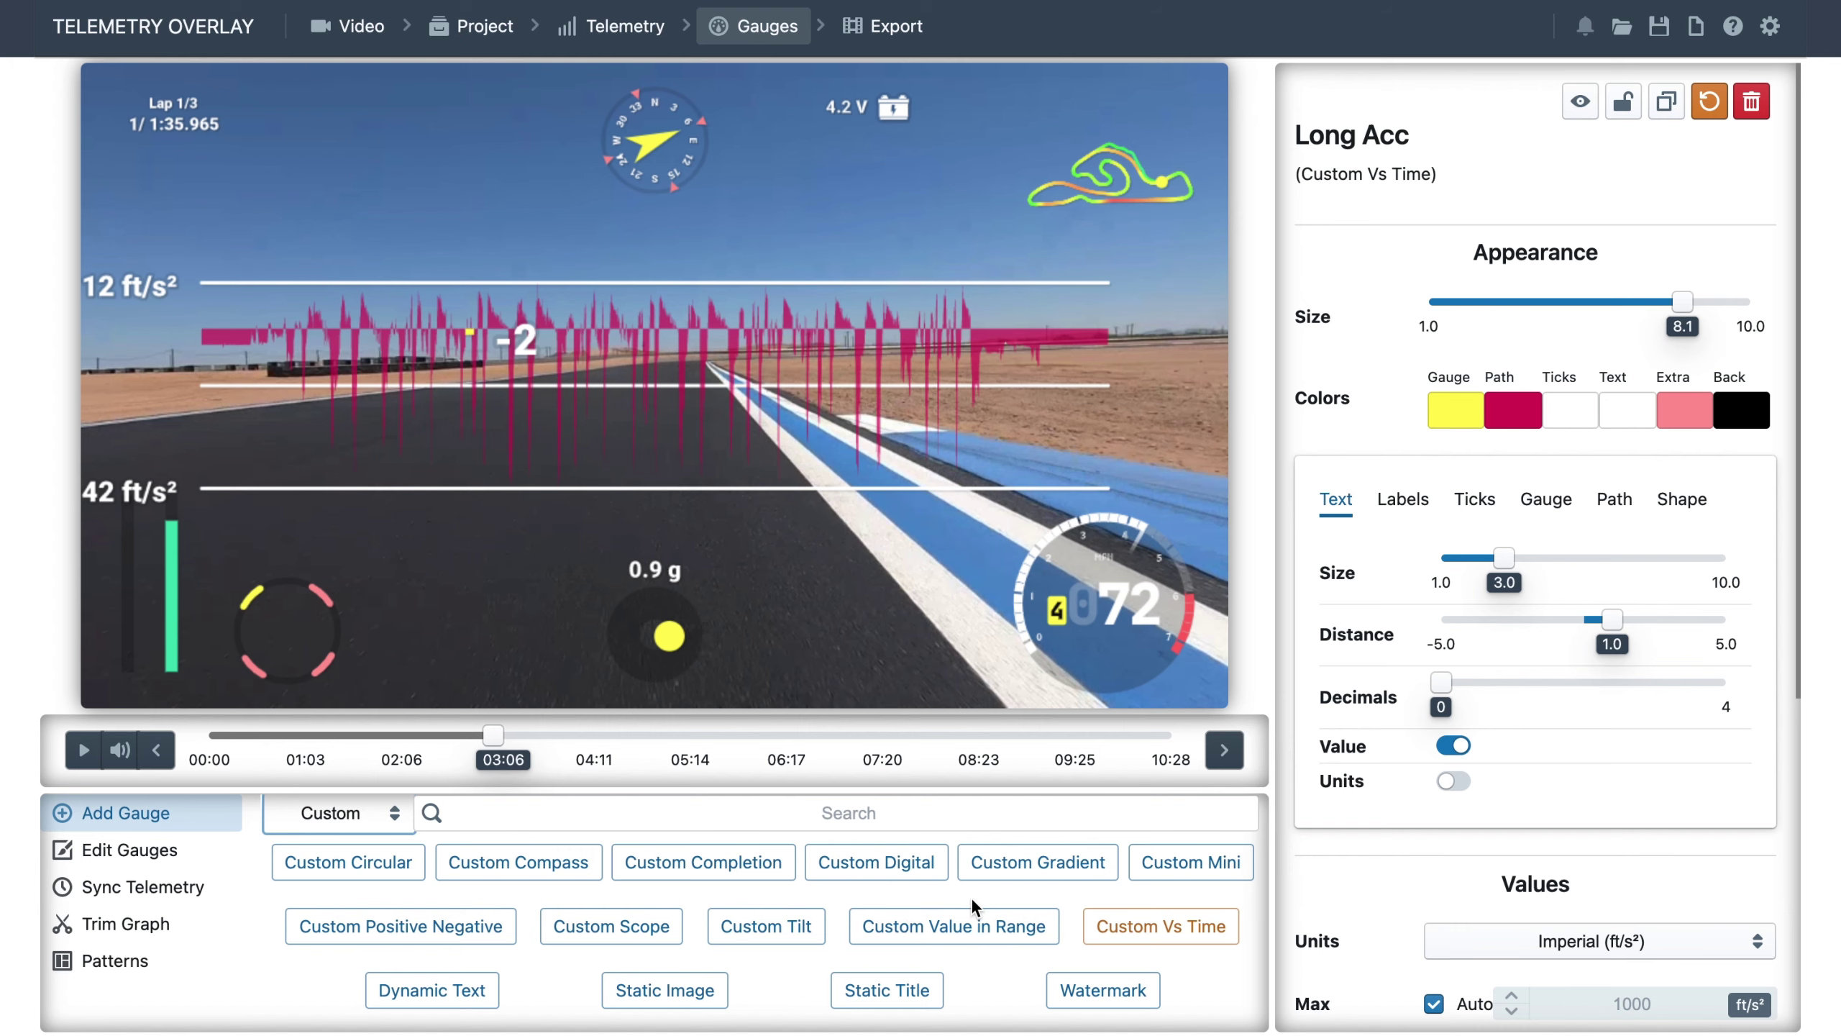
key("Delete")
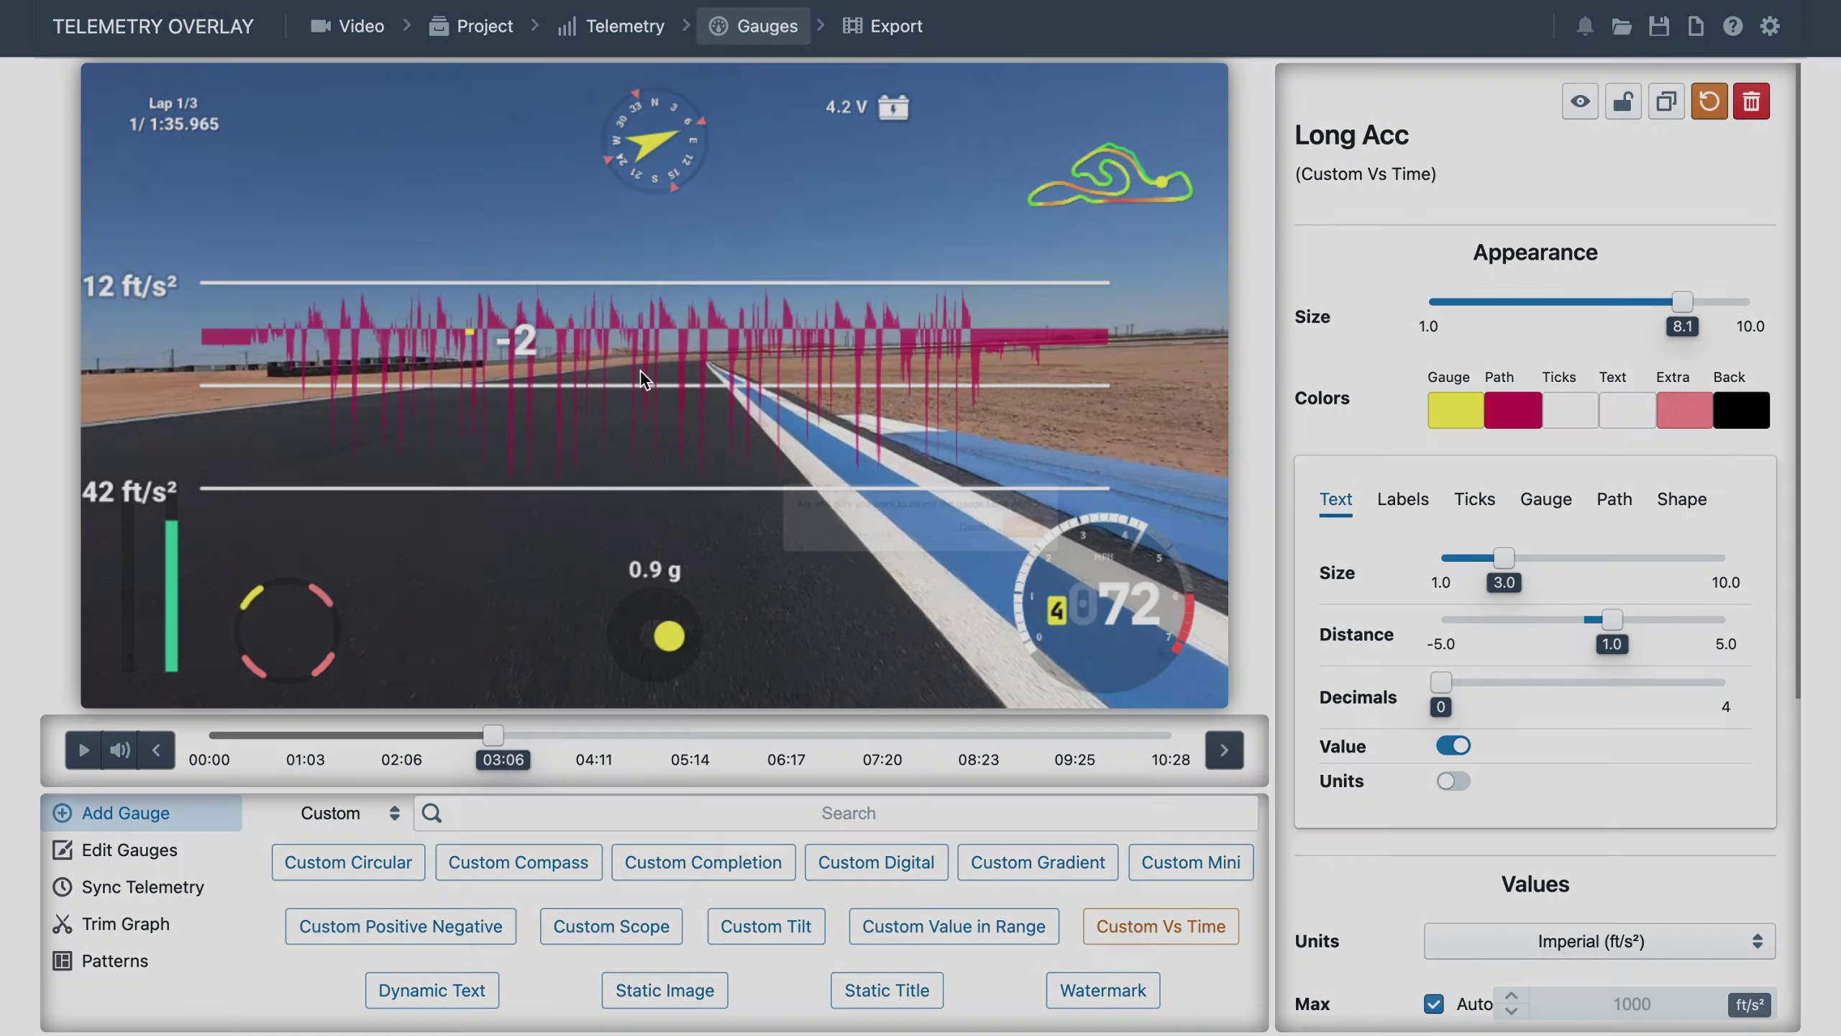
key("Return")
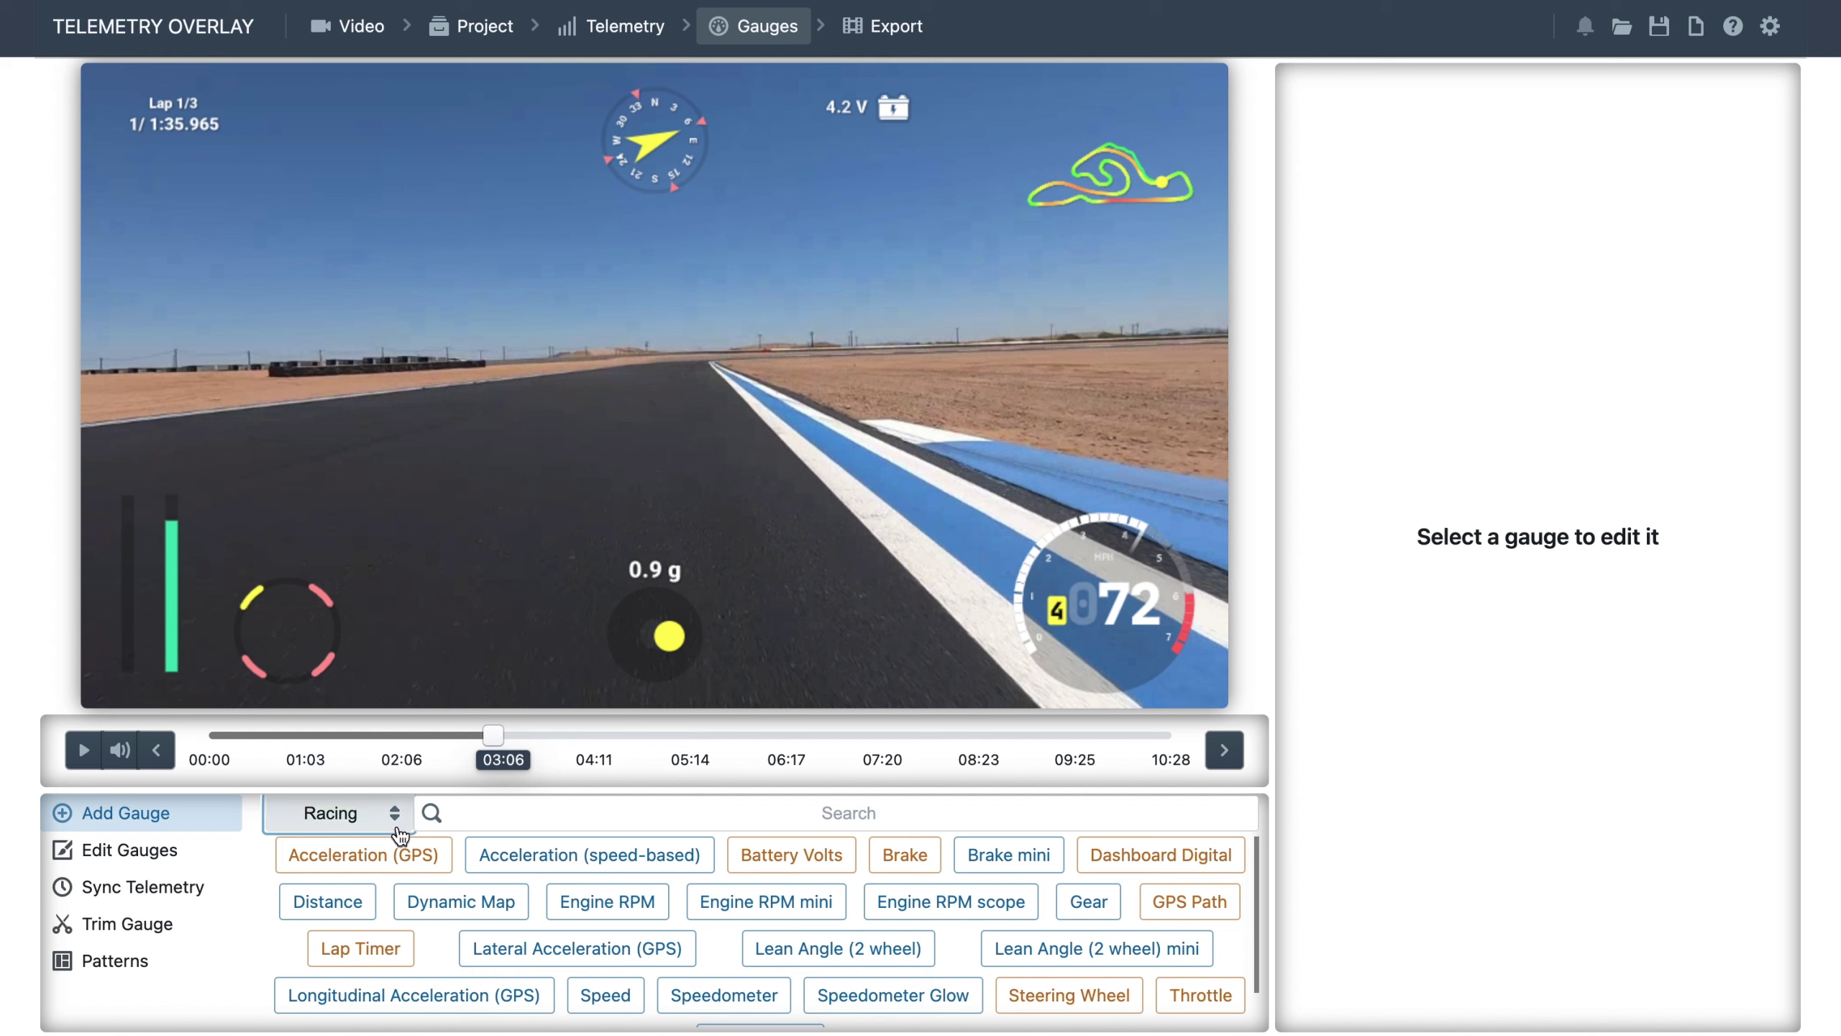
Add an Engine RPM bar at size 1.0 near the bottom of the video.
left_click(634, 899)
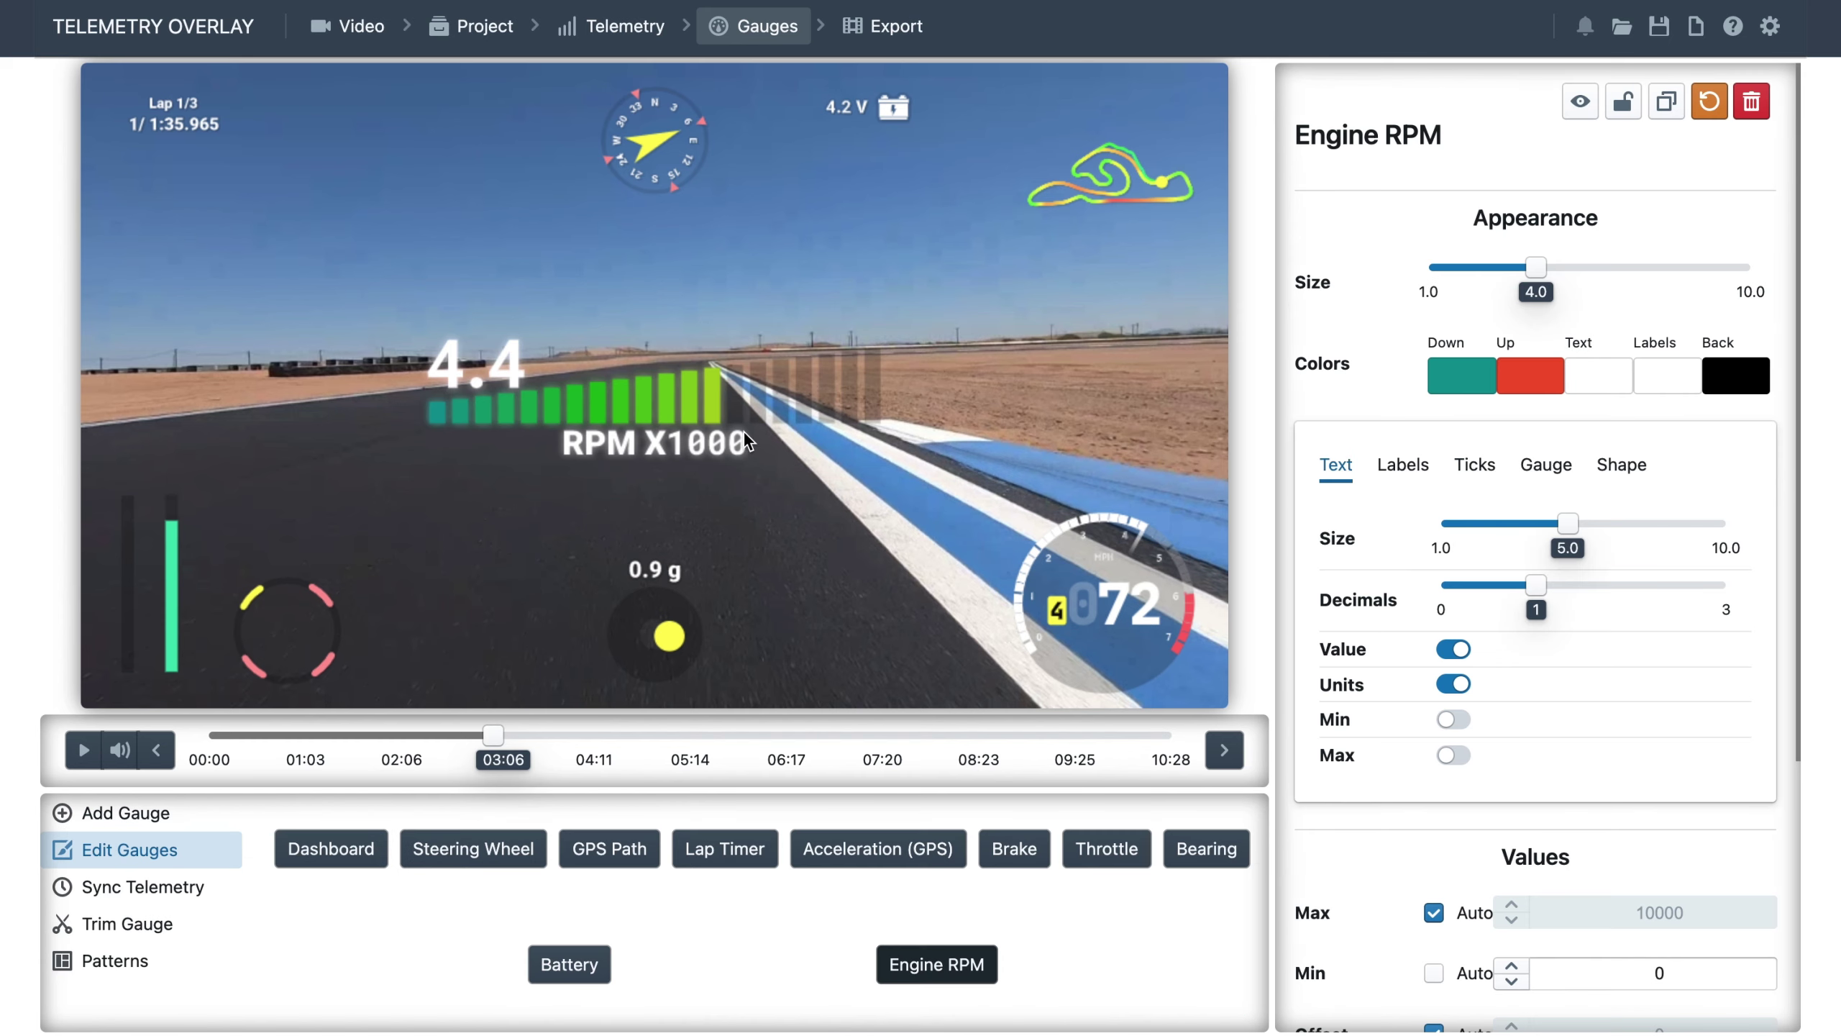
left_click_drag(749, 440, 1099, 645)
left_click_drag(1530, 269, 1419, 272)
left_click_drag(893, 610, 840, 694)
Add a Gear indicator and position it beside the RPM bar.
left_click(125, 812)
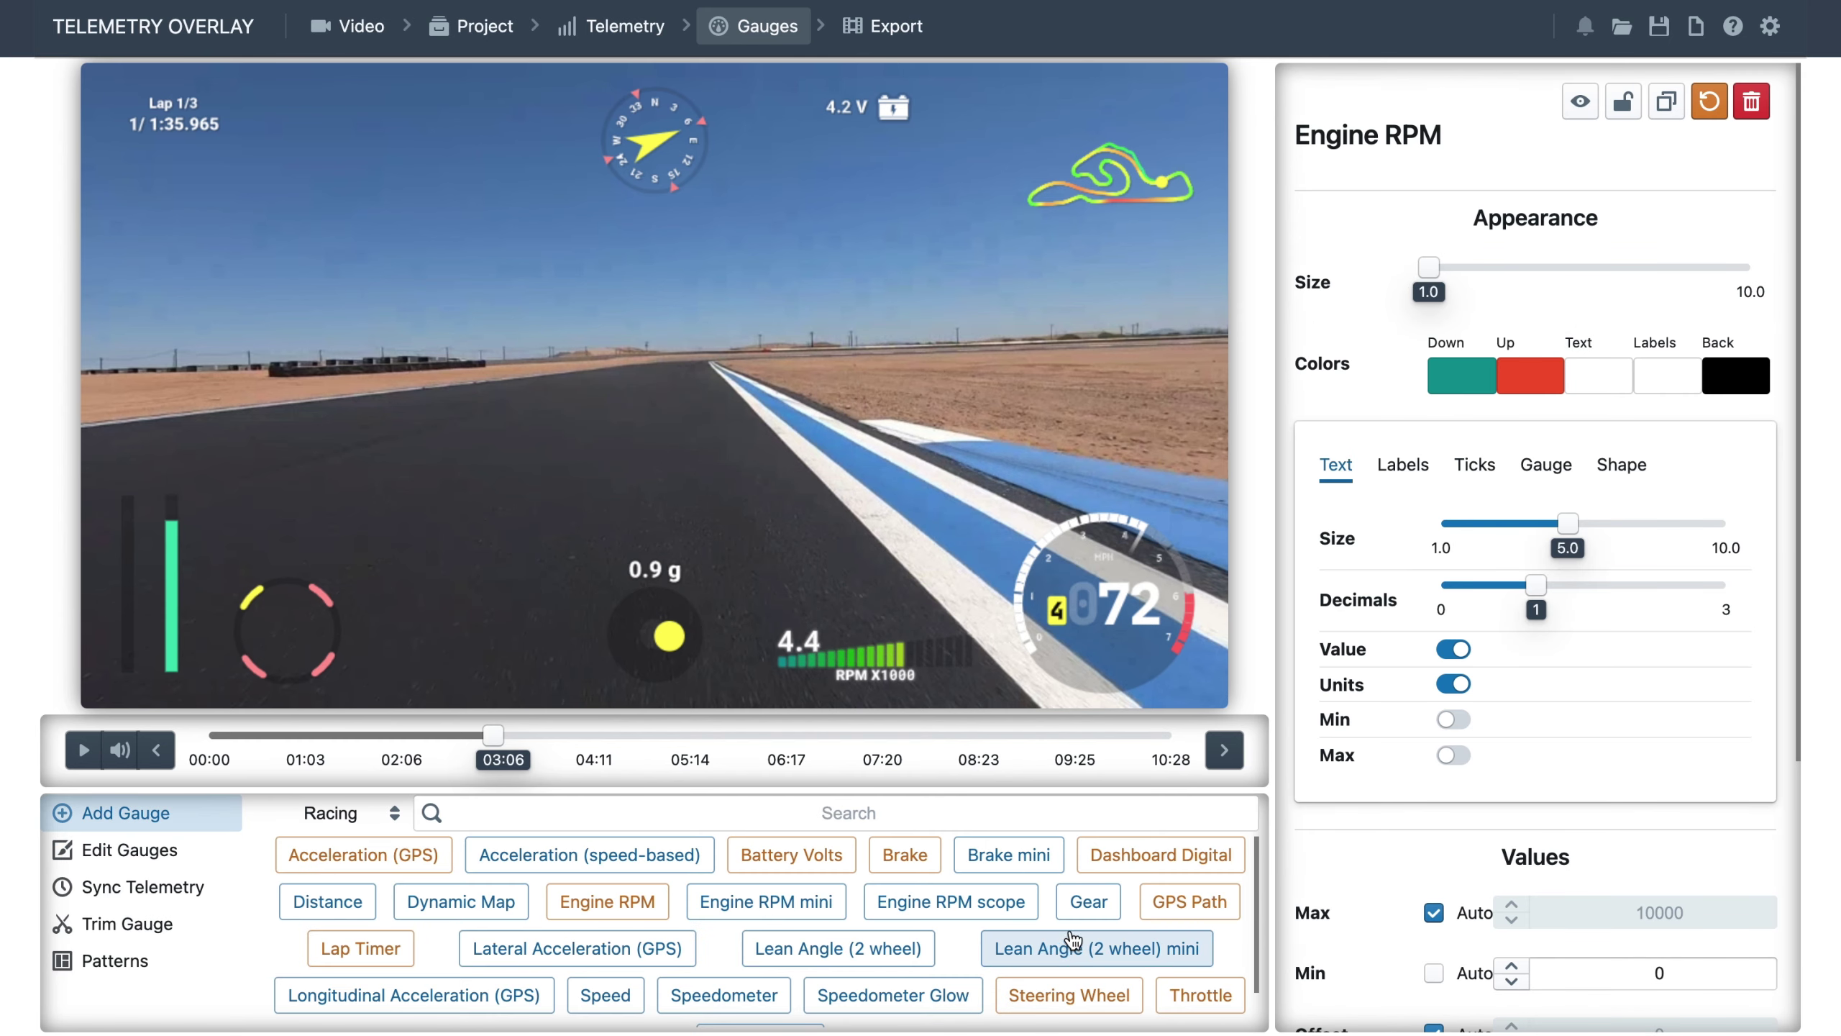
left_click(1088, 900)
left_click_drag(450, 639, 472, 653)
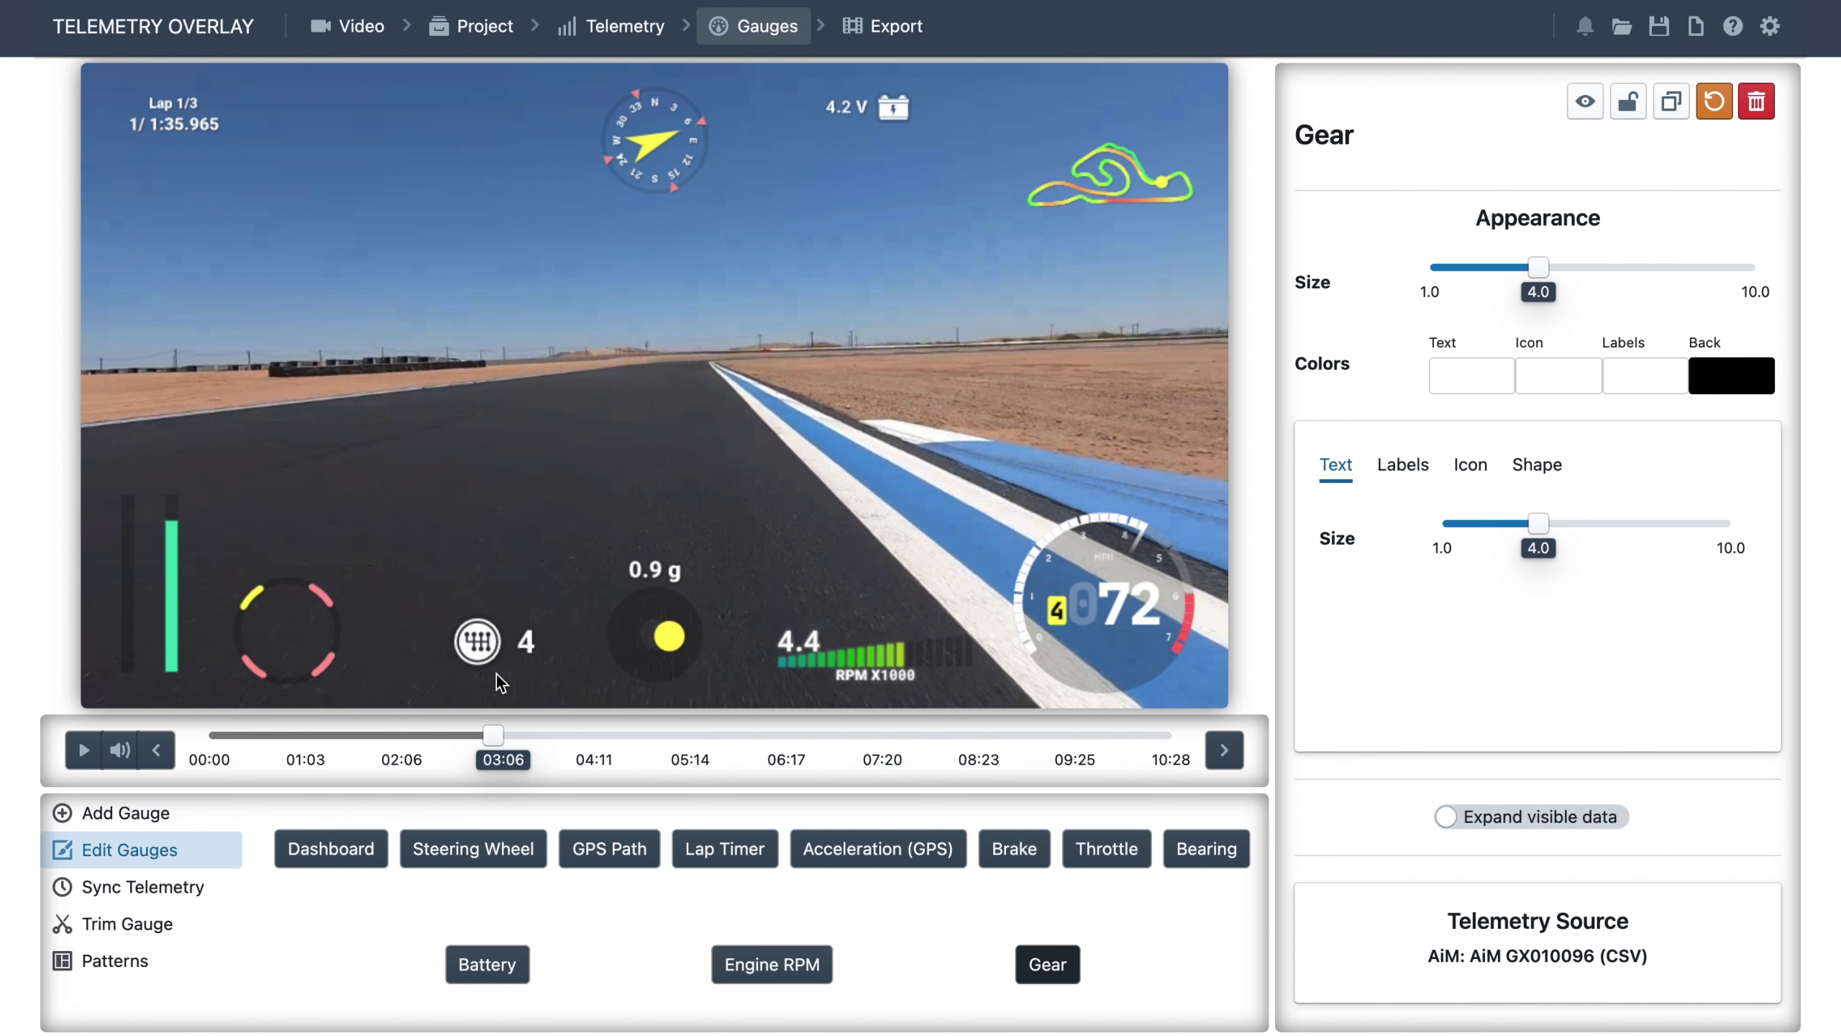
left_click(124, 812)
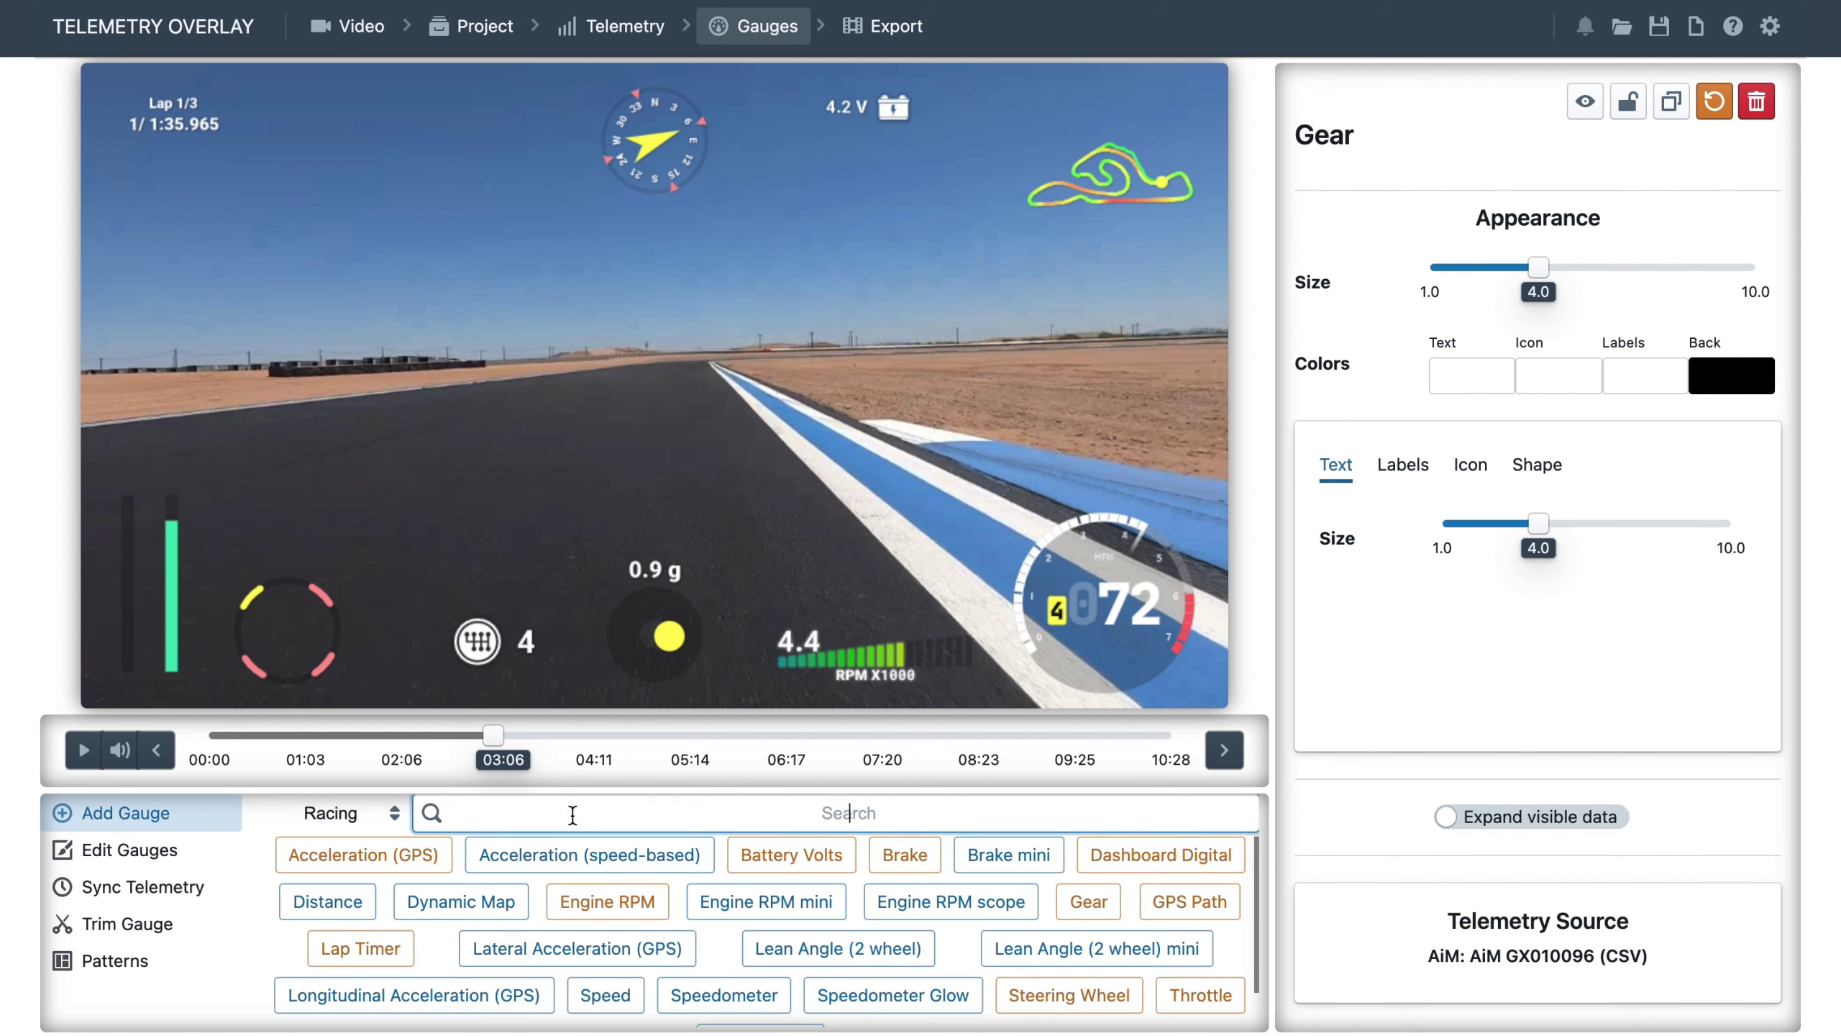
Add a Speedometer Glow gauge found by searching 'spe', shrunk to size 2.0.
type("speedo")
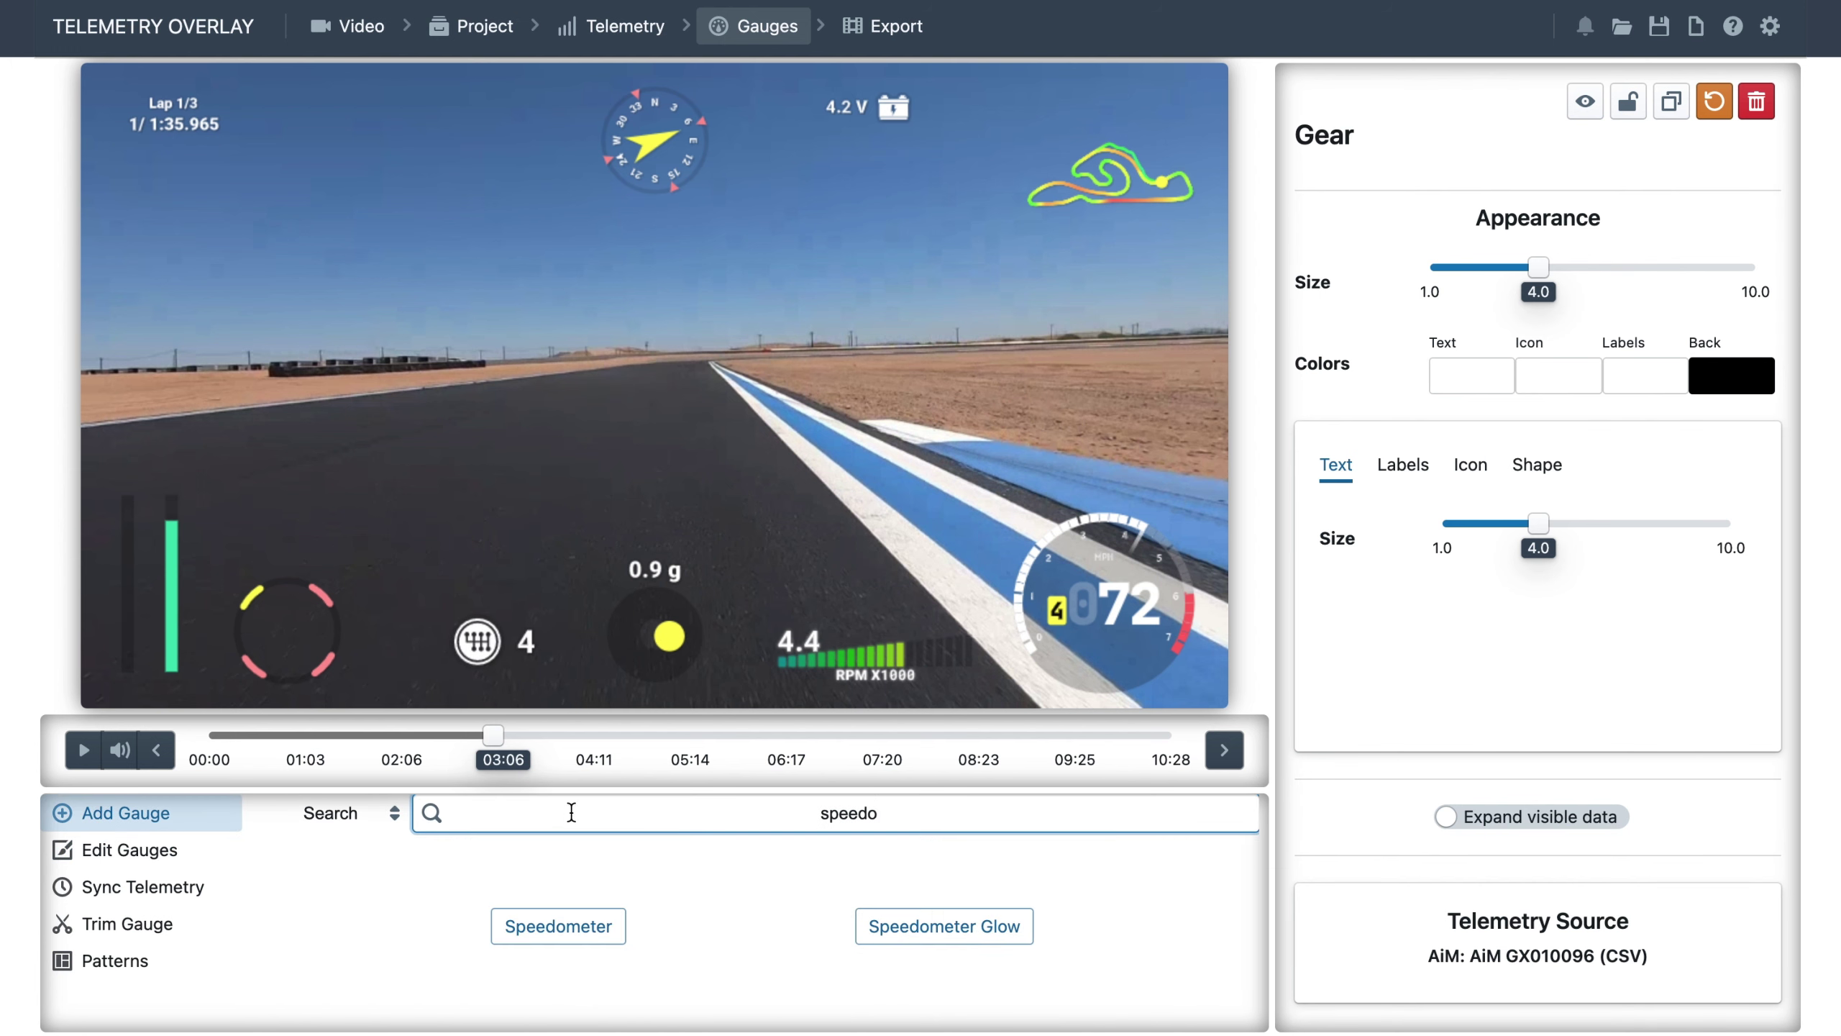
left_click(864, 920)
left_click_drag(1536, 301, 1464, 308)
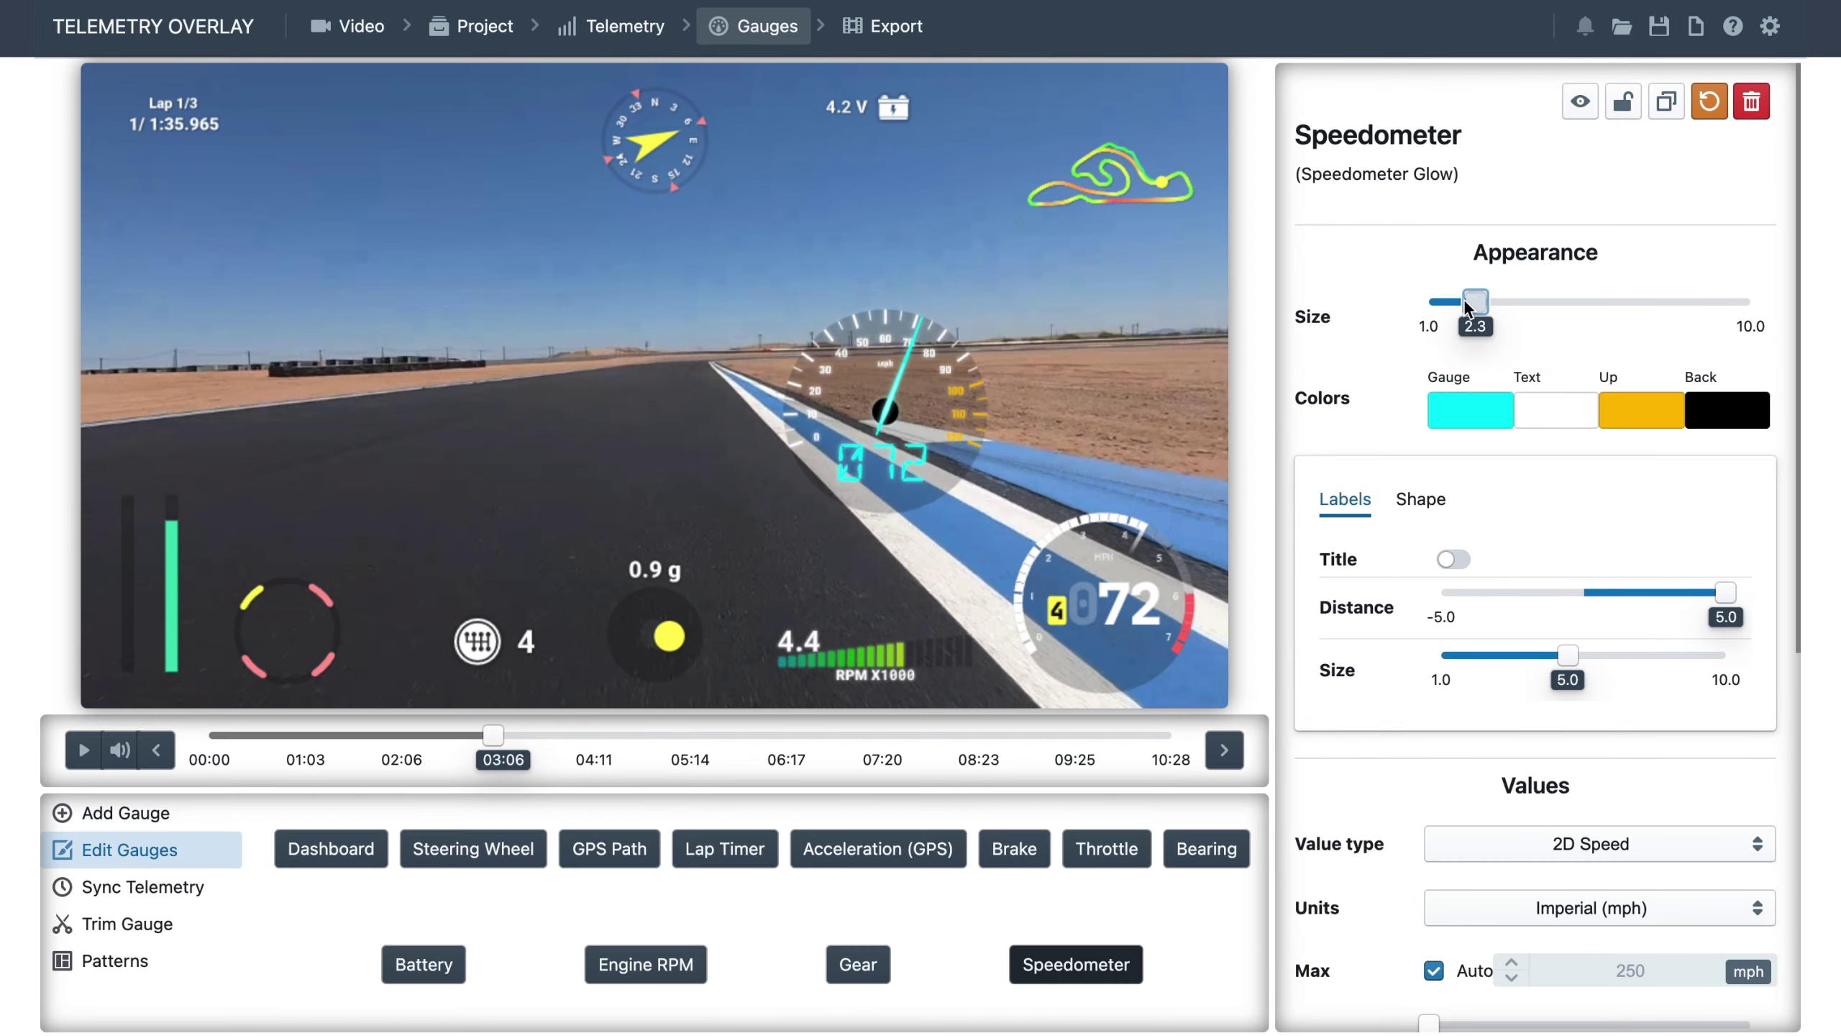
Delete the old digital Dashboard gauge, then select the speedometer and play the video.
left_click(1107, 603)
left_click(1751, 103)
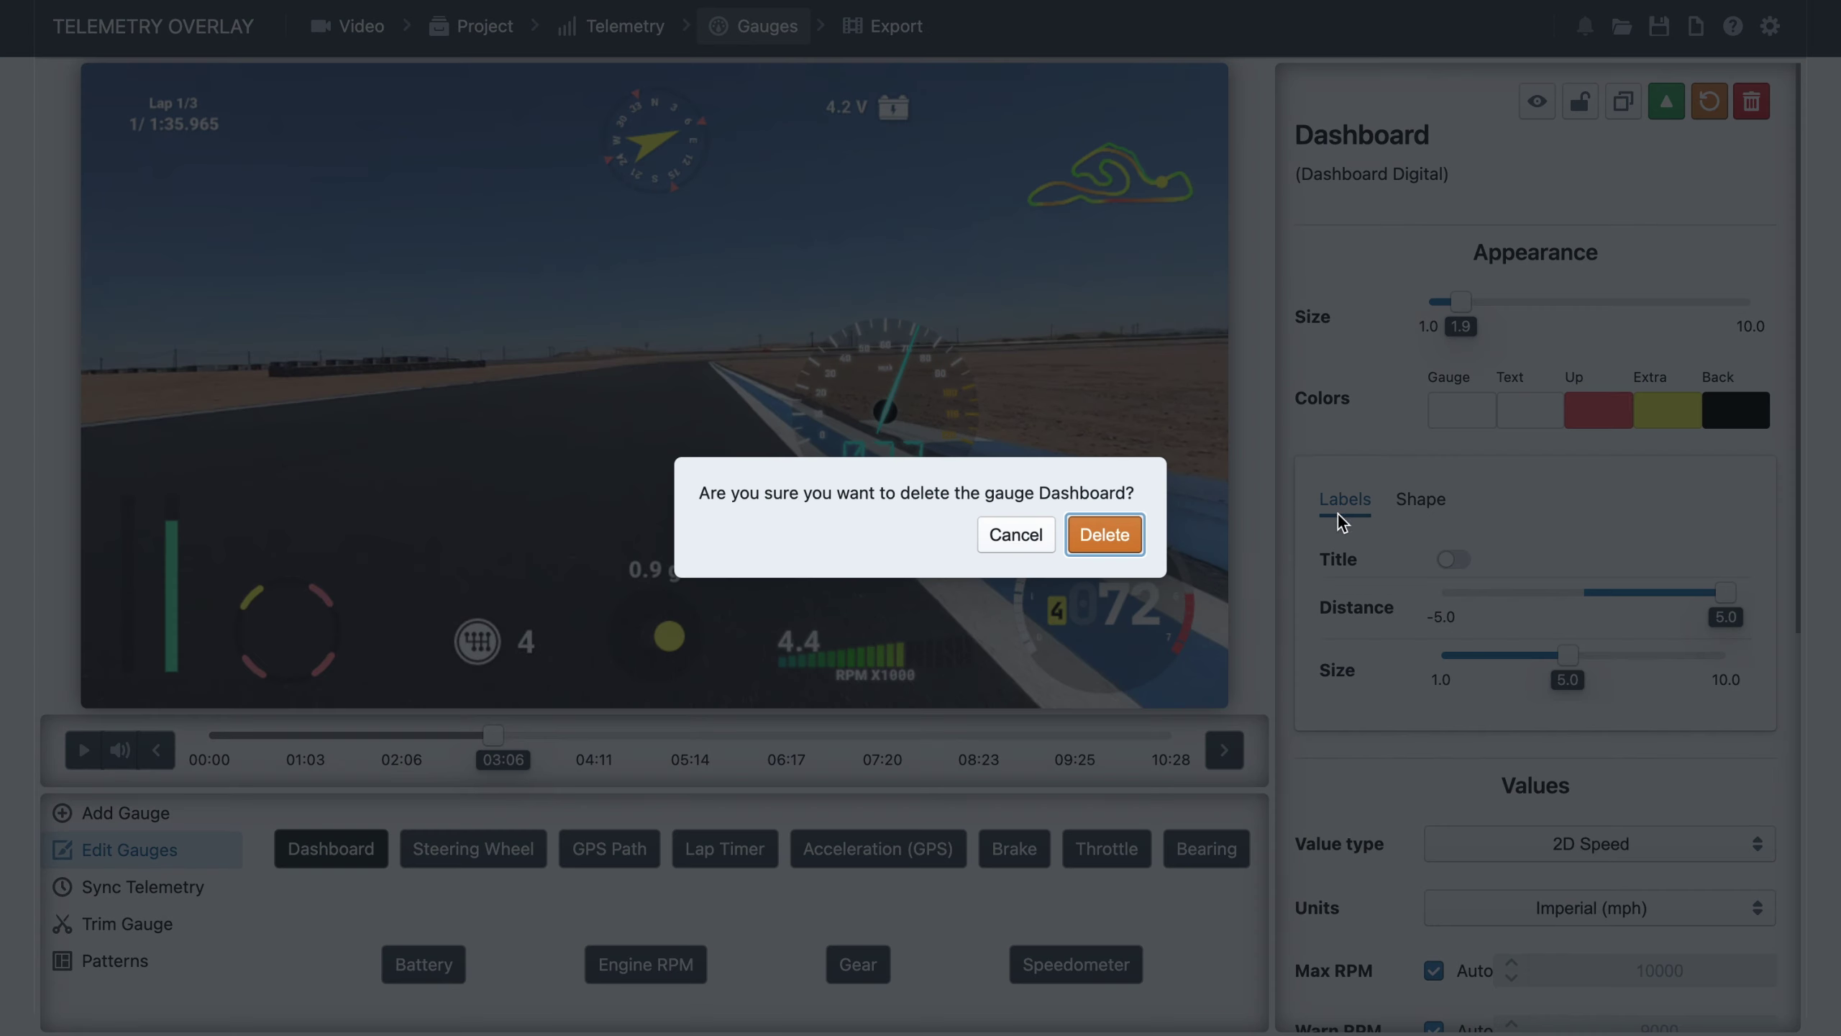
left_click(1103, 535)
left_click(1087, 581)
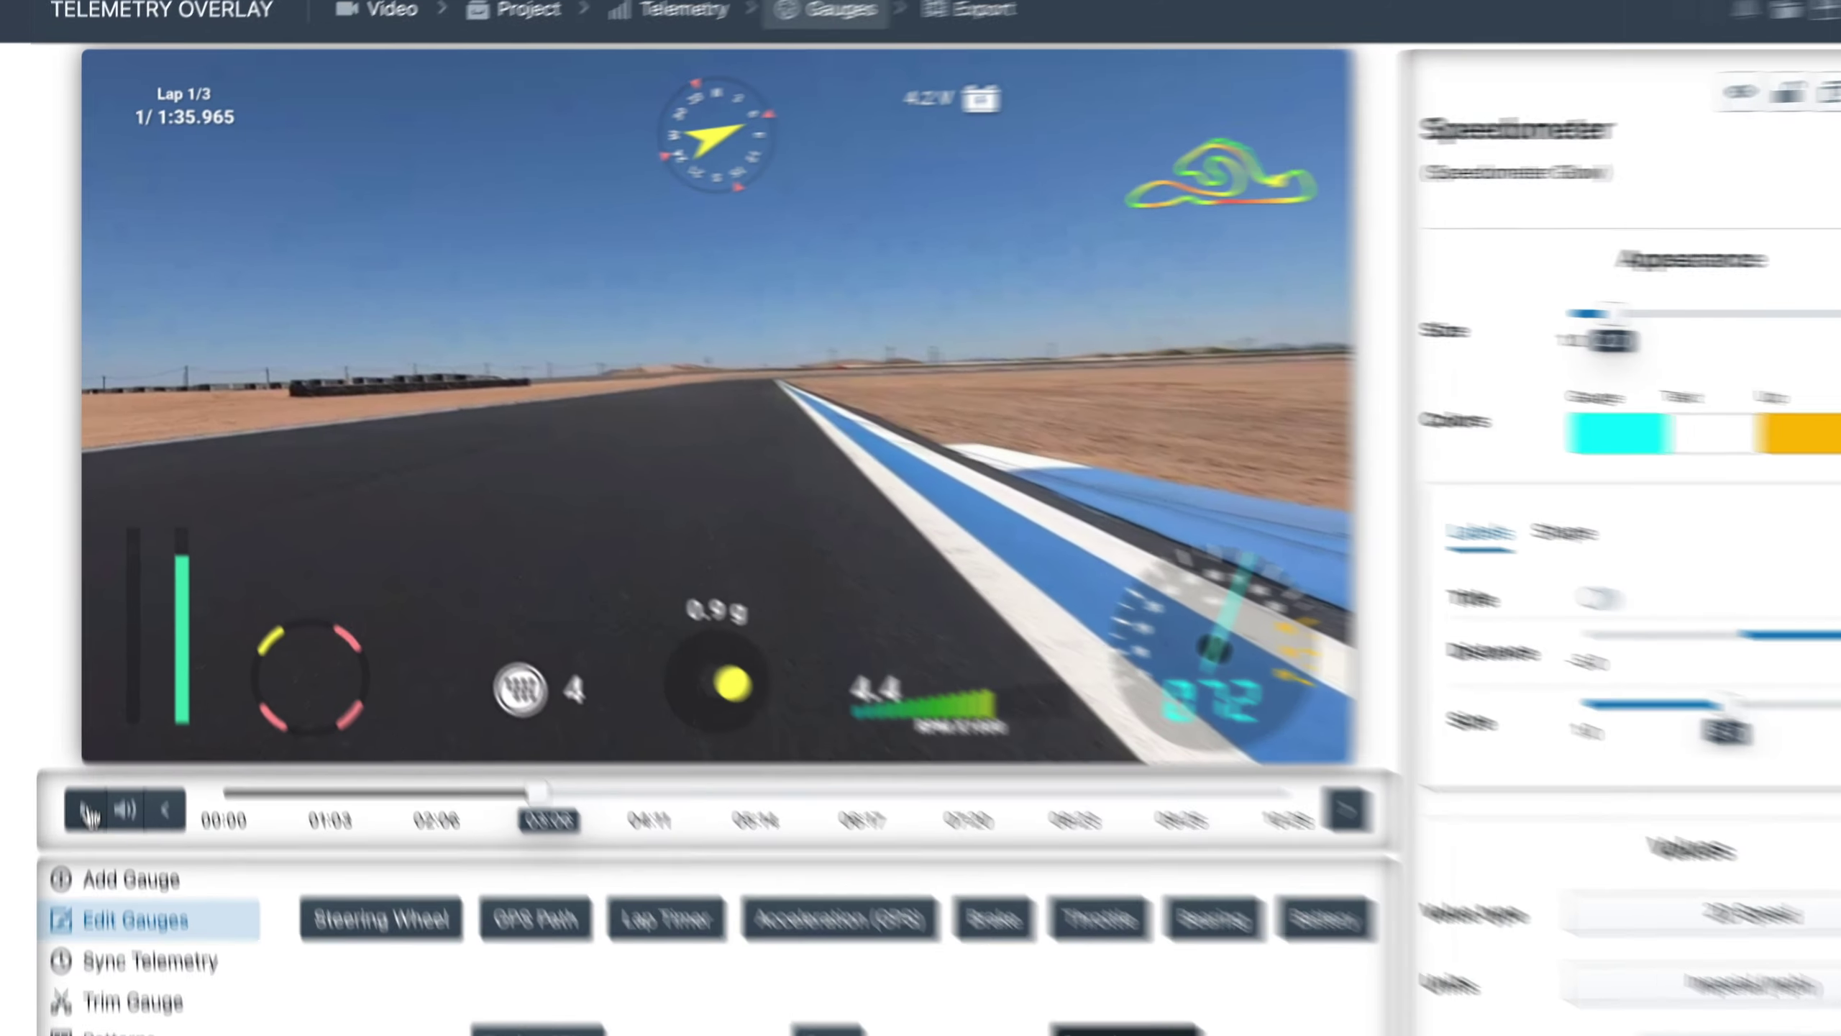
left_click(84, 750)
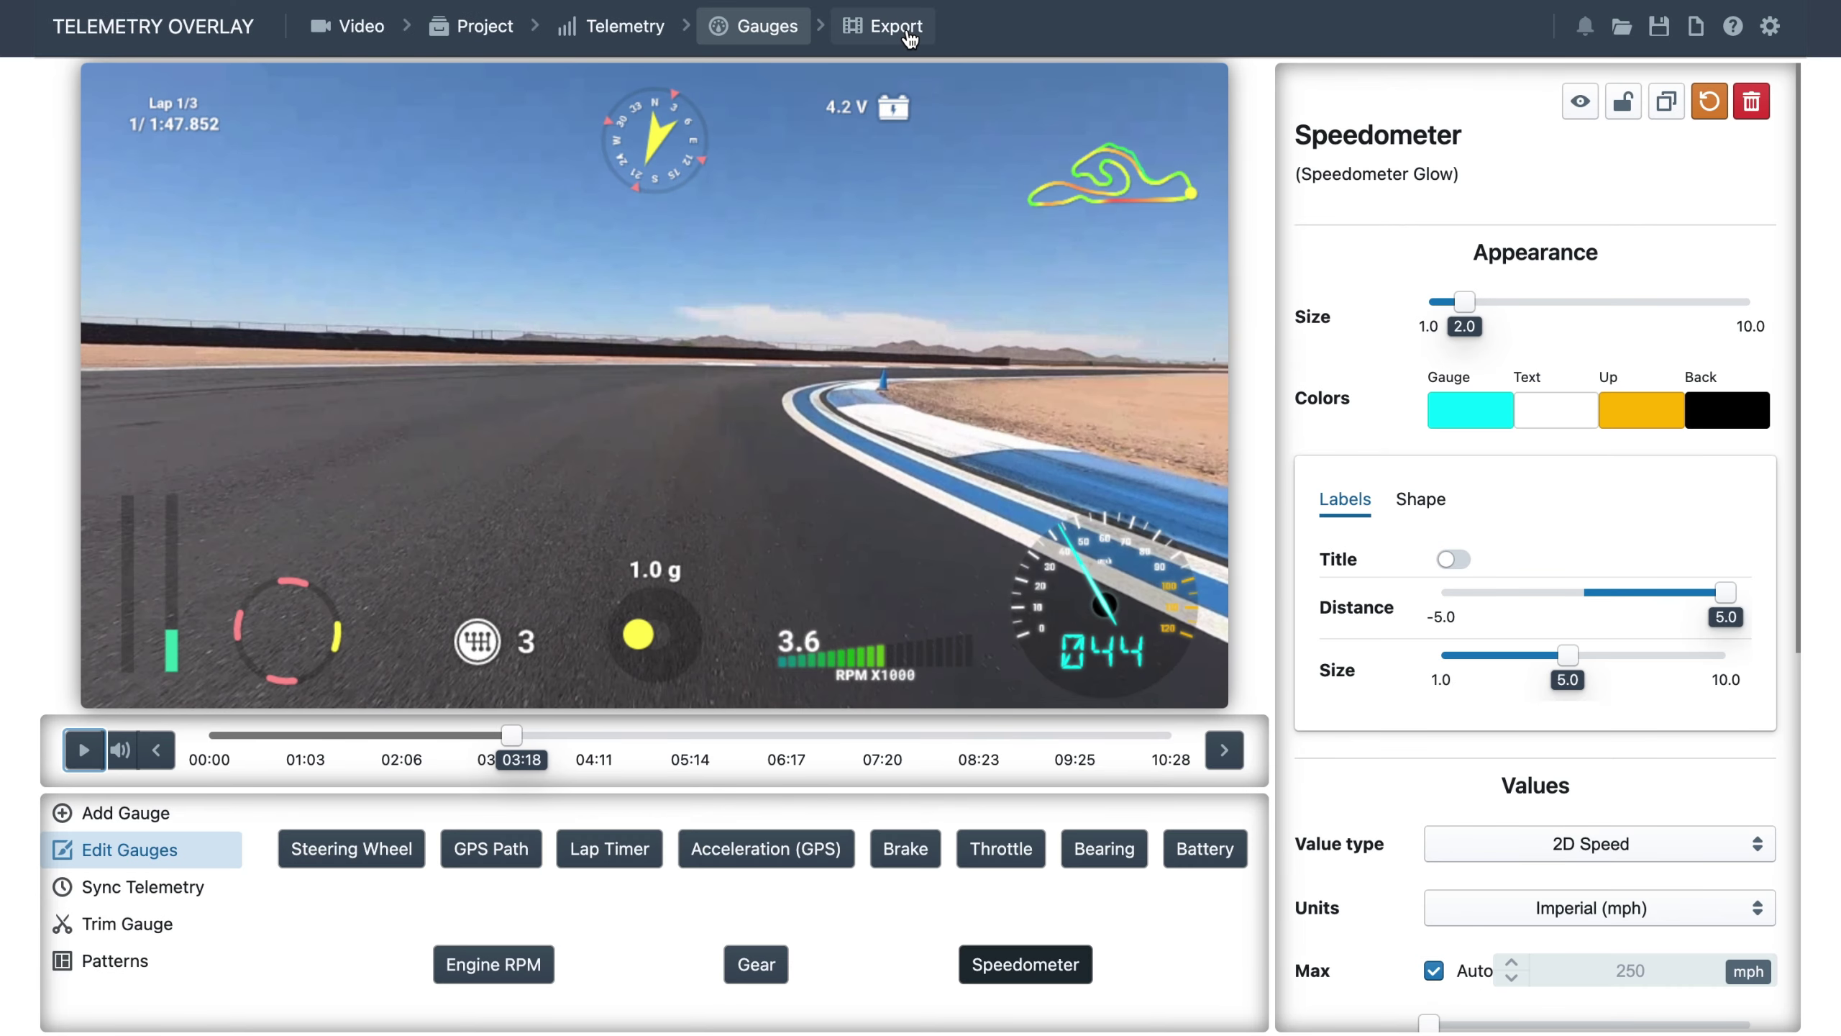
Show the Export page: Finished video (MP4), h264, quality 9, render speed 6.
left_click(910, 35)
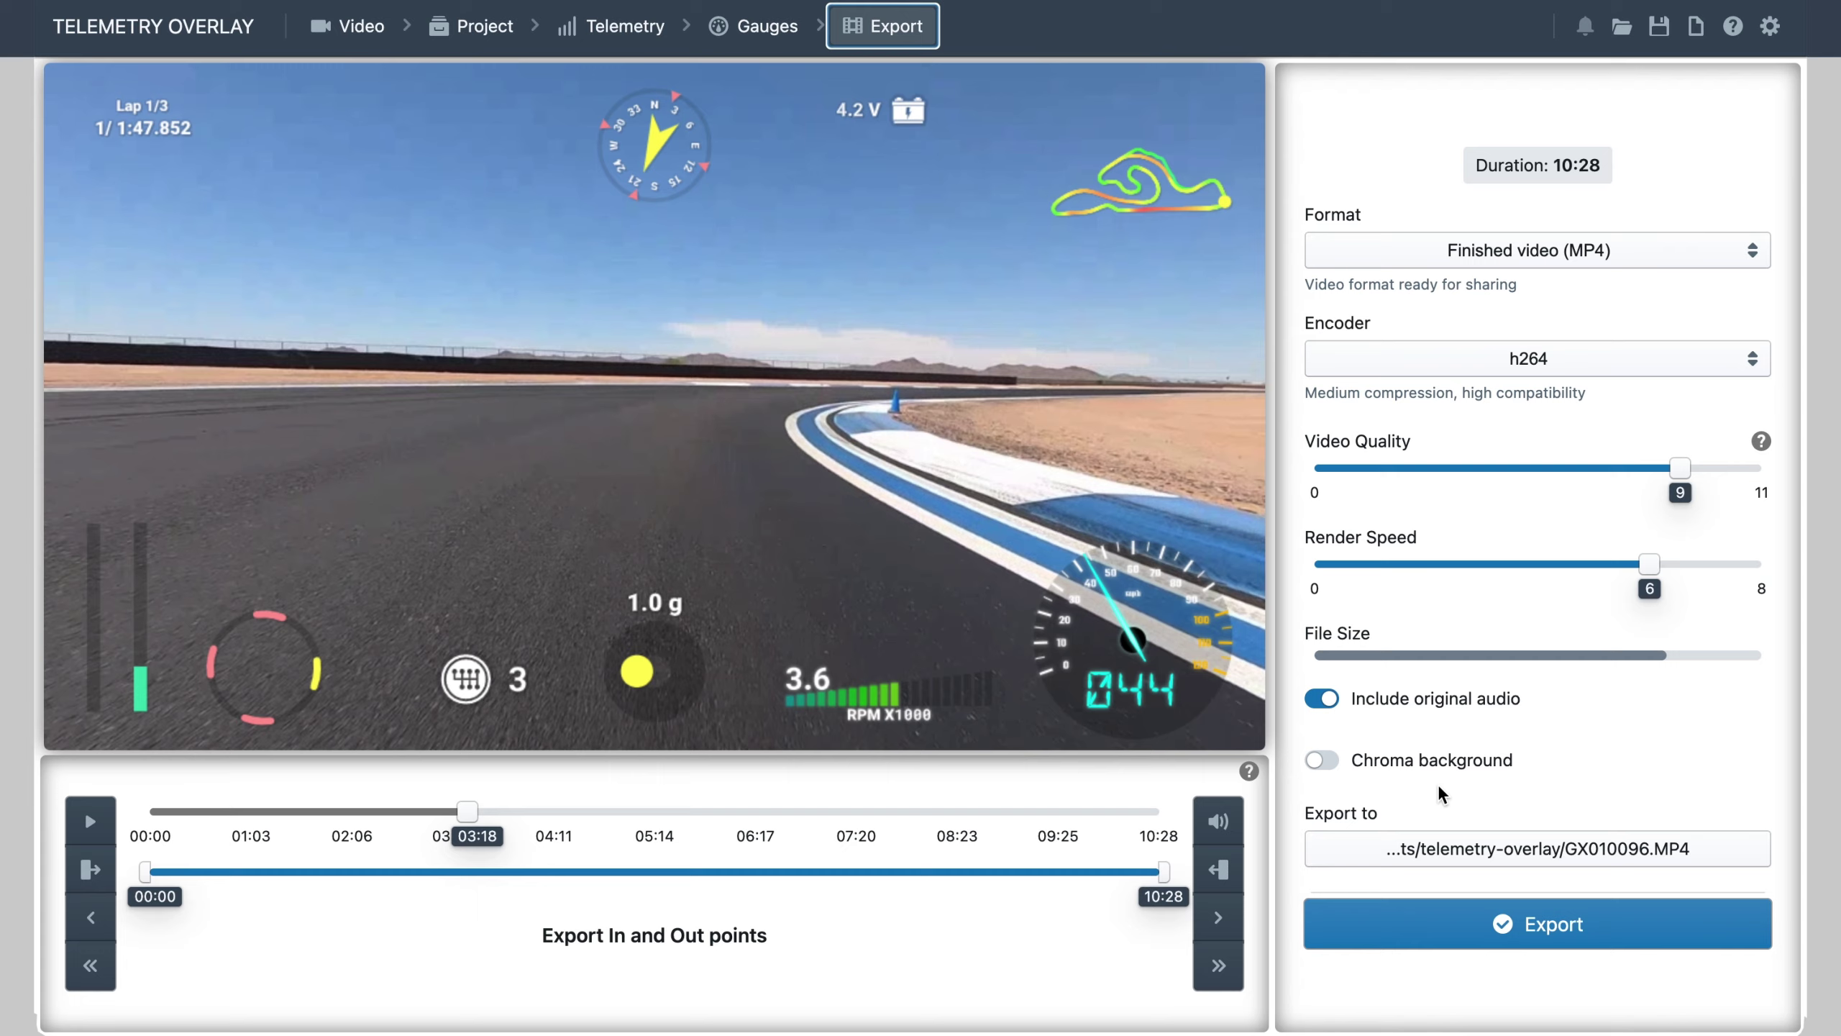
Export GX010096.MP4 as a finished h264 MP4 at quality 9.
left_click(1520, 927)
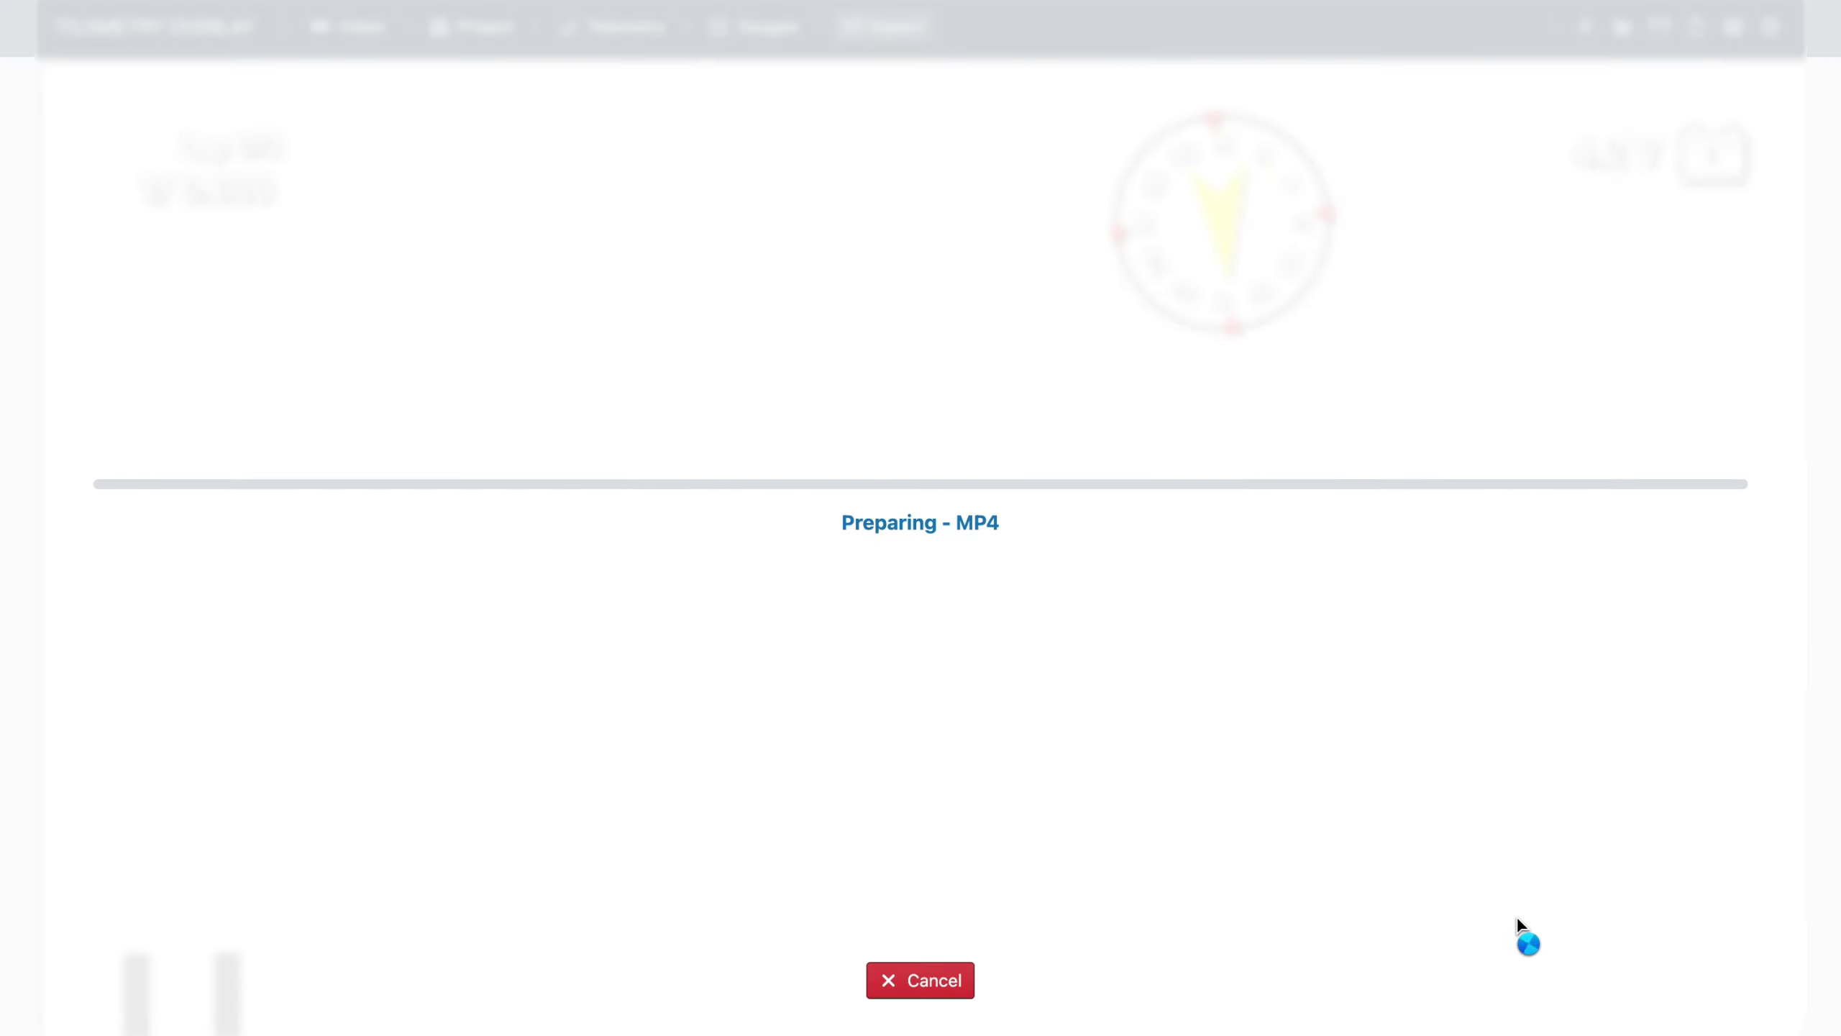